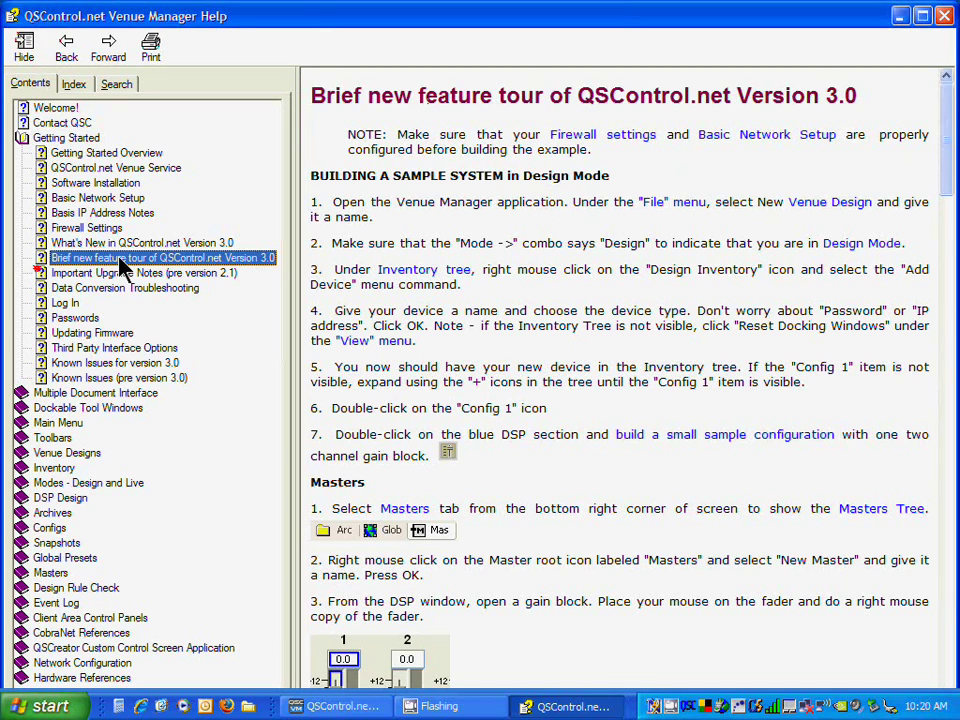
- Close the help, switch to QSControl.net Venue Manager and check that the mode is Design
{"action": "left_click", "coordinate": [943, 16]}
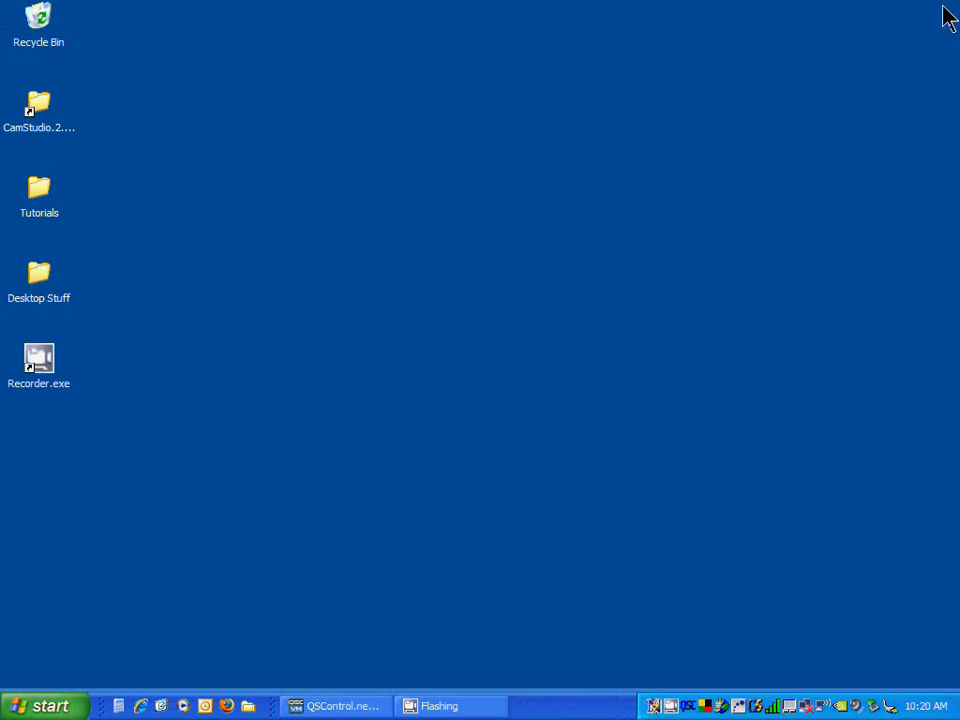
{"action": "left_click", "coordinate": [340, 706]}
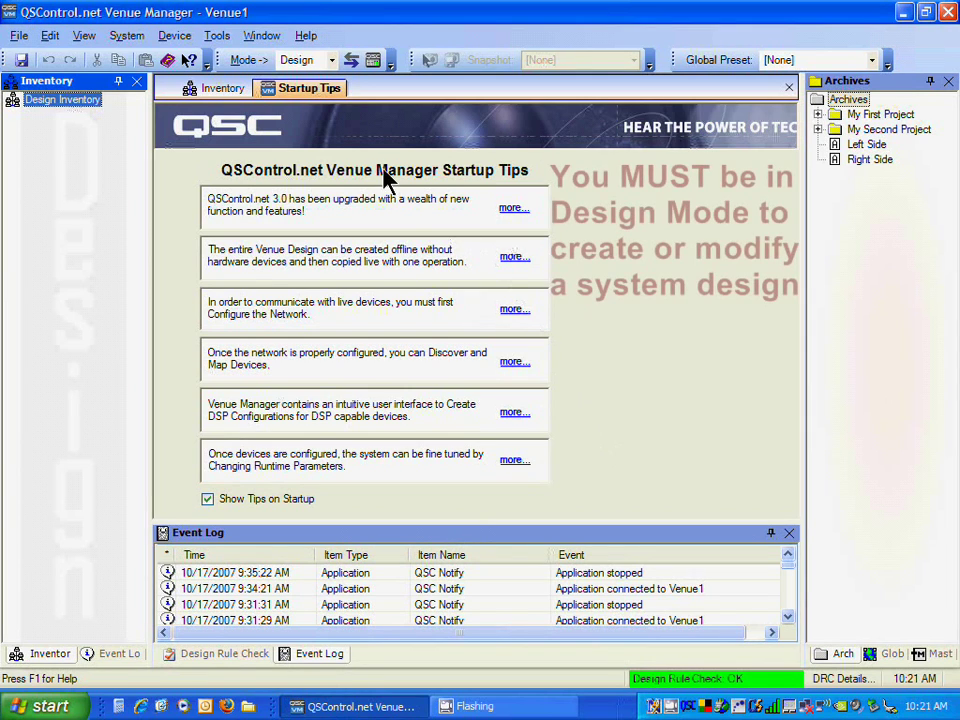
{"action": "left_click", "coordinate": [331, 62]}
{"action": "left_click", "coordinate": [332, 63]}
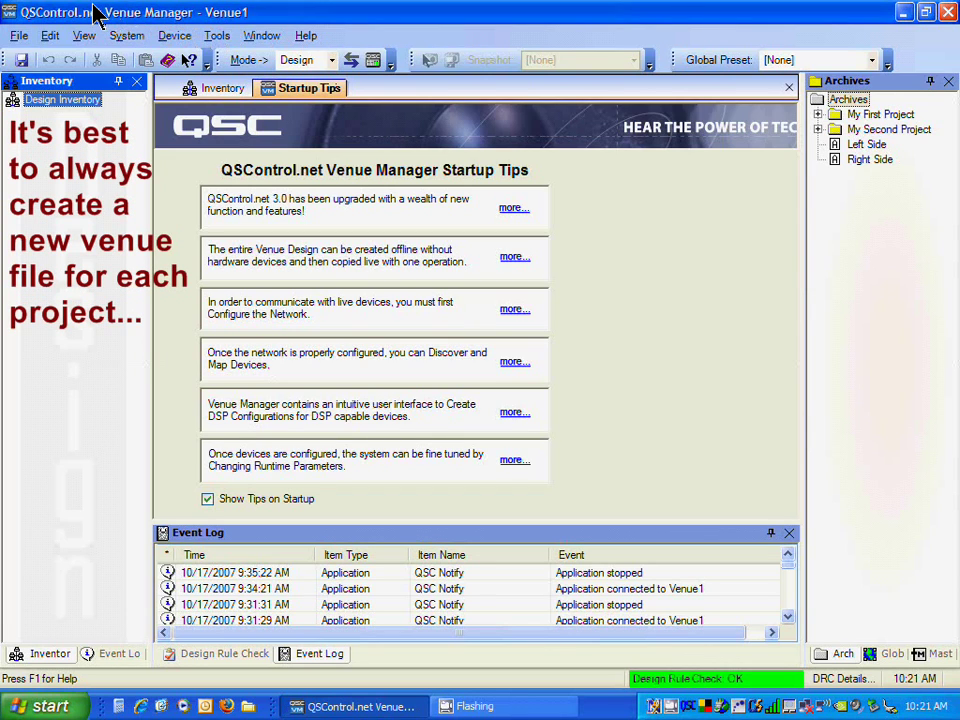
- Create a new venue design named My New Project with a default CobraNet latency of 2 2/3 msec
{"action": "left_click", "coordinate": [22, 40]}
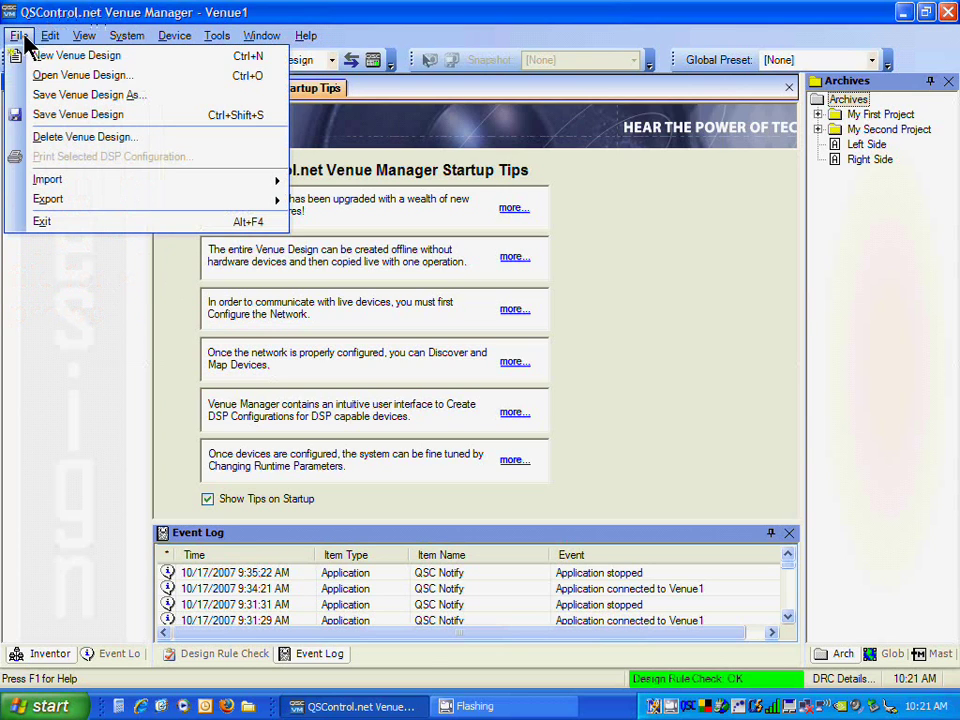
{"action": "left_click", "coordinate": [38, 58]}
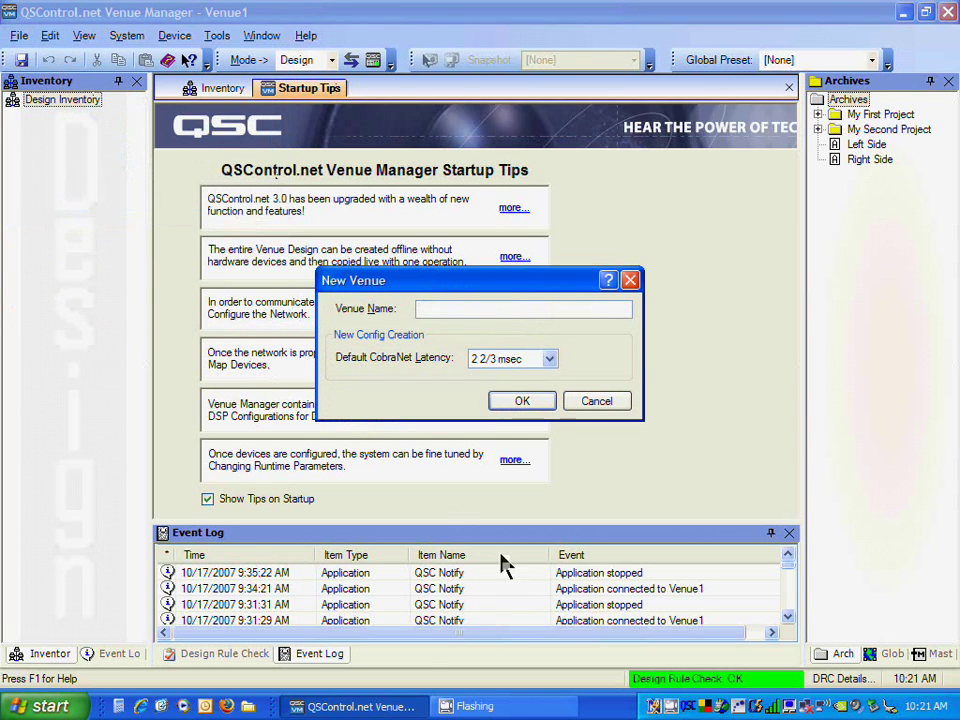
{"action": "type", "text": "My New Project"}
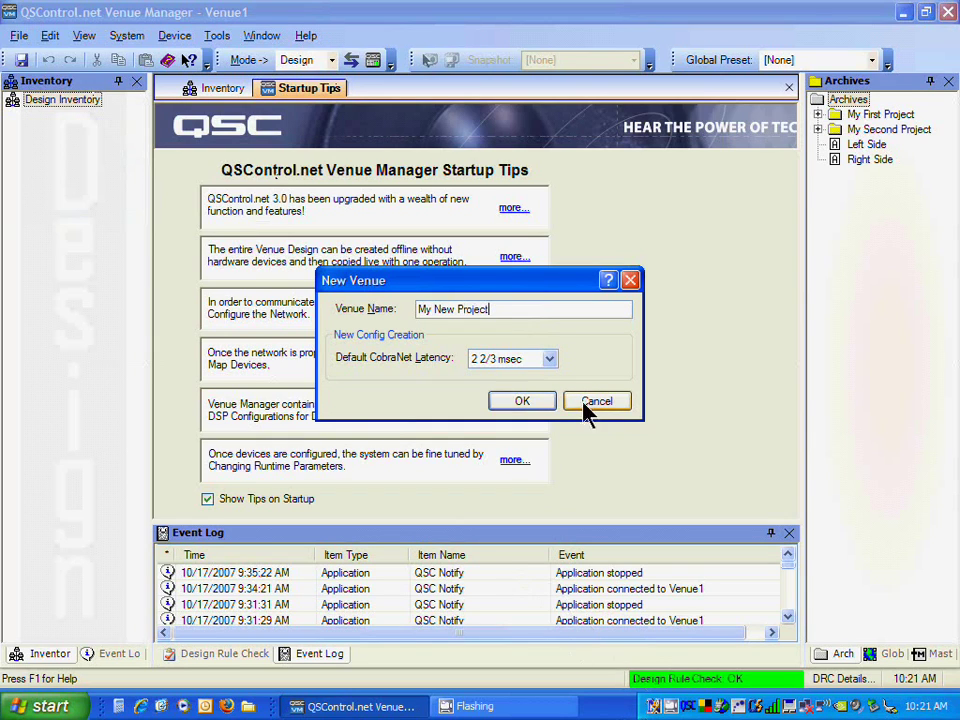
{"action": "left_click", "coordinate": [532, 401]}
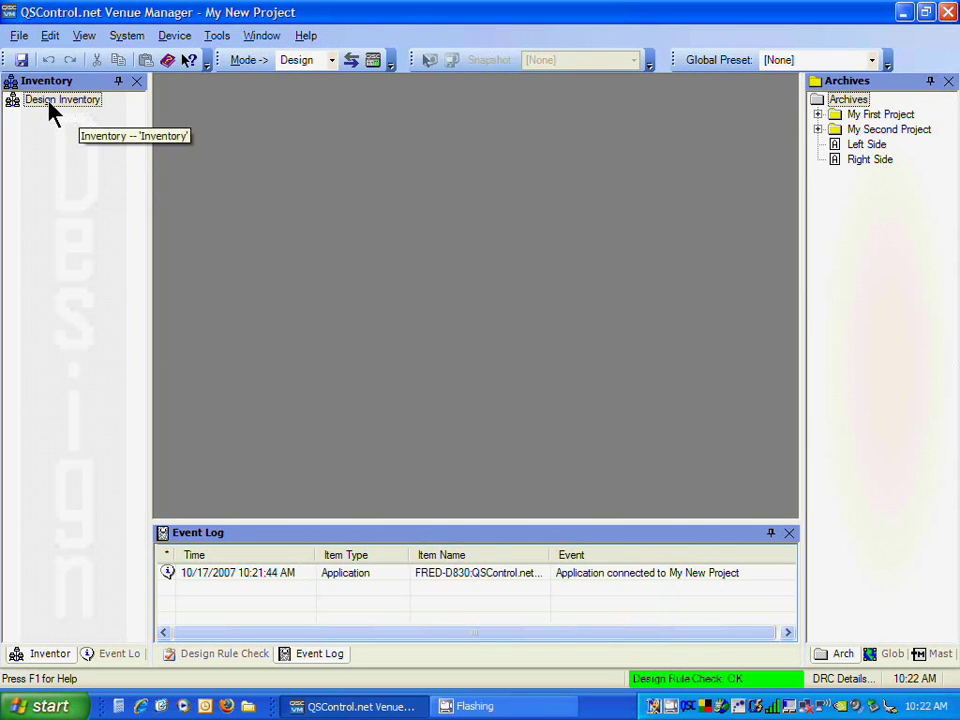
- Open the Design Inventory page and search the network for connected devices, without adding any to the design
{"action": "double_click", "coordinate": [49, 104]}
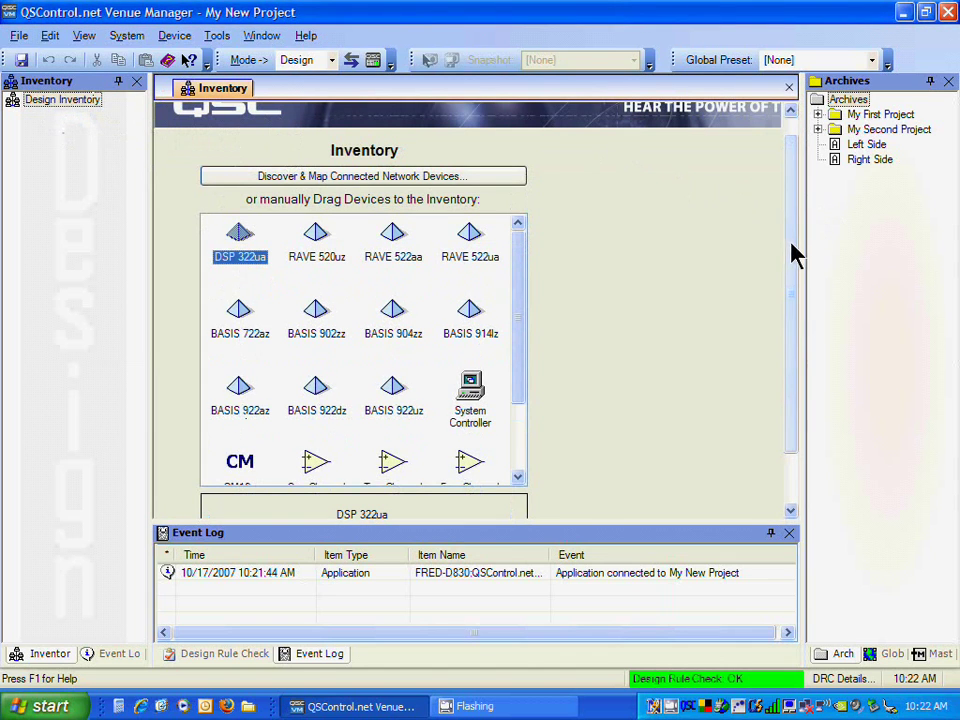
{"action": "left_click_drag", "start_coordinate": [795, 255], "coordinate": [793, 208]}
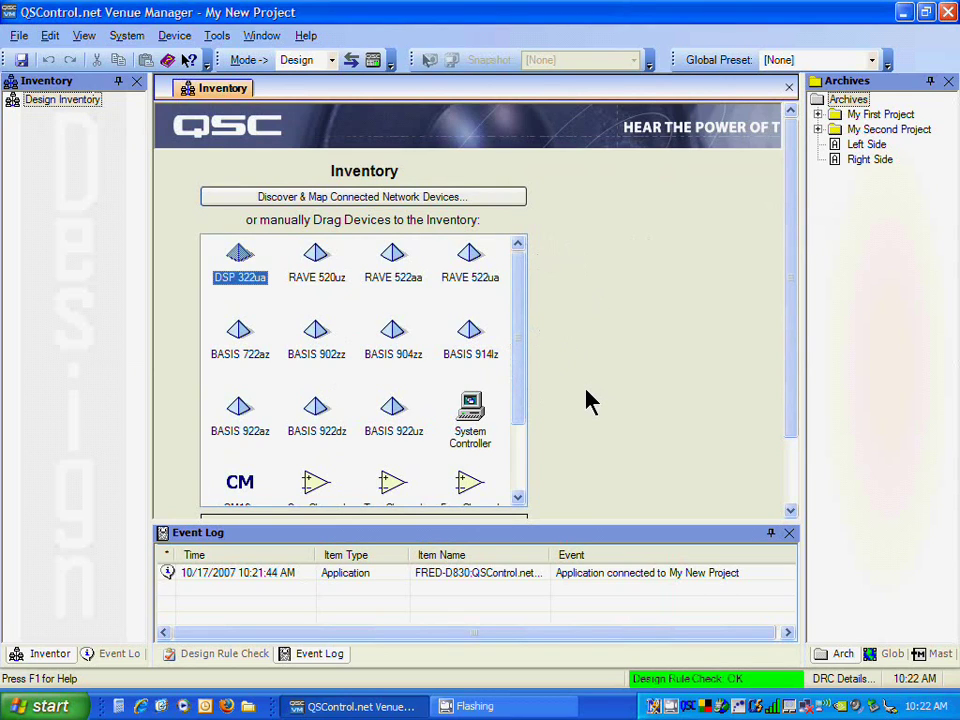
{"action": "left_click", "coordinate": [313, 198]}
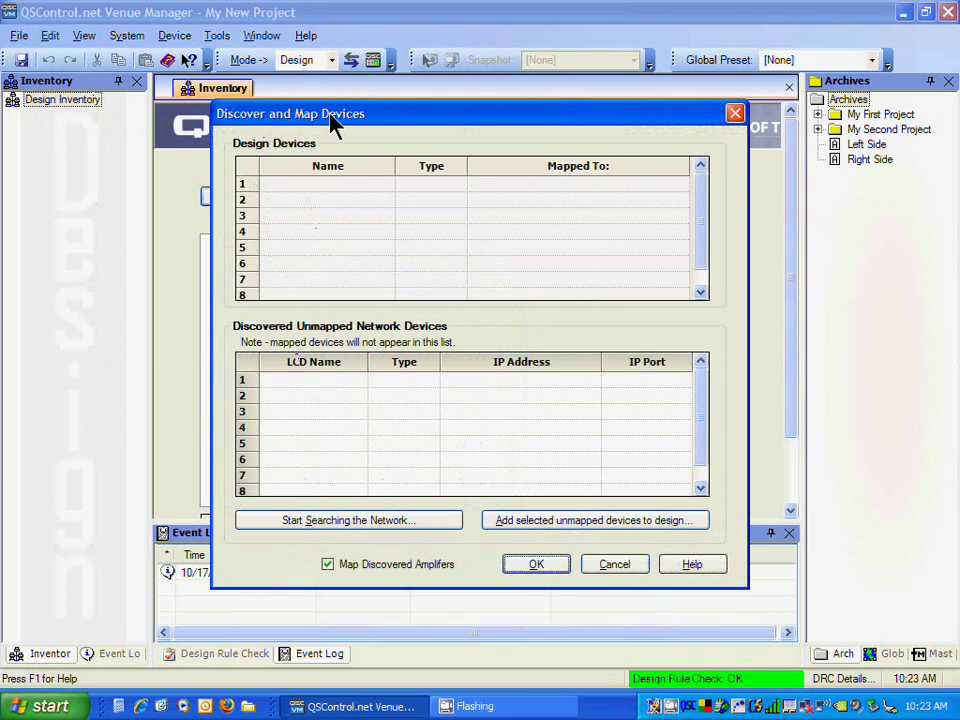
{"action": "left_click", "coordinate": [336, 526]}
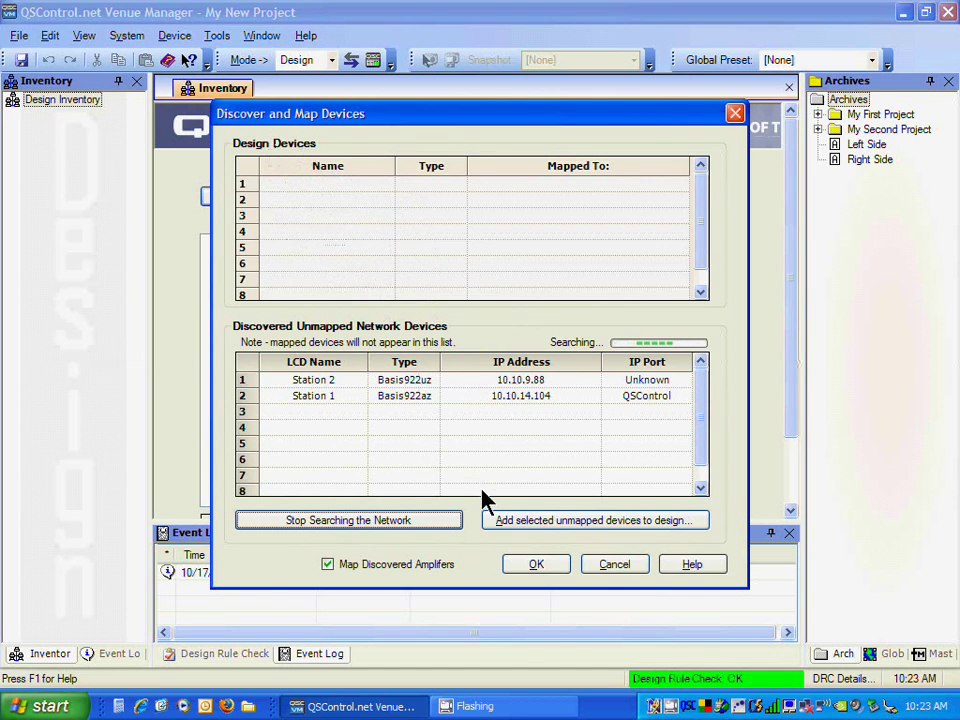
{"action": "left_click", "coordinate": [610, 563]}
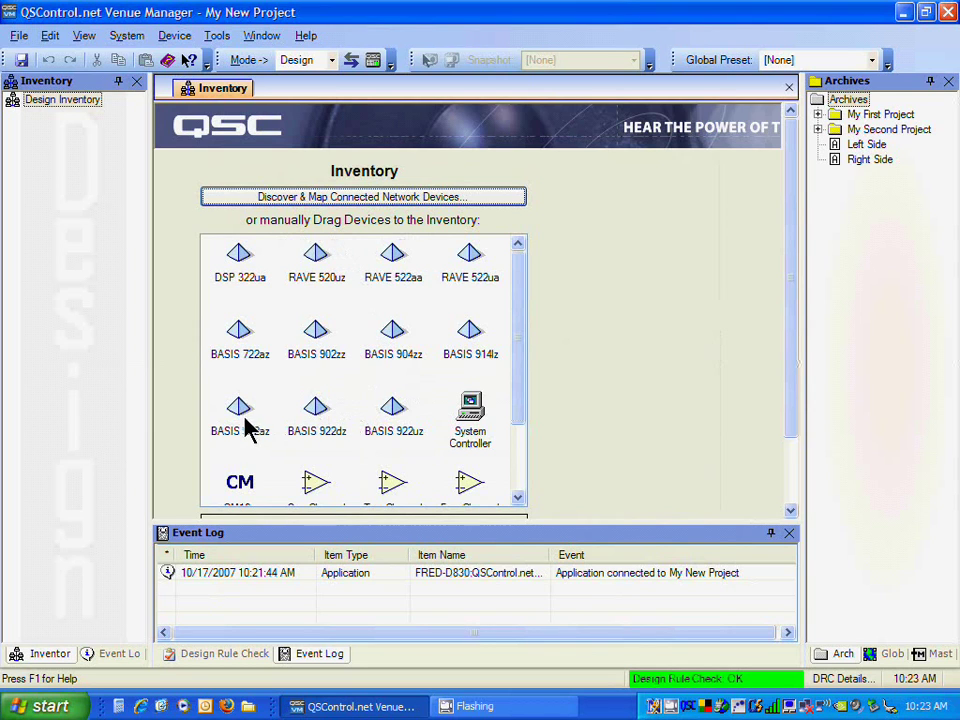
- Start adding a BASIS 922az to the Design Inventory and name the device Left rack
{"action": "mouse_move", "coordinate": [249, 429]}
{"action": "left_mouse_down"}
{"action": "mouse_move", "coordinate": [244, 418]}
{"action": "mouse_move", "coordinate": [248, 438]}
{"action": "left_mouse_up"}
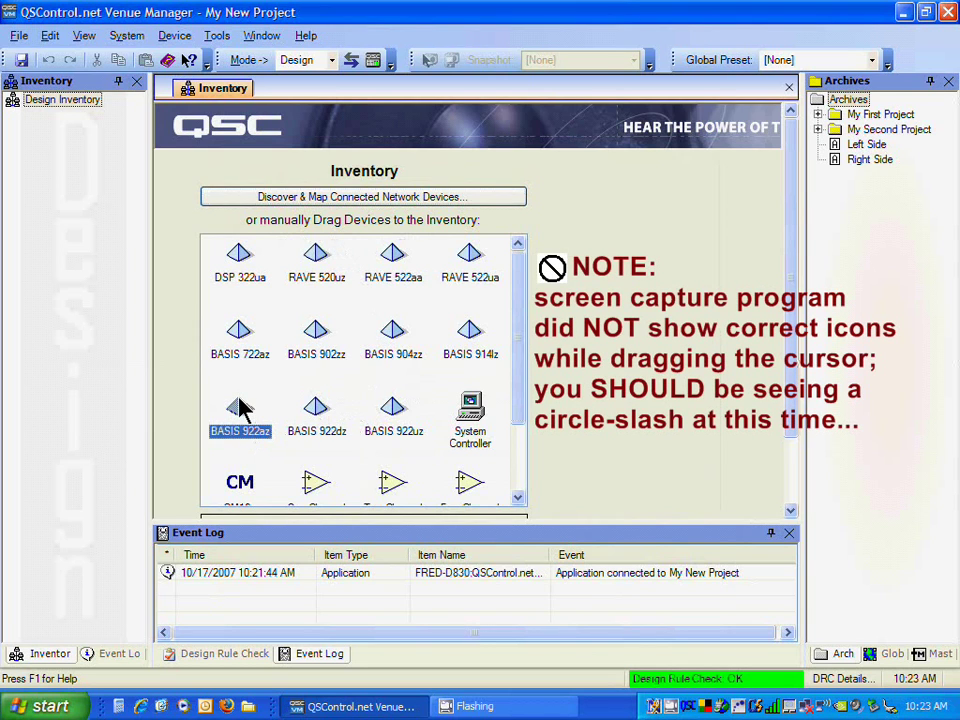
{"action": "mouse_move", "coordinate": [240, 408]}
{"action": "left_mouse_down"}
{"action": "mouse_move", "coordinate": [64, 108]}
{"action": "mouse_move", "coordinate": [40, 103]}
{"action": "mouse_move", "coordinate": [46, 142]}
{"action": "mouse_move", "coordinate": [68, 180]}
{"action": "mouse_move", "coordinate": [41, 102]}
{"action": "left_mouse_up"}
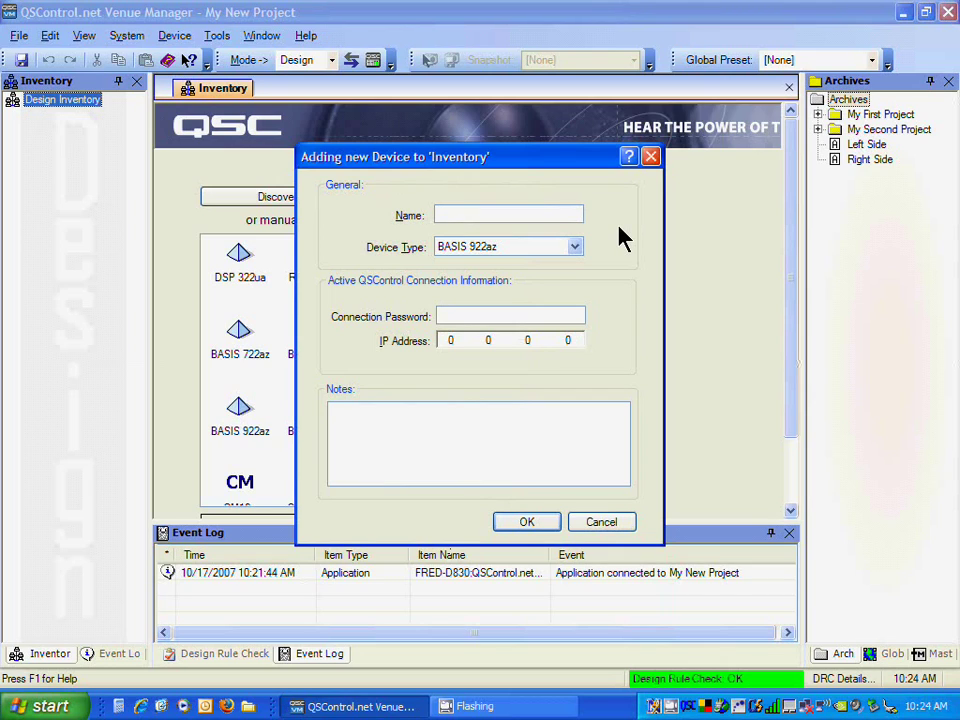
{"action": "type", "text": "Left"}
{"action": "type", "text": "rack"}
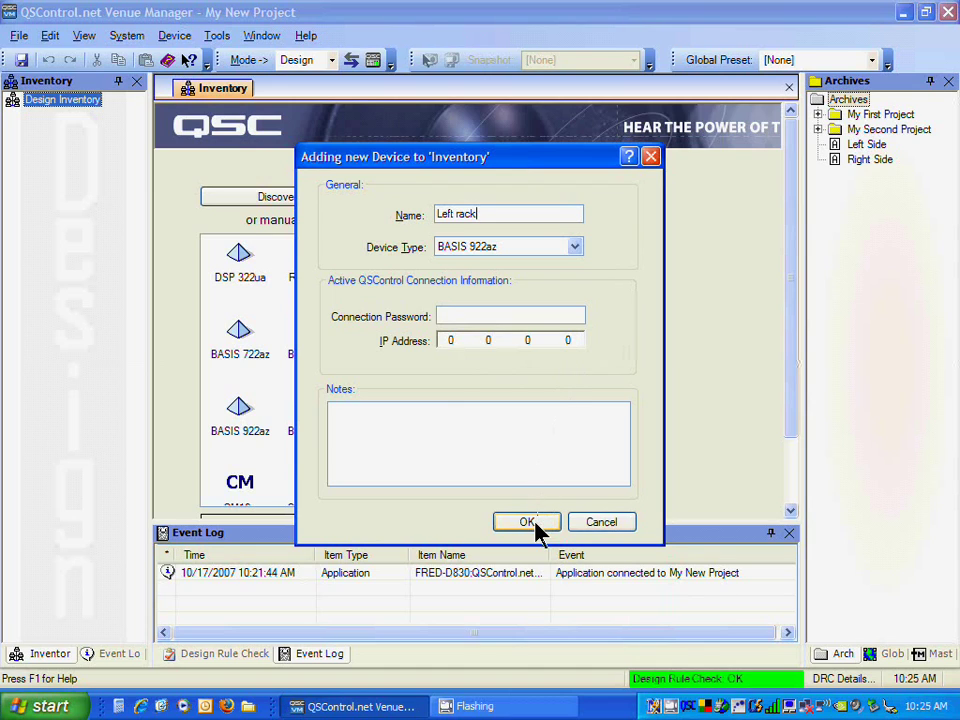
{"action": "left_click", "coordinate": [446, 465]}
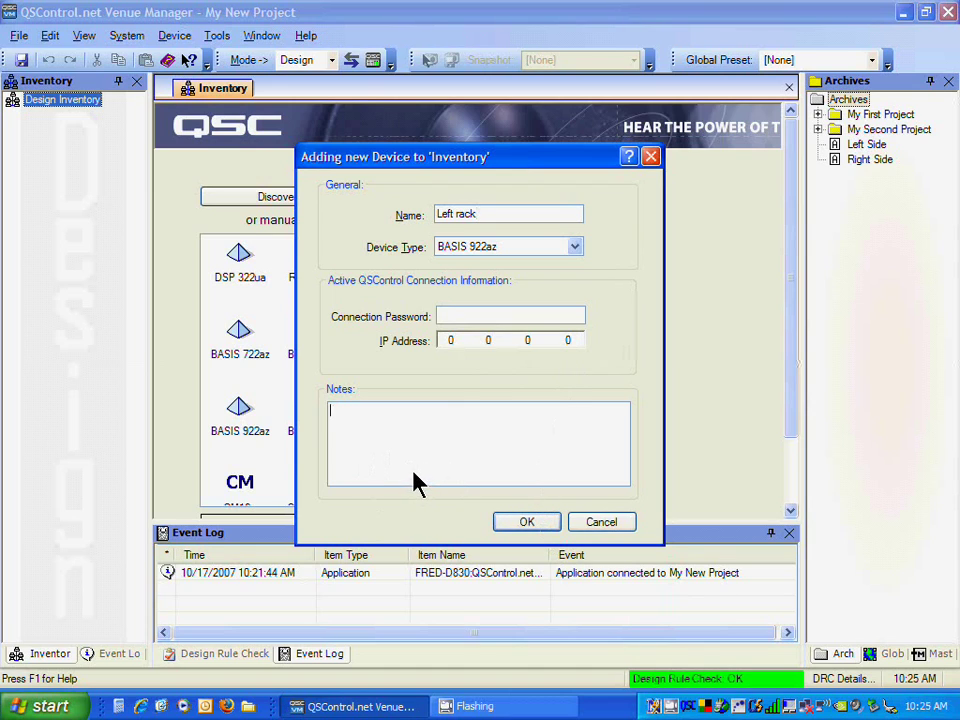
{"action": "type", "text": "kdsa;aes;oawkoaw"}
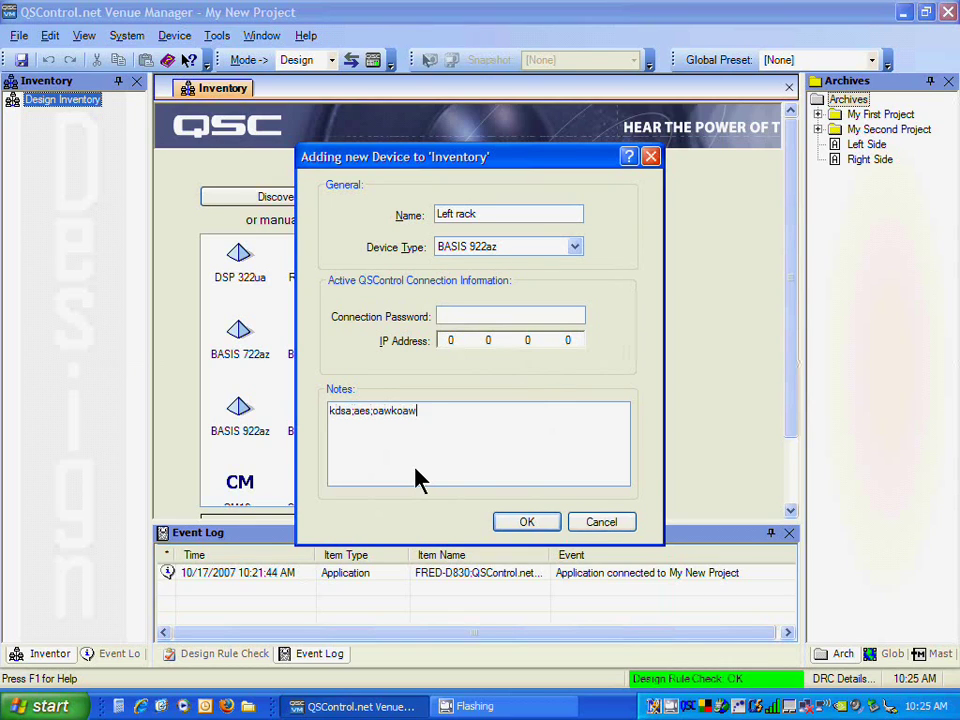
{"action": "type", "text": "kawkwnn arg aerg sergs eag"}
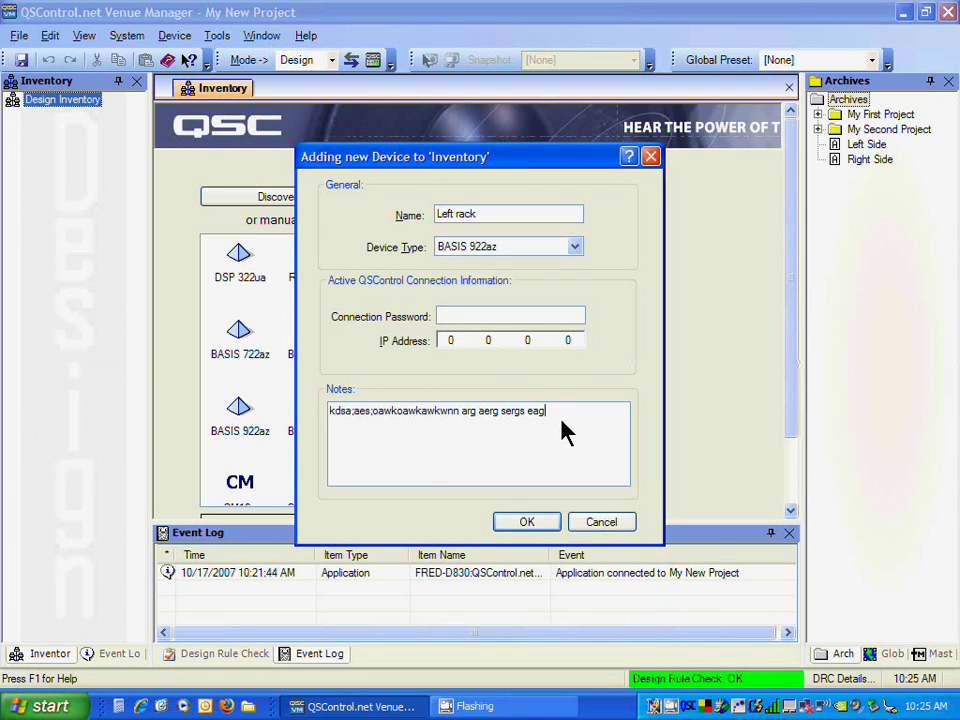
{"action": "left_click_drag", "start_coordinate": [565, 430], "coordinate": [318, 378]}
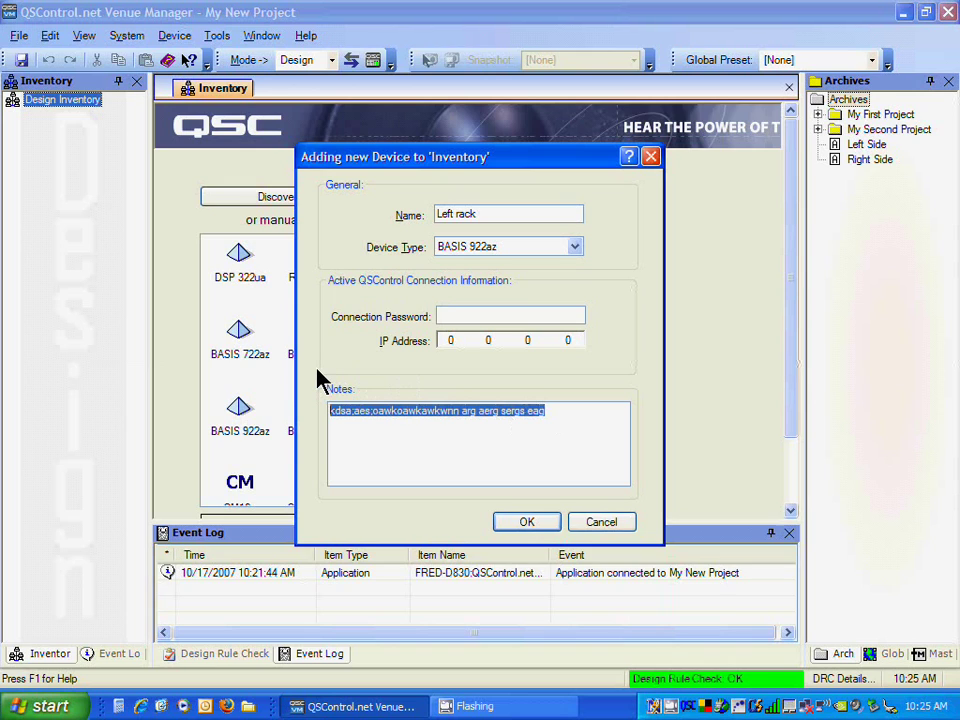
{"action": "key", "text": "Delete"}
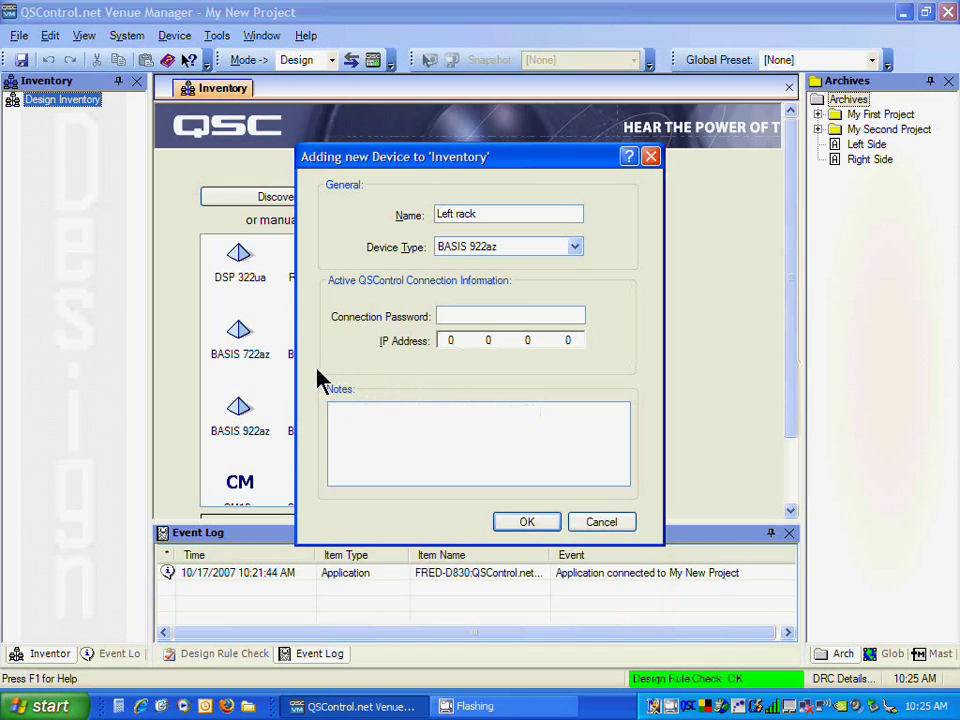
- Confirm adding the Left rack device with its connection details and notes left blank
{"action": "left_click", "coordinate": [542, 521]}
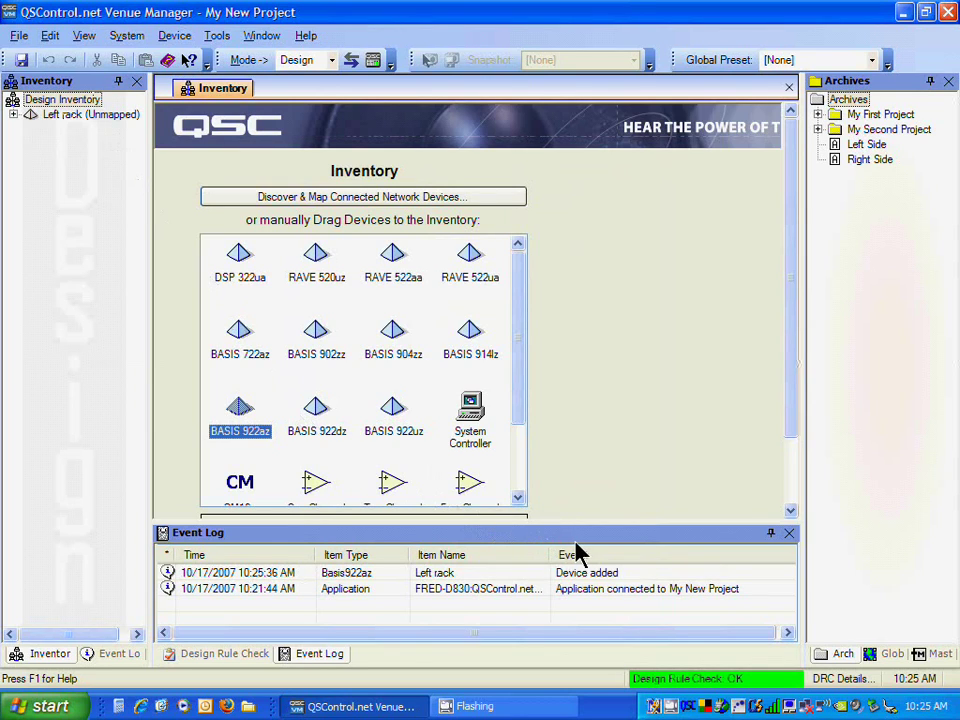
- Close the Event Log and Design Rule Check windows, briefly reopening the rule check details before closing them again
{"action": "left_click", "coordinate": [789, 535]}
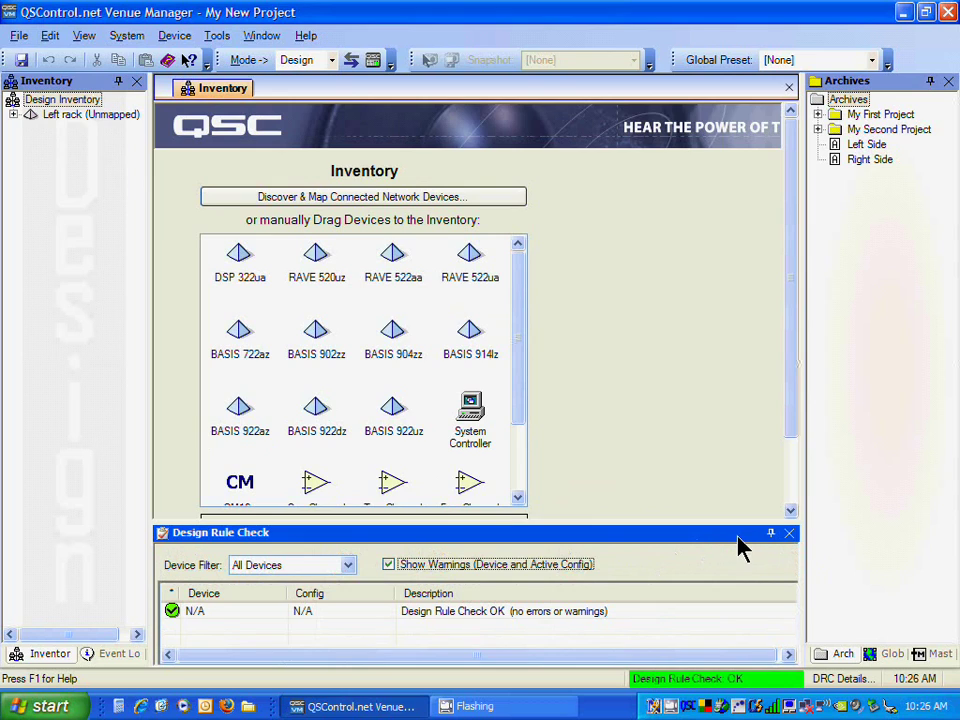
{"action": "left_click", "coordinate": [789, 533]}
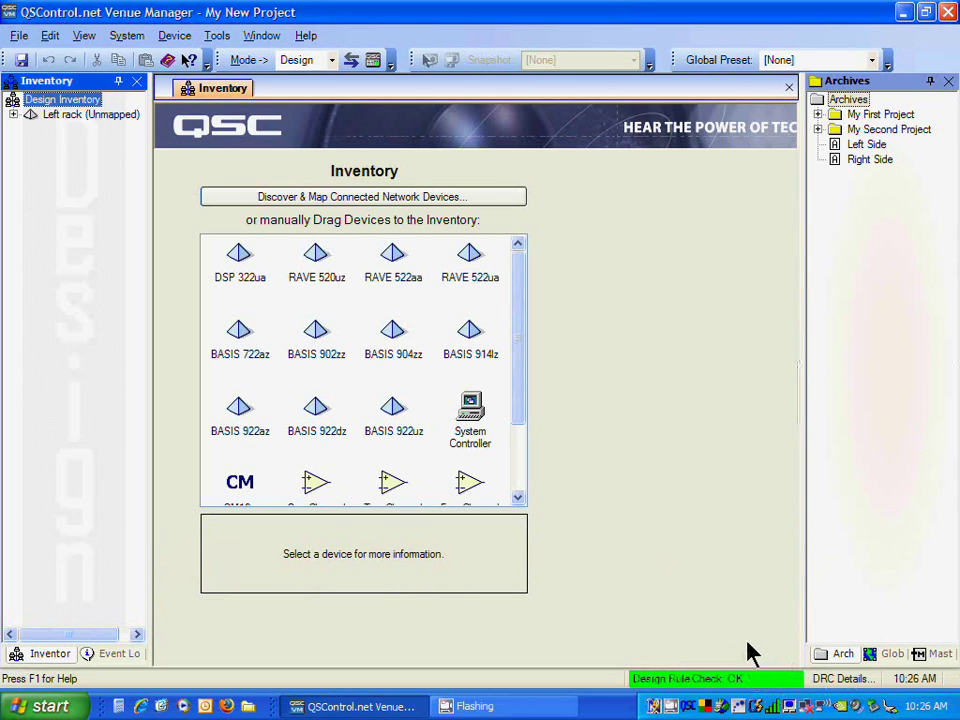
{"action": "left_click", "coordinate": [833, 688]}
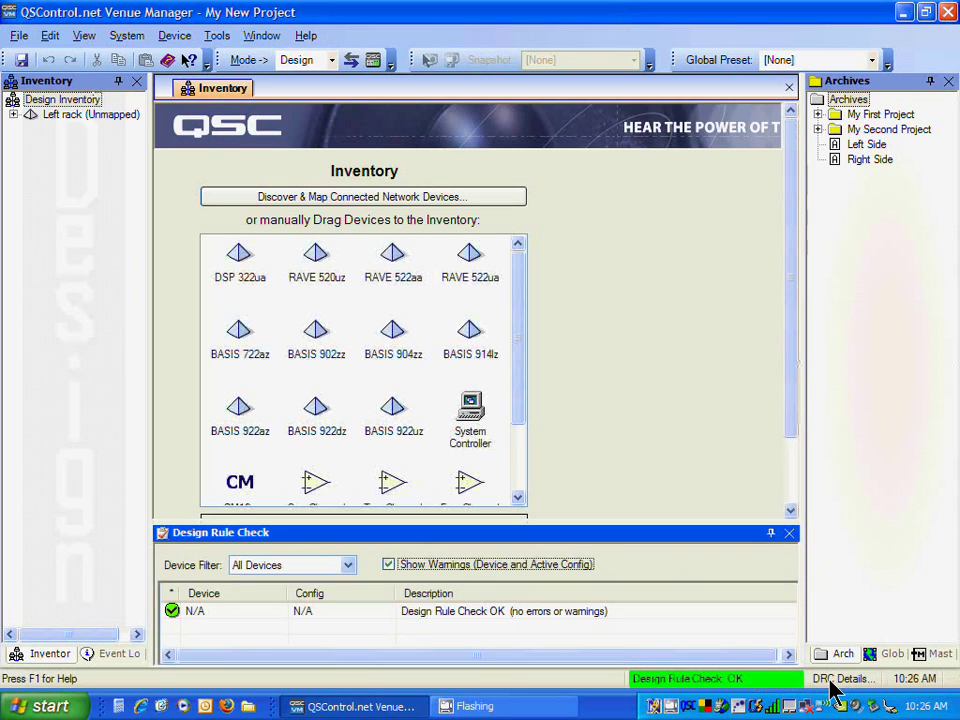
{"action": "left_click", "coordinate": [791, 536]}
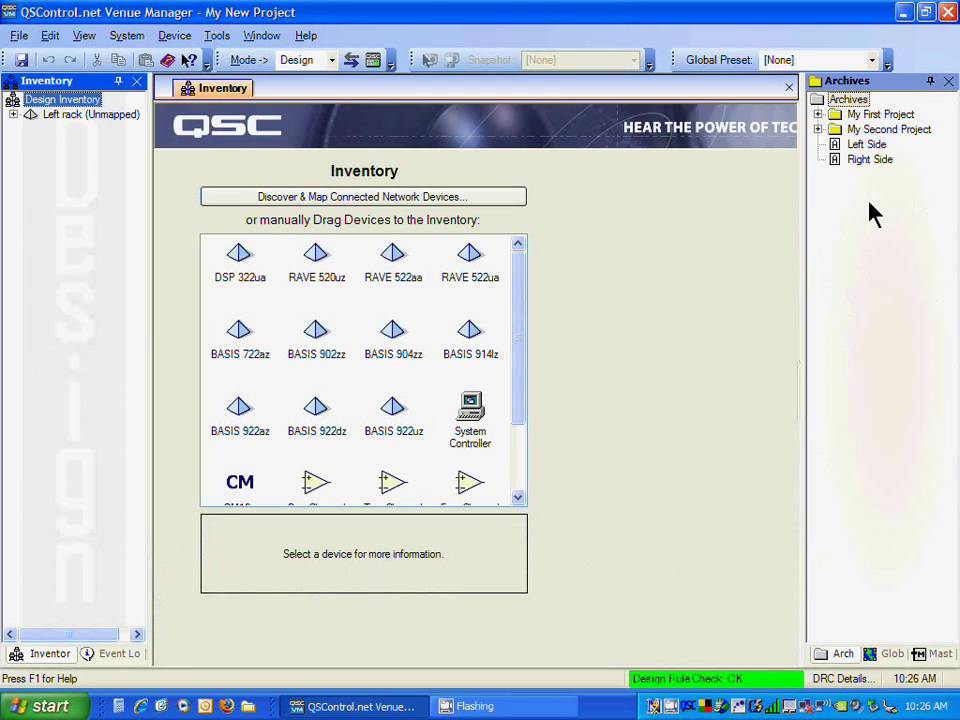
- Set the docked Archives, Global Presets and Masters windows to auto-hide and preview Global Presets and Masters
{"action": "left_click", "coordinate": [935, 87]}
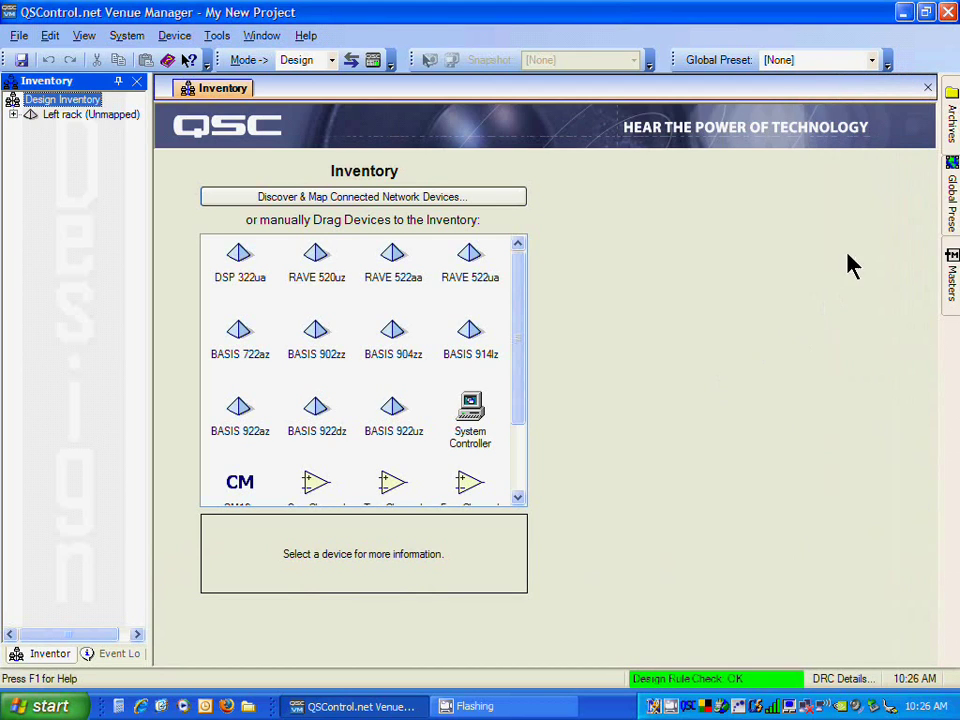
{"action": "mouse_move", "coordinate": [955, 210]}
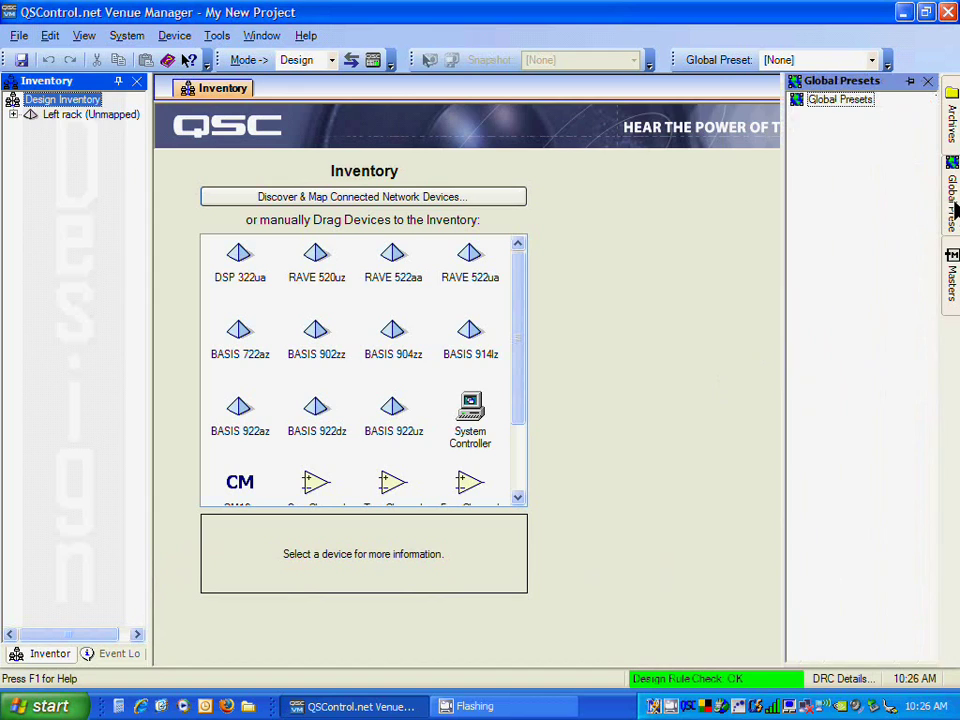
{"action": "mouse_move", "coordinate": [955, 268]}
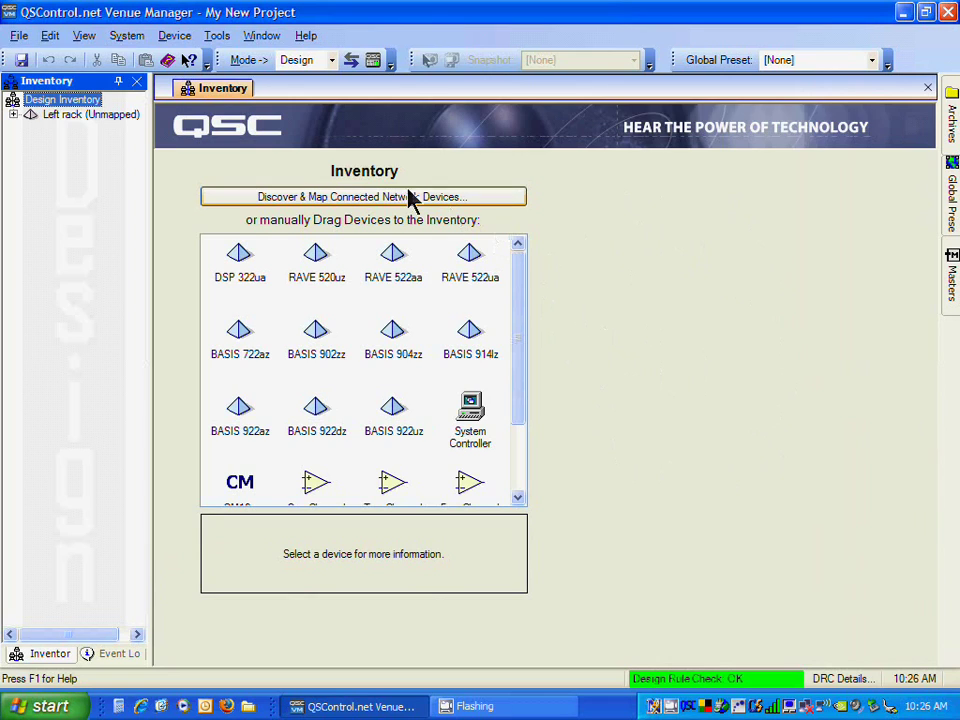
- Expand the Left rack device's configs in the inventory tree and open Config 1
{"action": "left_click", "coordinate": [14, 115]}
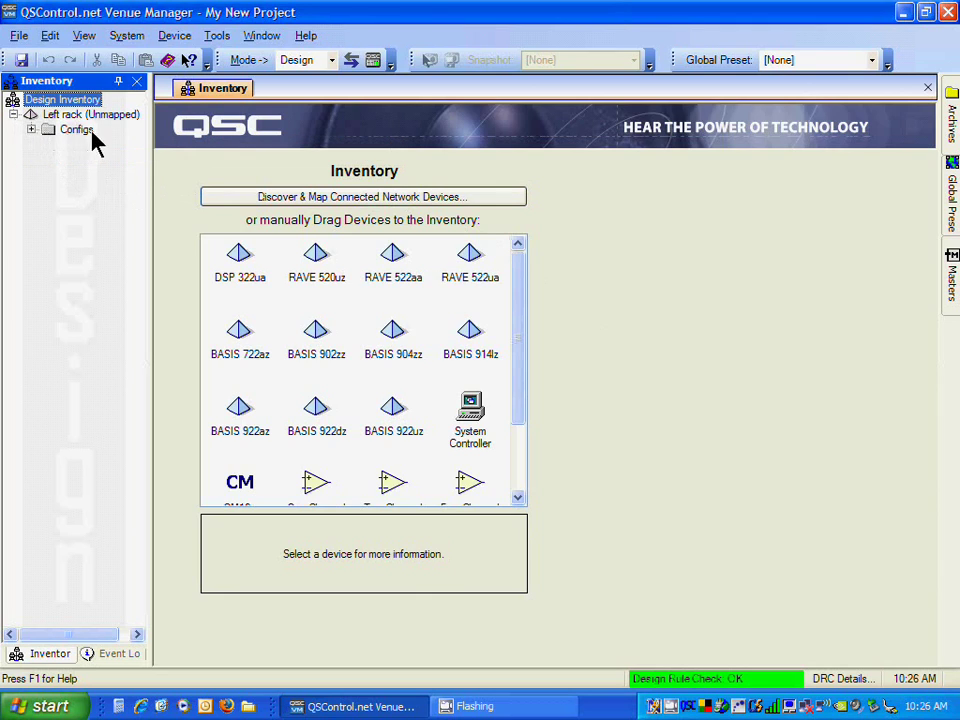
{"action": "left_click", "coordinate": [31, 130]}
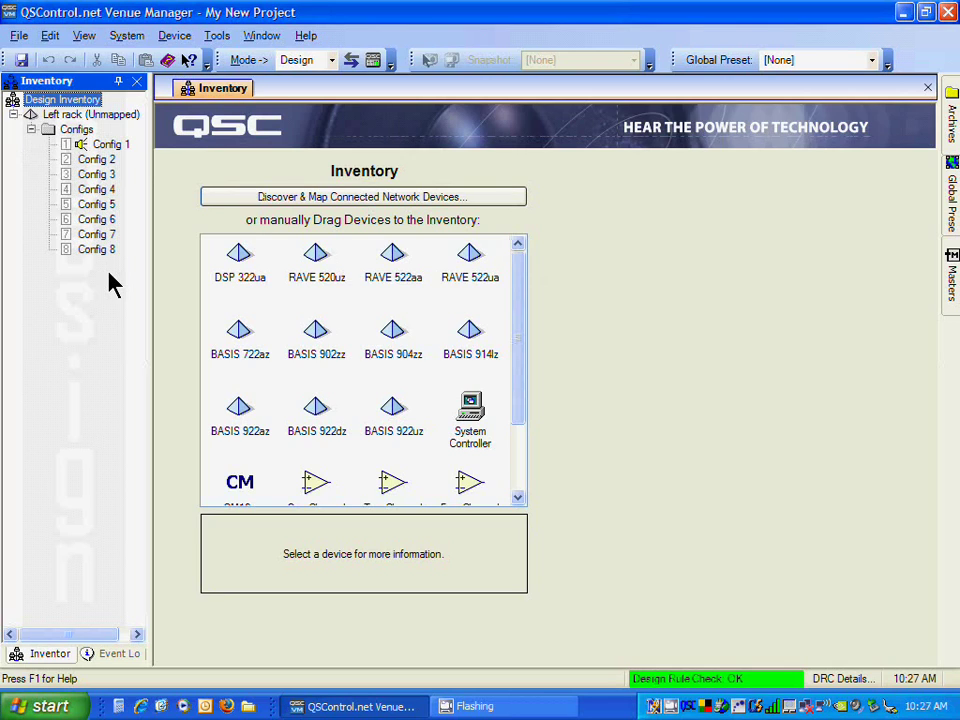
{"action": "left_click", "coordinate": [110, 147]}
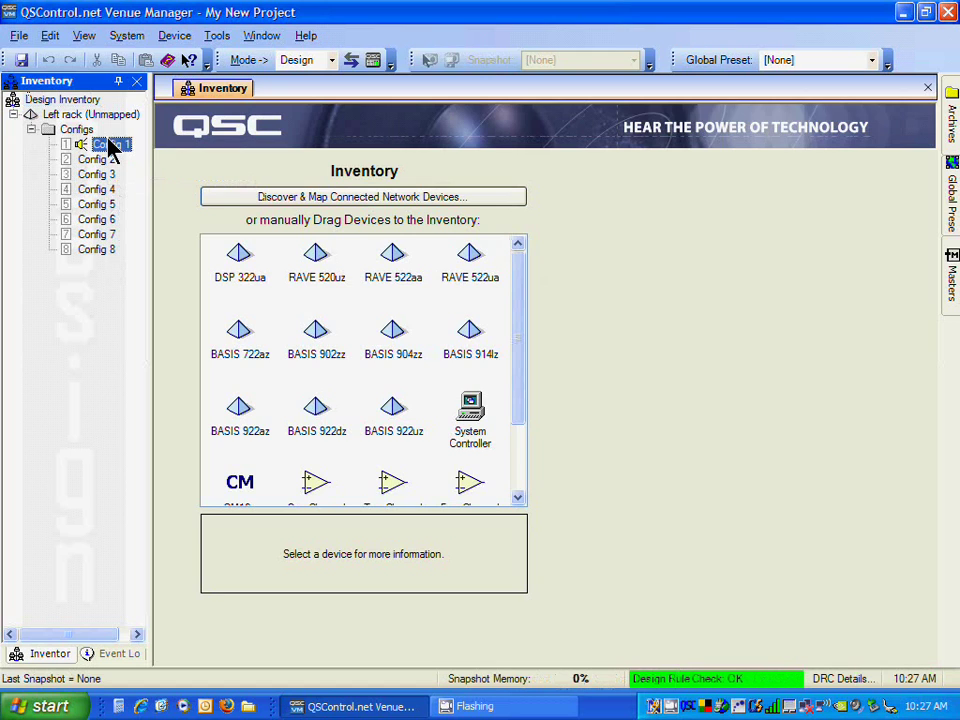
{"action": "double_click", "coordinate": [112, 145]}
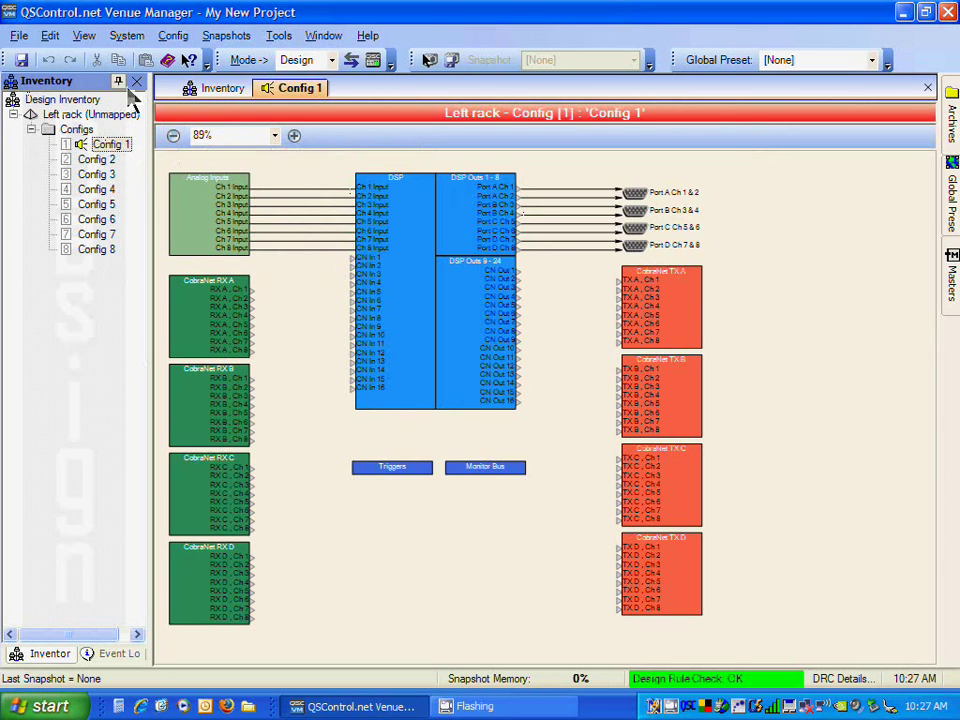
- Add a BASIS 922uz device named Right Rack to the design inventory, leaving its connection details and notes blank
{"action": "left_click", "coordinate": [202, 88]}
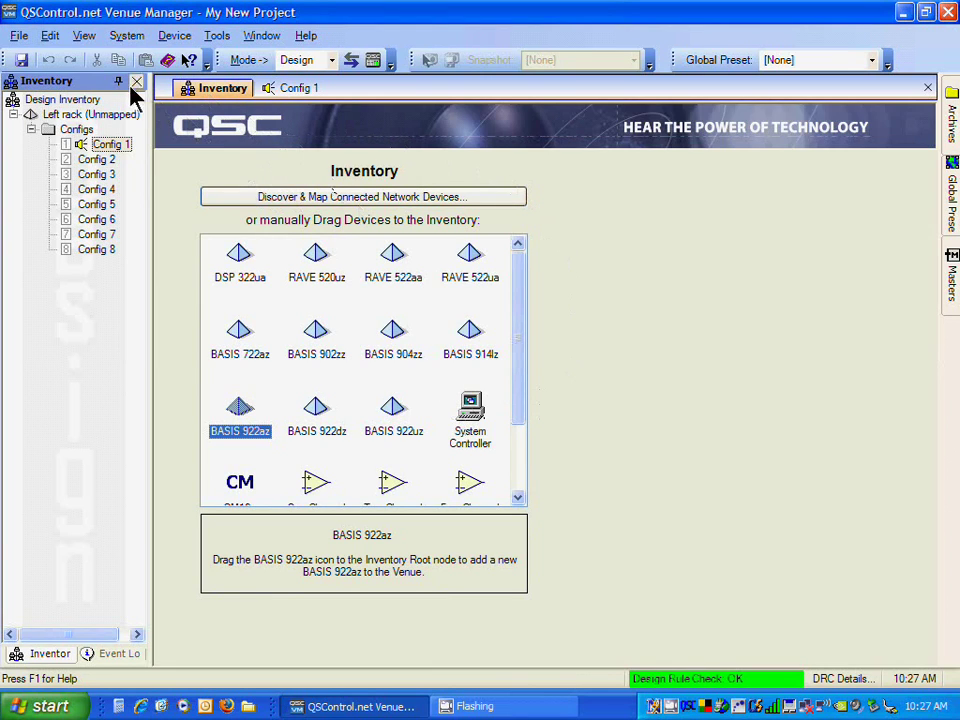
{"action": "left_click", "coordinate": [72, 99]}
{"action": "right_click", "coordinate": [71, 100]}
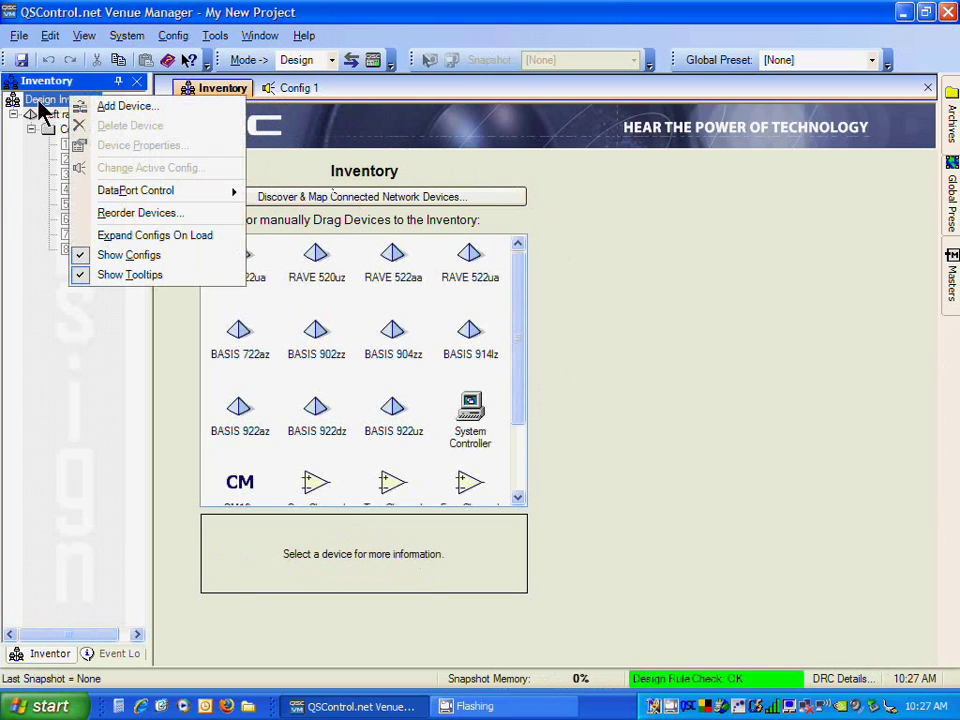
{"action": "left_click", "coordinate": [105, 106]}
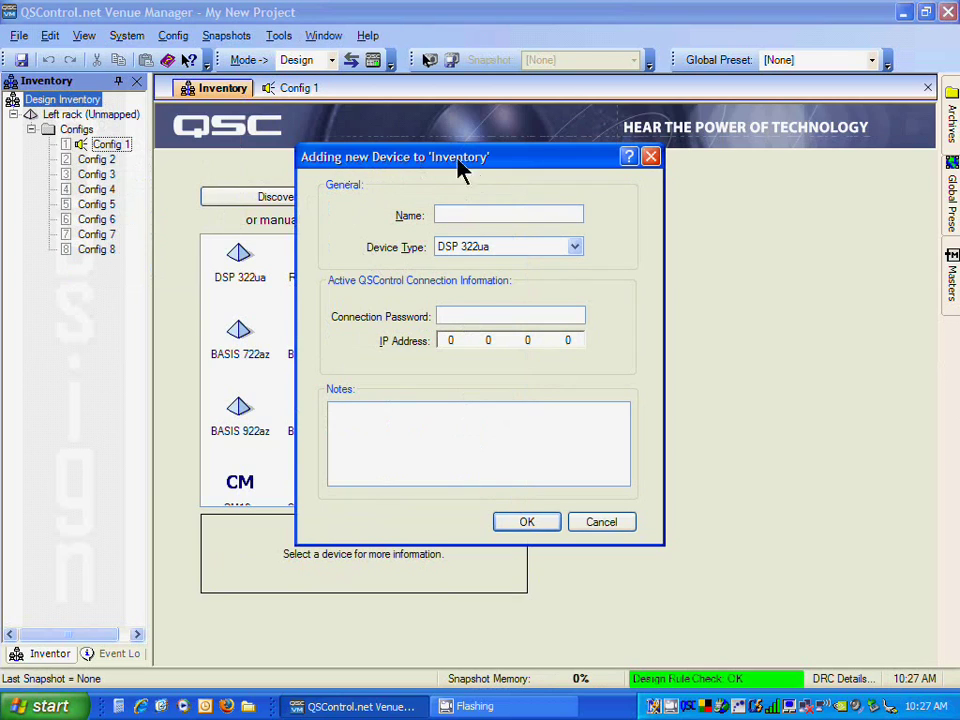
{"action": "left_click", "coordinate": [576, 247]}
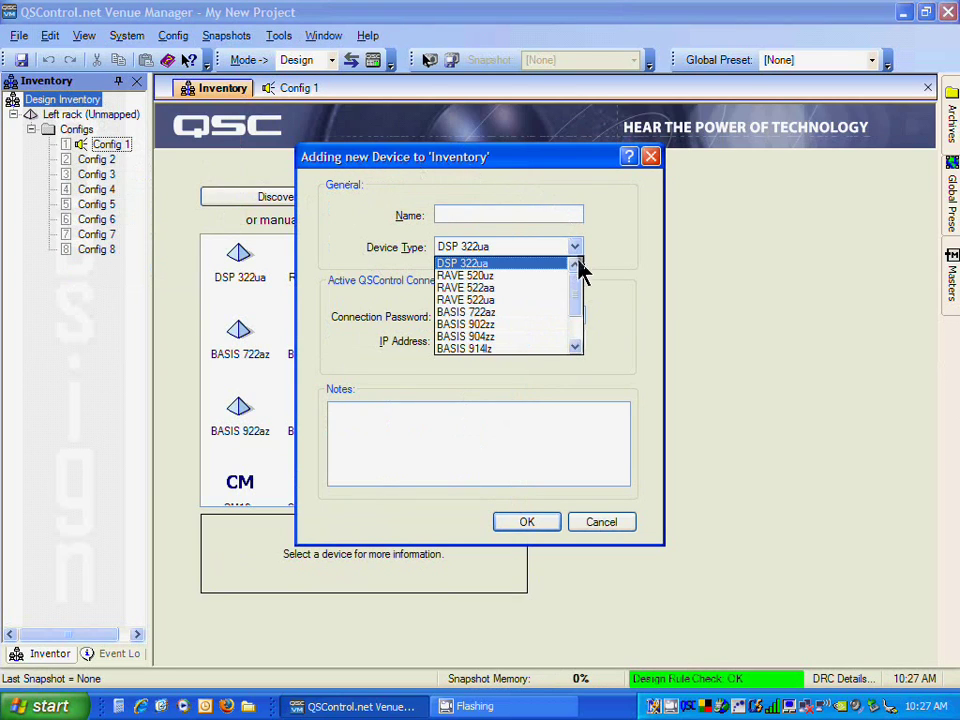
{"action": "left_click_drag", "start_coordinate": [579, 268], "coordinate": [580, 333]}
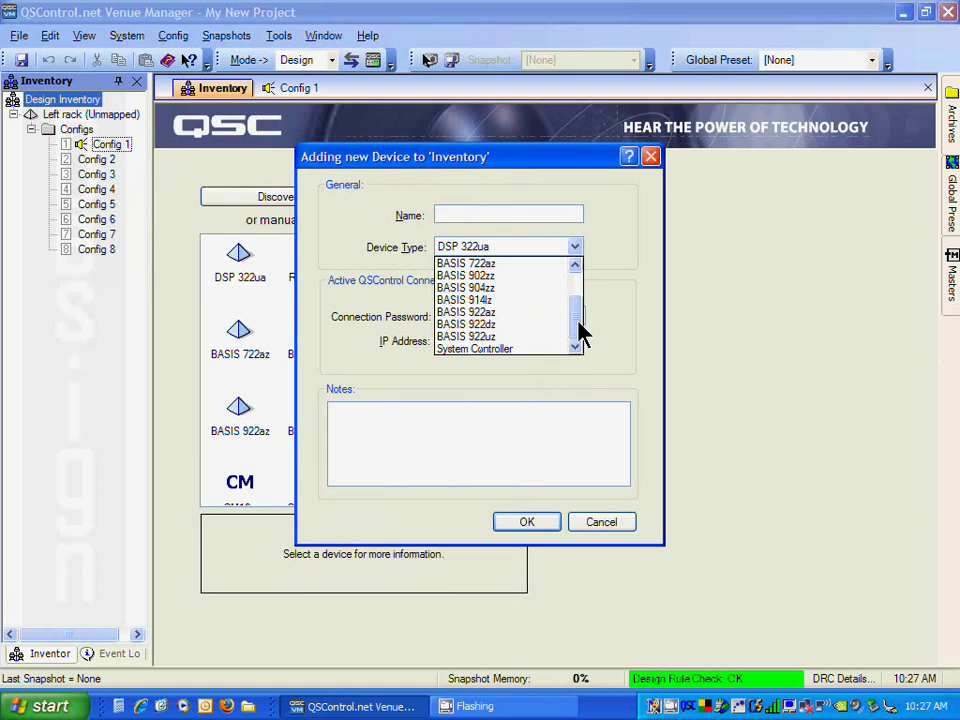
{"action": "left_click", "coordinate": [514, 338]}
{"action": "left_click", "coordinate": [512, 217]}
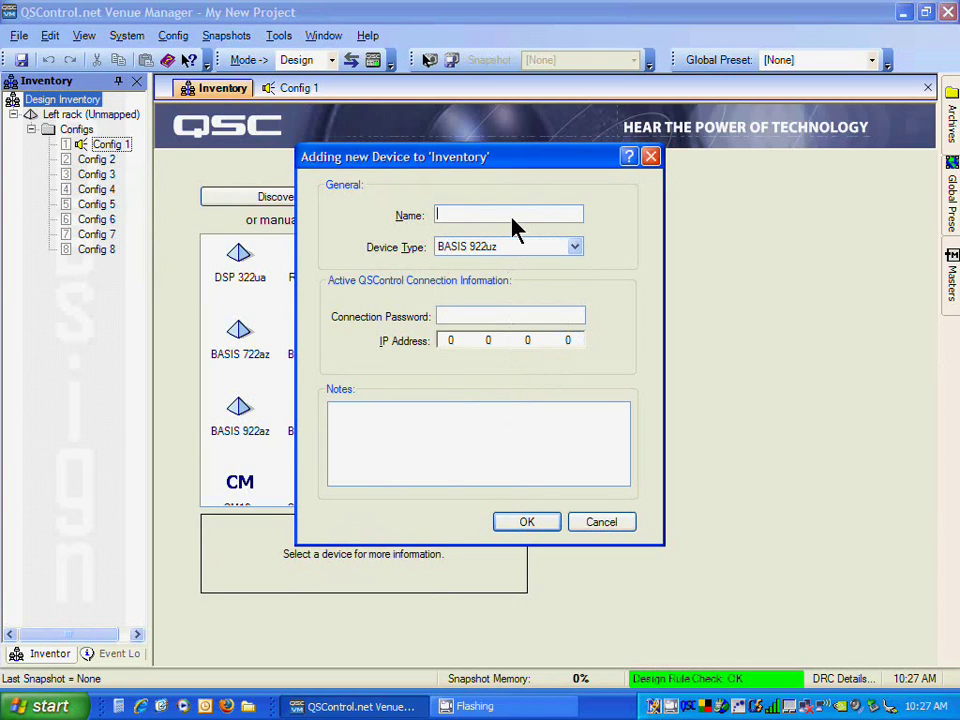
{"action": "type", "text": "Right Rack"}
{"action": "left_click", "coordinate": [522, 522]}
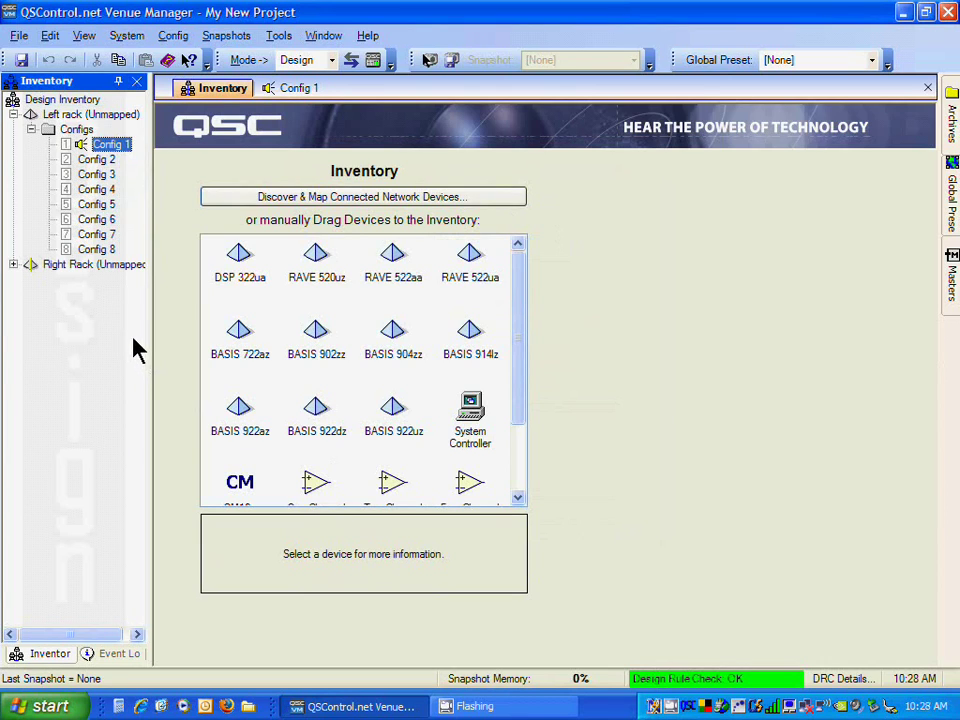
- Expand the Right Rack device's configs and open Config 1 of both Left rack and Right Rack
{"action": "left_click", "coordinate": [13, 264]}
{"action": "left_click", "coordinate": [31, 279]}
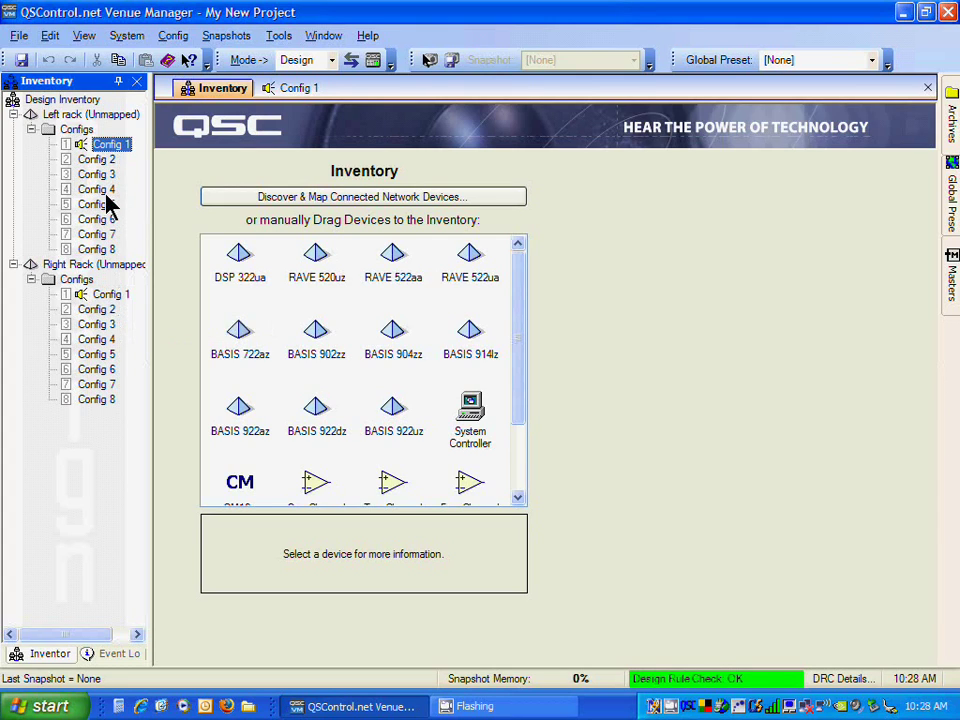
{"action": "double_click", "coordinate": [112, 145]}
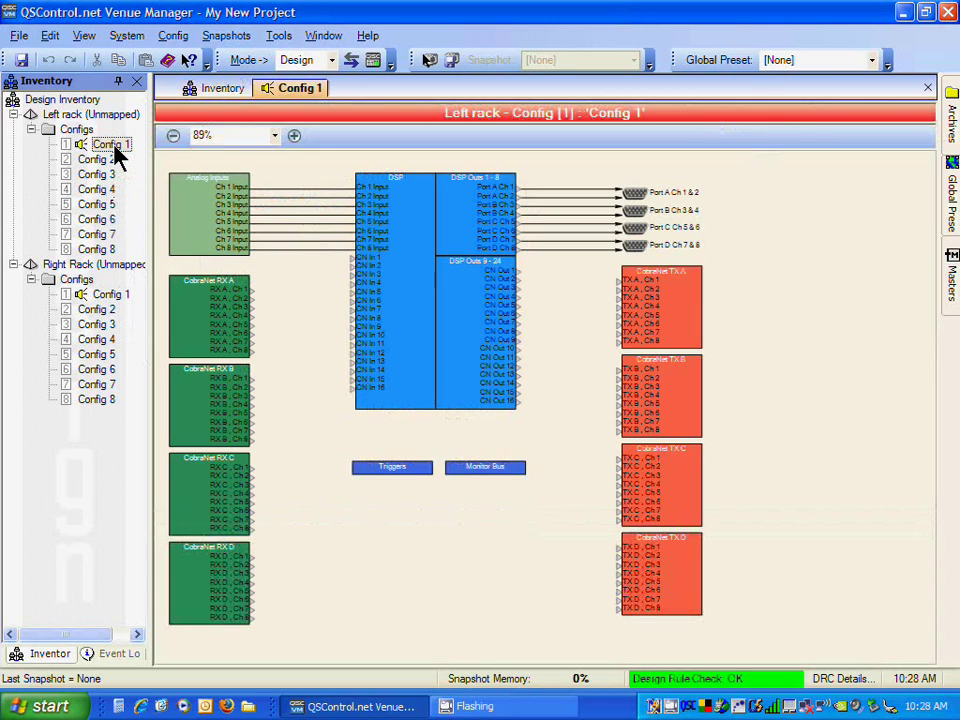
{"action": "double_click", "coordinate": [98, 300]}
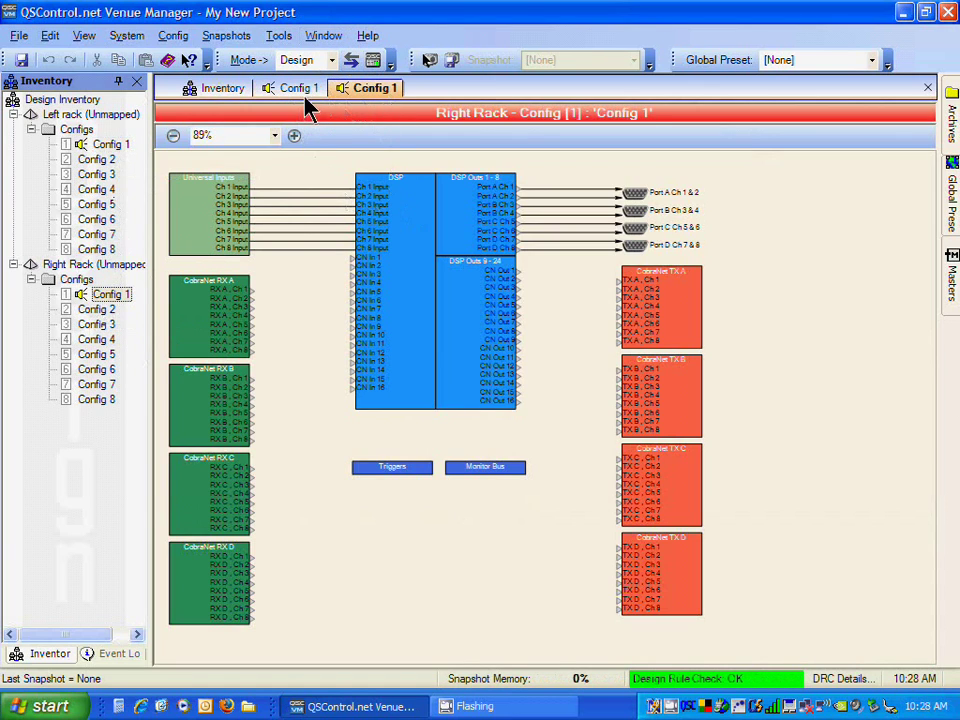
- Enlarge the Left rack's Config 1 diagram to 174% and open the settings of its Analog Inputs block
{"action": "left_click", "coordinate": [306, 88]}
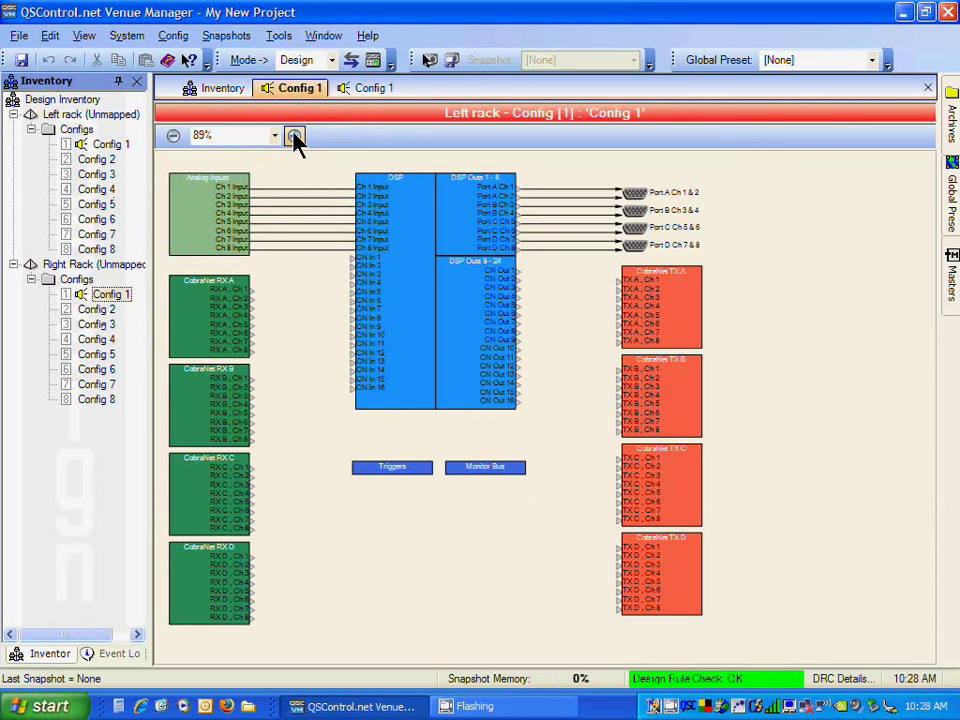
{"action": "left_click", "coordinate": [294, 135]}
{"action": "left_click", "coordinate": [294, 135]}
{"action": "left_click", "coordinate": [294, 135]}
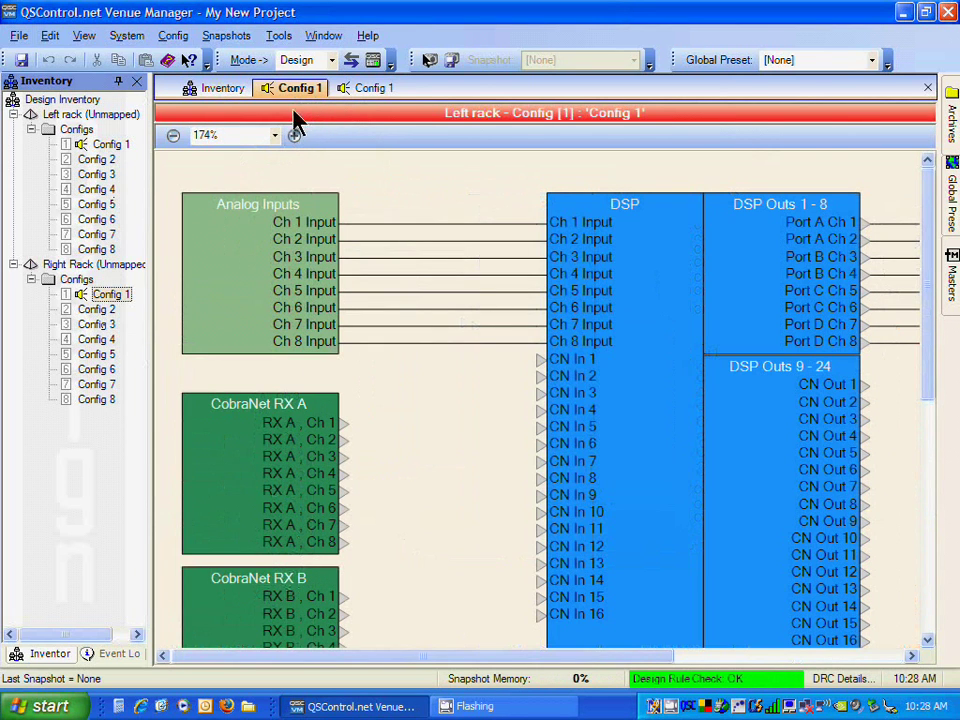
{"action": "left_click", "coordinate": [121, 145]}
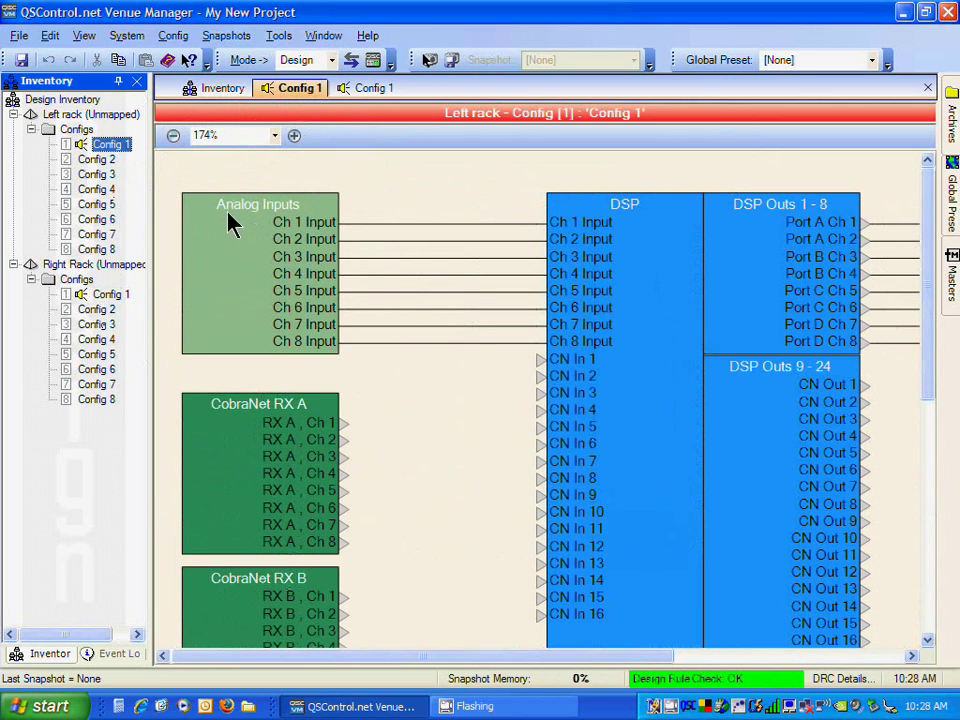
{"action": "left_click", "coordinate": [245, 250]}
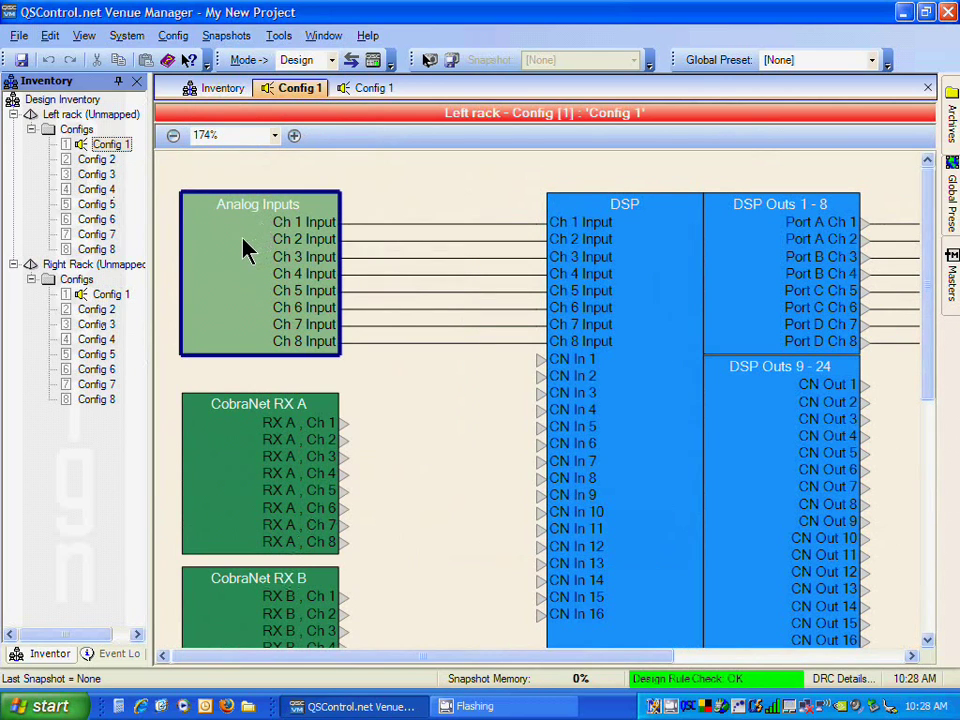
{"action": "double_click", "coordinate": [245, 250]}
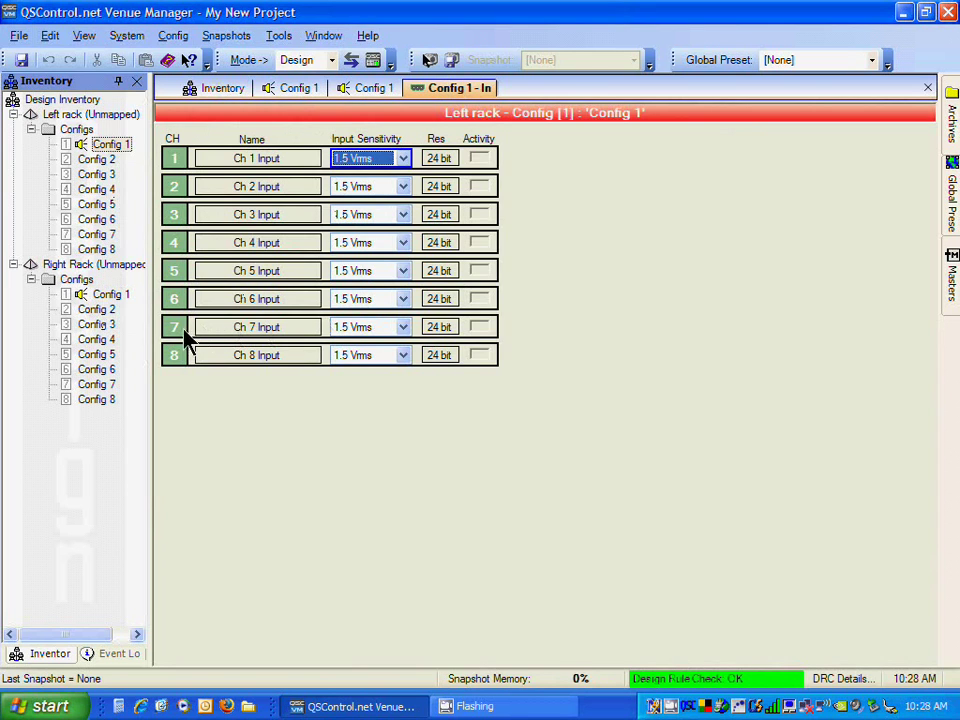
- Enlarge the Right Rack's Config 1 diagram to 174% and open the settings of its Universal Inputs block
{"action": "double_click", "coordinate": [105, 295]}
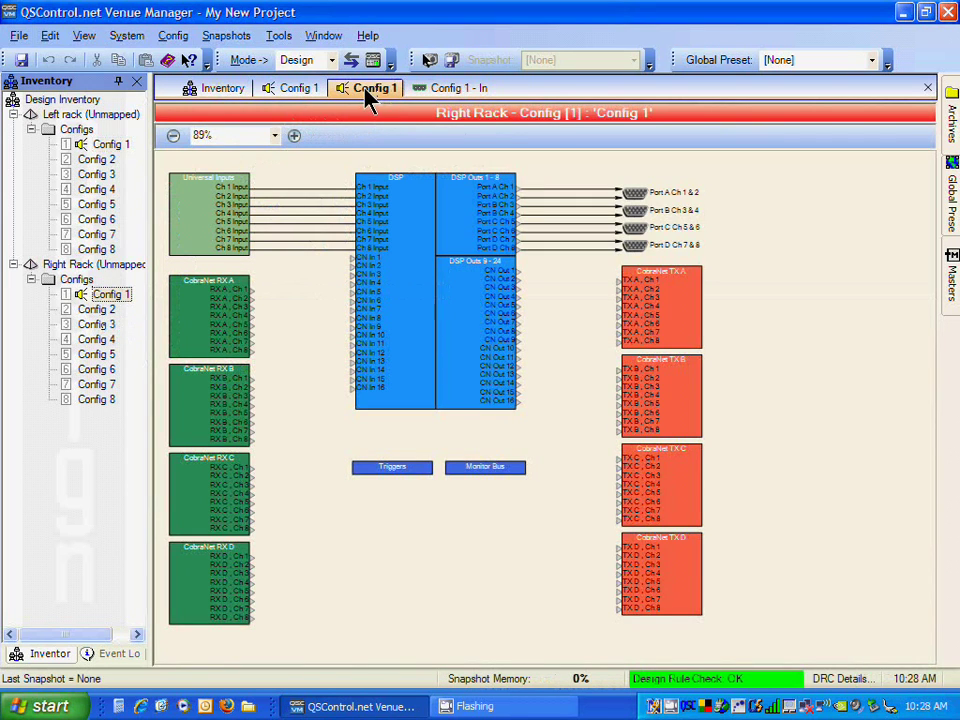
{"action": "left_click", "coordinate": [294, 136]}
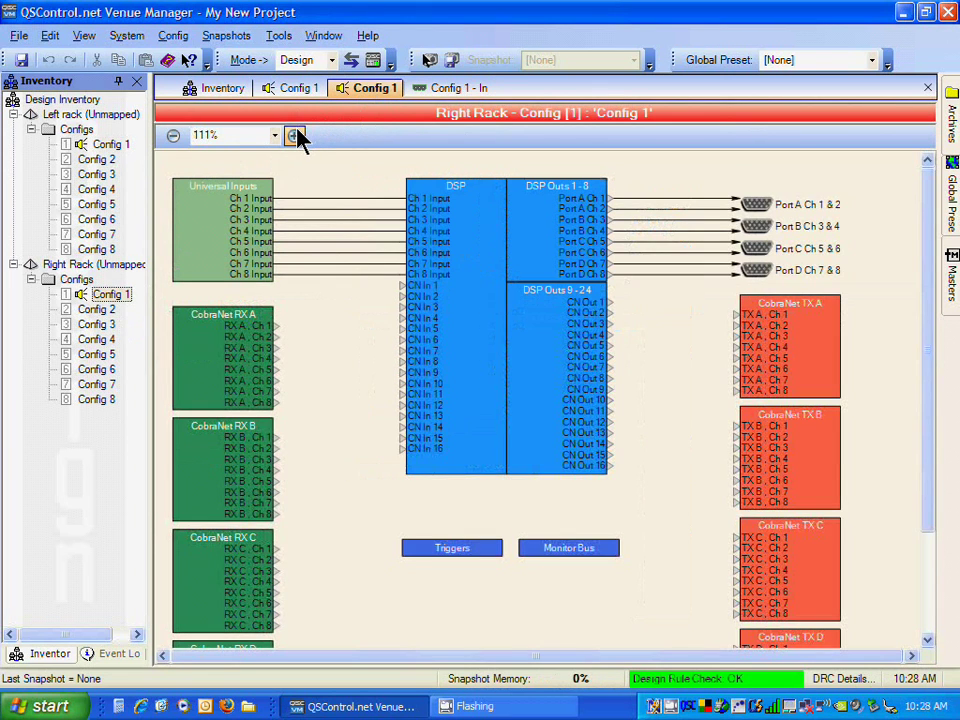
{"action": "left_click", "coordinate": [294, 136]}
{"action": "left_click", "coordinate": [294, 136]}
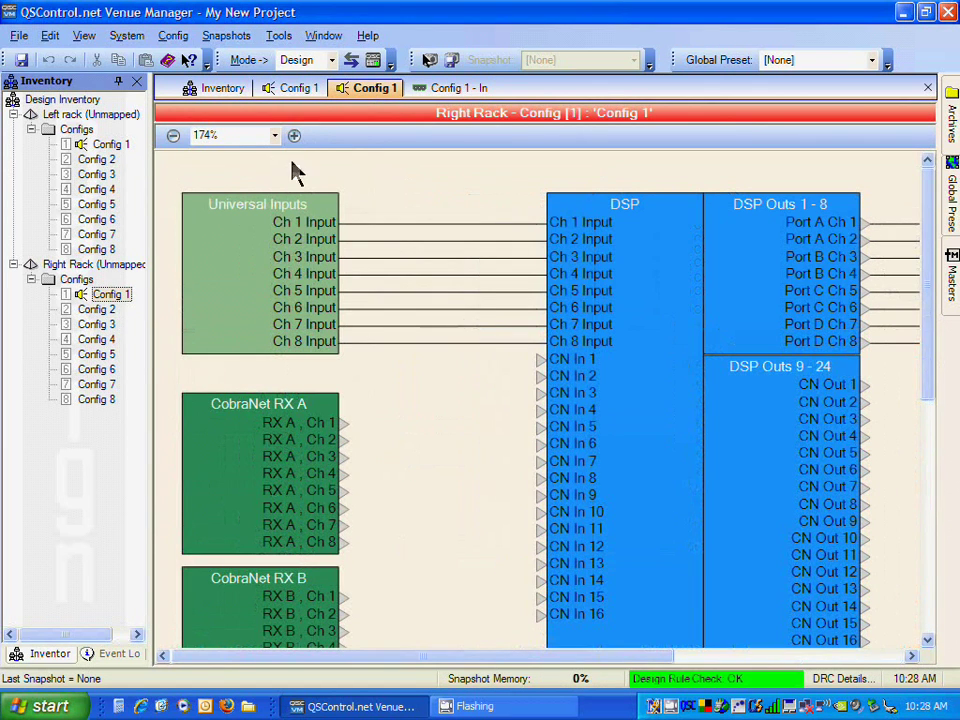
{"action": "double_click", "coordinate": [230, 258]}
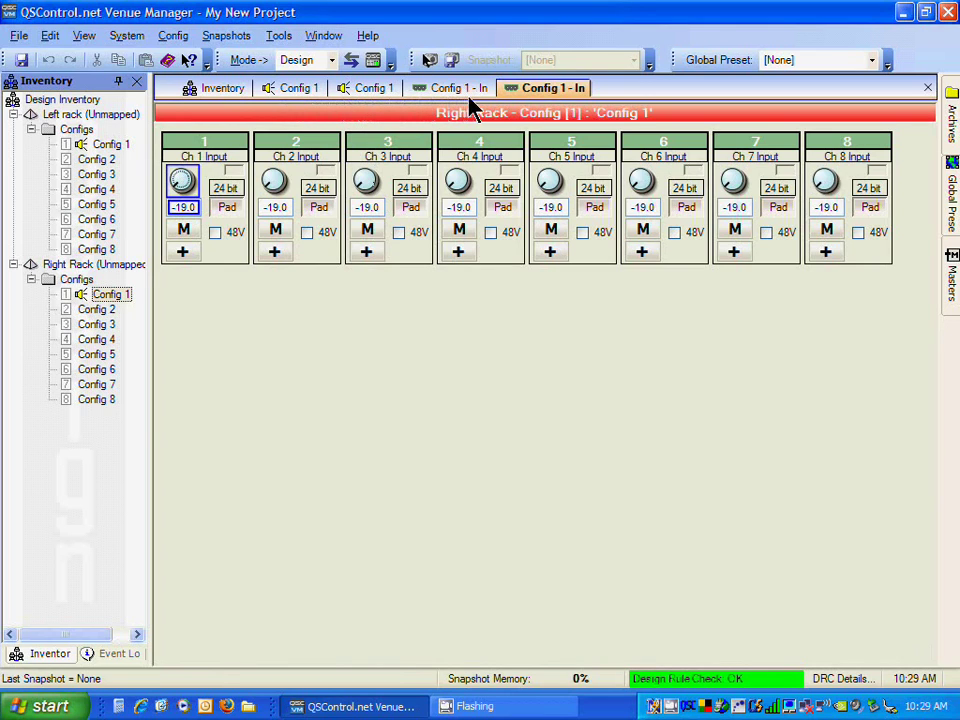
- Rename the Left rack's Config 1 as "CD source" in its properties
{"action": "right_click", "coordinate": [110, 145]}
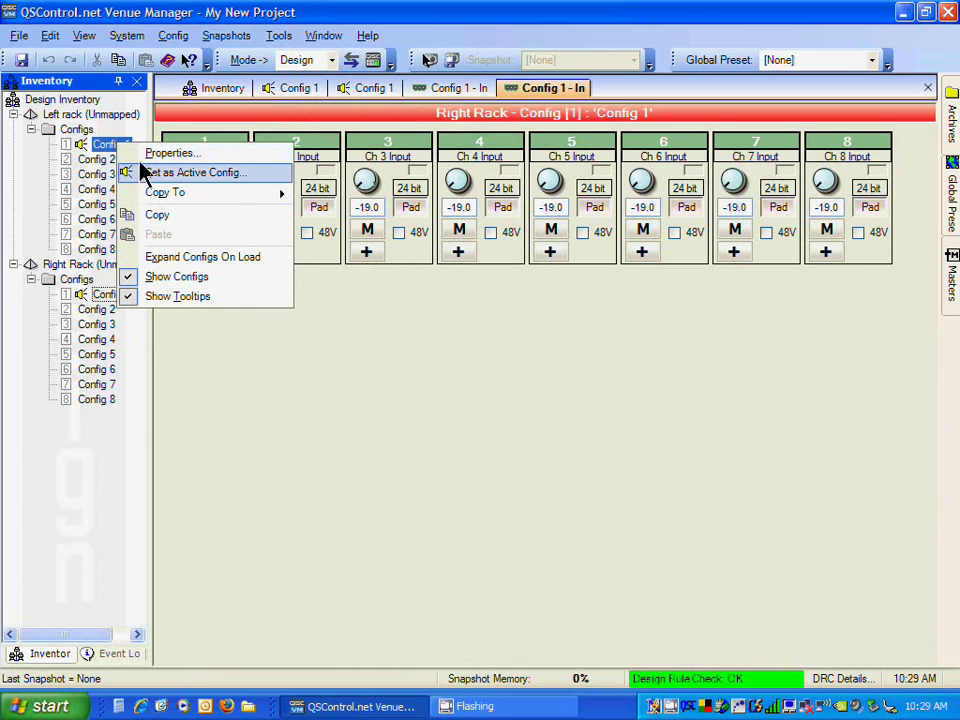
{"action": "left_click", "coordinate": [170, 153]}
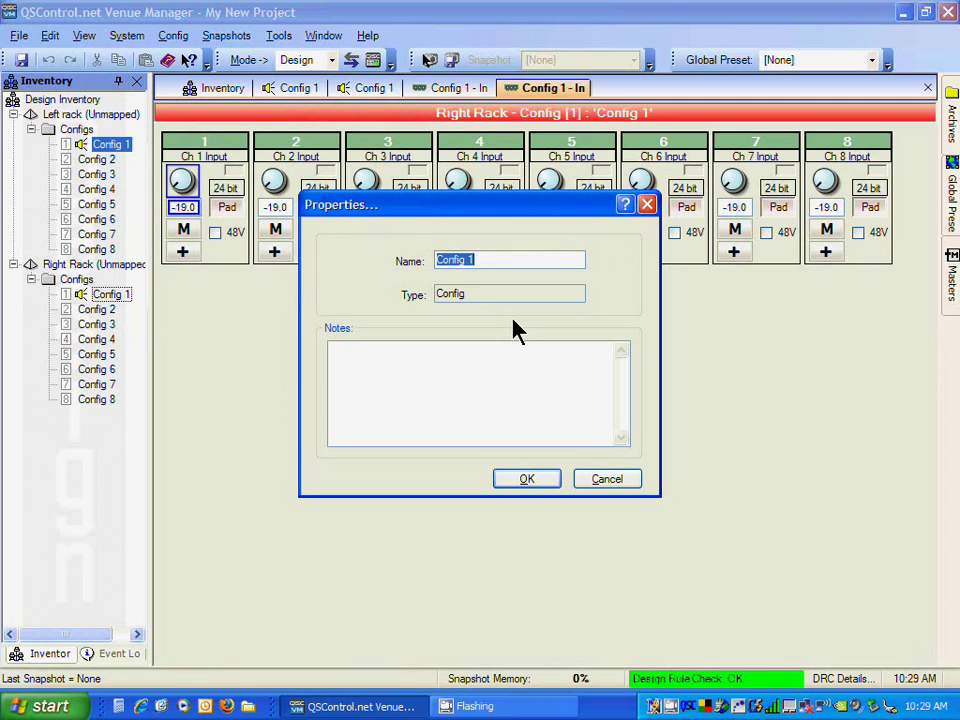
{"action": "type", "text": "CD"}
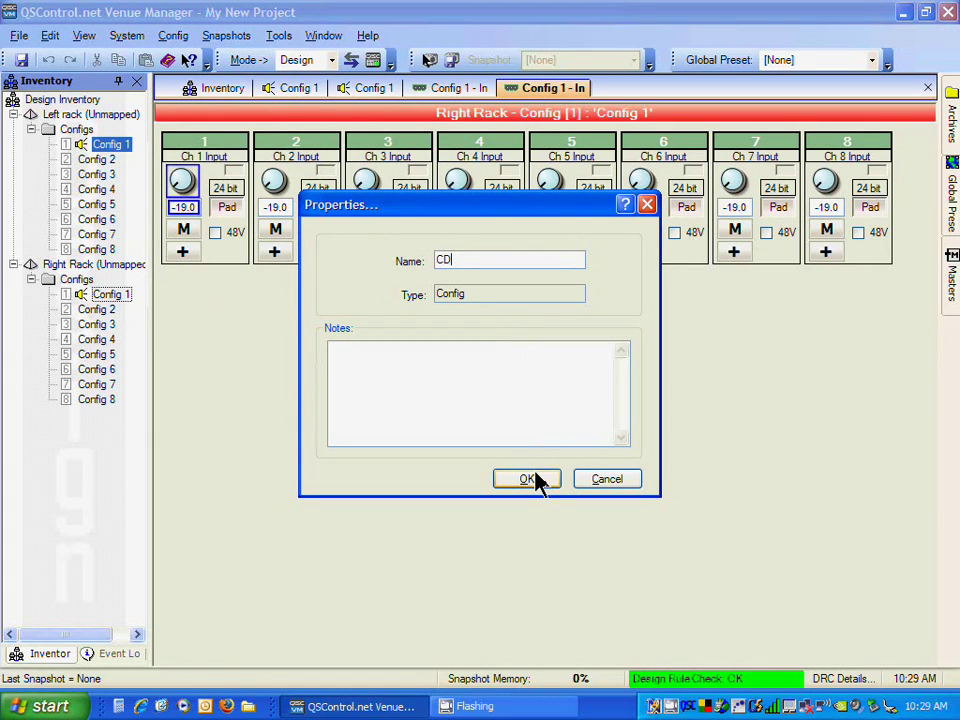
{"action": "type", "text": "source"}
{"action": "left_click", "coordinate": [527, 480]}
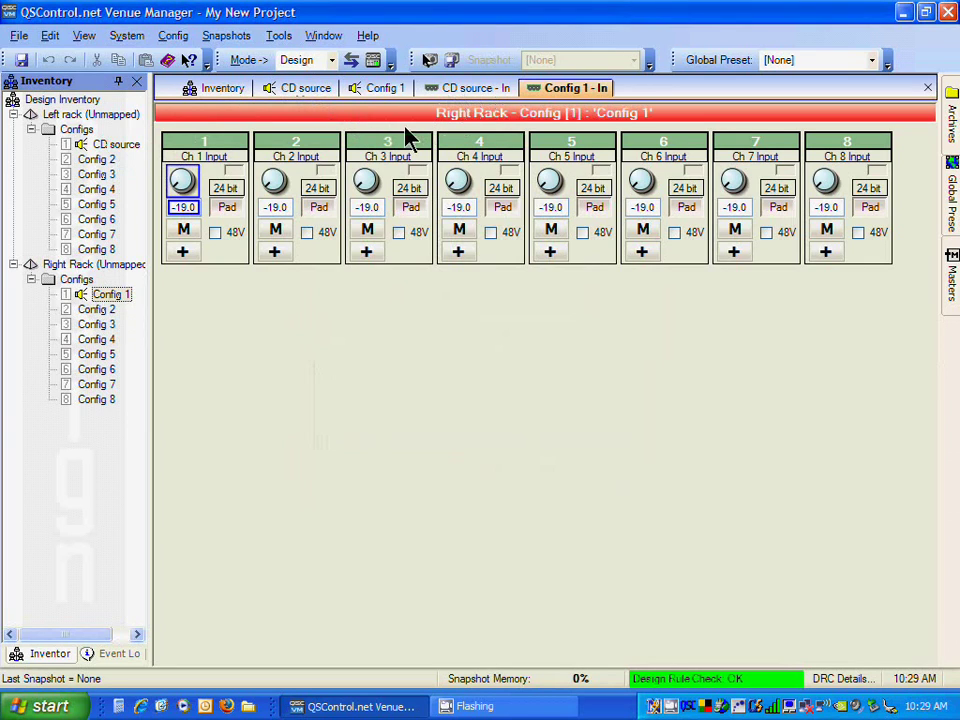
- Rename the Right Rack's Config 1 as "Slave" in its properties
{"action": "left_click", "coordinate": [111, 295]}
{"action": "right_click", "coordinate": [115, 300]}
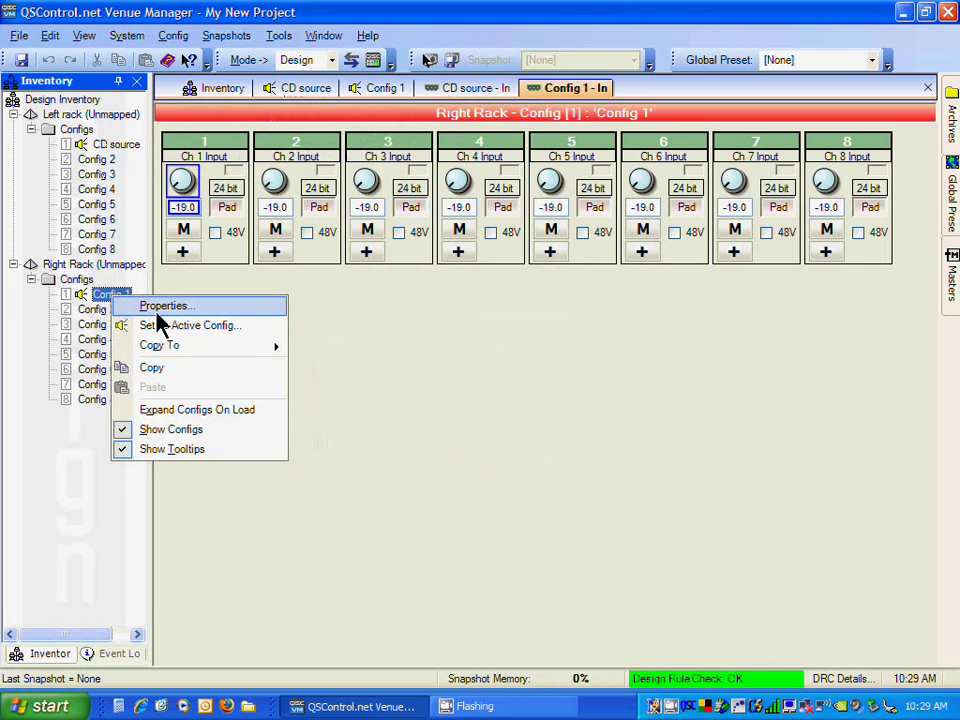
{"action": "left_click", "coordinate": [131, 307]}
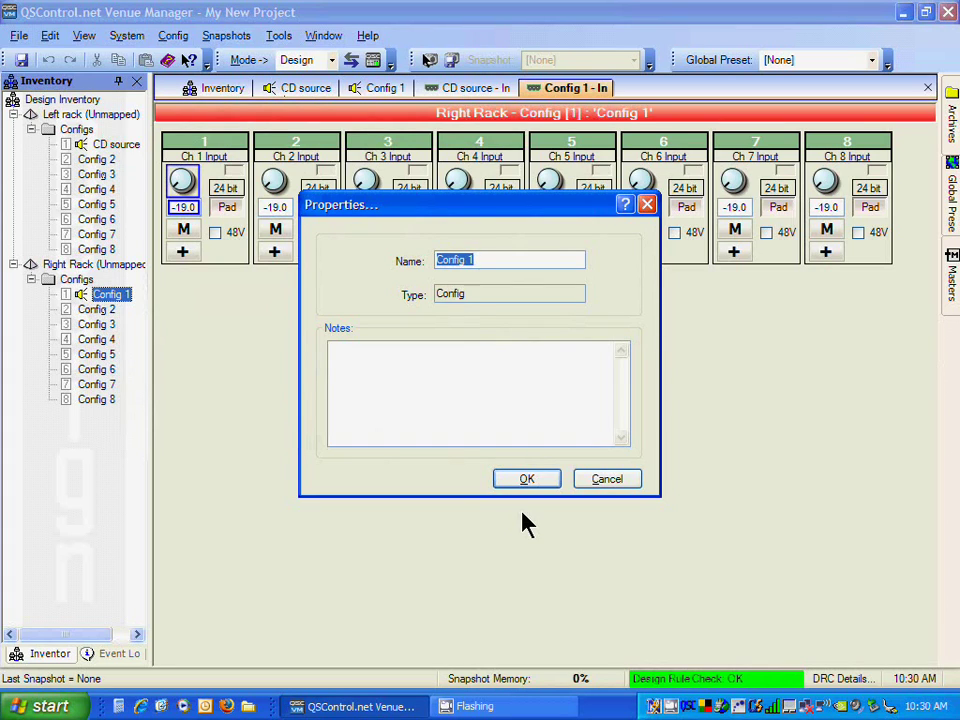
{"action": "type", "text": "Slave"}
{"action": "left_click", "coordinate": [550, 482]}
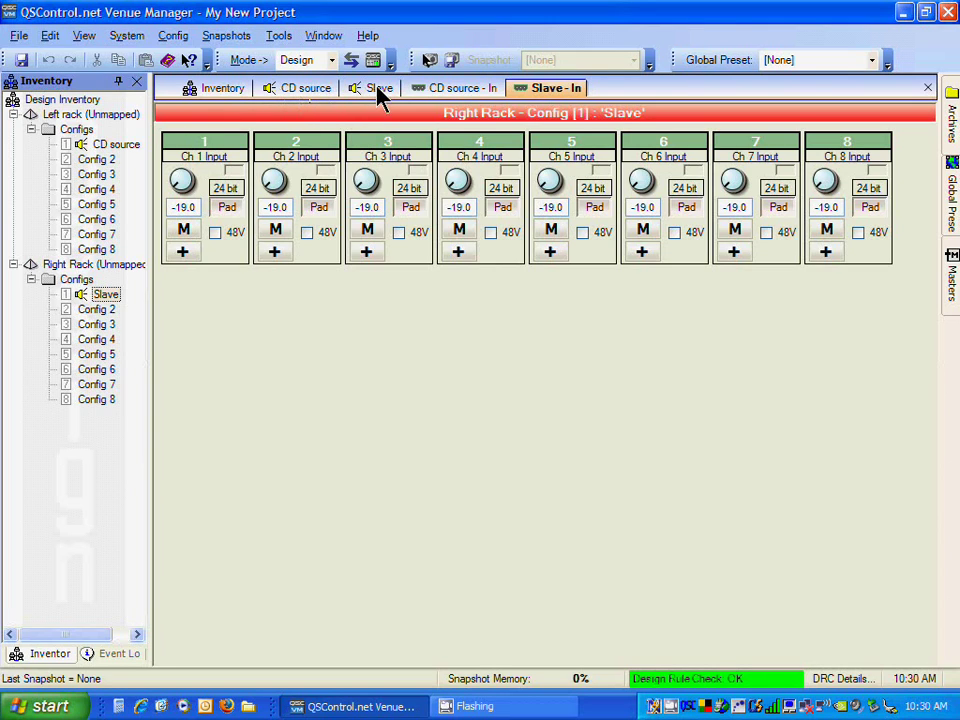
- Compare the input settings of CD source and Slave, and close the Slave - In page
{"action": "left_click", "coordinate": [445, 92]}
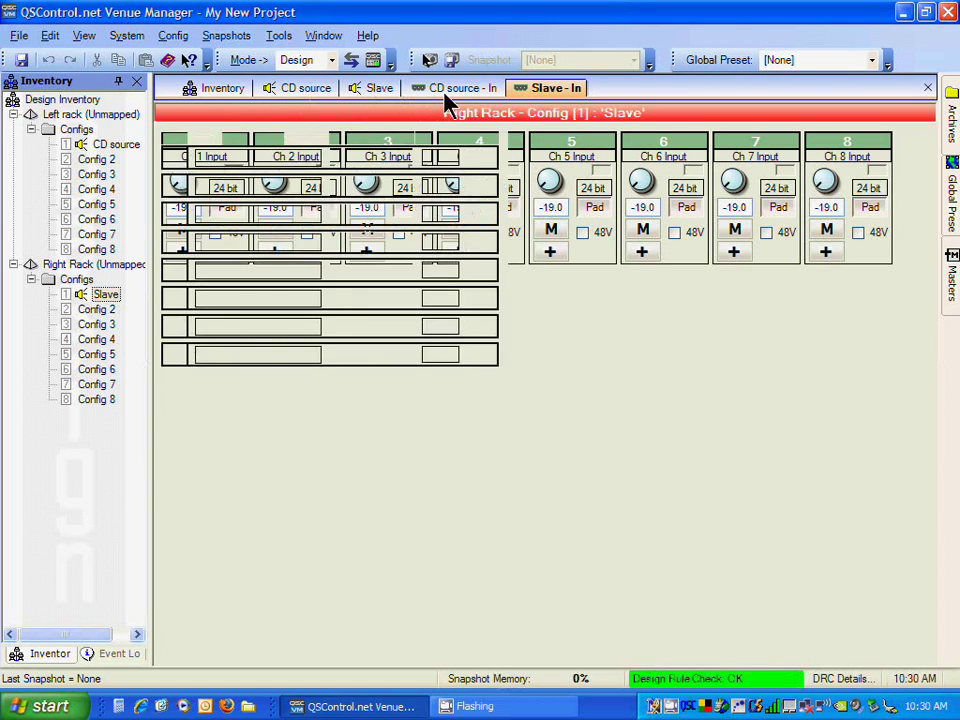
{"action": "left_click", "coordinate": [549, 88]}
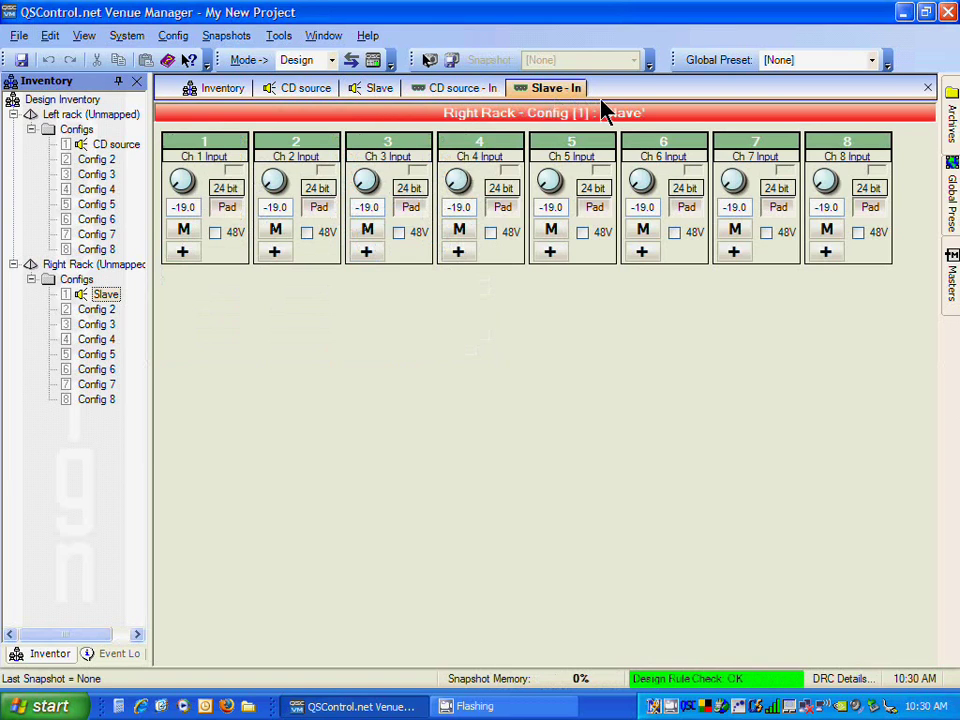
{"action": "left_click", "coordinate": [927, 88]}
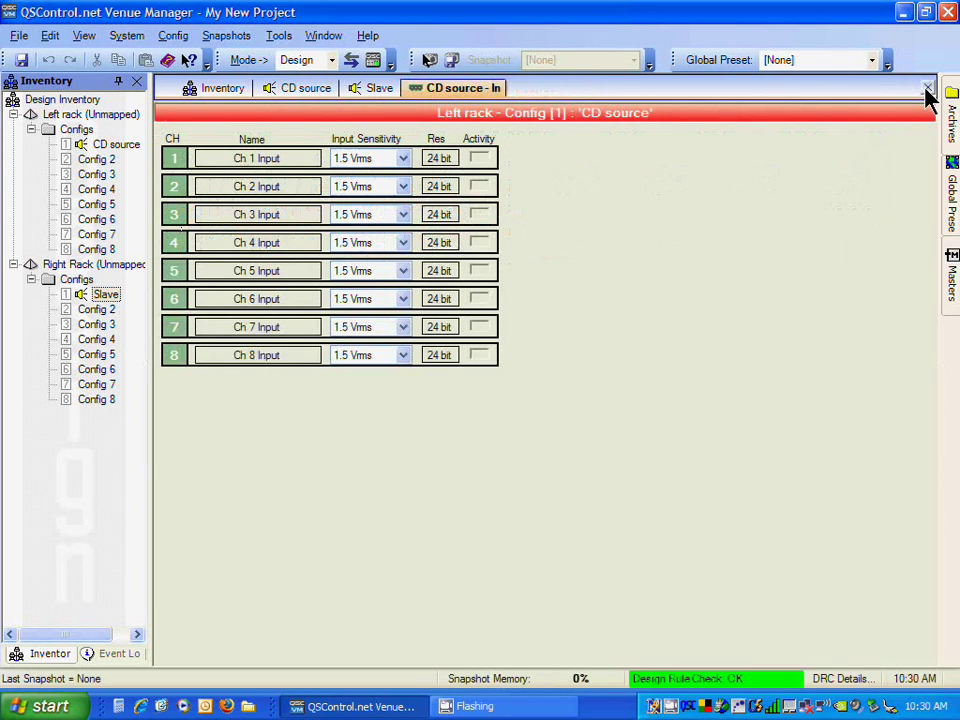
- Reorder the open pages so that Slave, CD source - In and CD source follow Inventory in that order
{"action": "left_click", "coordinate": [375, 88]}
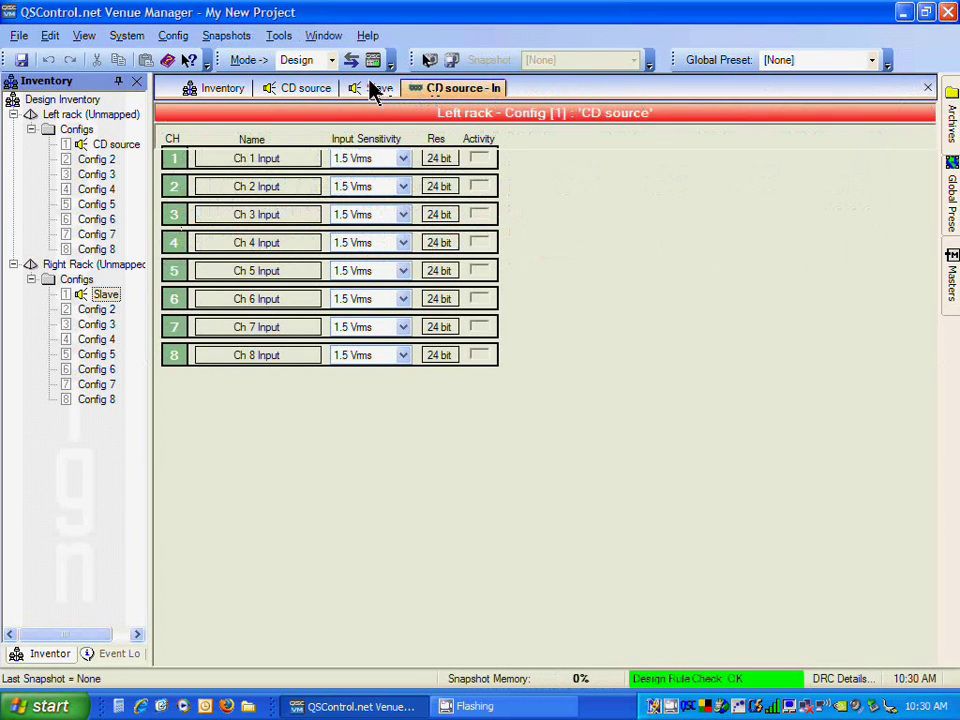
{"action": "left_click_drag", "start_coordinate": [375, 90], "coordinate": [437, 90]}
{"action": "left_click_drag", "start_coordinate": [306, 90], "coordinate": [390, 90]}
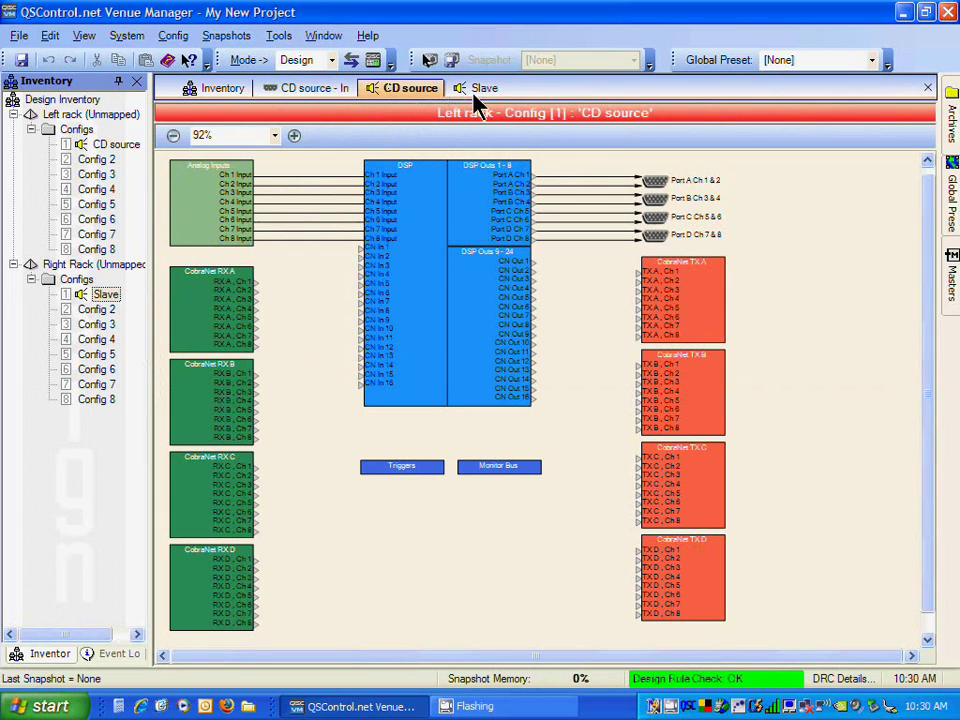
{"action": "left_click_drag", "start_coordinate": [480, 94], "coordinate": [283, 103]}
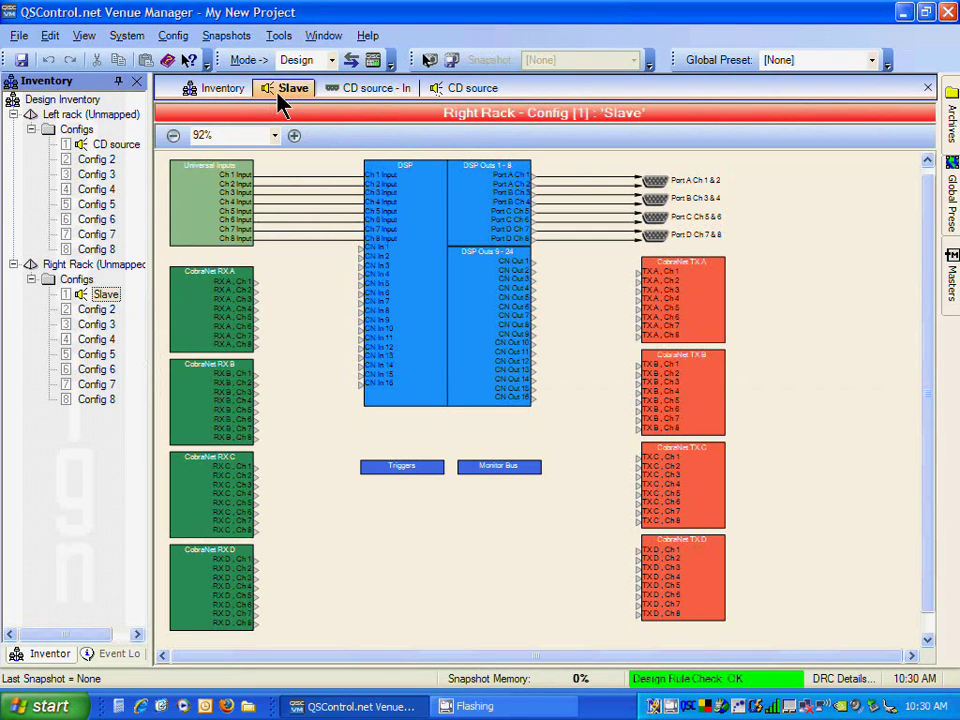
- Close the Inventory page, and close all remaining open pages at once
{"action": "left_click", "coordinate": [240, 89]}
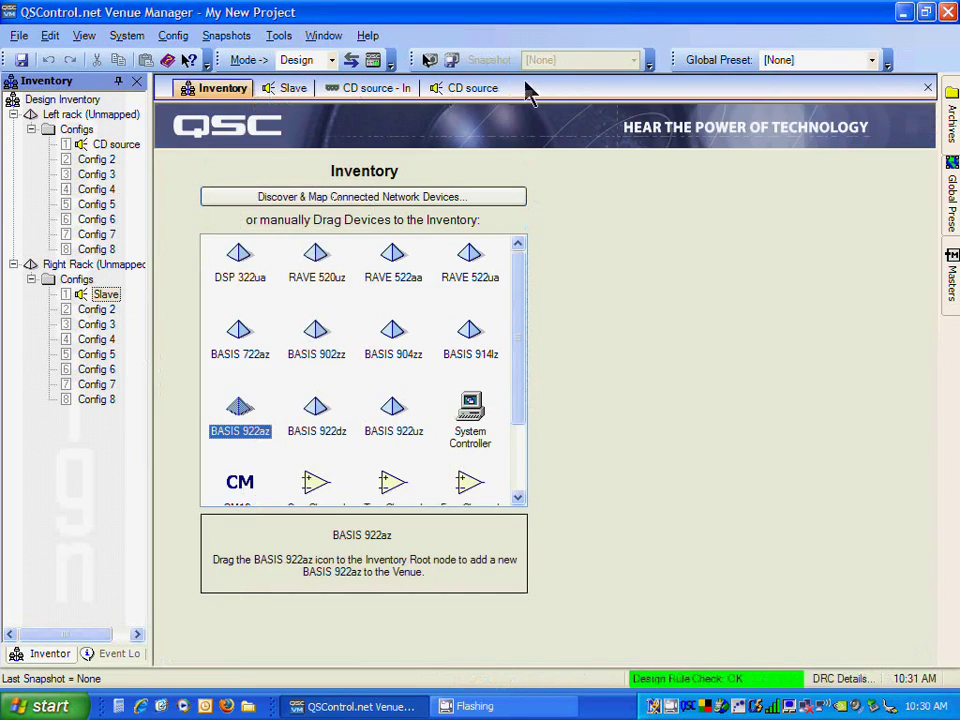
{"action": "left_click", "coordinate": [928, 88]}
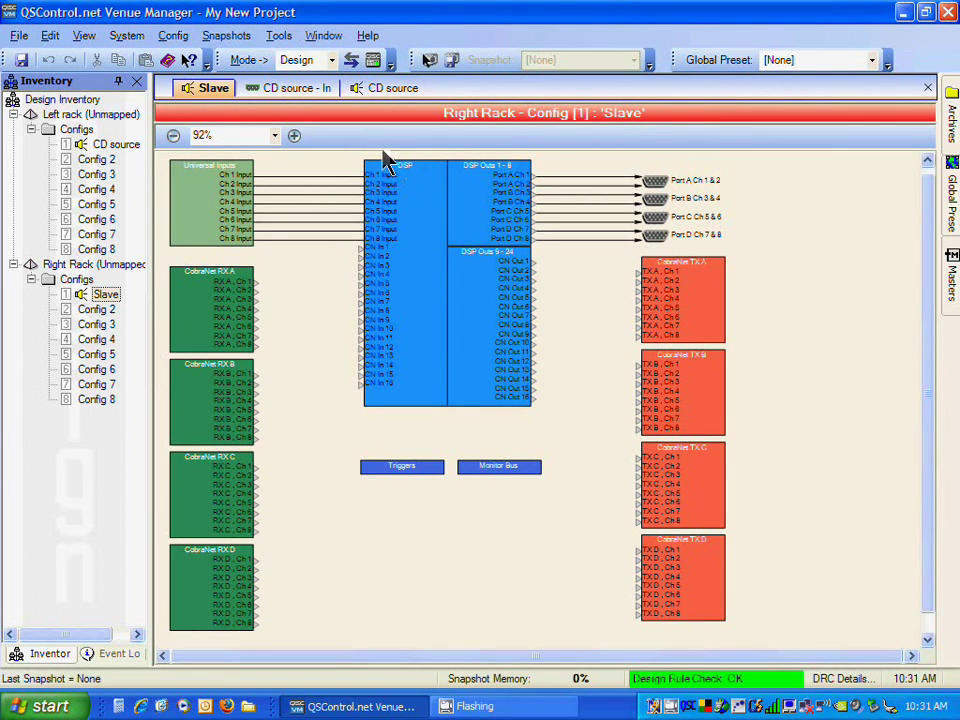
{"action": "left_click", "coordinate": [316, 36]}
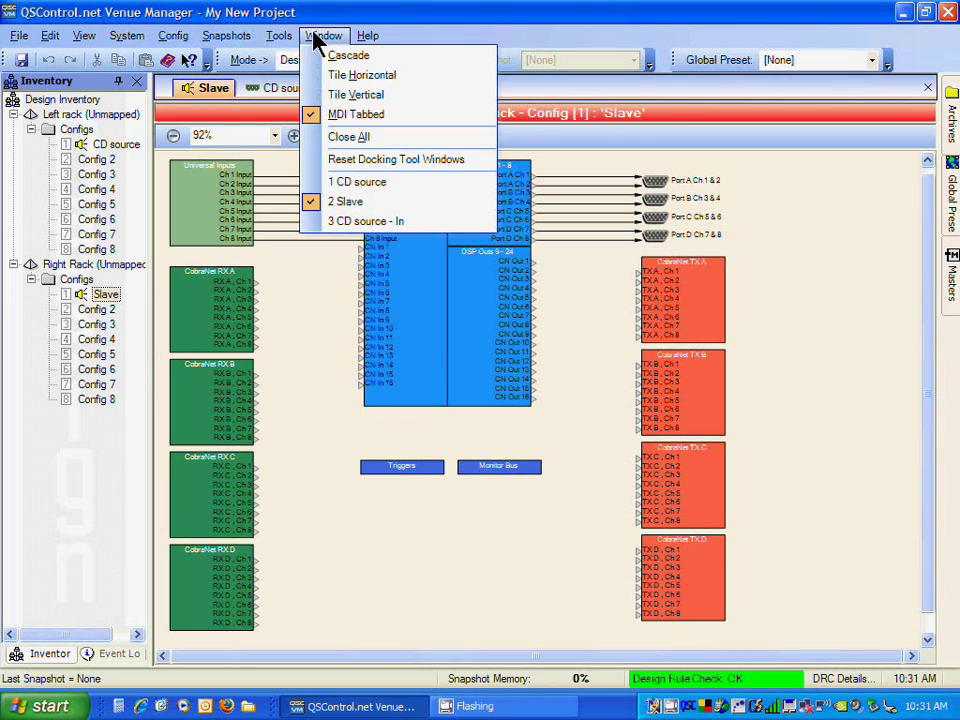
{"action": "left_click", "coordinate": [335, 146]}
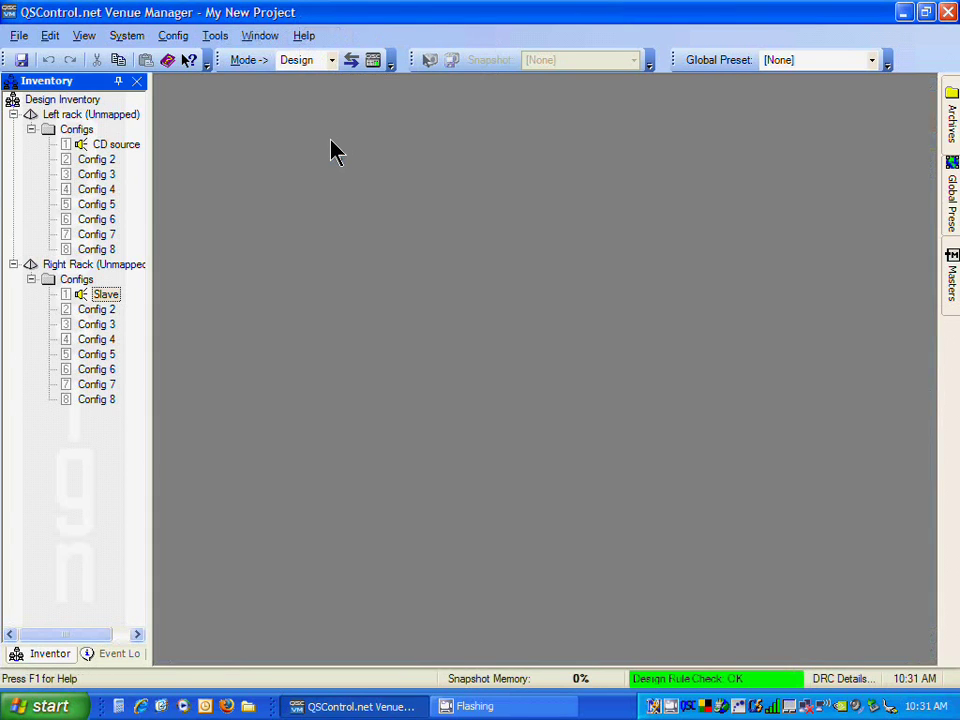
- Reopen the CD source configuration and name analog inputs 1 and 2 "CD Left" and "CD Right"
{"action": "double_click", "coordinate": [119, 146]}
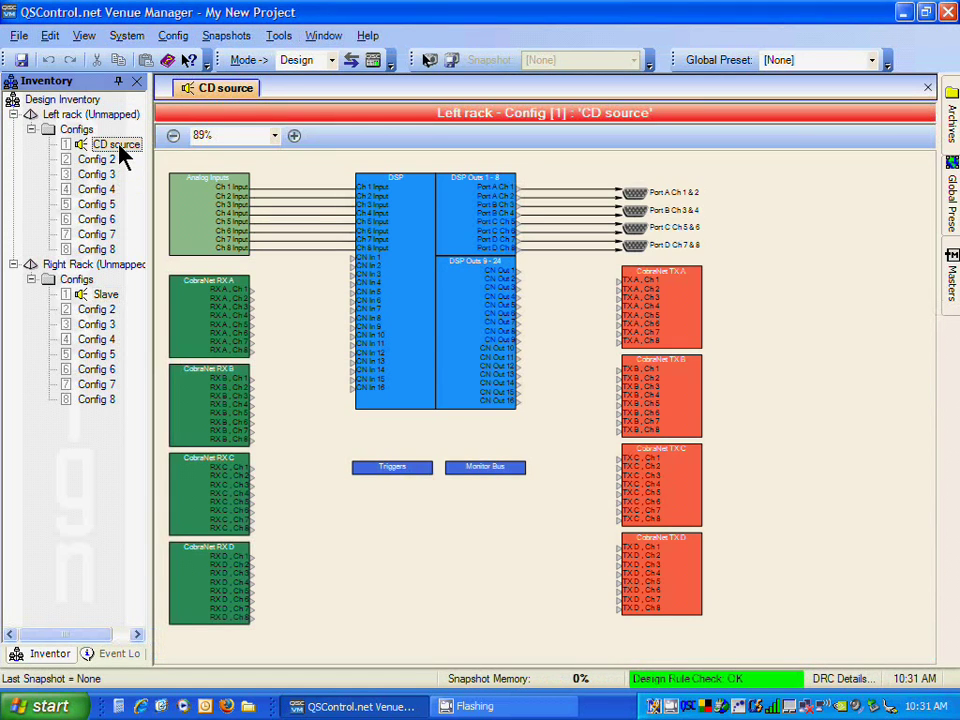
{"action": "left_click", "coordinate": [294, 136]}
{"action": "left_click", "coordinate": [294, 136]}
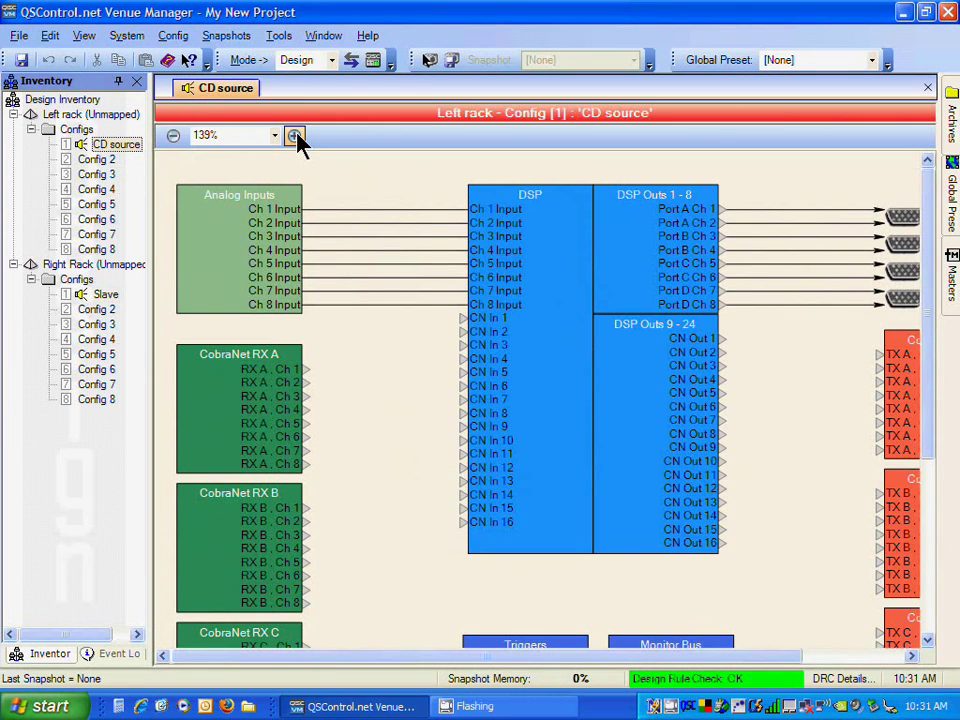
{"action": "double_click", "coordinate": [286, 211]}
{"action": "type", "text": "CD Left"}
{"action": "key", "text": "Return"}
{"action": "double_click", "coordinate": [290, 223]}
{"action": "type", "text": "C"}
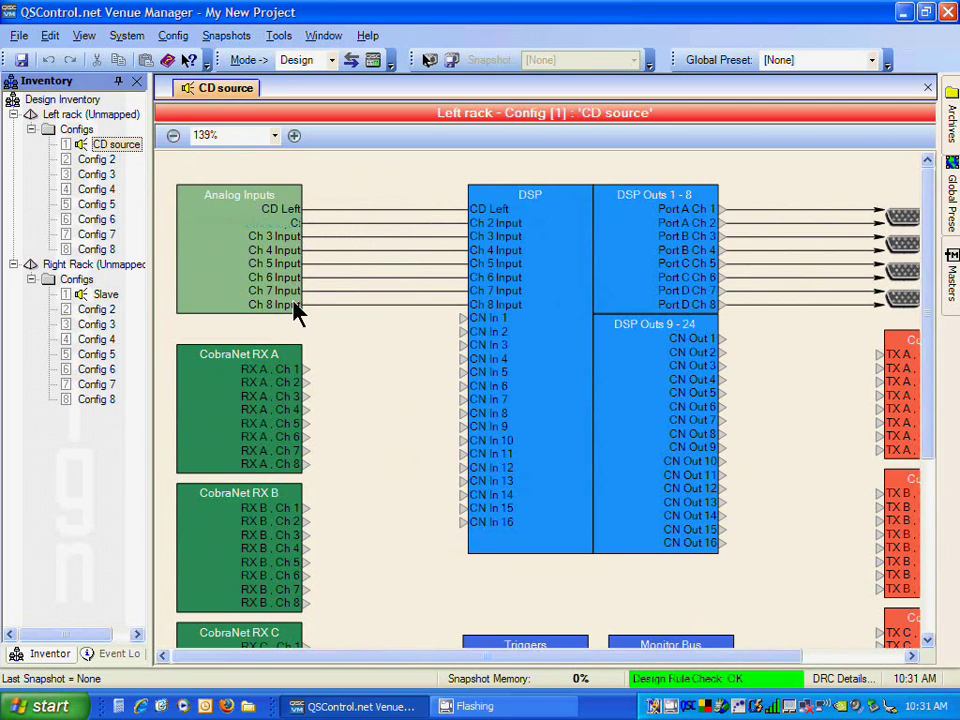
{"action": "type", "text": "D Right"}
{"action": "key", "text": "Return"}
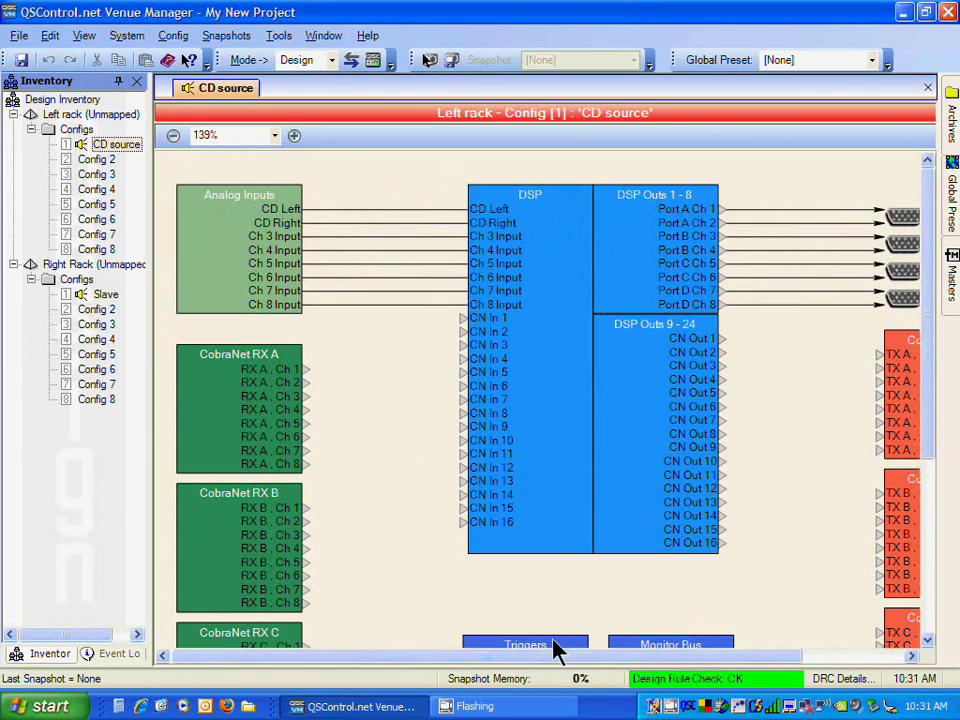
- Name the DSP output Port A Ch 1 "Far Left Speaker"
{"action": "left_click_drag", "start_coordinate": [556, 657], "coordinate": [680, 678]}
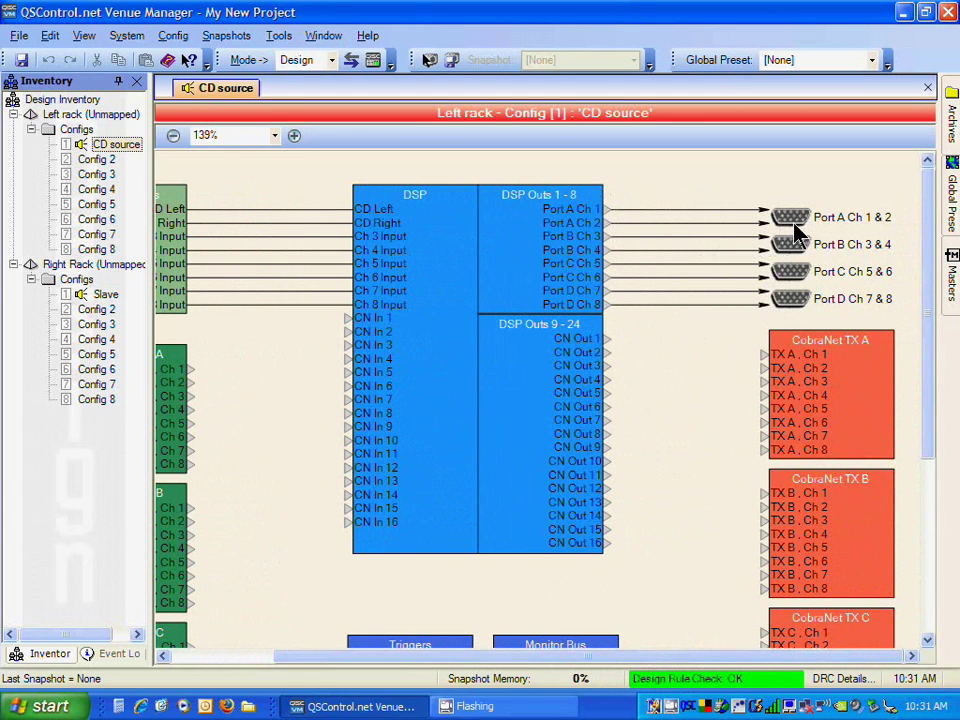
{"action": "left_click", "coordinate": [564, 209]}
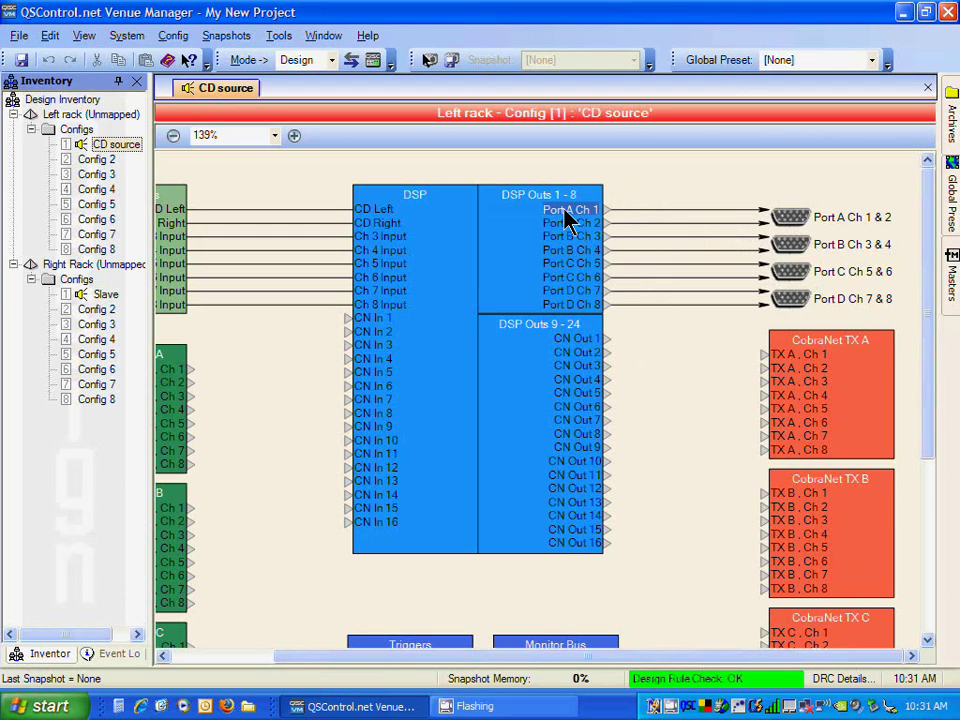
{"action": "type", "text": "Far"}
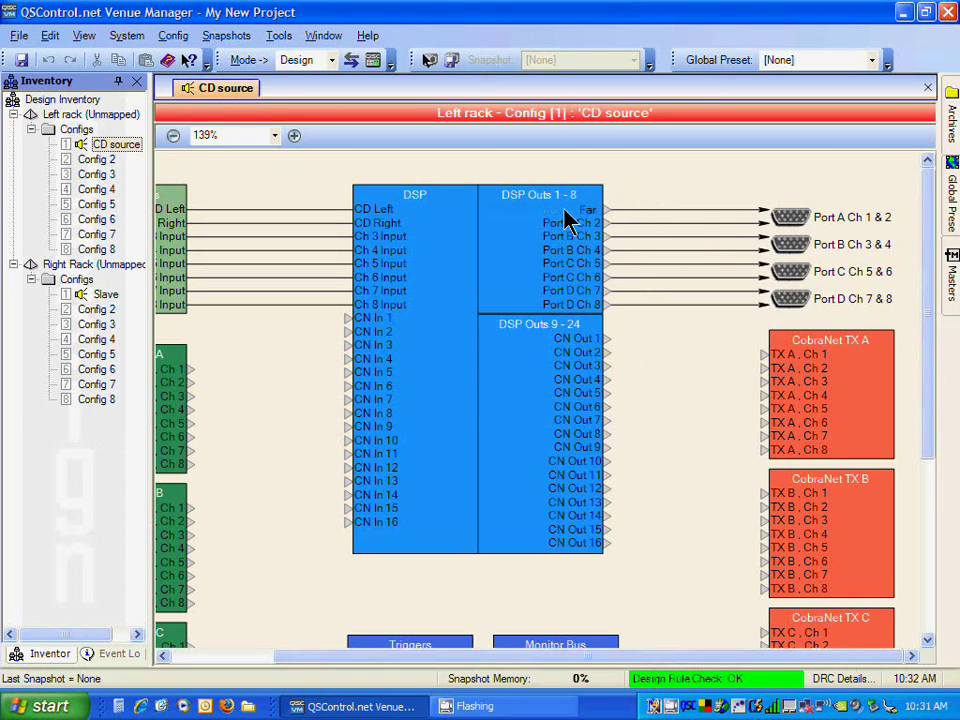
{"action": "type", "text": " Left Speaker"}
{"action": "key", "text": "Return"}
- Name the DSP output Port A Ch 2 "Ctr Left Spkr"
{"action": "double_click", "coordinate": [567, 225]}
{"action": "type", "text": "Ce"}
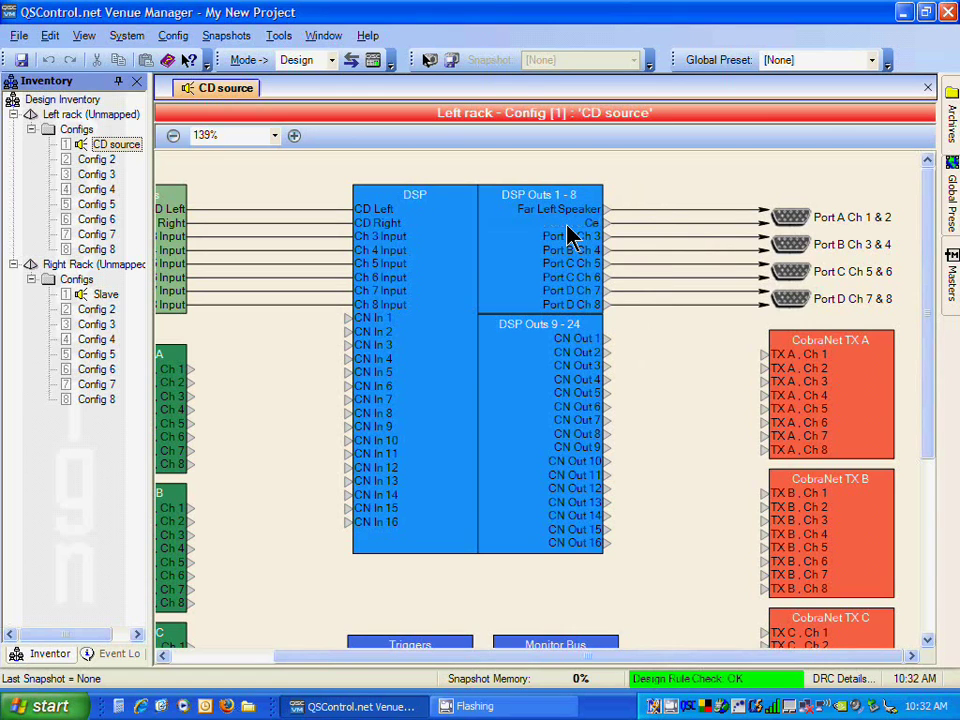
{"action": "type", "text": "nte"}
{"action": "type", "text": "r Left Spe"}
{"action": "type", "text": "a"}
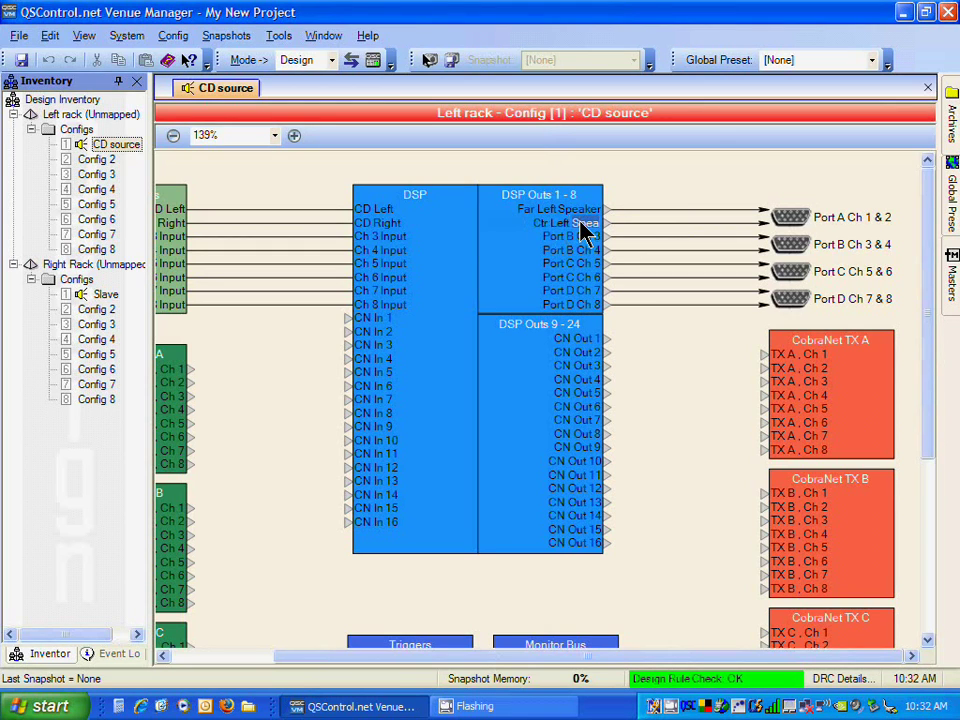
{"action": "type", "text": "Spkr"}
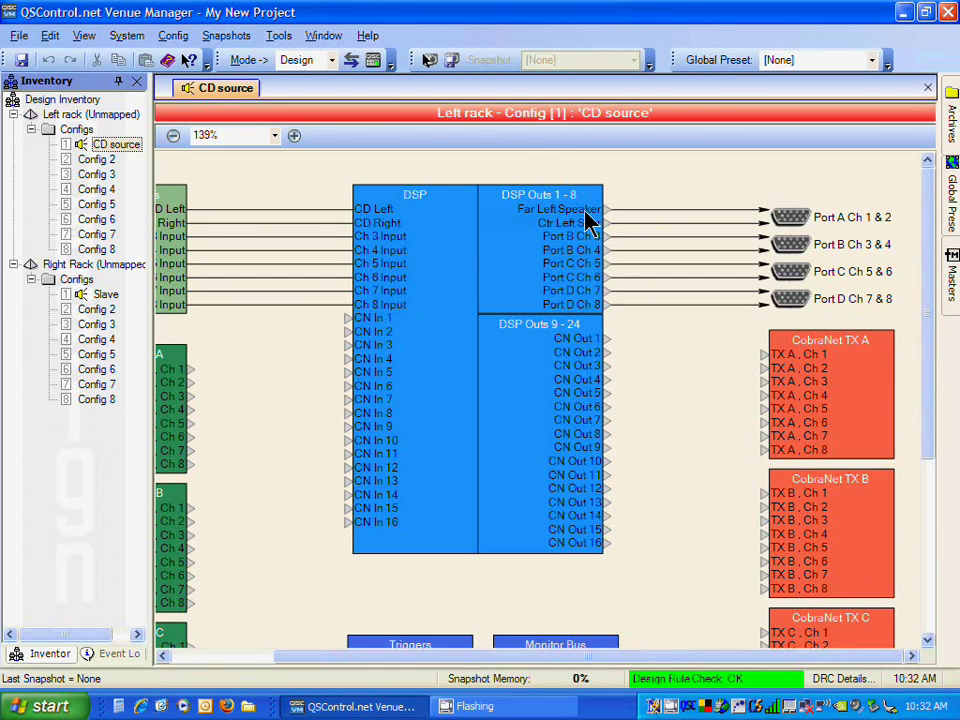
- Shorten the name of the first DSP output to "Far Left Spkr"
{"action": "double_click", "coordinate": [580, 211]}
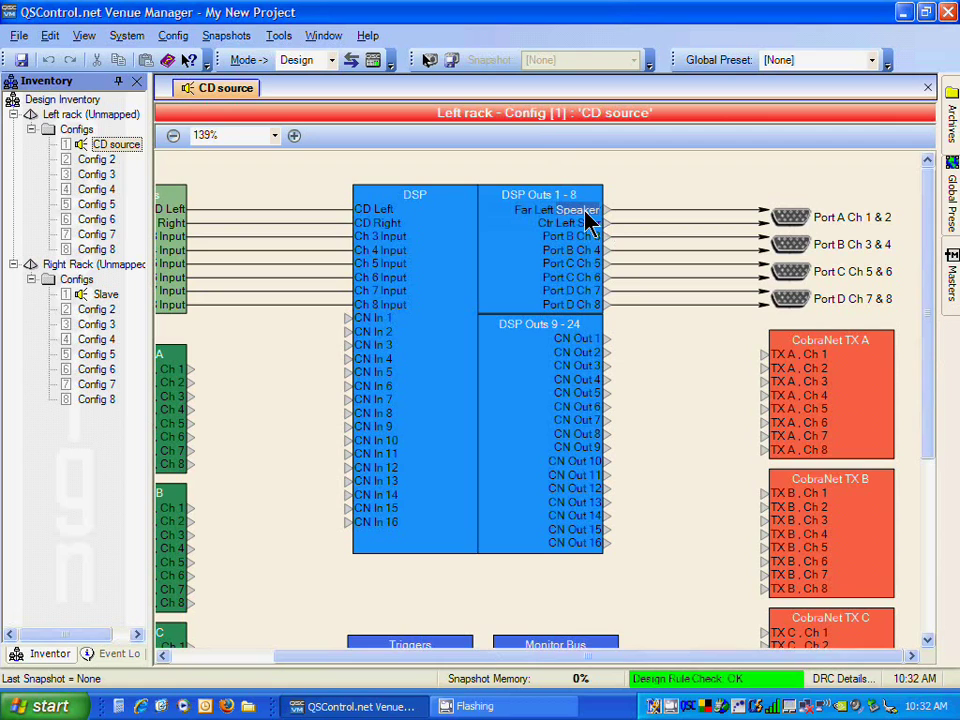
{"action": "type", "text": "Spkr"}
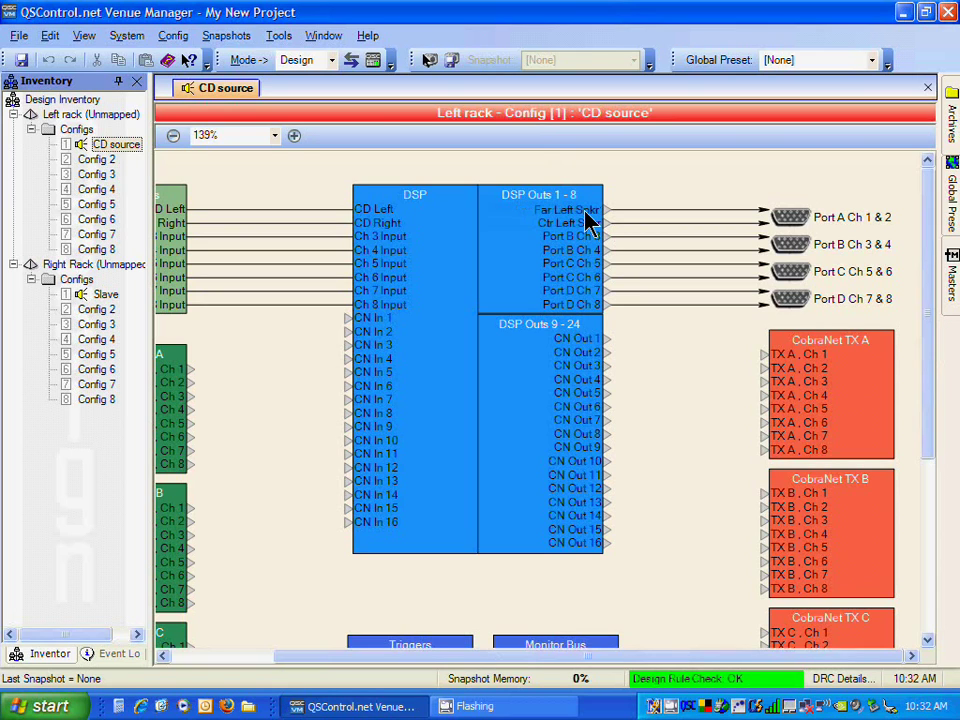
{"action": "key", "text": "Return"}
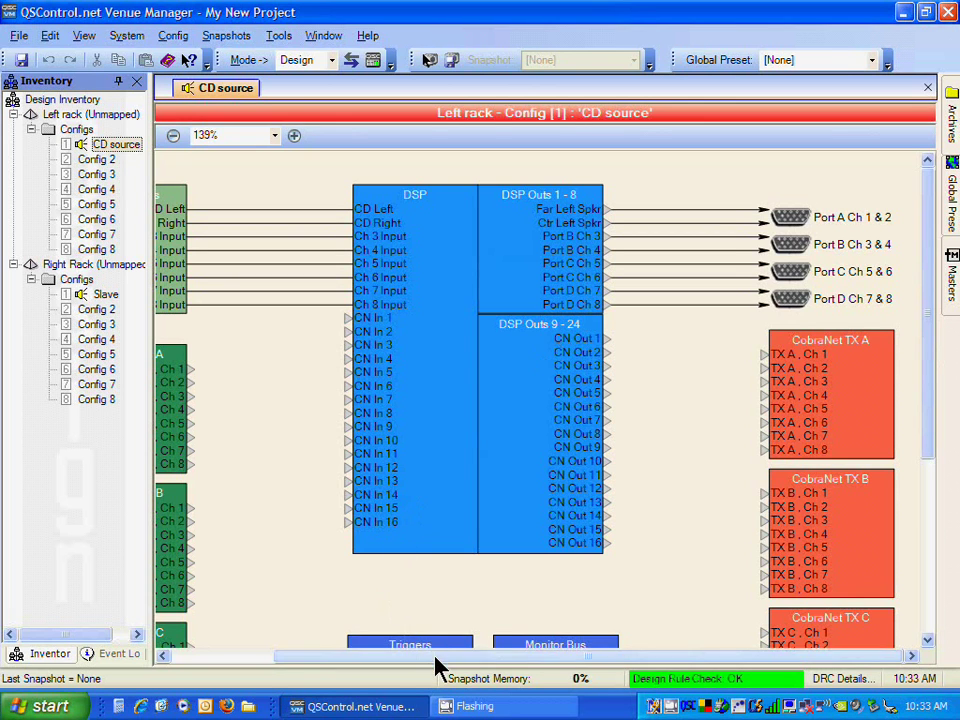
- Wire DSP outputs CN Out 1 and CN Out 2 to channels 1 and 2 of CobraNet TX A
{"action": "left_click_drag", "start_coordinate": [439, 669], "coordinate": [360, 668]}
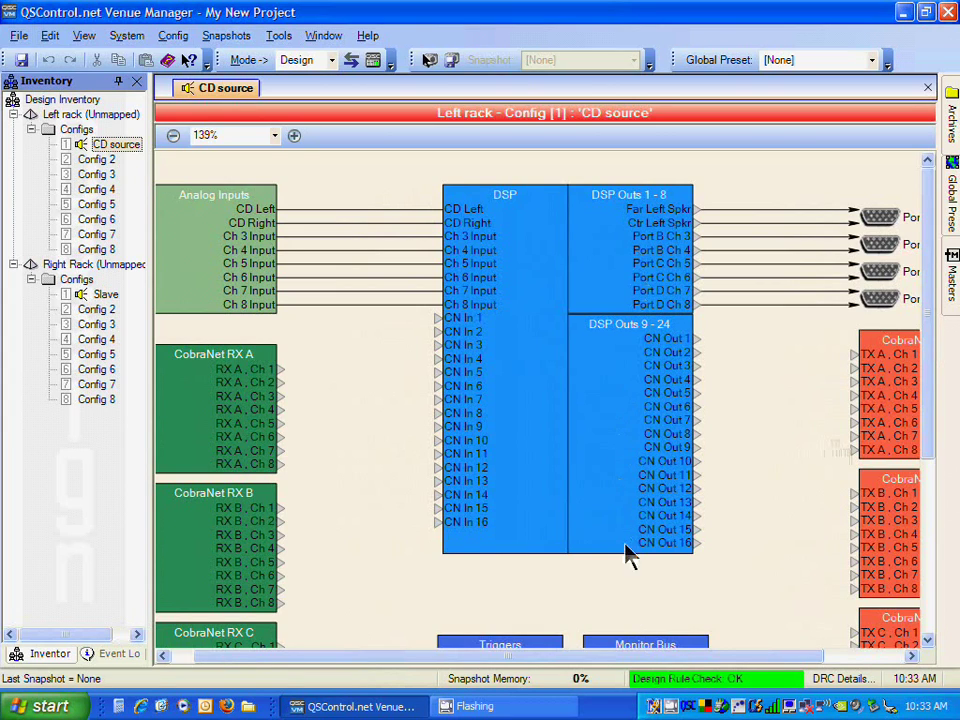
{"action": "left_click_drag", "start_coordinate": [645, 655], "coordinate": [724, 669]}
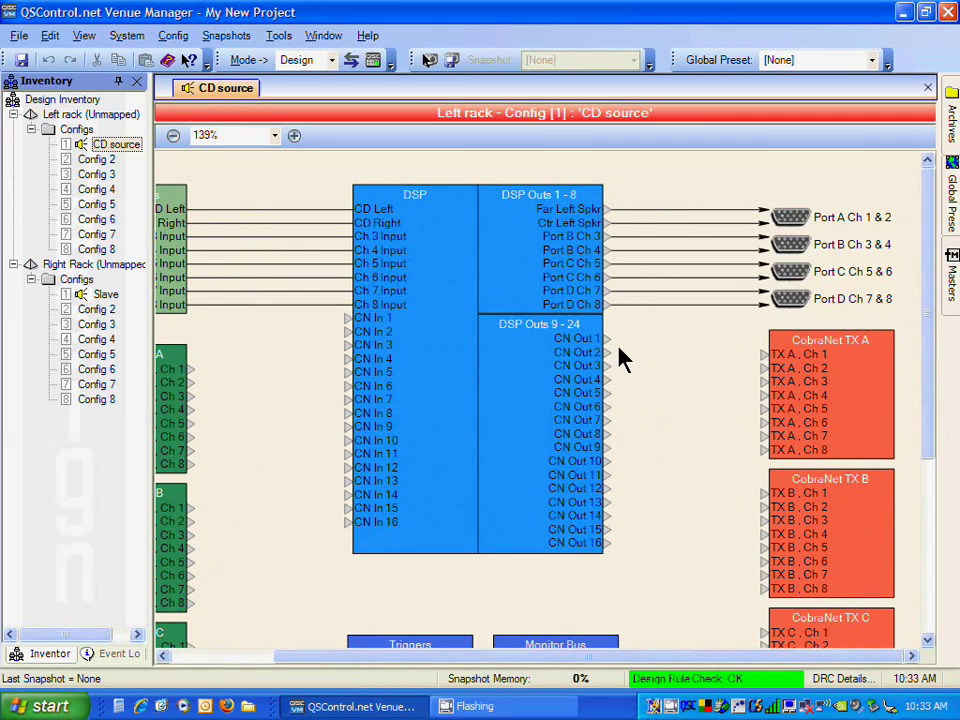
{"action": "left_click_drag", "start_coordinate": [609, 340], "coordinate": [716, 347]}
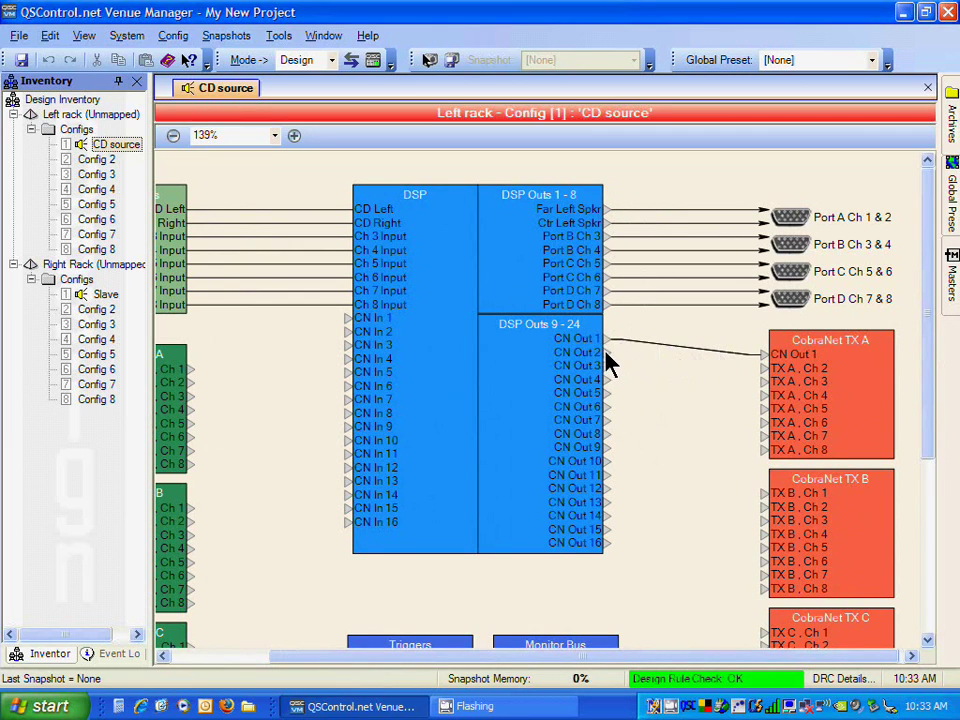
{"action": "left_click_drag", "start_coordinate": [606, 356], "coordinate": [720, 358]}
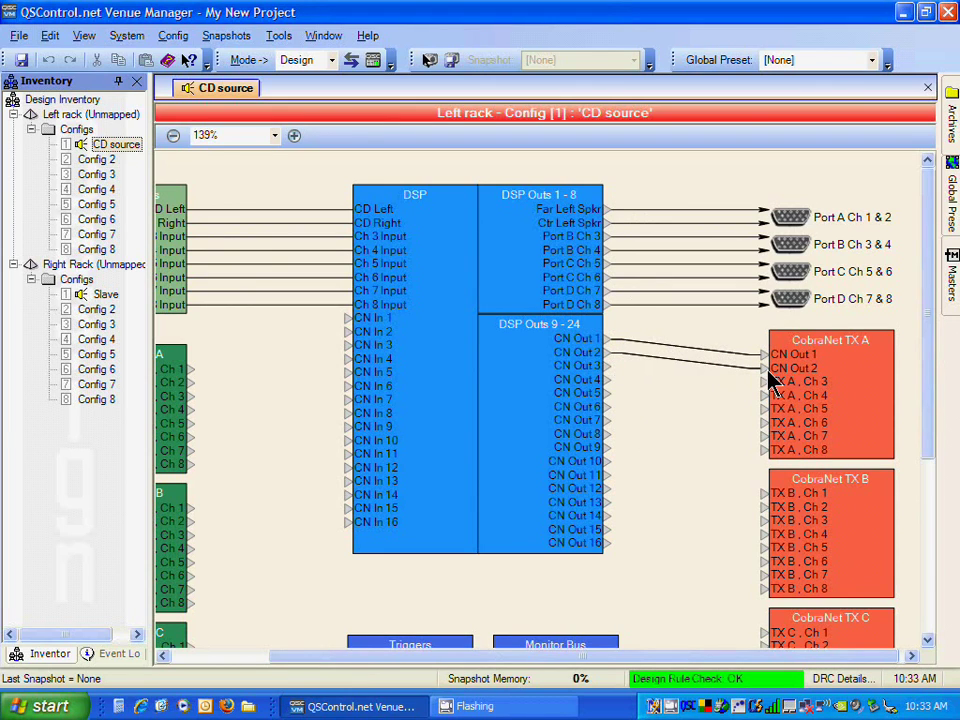
- Rename DSP outputs CN Out 1 and CN Out 2 as "Left Music" and "Right Music"
{"action": "left_click", "coordinate": [589, 338]}
{"action": "type", "text": "Left M"}
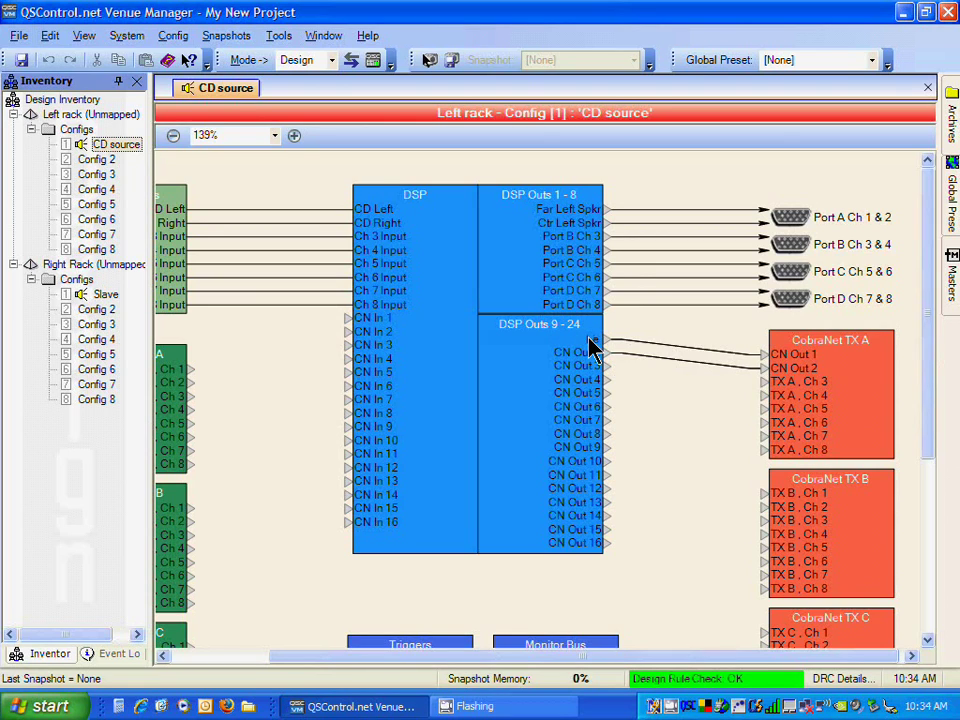
{"action": "type", "text": "ain"}
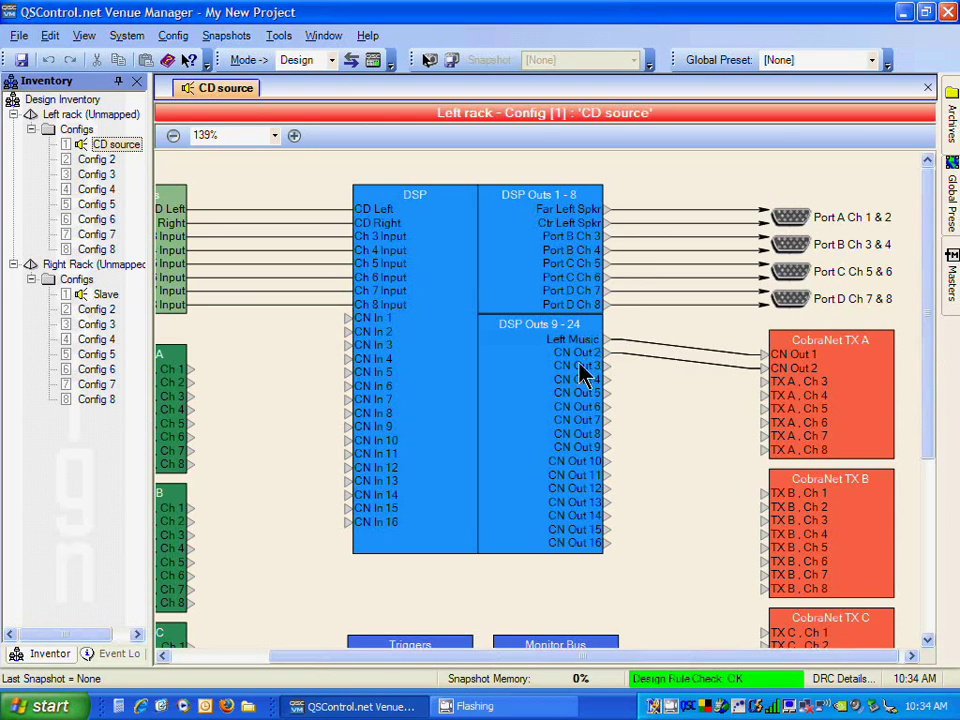
{"action": "key", "text": "Return"}
{"action": "double_click", "coordinate": [578, 355]}
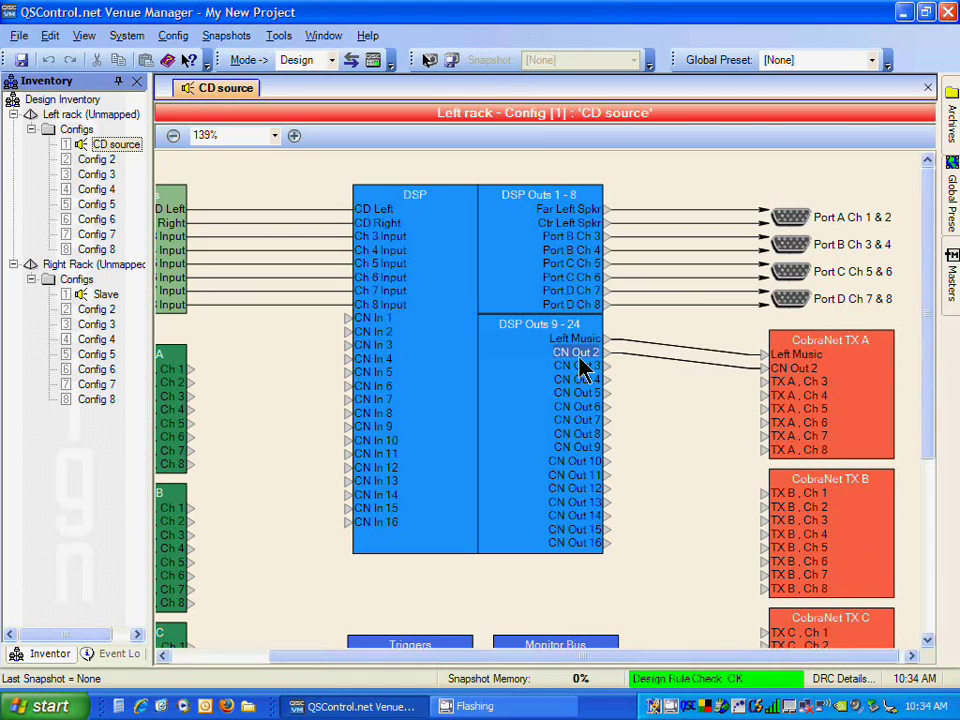
{"action": "type", "text": "Right Music"}
{"action": "left_click", "coordinate": [690, 418]}
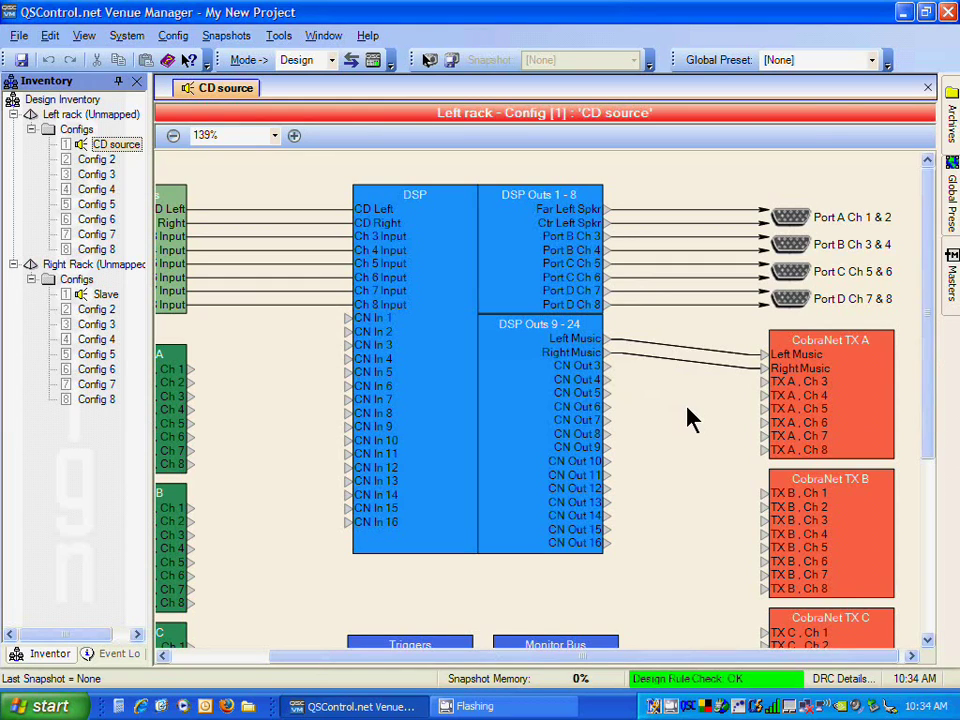
- Open the CobraNet TX A block's settings and set the Left Music and Right Music resolutions to 20 bit
{"action": "left_click", "coordinate": [849, 389]}
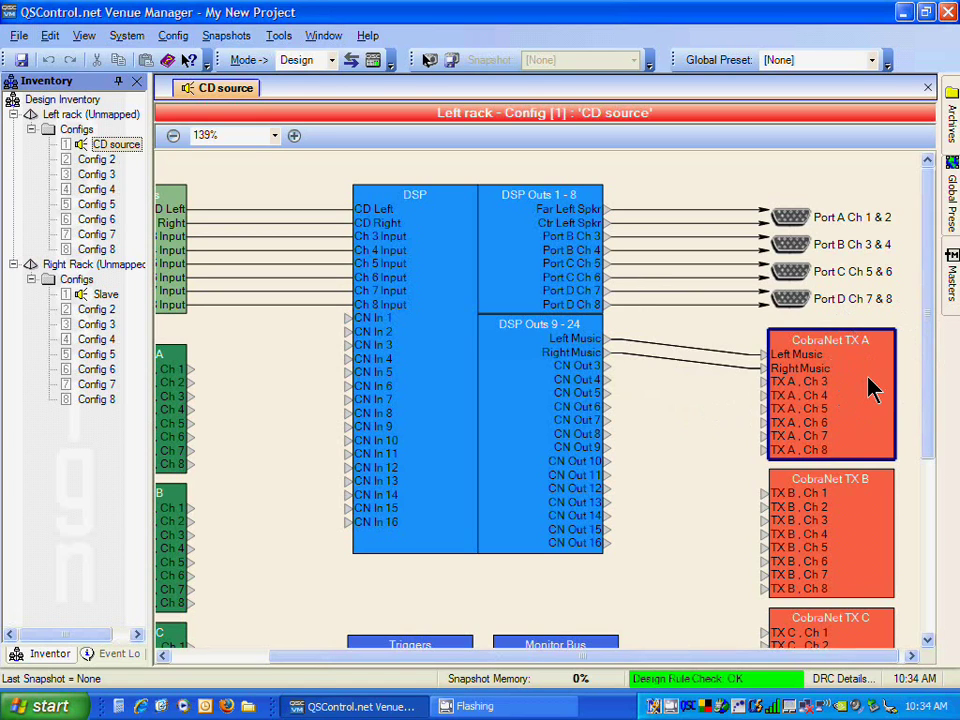
{"action": "double_click", "coordinate": [870, 390]}
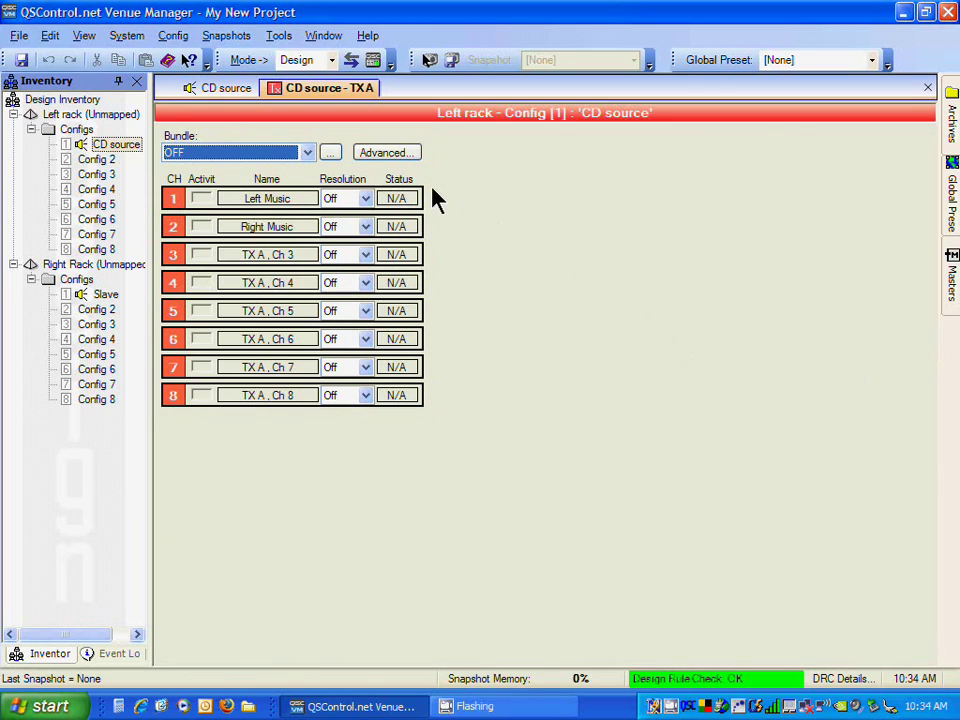
{"action": "left_click", "coordinate": [336, 205]}
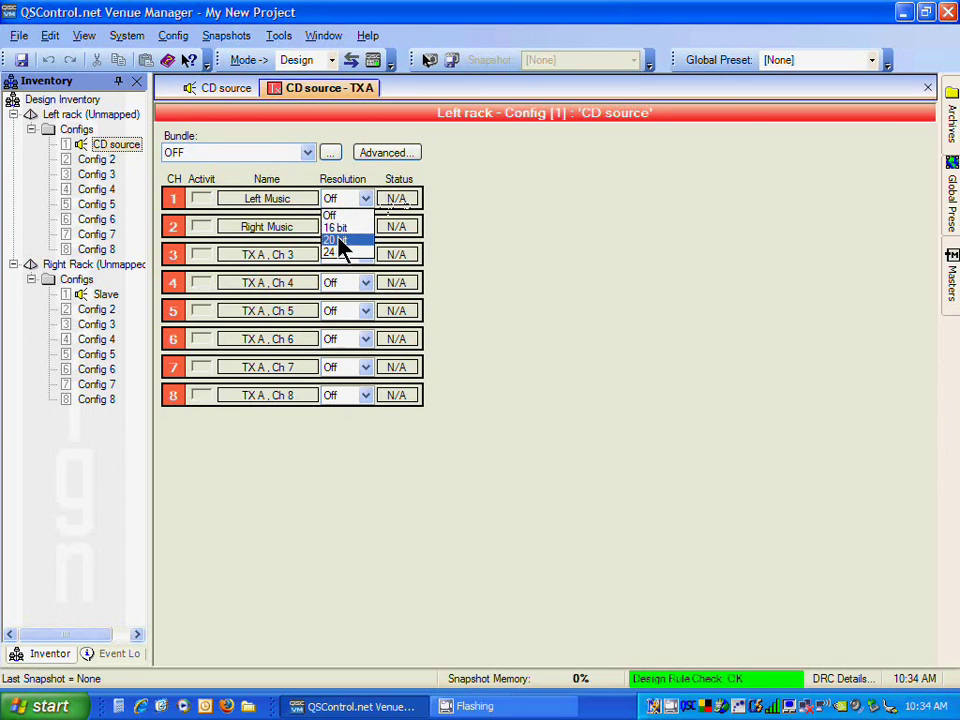
{"action": "left_click", "coordinate": [340, 241]}
{"action": "left_click", "coordinate": [362, 228]}
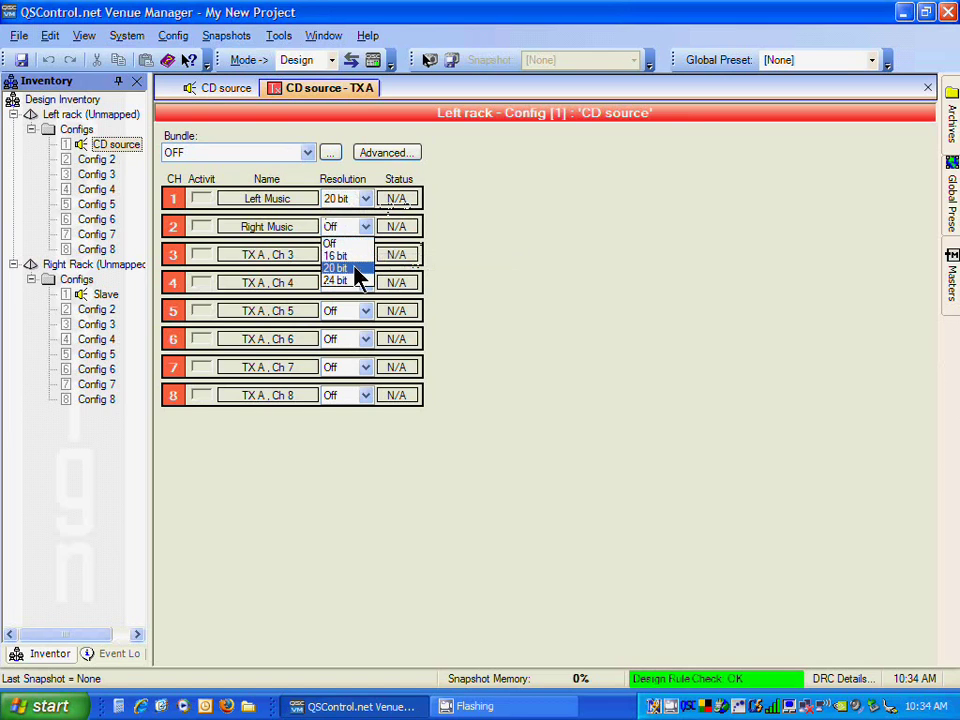
{"action": "left_click", "coordinate": [355, 268]}
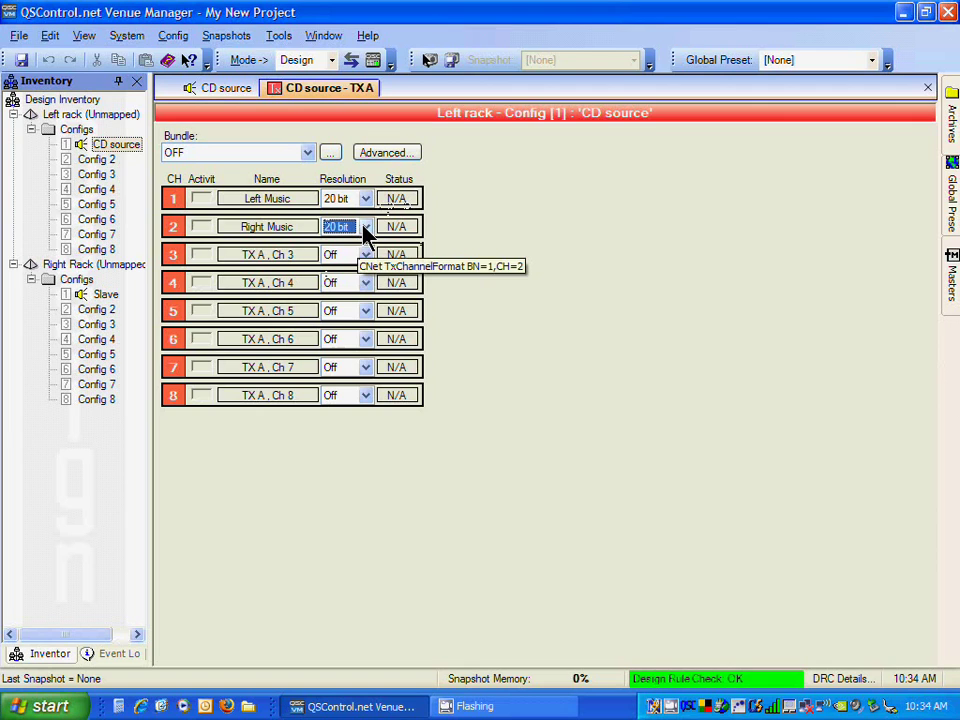
- Examine the latency options in the CobraNet settings, and close them without changes
{"action": "left_click", "coordinate": [331, 155]}
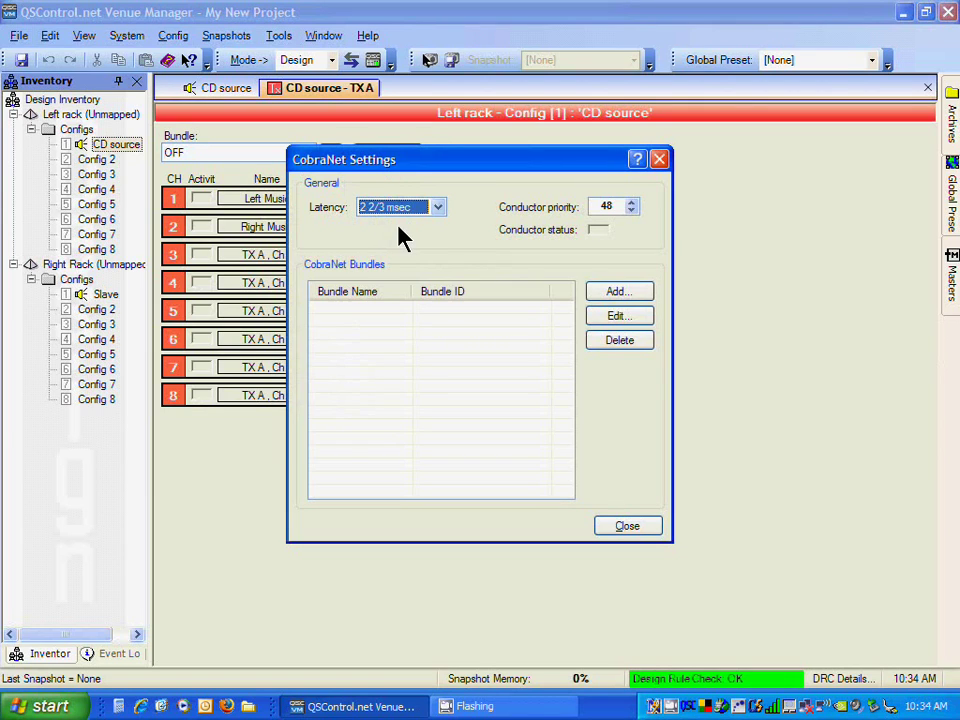
{"action": "left_click", "coordinate": [445, 202]}
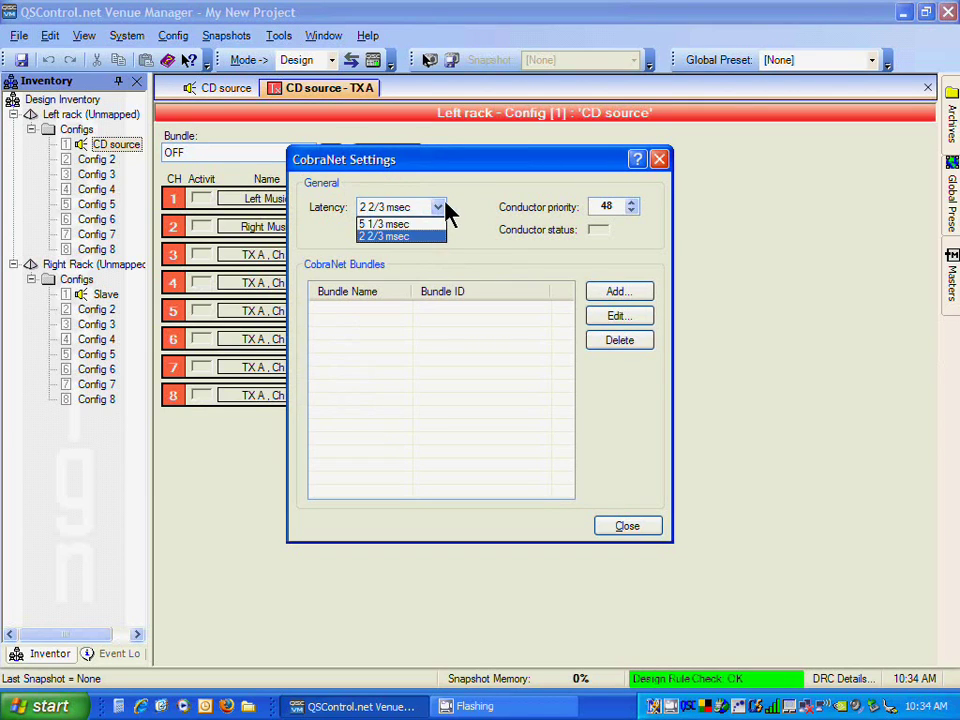
{"action": "left_click", "coordinate": [445, 202]}
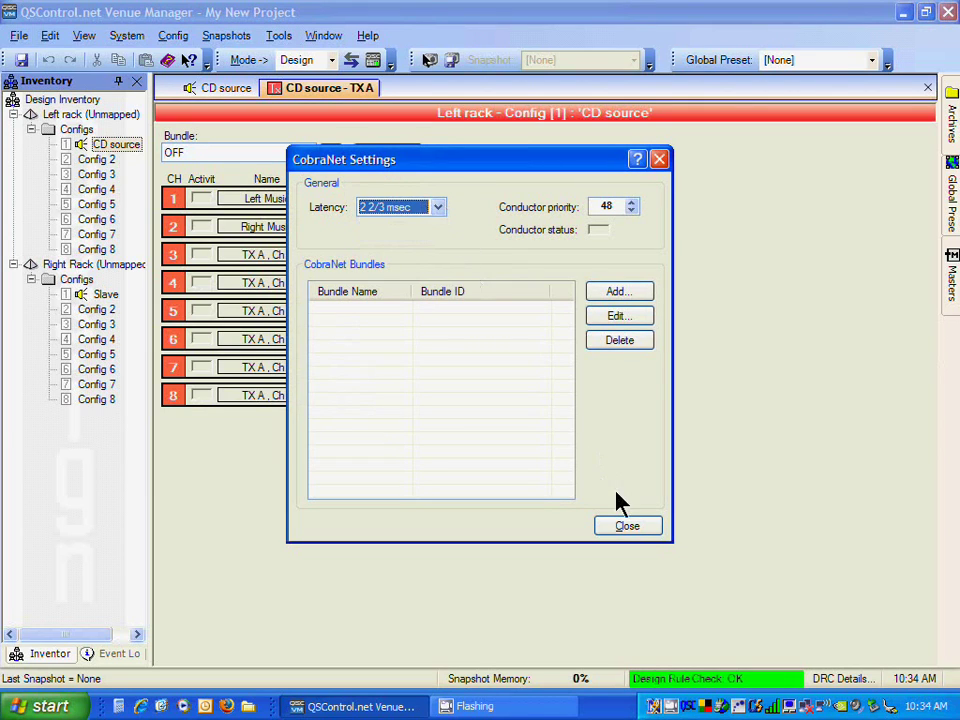
{"action": "left_click", "coordinate": [640, 529]}
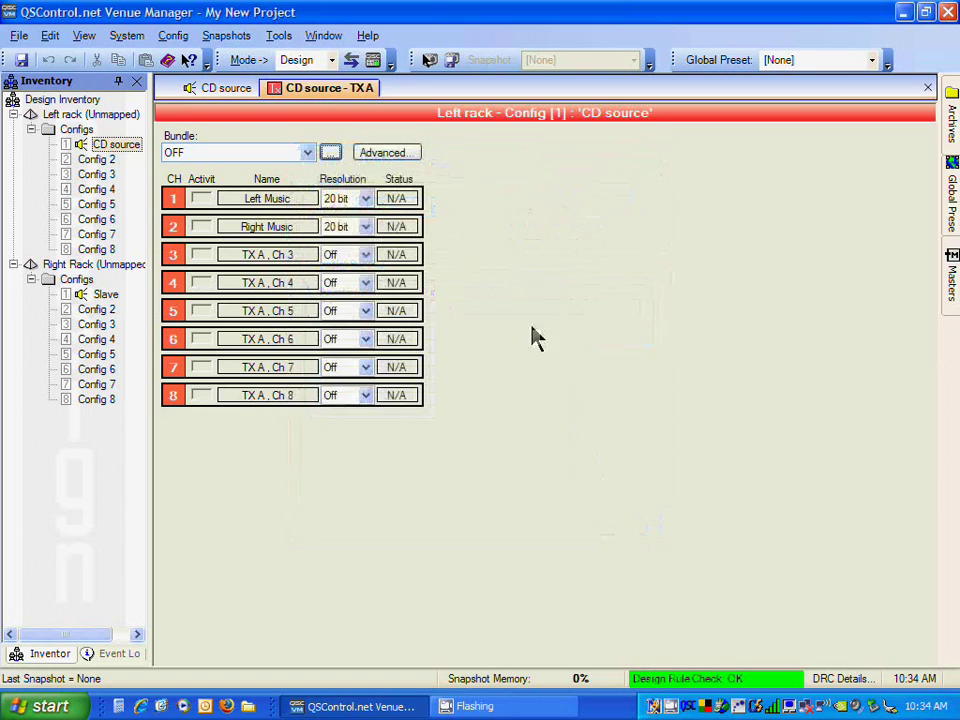
- Set the Left Music and Right Music transmit resolutions to 16 bit
{"action": "left_click", "coordinate": [367, 200]}
{"action": "left_click", "coordinate": [366, 228]}
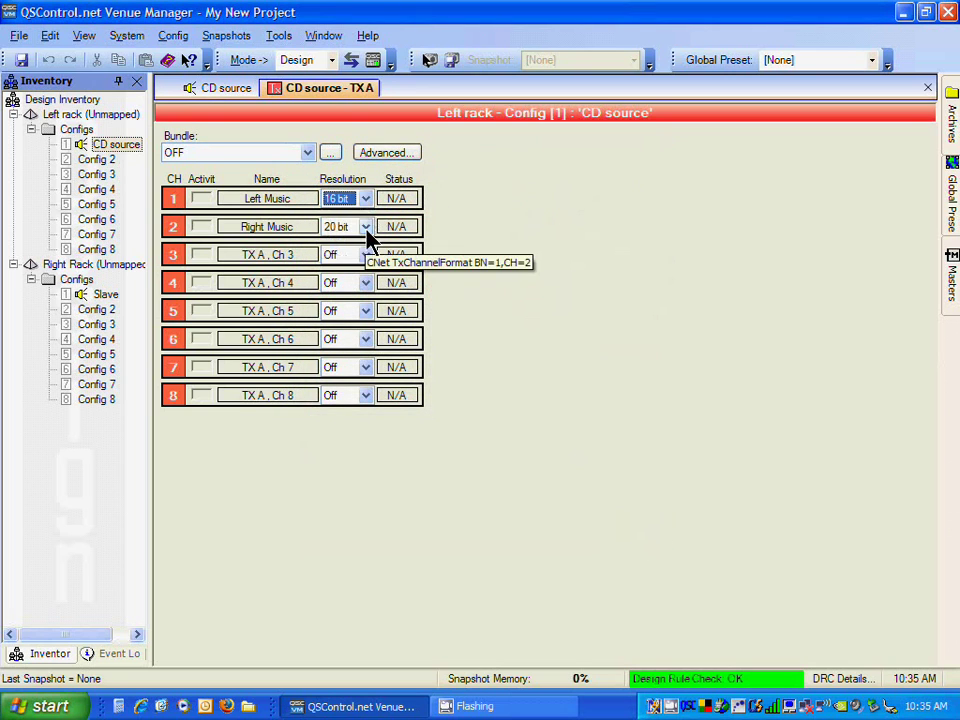
{"action": "left_click", "coordinate": [366, 227]}
{"action": "left_click", "coordinate": [361, 281]}
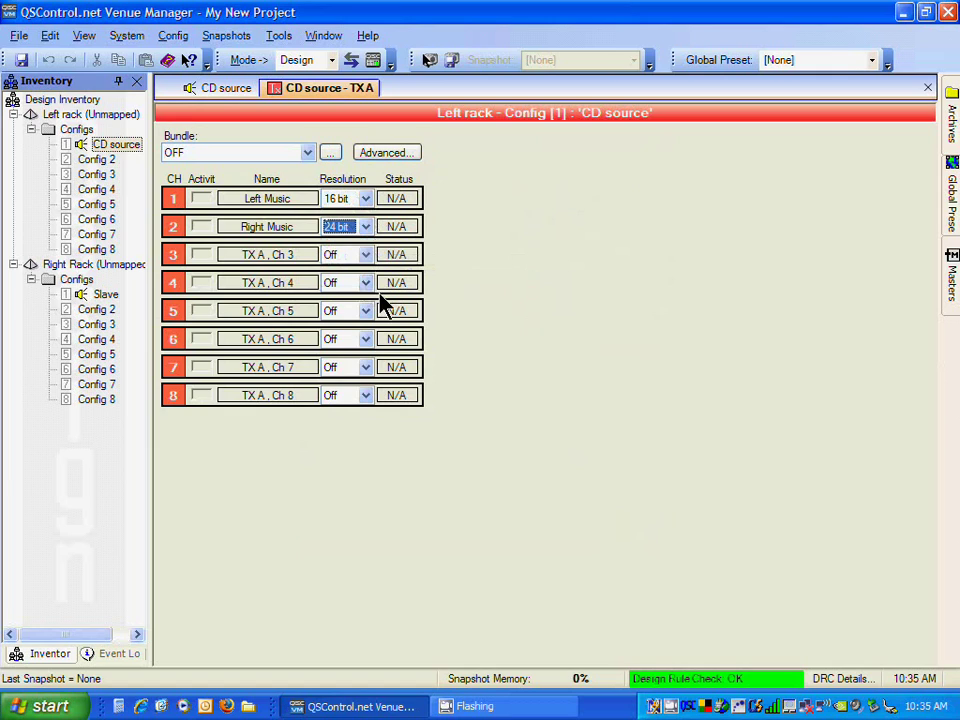
{"action": "left_click", "coordinate": [366, 228]}
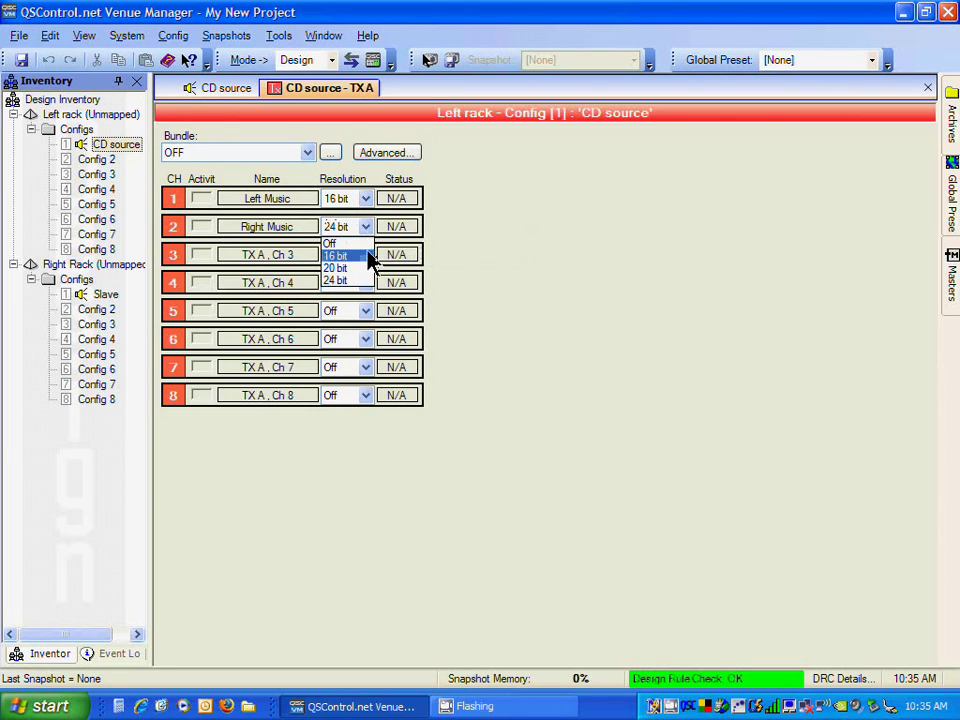
{"action": "left_click", "coordinate": [368, 256]}
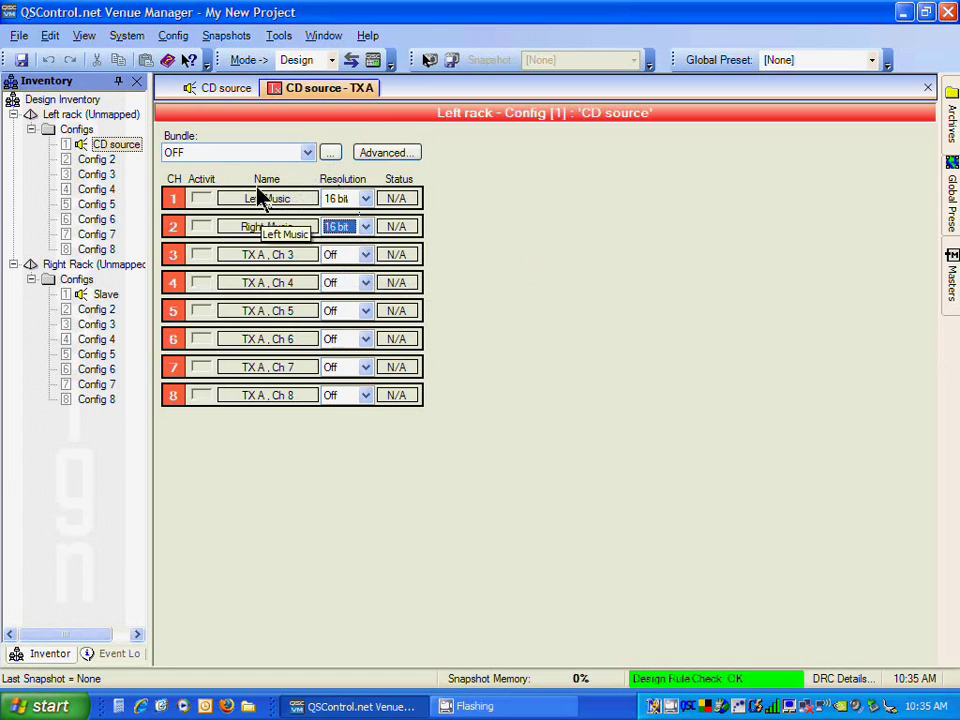
- Start adding a new CobraNet bundle to the venue and name it "Music"
{"action": "left_click", "coordinate": [229, 154]}
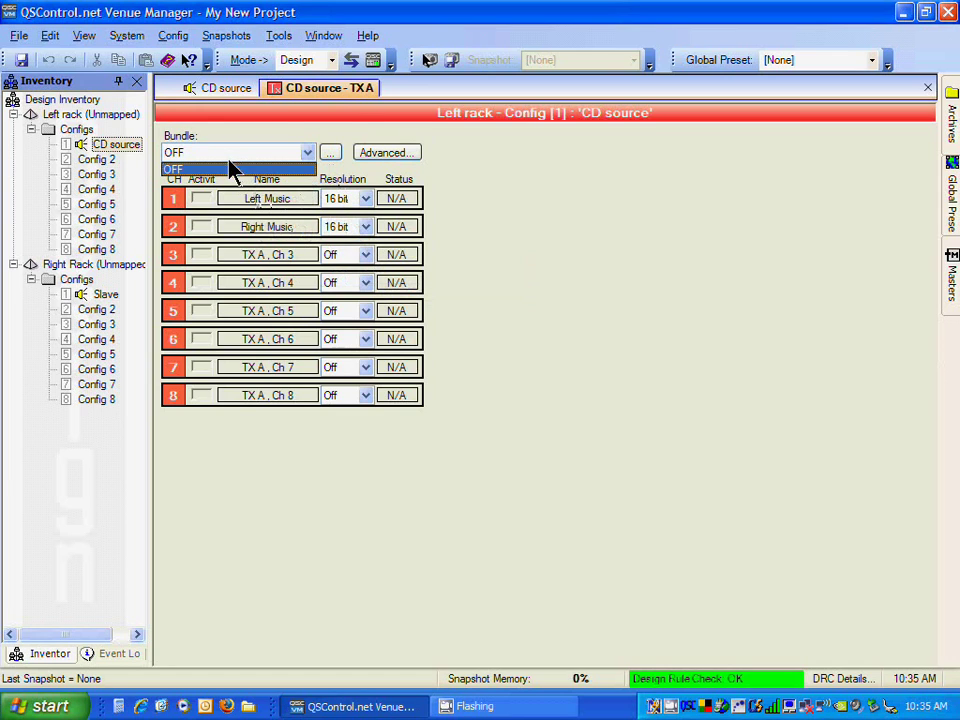
{"action": "left_click", "coordinate": [287, 158]}
{"action": "left_click", "coordinate": [332, 155]}
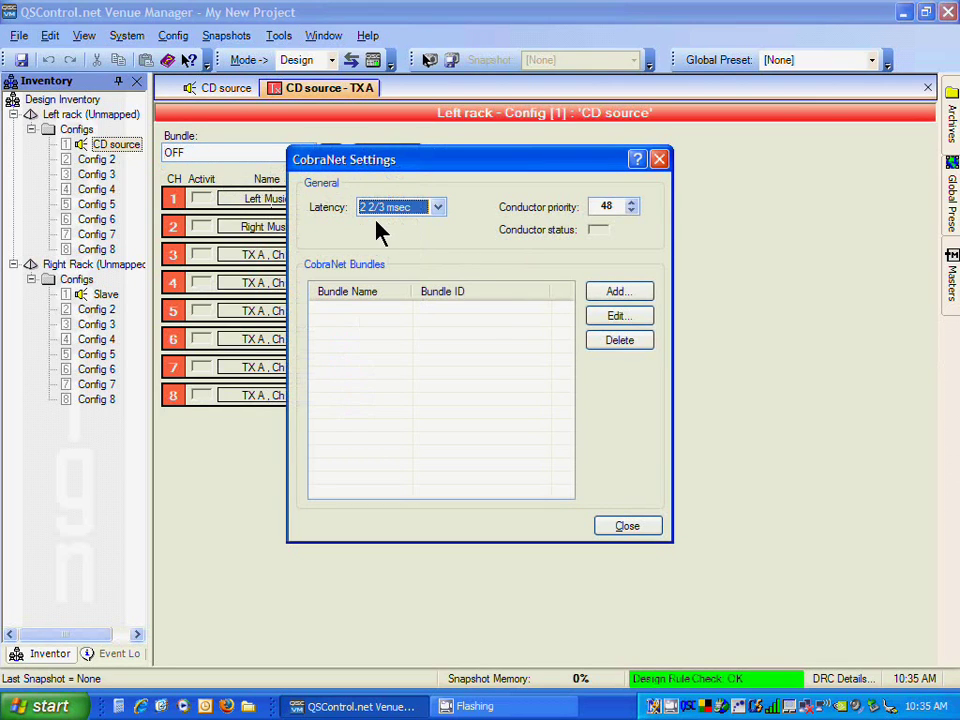
{"action": "left_click", "coordinate": [606, 296]}
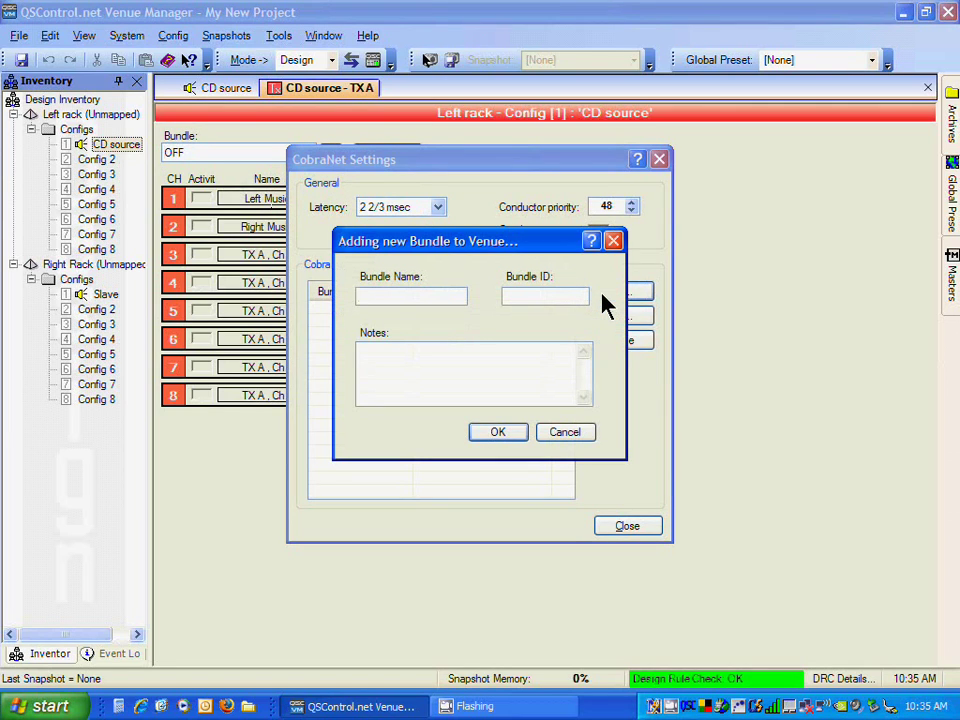
{"action": "type", "text": "Music"}
{"action": "left_click_drag", "start_coordinate": [415, 298], "coordinate": [300, 296]}
{"action": "type", "text": "For Right Rakc"}
{"action": "key", "text": "BackSpace"}
{"action": "key", "text": "BackSpace"}
{"action": "type", "text": "ck"}
{"action": "left_click_drag", "start_coordinate": [450, 300], "coordinate": [289, 285]}
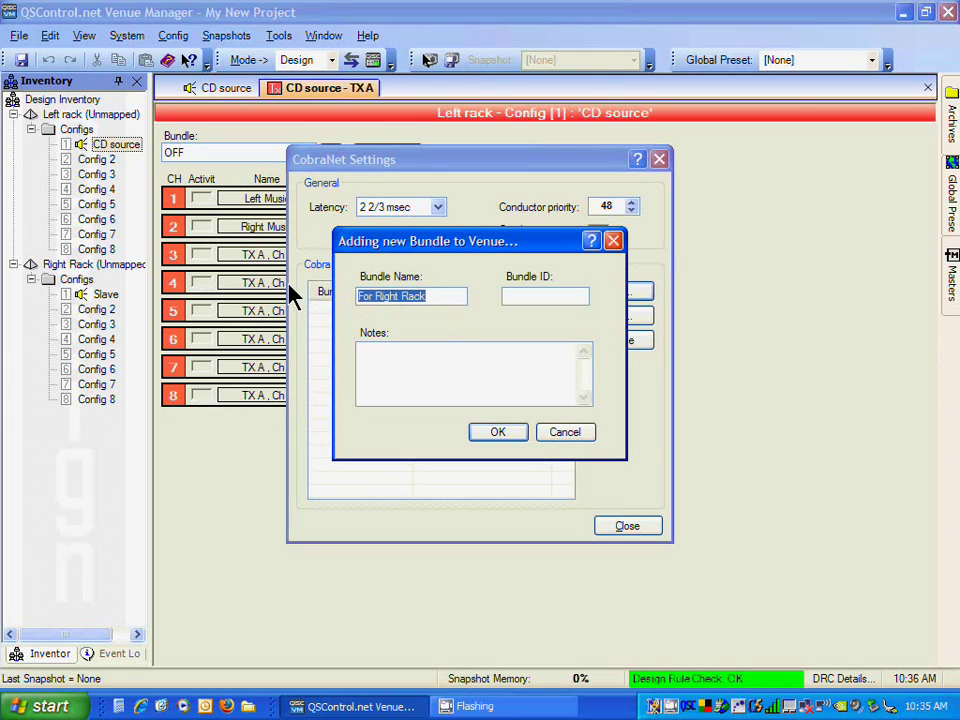
{"action": "type", "text": "Music"}
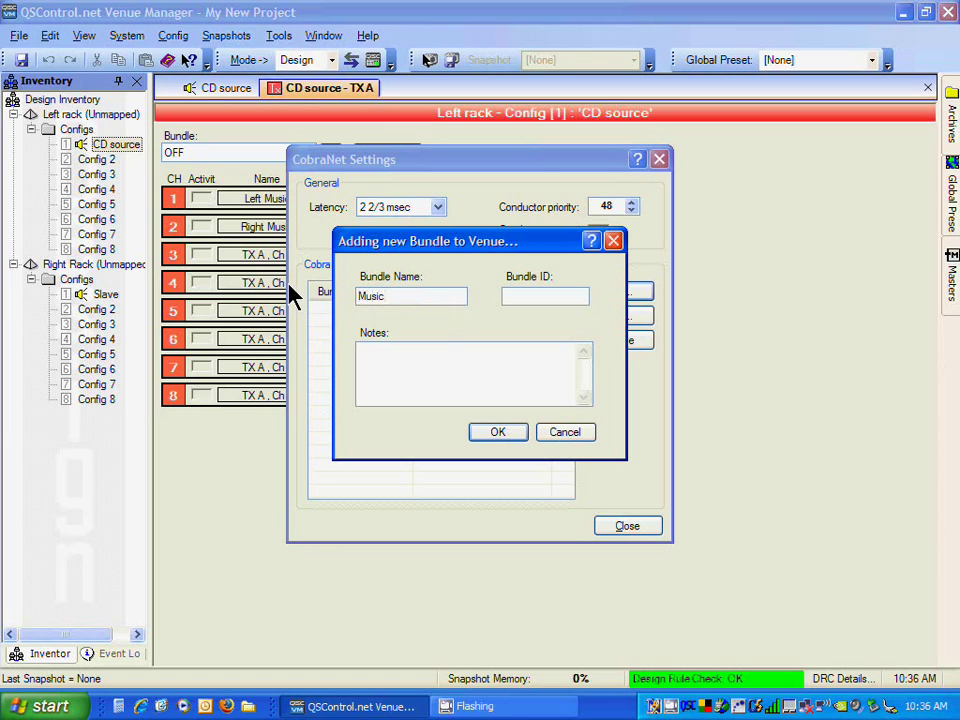
- Add the note "This bundle has only two channels, the left and right CD audio signals" and create the bundle with ID 1000
{"action": "left_click", "coordinate": [399, 380]}
{"action": "type", "text": "This bundle has only two ch"}
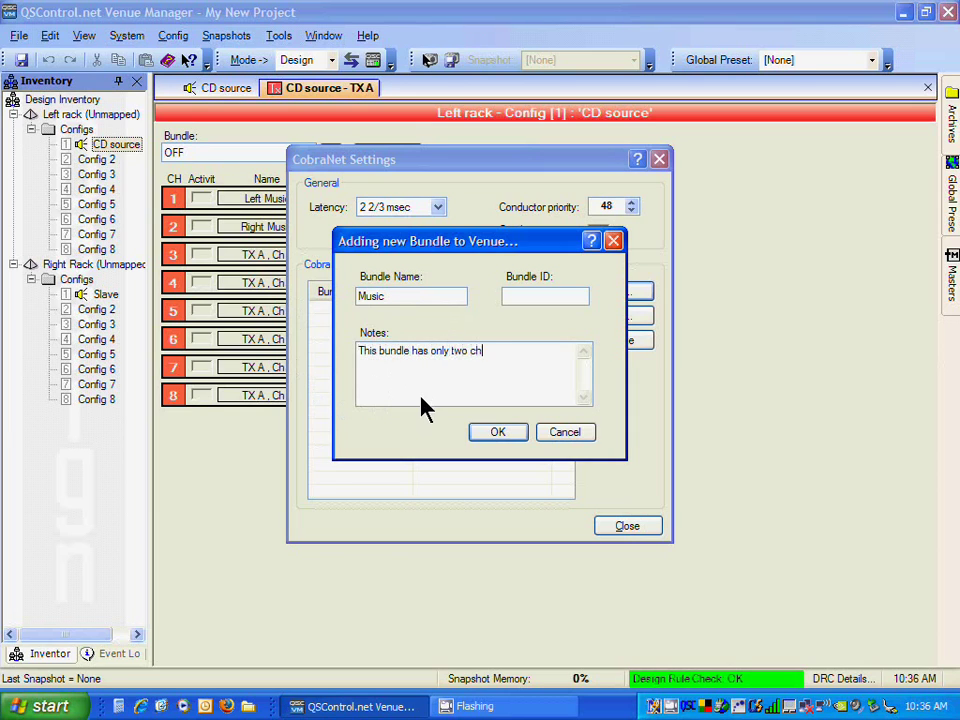
{"action": "type", "text": "annels, the left and ri"}
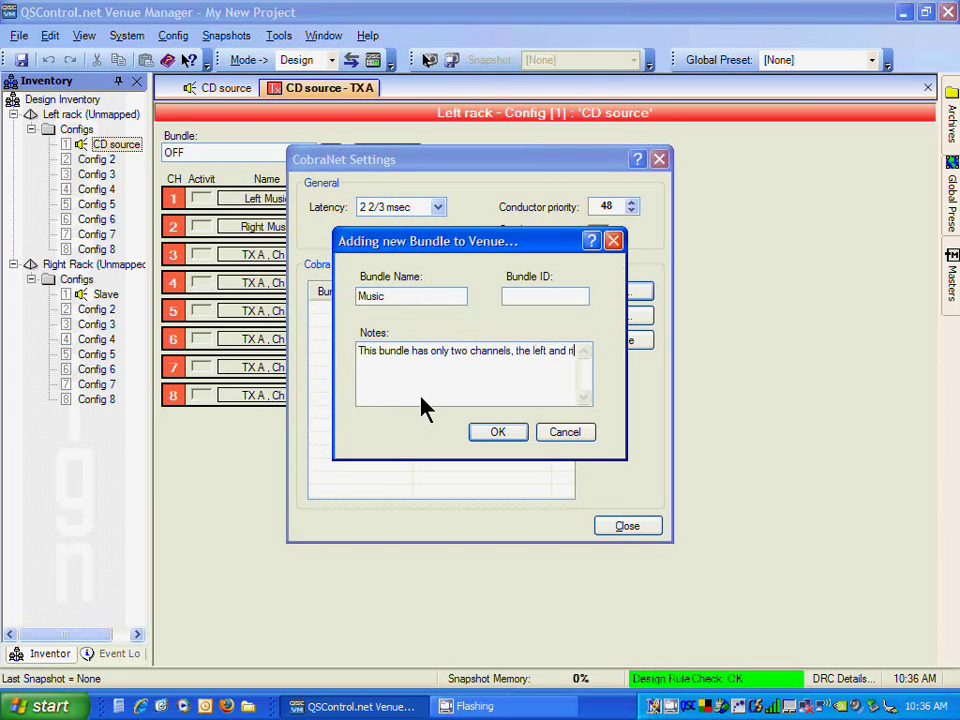
{"action": "type", "text": "ght CD audio signals"}
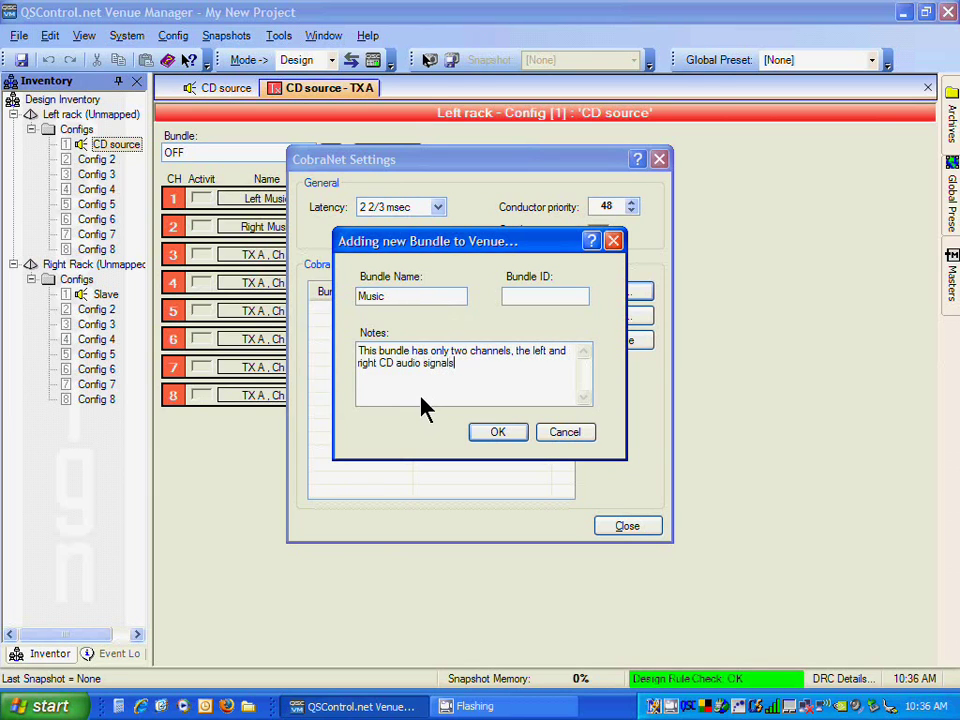
{"action": "left_click", "coordinate": [575, 299]}
{"action": "type", "text": "1000"}
{"action": "left_click", "coordinate": [508, 440]}
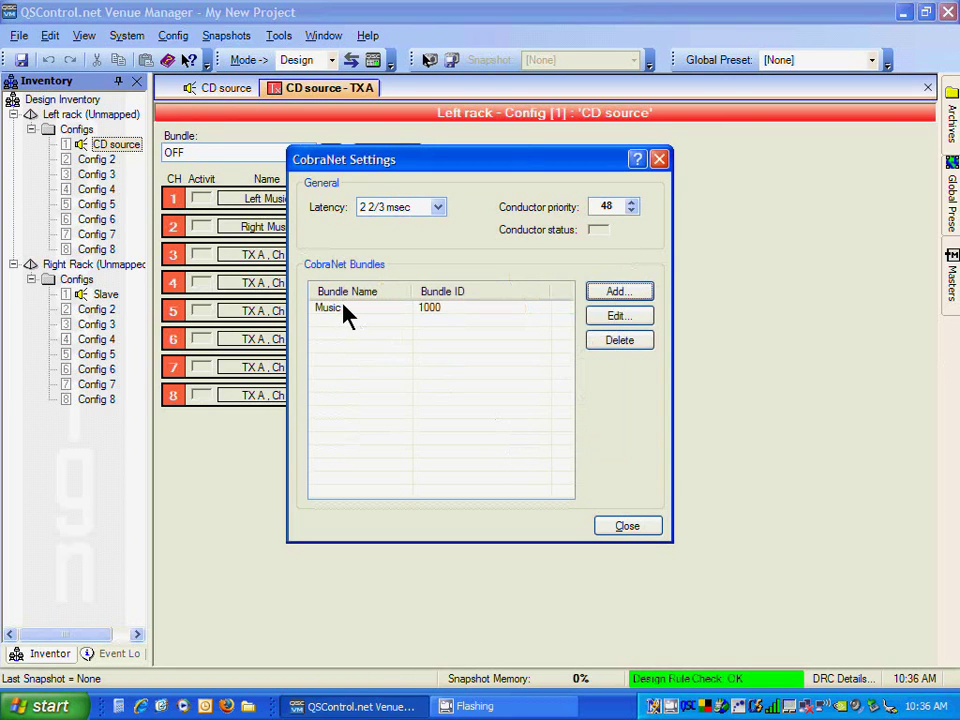
- Close the CobraNet settings and assign the [1000] Music bundle to the TX A block
{"action": "left_click", "coordinate": [627, 528]}
{"action": "left_click", "coordinate": [307, 152]}
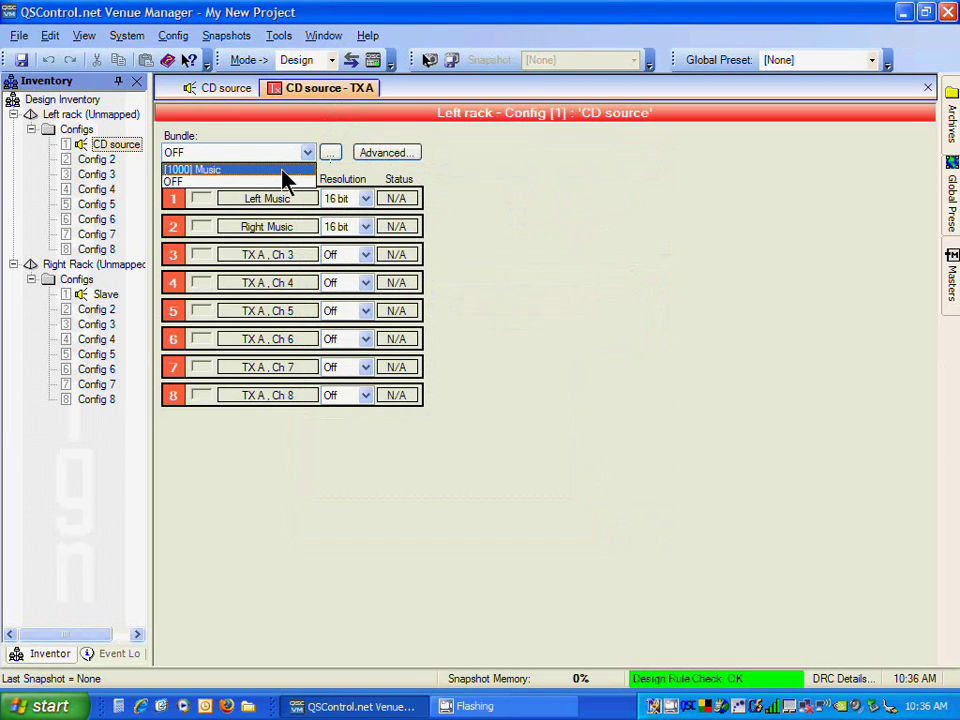
{"action": "left_click", "coordinate": [283, 170]}
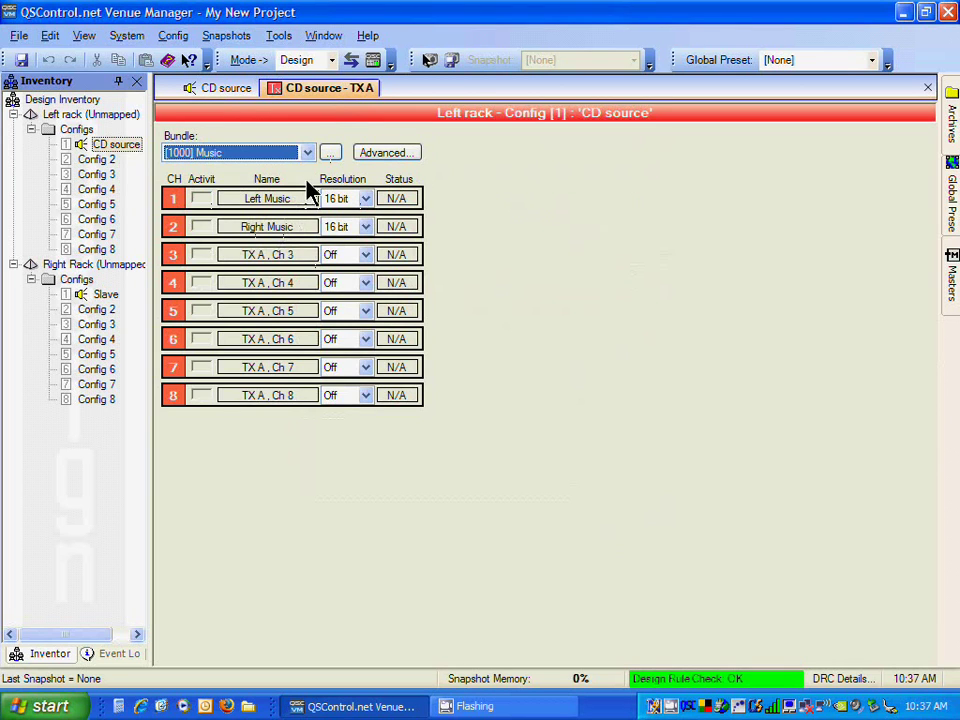
- Open the DSP Outs 9 - 24 block and unmute the Left Music and Right Music outputs
{"action": "left_click", "coordinate": [236, 90]}
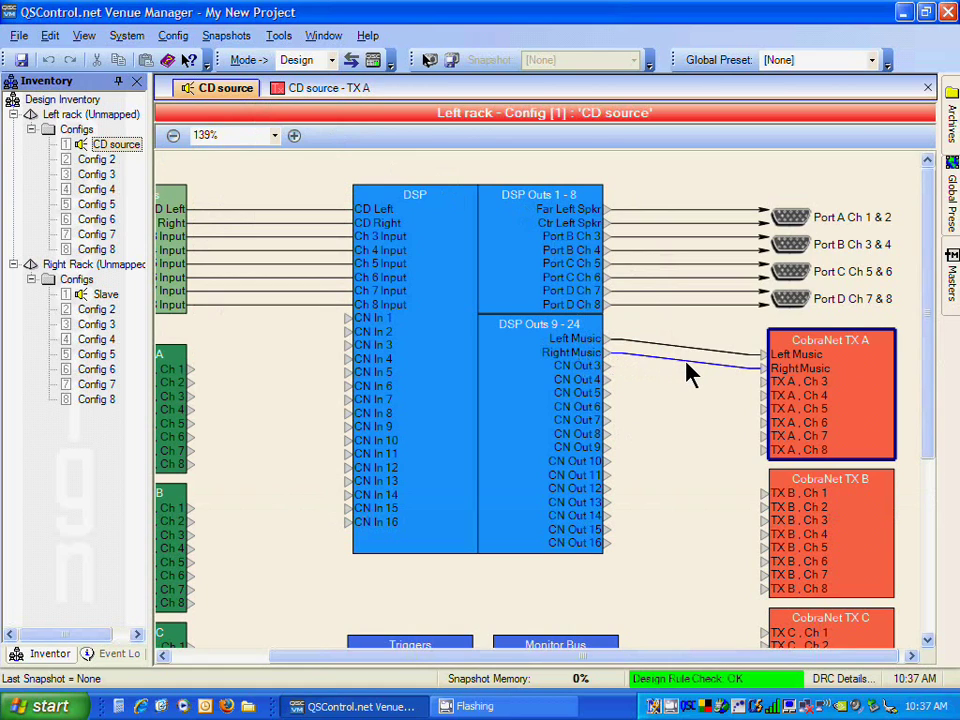
{"action": "left_click", "coordinate": [513, 365]}
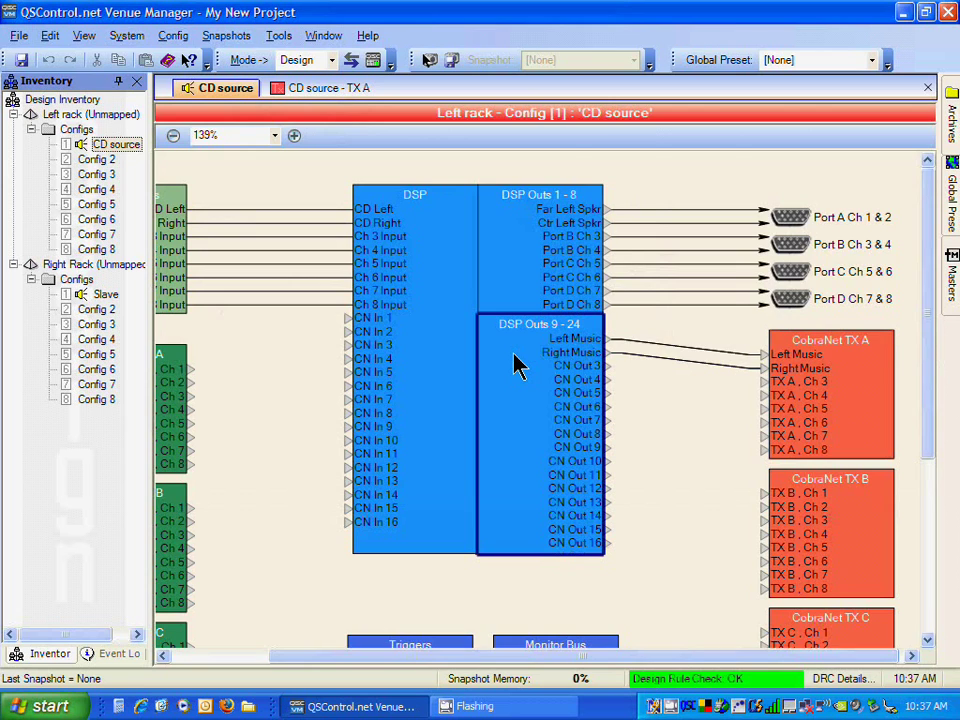
{"action": "double_click", "coordinate": [513, 365]}
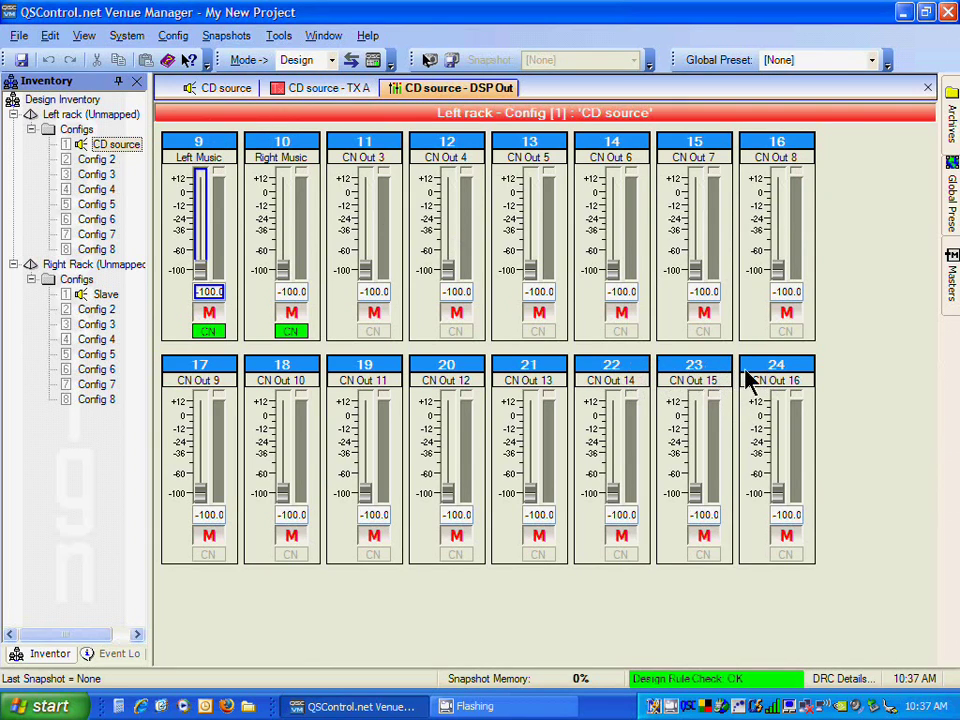
{"action": "left_click", "coordinate": [213, 314]}
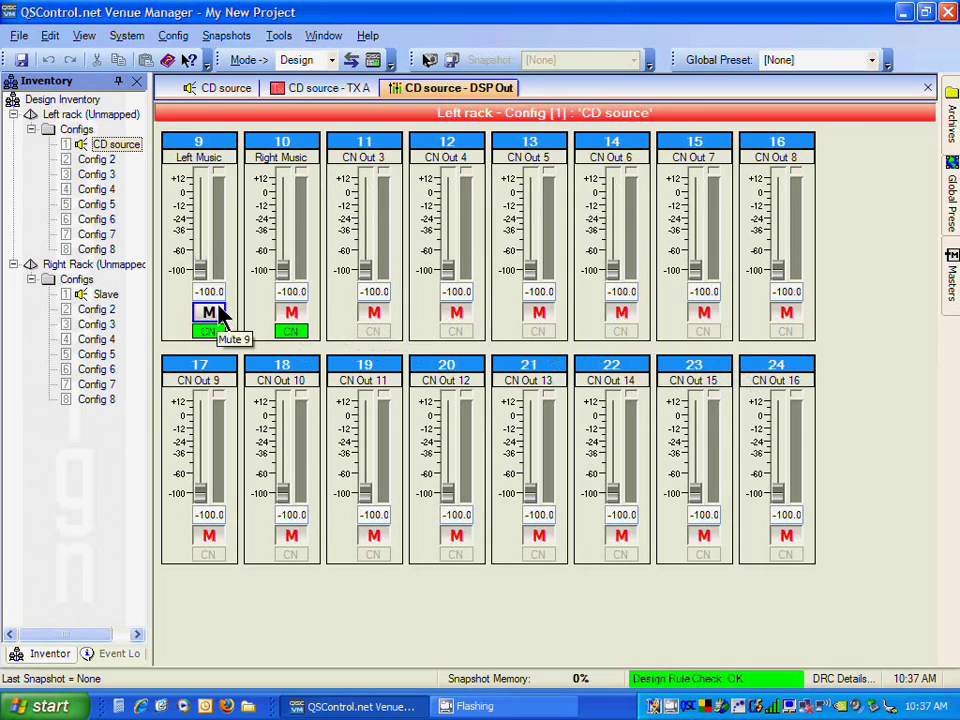
{"action": "left_click", "coordinate": [292, 314]}
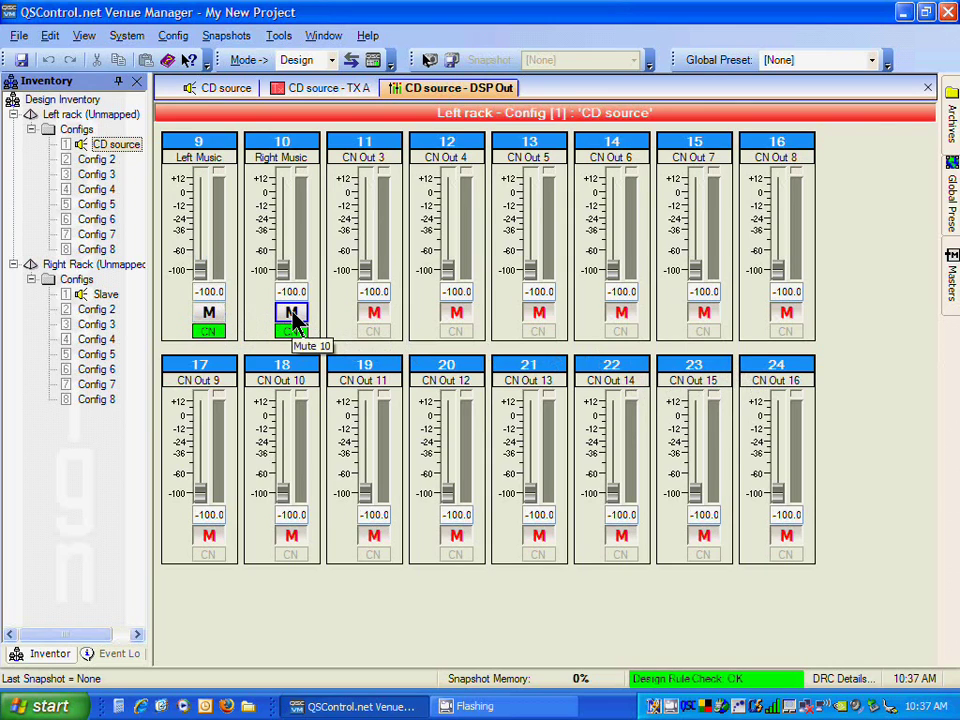
- Set the output gains of Left Music and Right Music to 0
{"action": "left_click", "coordinate": [220, 296]}
{"action": "type", "text": "0"}
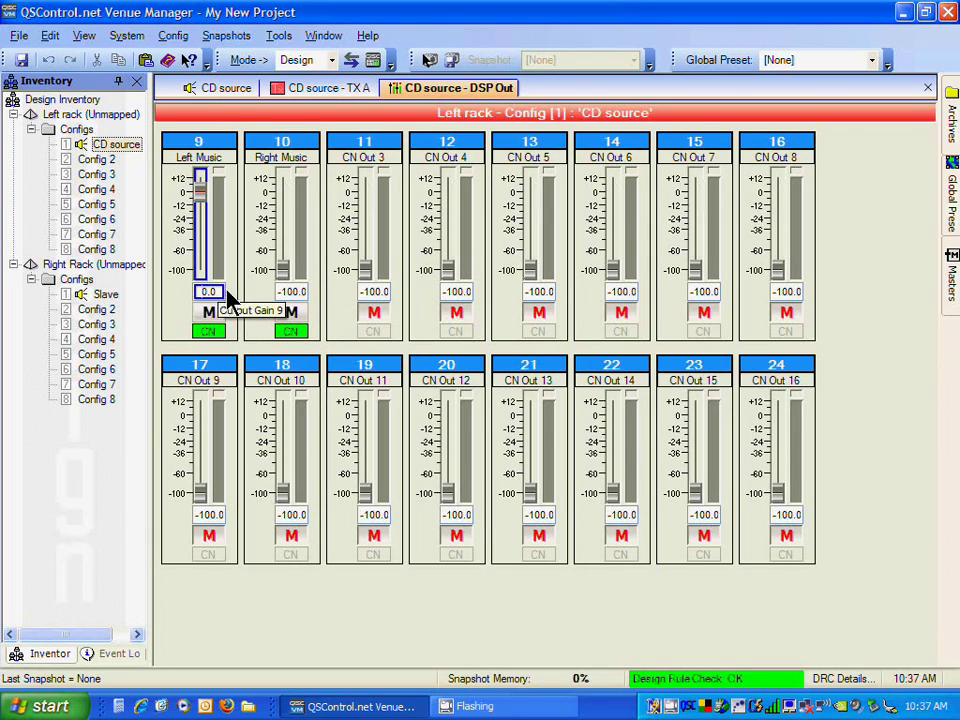
{"action": "key", "text": "Return"}
{"action": "left_click", "coordinate": [290, 293]}
{"action": "type", "text": "0"}
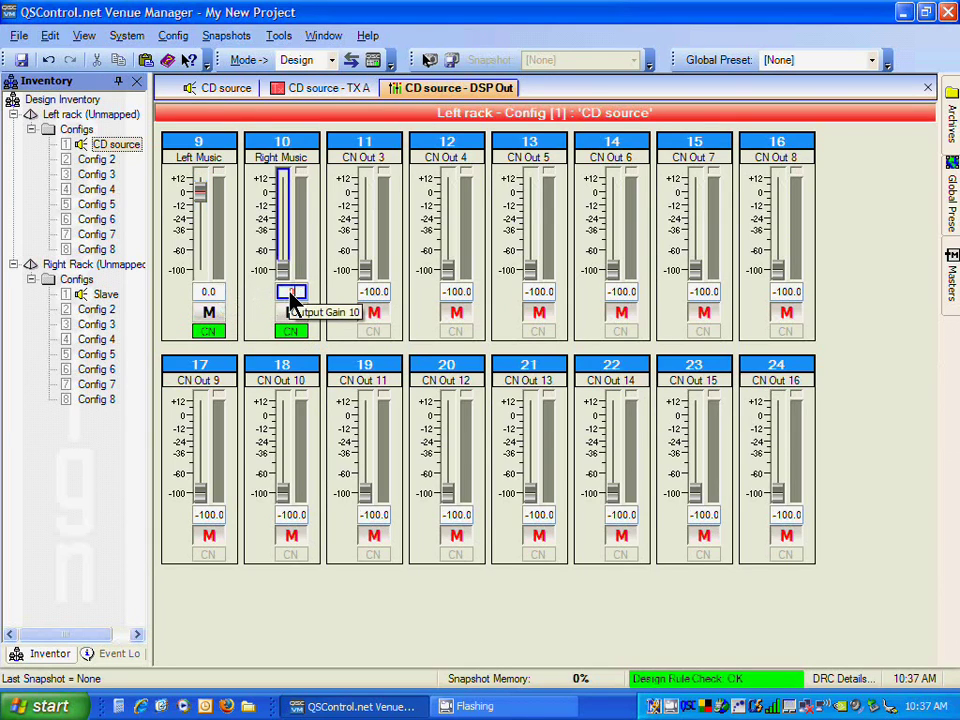
{"action": "key", "text": "Return"}
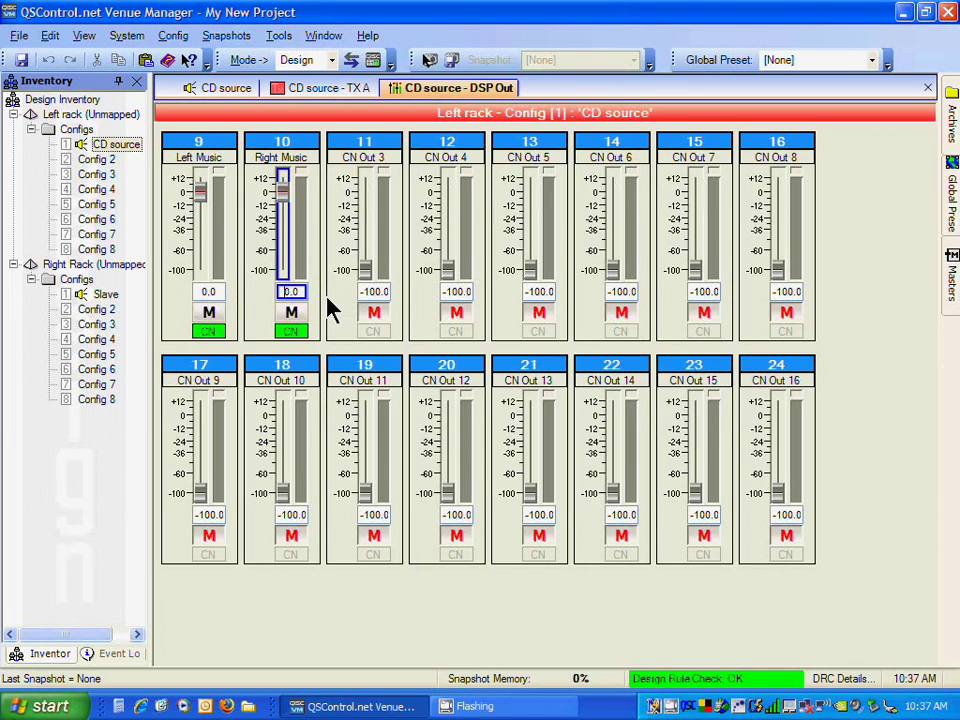
- Open the DSP Outs 1 - 8 block from the CD source configuration and examine its data port output settings
{"action": "left_click", "coordinate": [228, 88]}
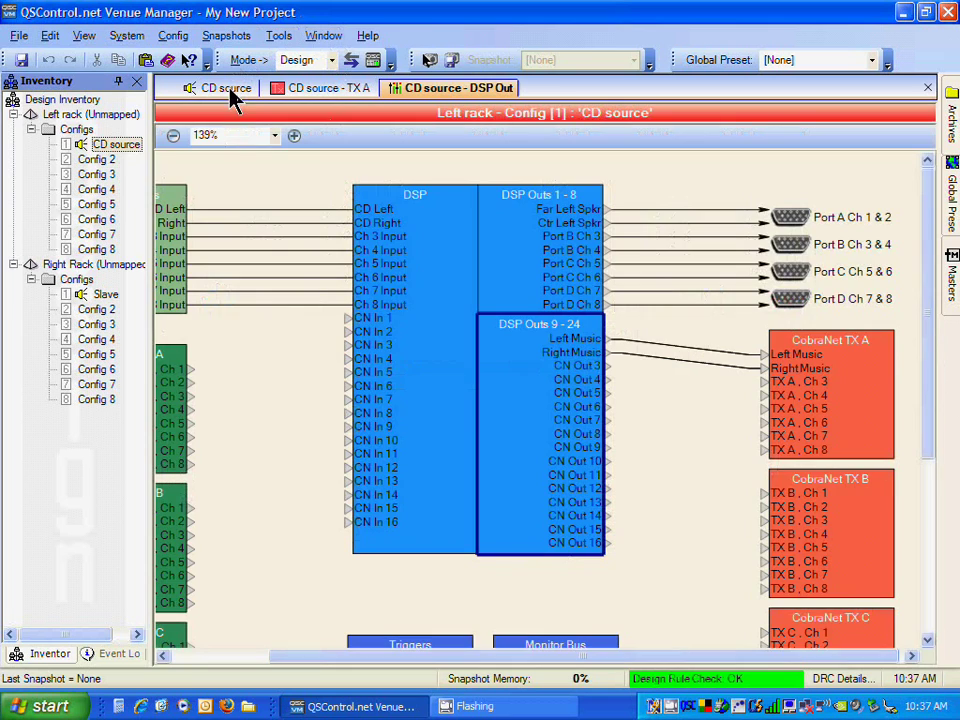
{"action": "left_click", "coordinate": [503, 287]}
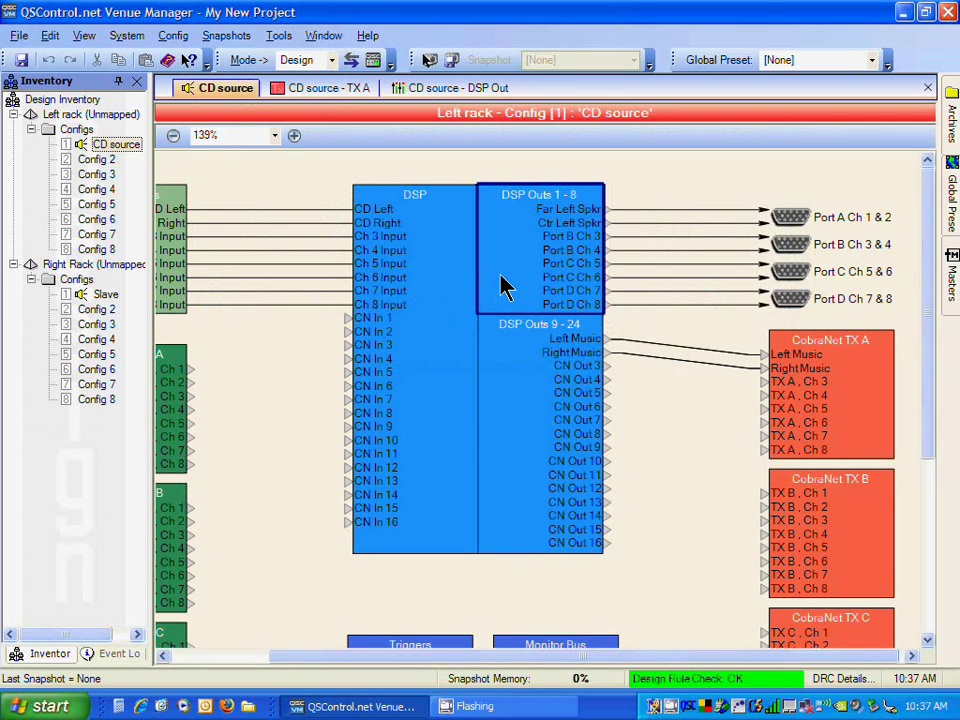
{"action": "double_click", "coordinate": [503, 287]}
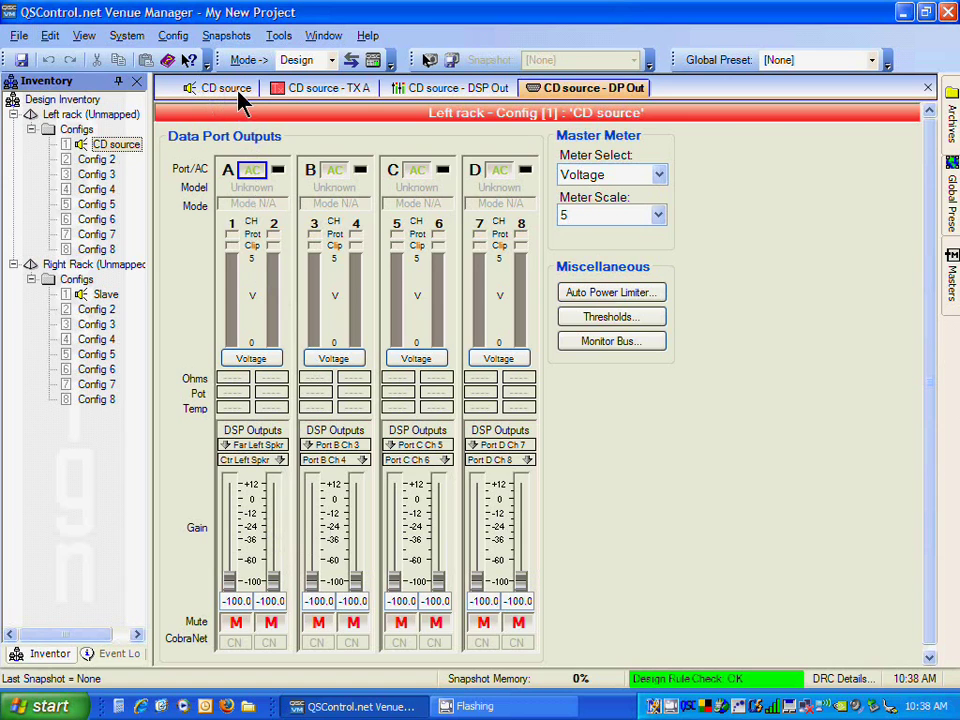
- Open the Analog Inputs block and set the CD Left and CD Right input sensitivities to 18 Vrms
{"action": "left_click", "coordinate": [200, 94]}
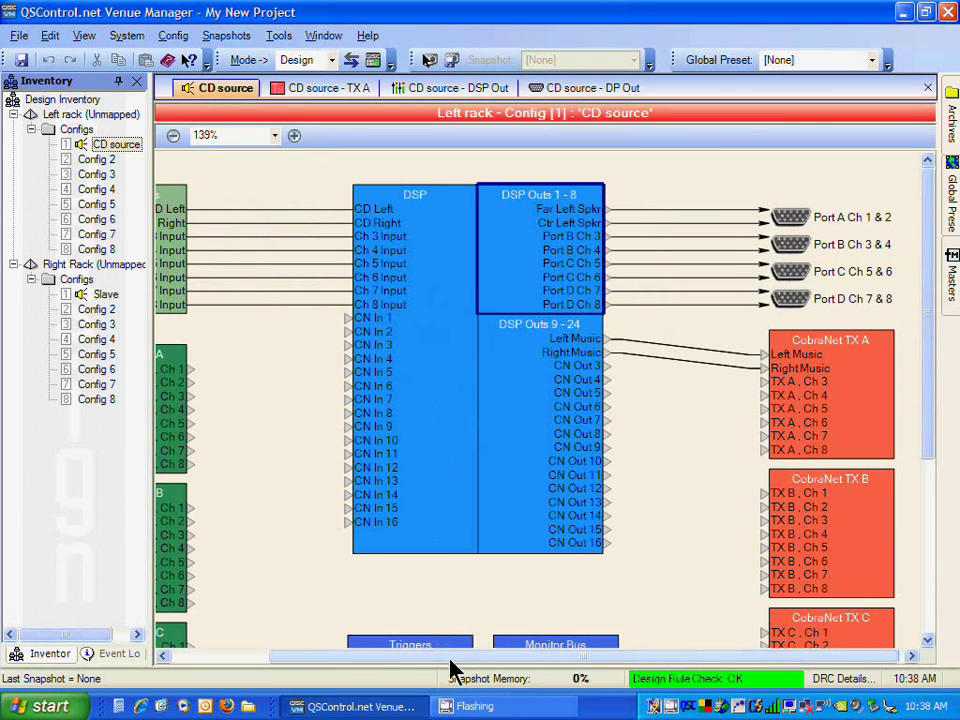
{"action": "left_click_drag", "start_coordinate": [446, 656], "coordinate": [332, 656]}
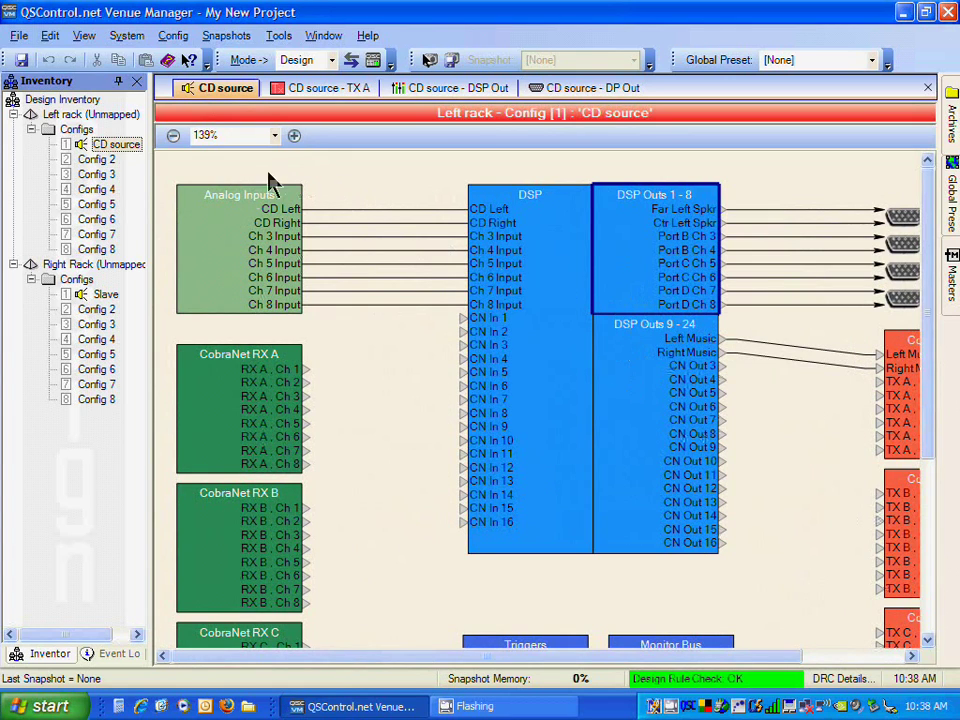
{"action": "double_click", "coordinate": [210, 230]}
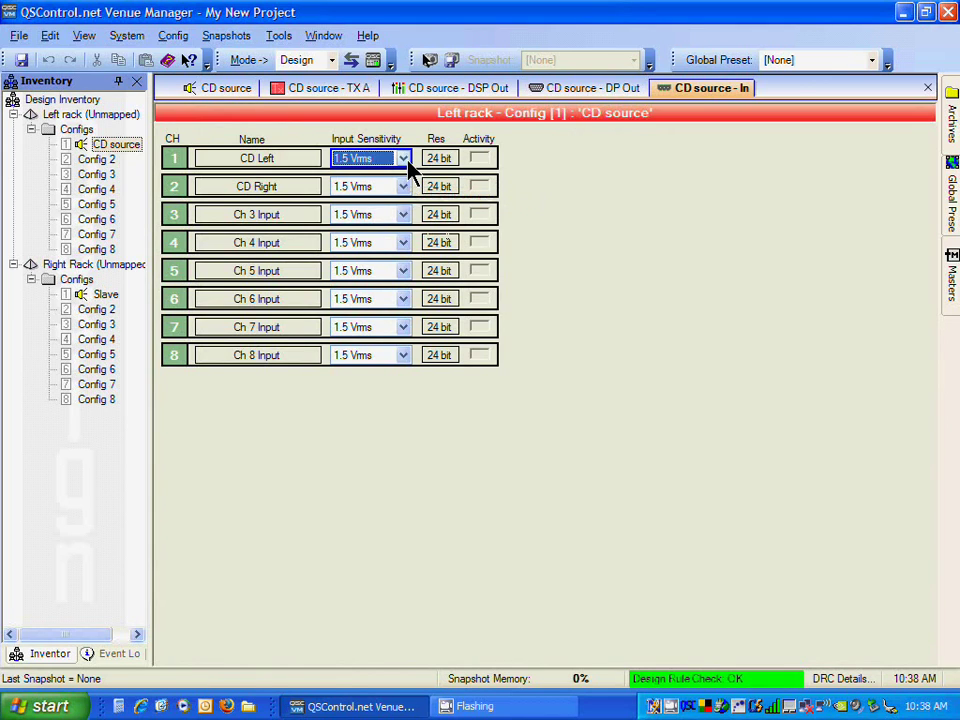
{"action": "left_click", "coordinate": [405, 161]}
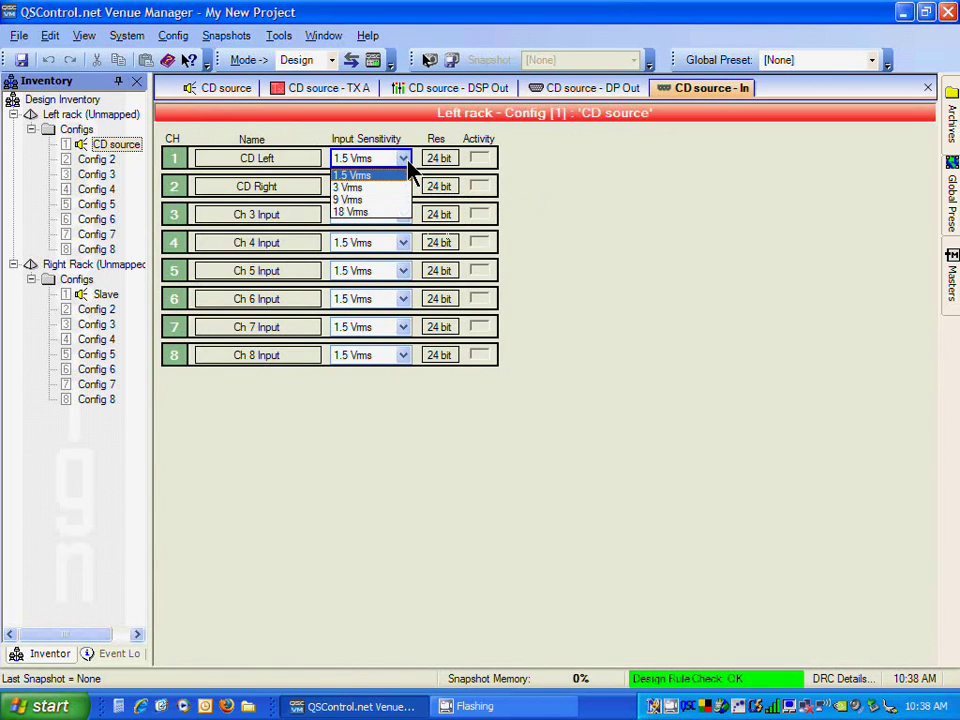
{"action": "left_click", "coordinate": [394, 212]}
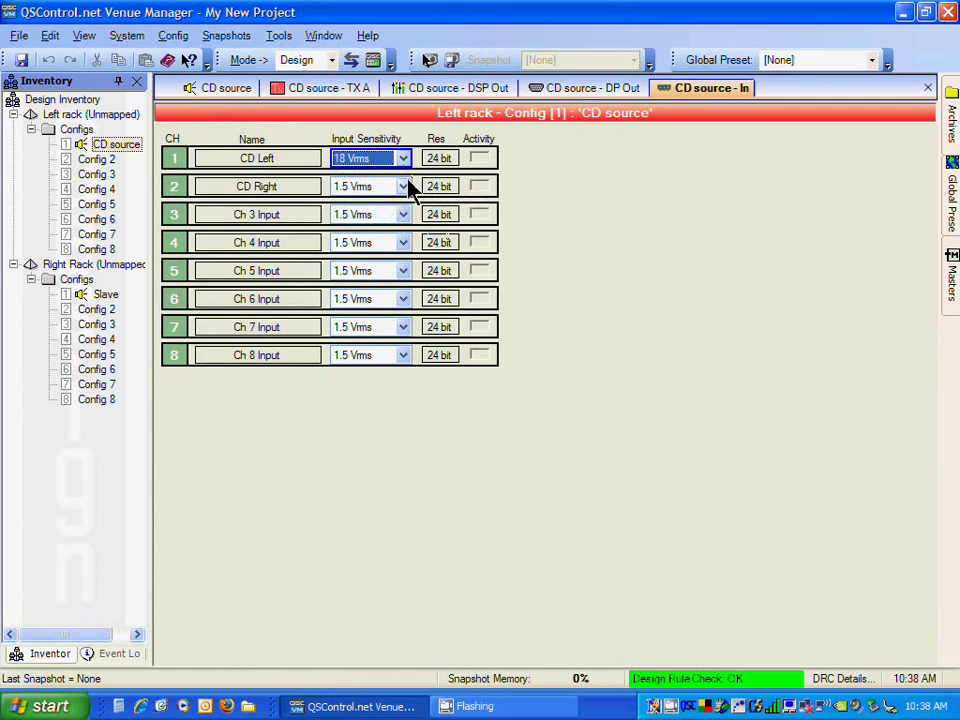
{"action": "left_click", "coordinate": [403, 187]}
{"action": "left_click", "coordinate": [391, 244]}
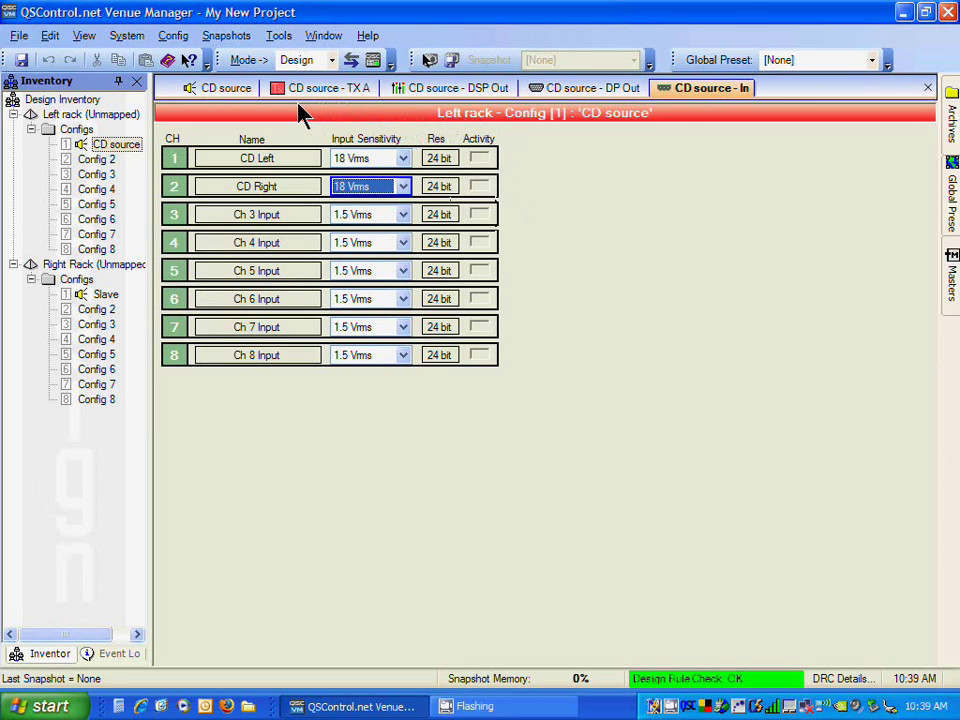
- Open the DSP block of the CD source configuration and compare its input channels with the configuration diagram
{"action": "left_click", "coordinate": [228, 91]}
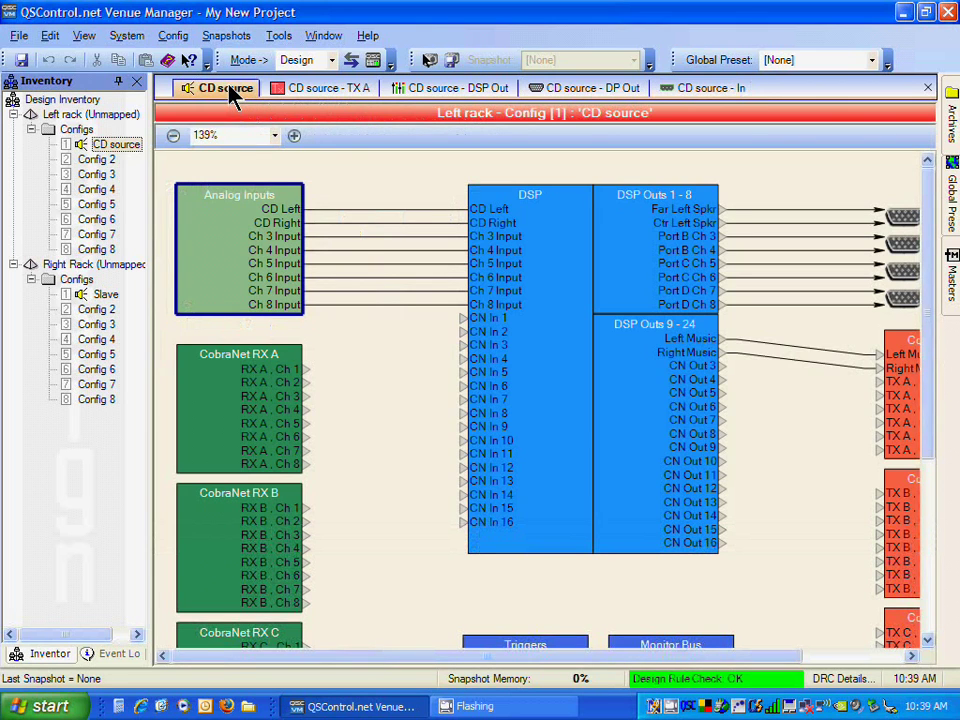
{"action": "left_click", "coordinate": [533, 347]}
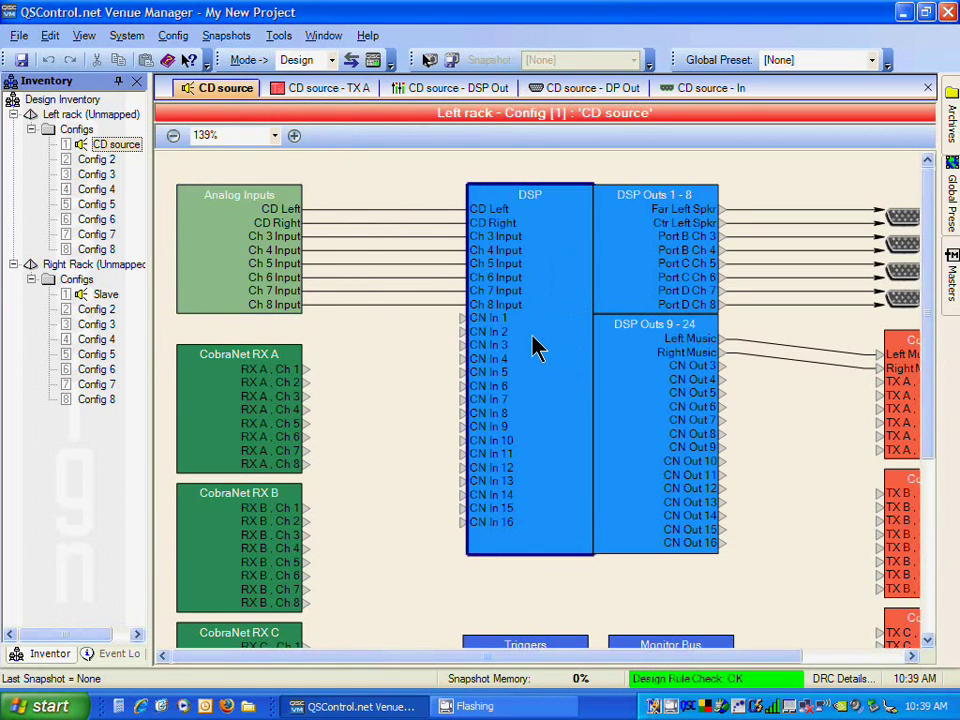
{"action": "double_click", "coordinate": [533, 347]}
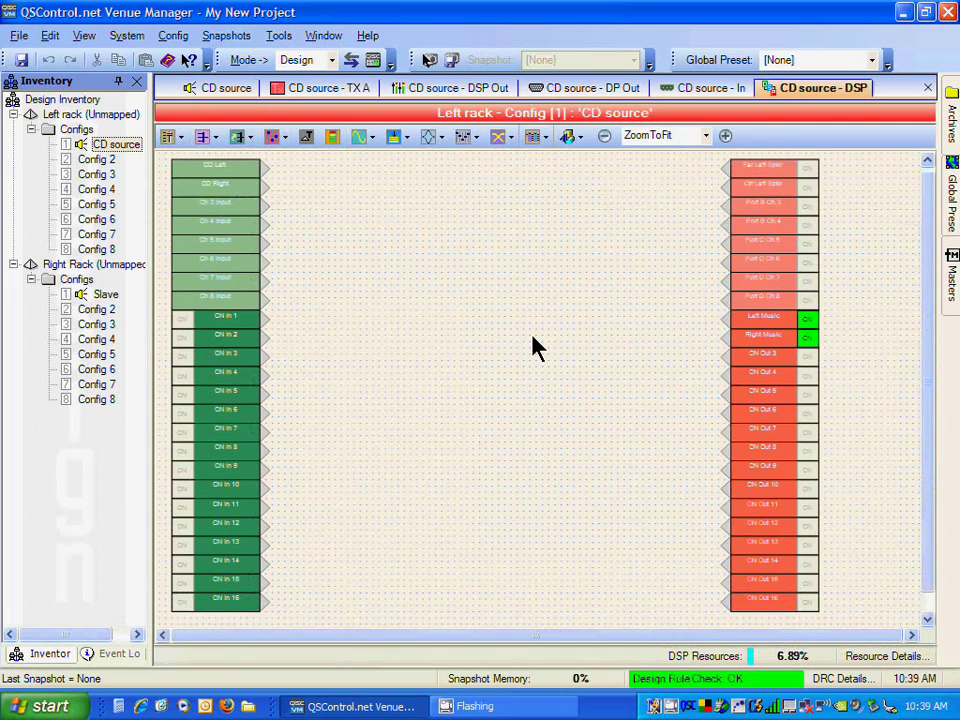
{"action": "left_click", "coordinate": [726, 137]}
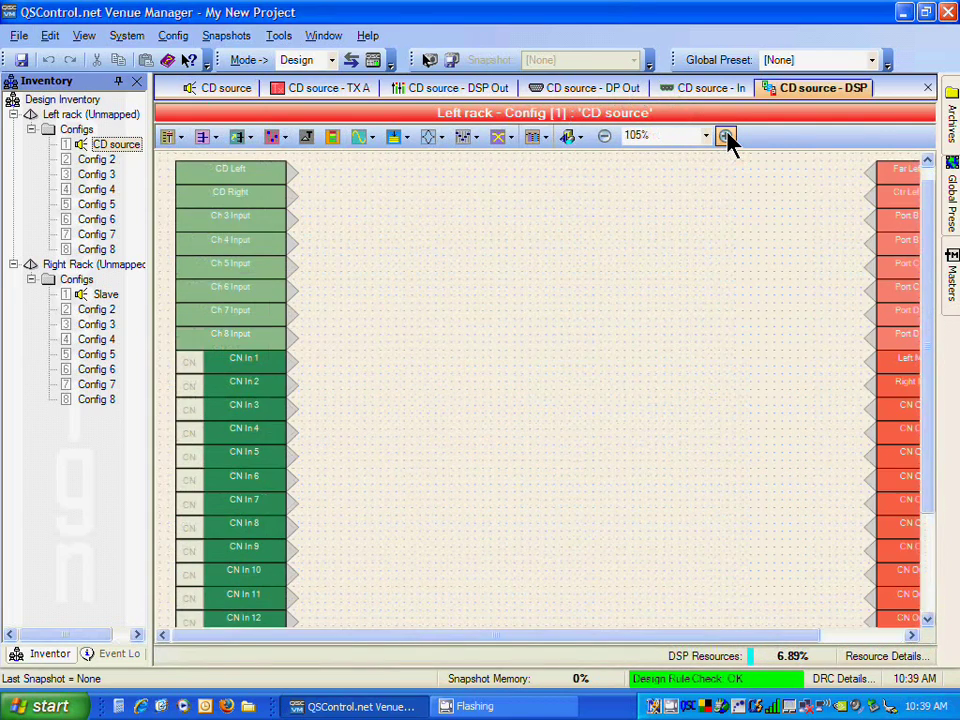
{"action": "left_click", "coordinate": [726, 137]}
{"action": "left_click", "coordinate": [726, 137]}
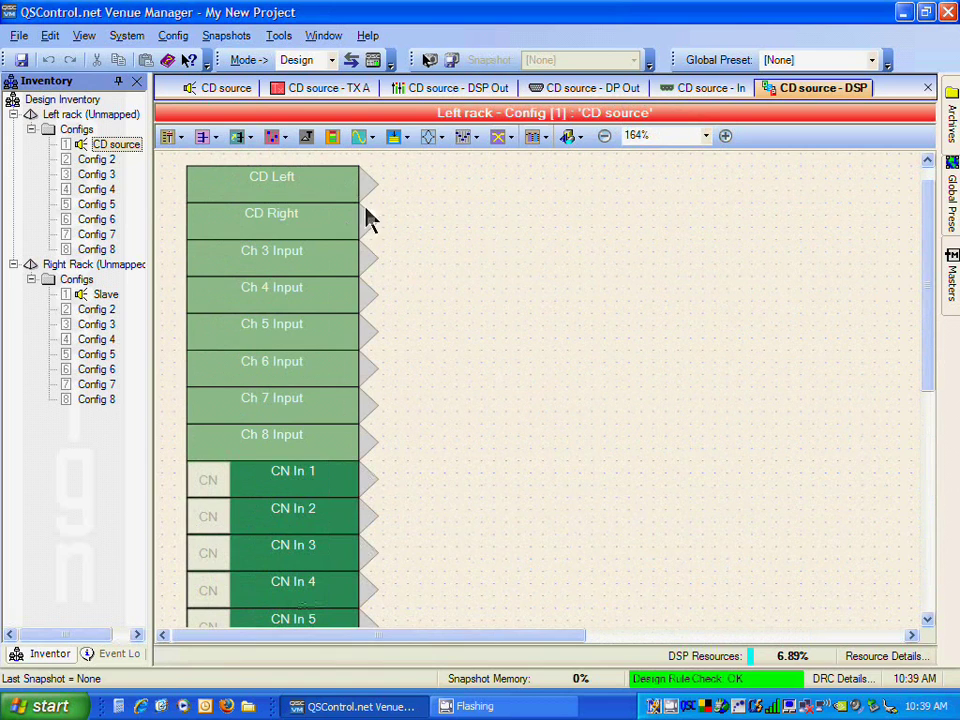
{"action": "left_click", "coordinate": [222, 88]}
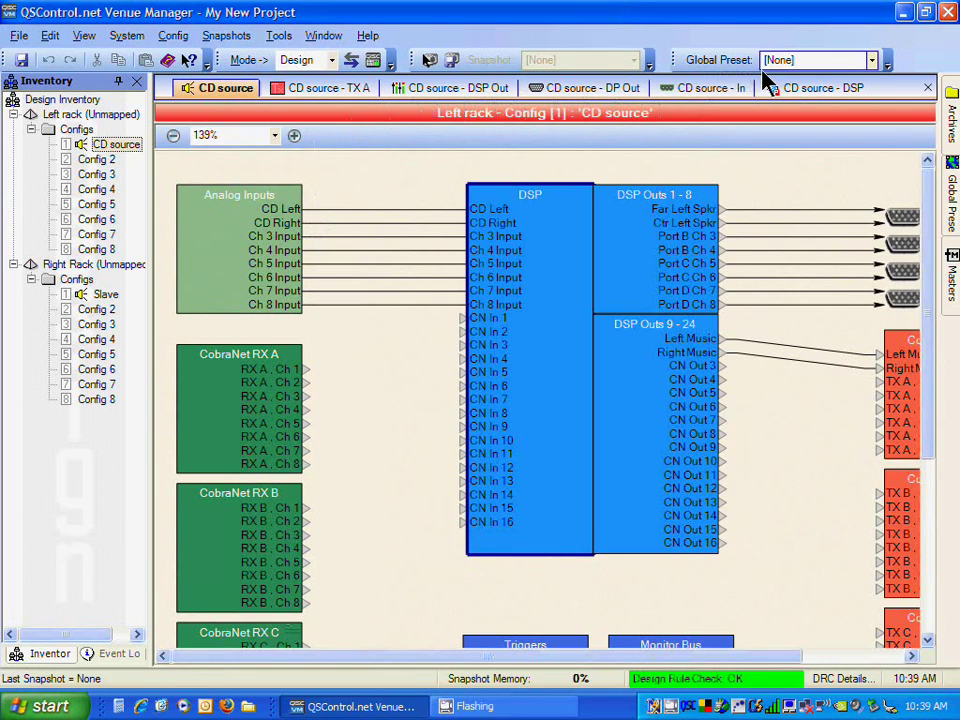
{"action": "left_click", "coordinate": [797, 90]}
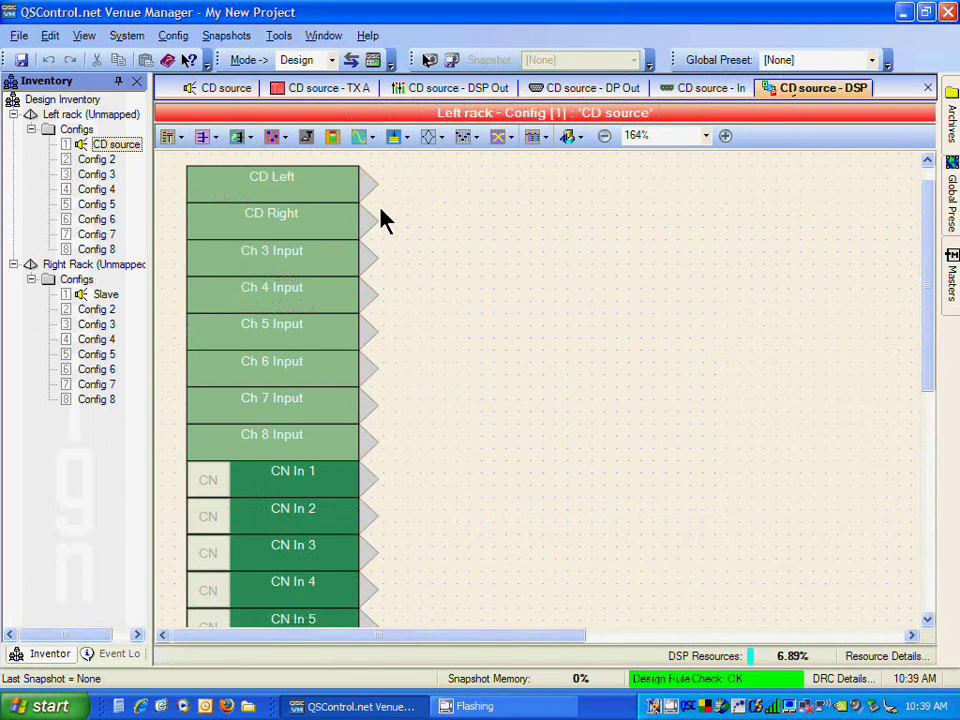
- Open the CD Left input from the DSP schematic and set its input sensitivity to 3 Vrms
{"action": "double_click", "coordinate": [315, 193]}
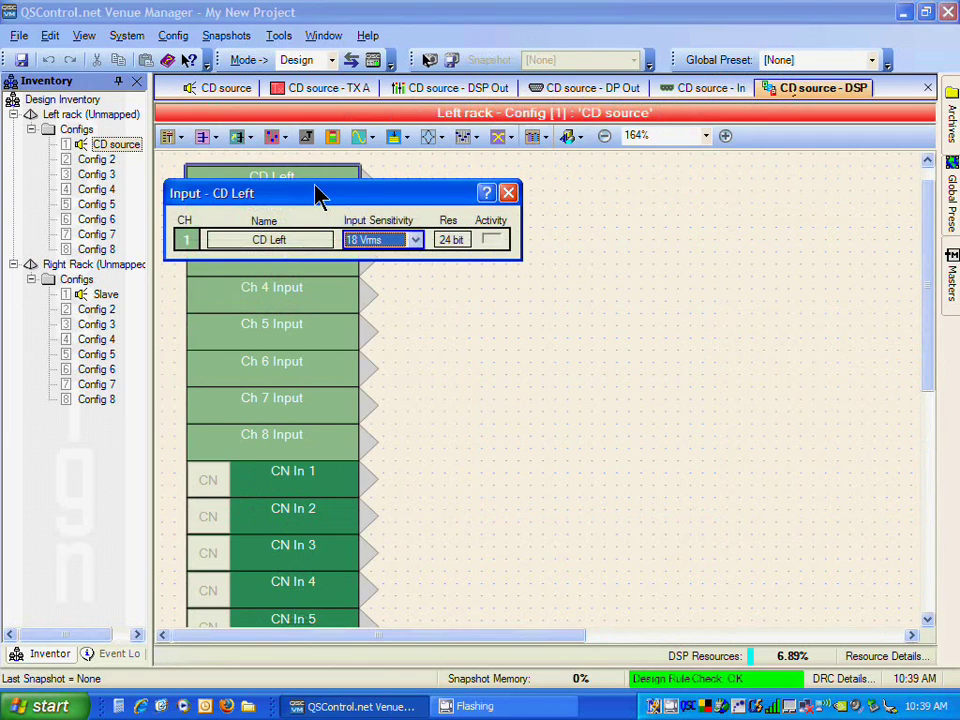
{"action": "left_click", "coordinate": [411, 244]}
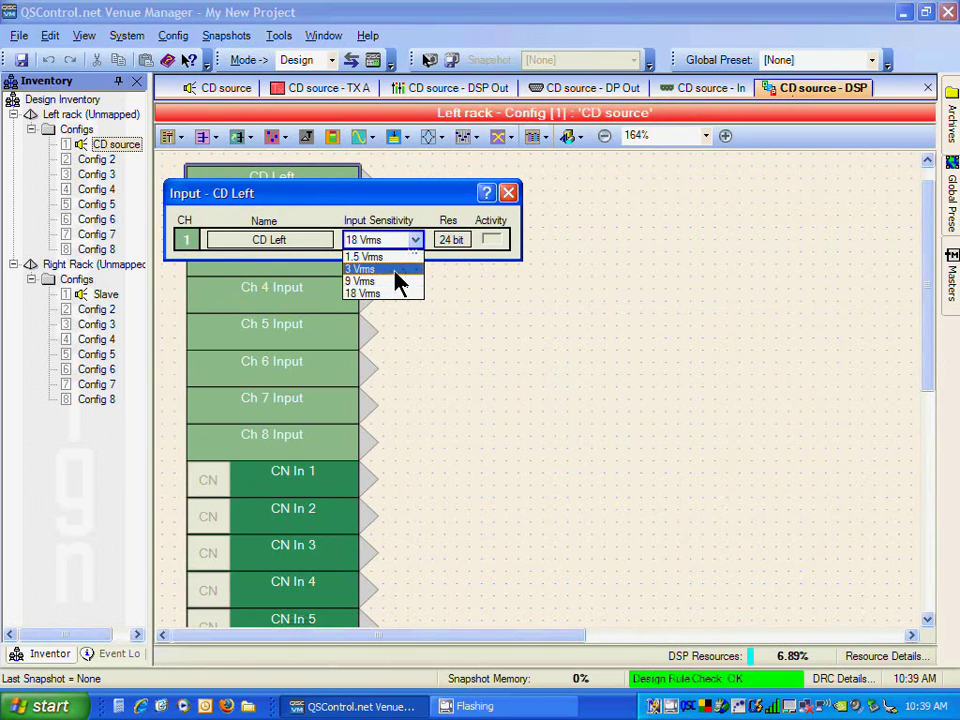
{"action": "left_click", "coordinate": [395, 270]}
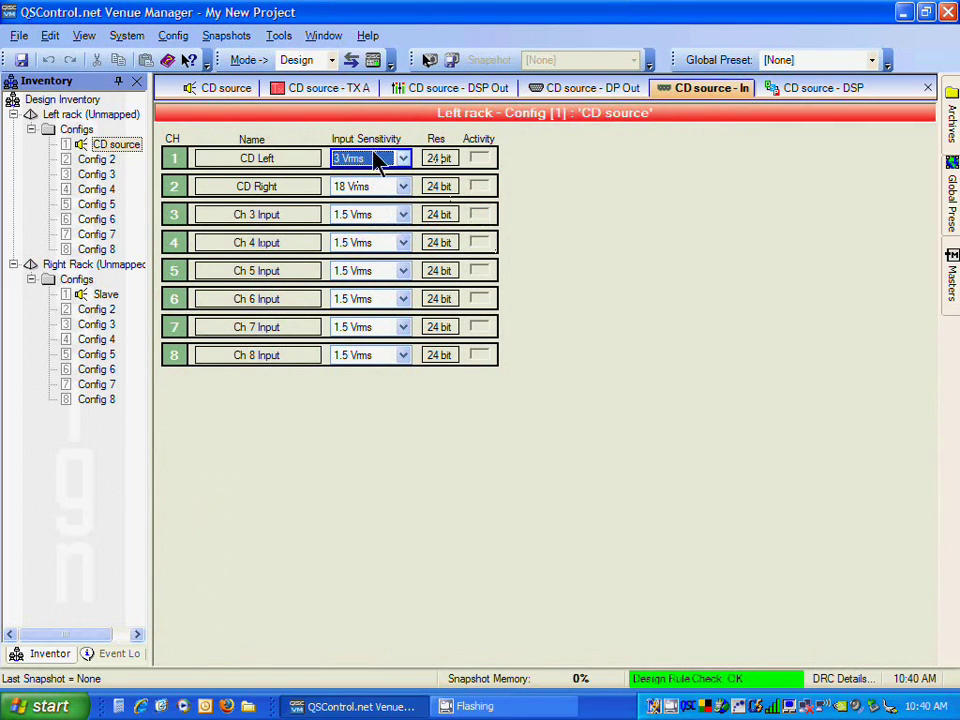
- Set the CD Left sensitivity back to 18 Vrms in the analog inputs view and close its input window in the DSP schematic
{"action": "left_click", "coordinate": [378, 159]}
{"action": "left_click", "coordinate": [366, 212]}
{"action": "left_click", "coordinate": [812, 94]}
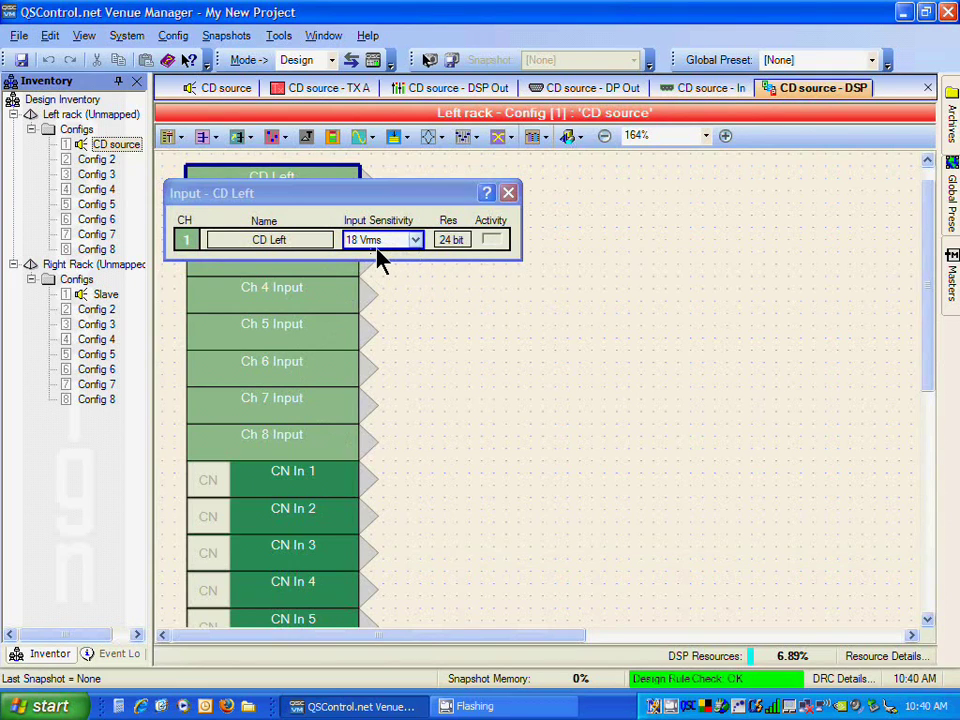
{"action": "left_click", "coordinate": [510, 194]}
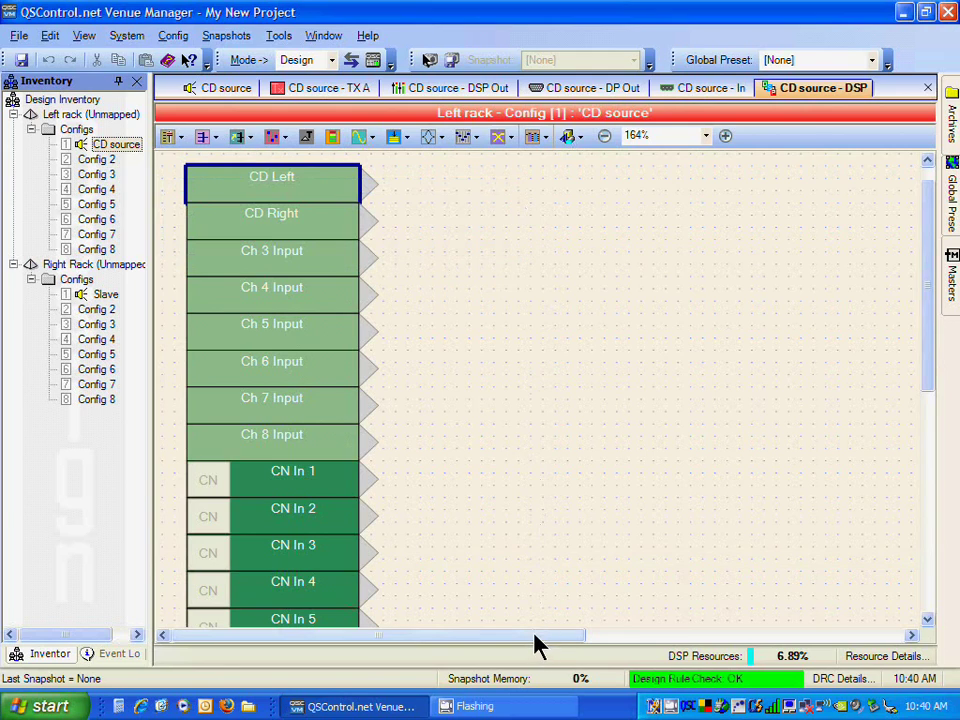
- Wire CN Out 3 to the sixth channel of CobraNet TX A and check the CobraNet indicators on the DSP outputs
{"action": "left_click_drag", "start_coordinate": [533, 636], "coordinate": [891, 637]}
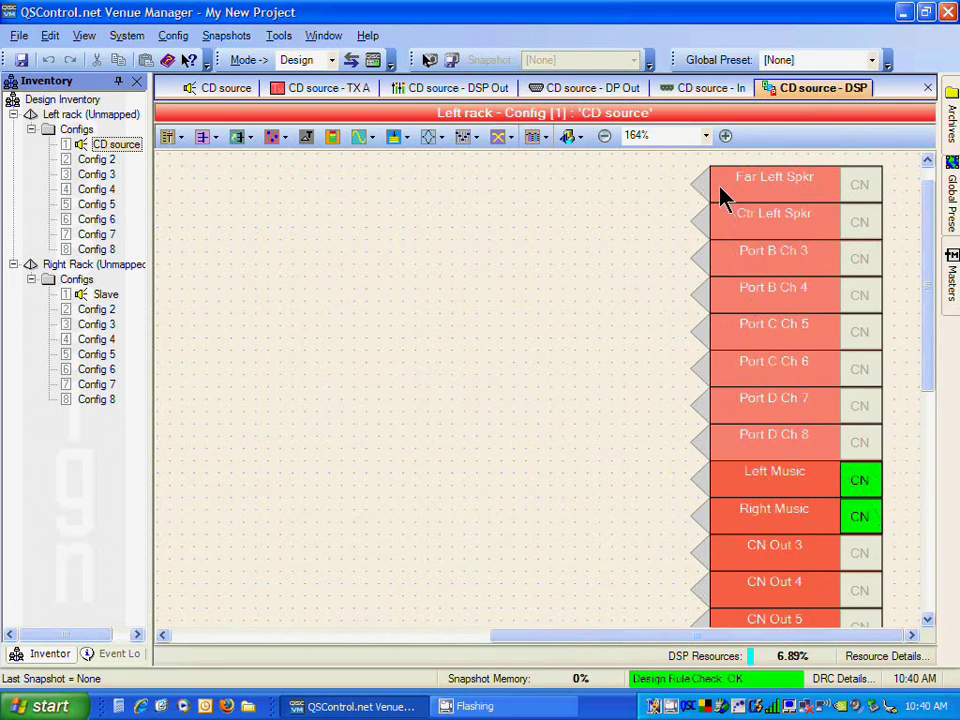
{"action": "left_click", "coordinate": [244, 89]}
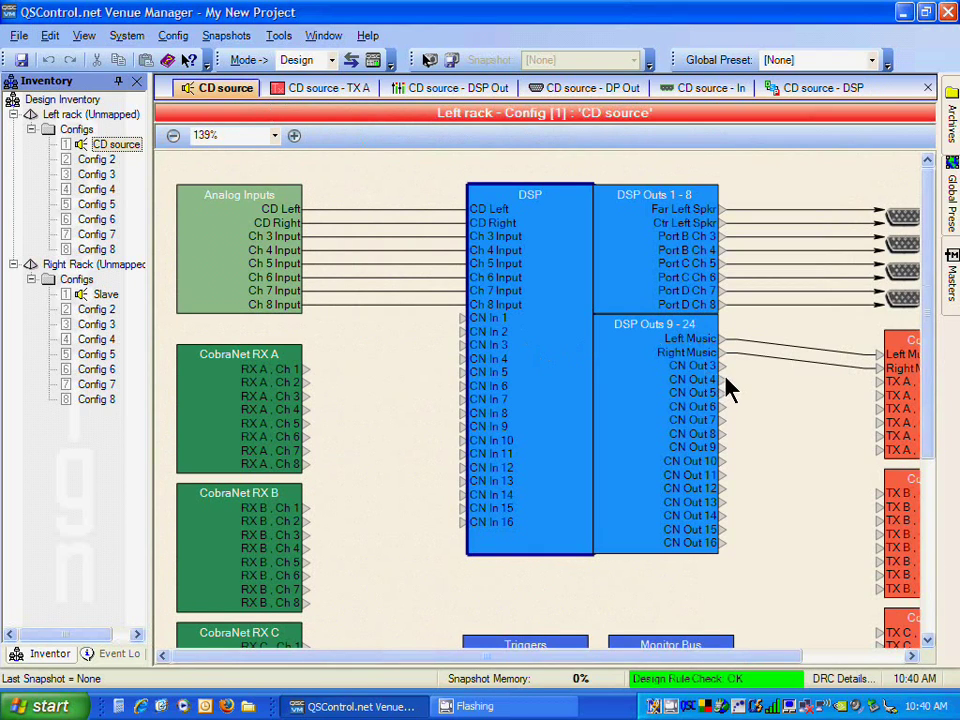
{"action": "left_click_drag", "start_coordinate": [724, 367], "coordinate": [843, 423]}
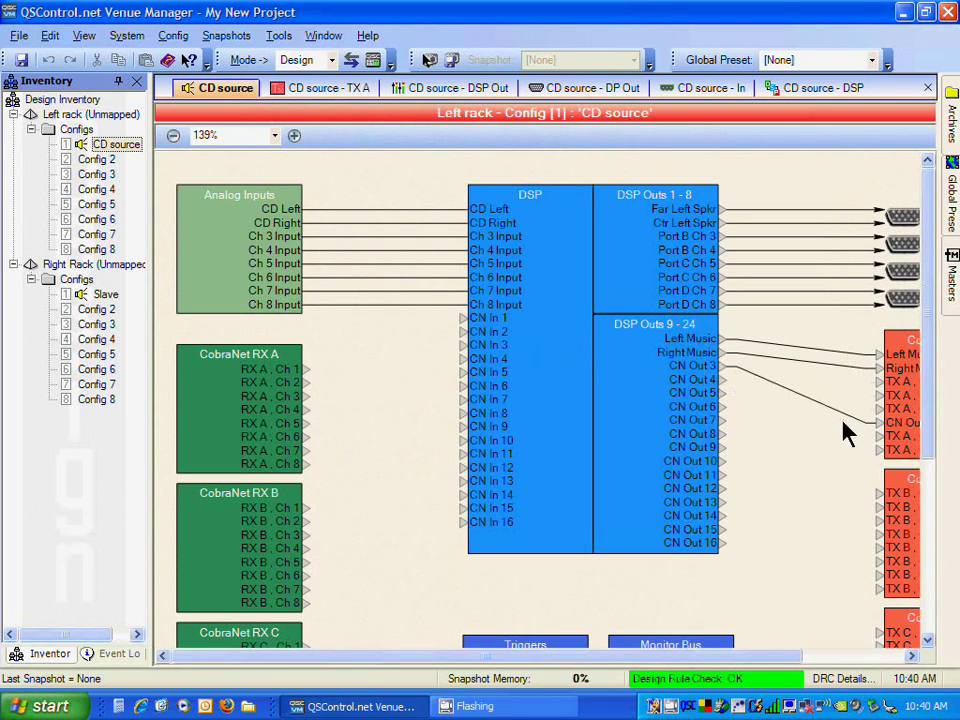
{"action": "left_click", "coordinate": [833, 90]}
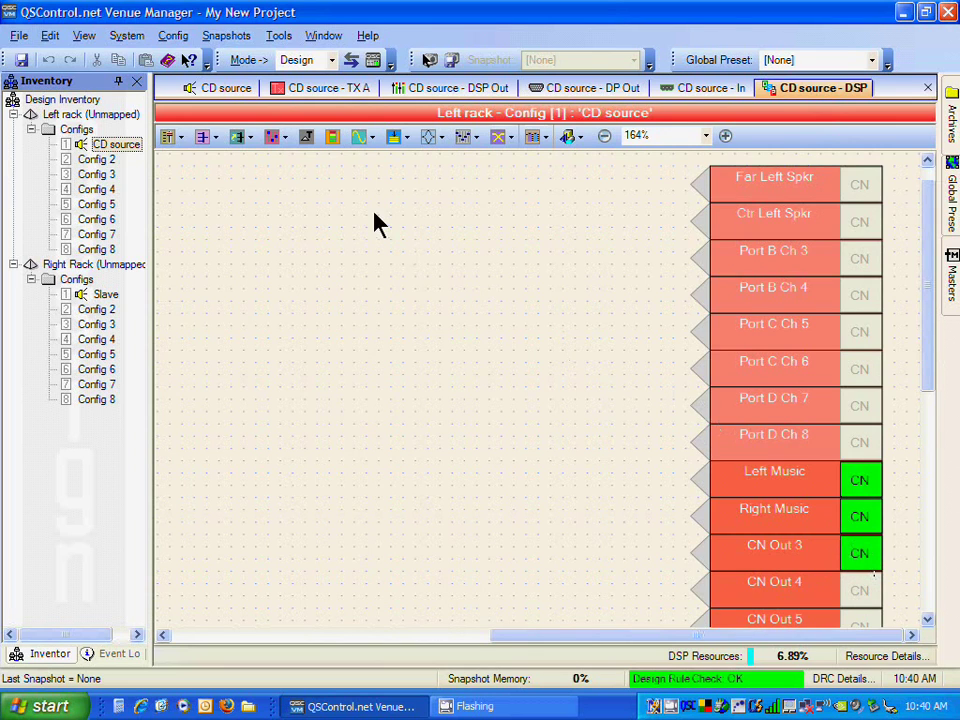
- Delete the wire between CN Out 3 and CobraNet TX A in the CD source configuration
{"action": "left_click", "coordinate": [240, 92]}
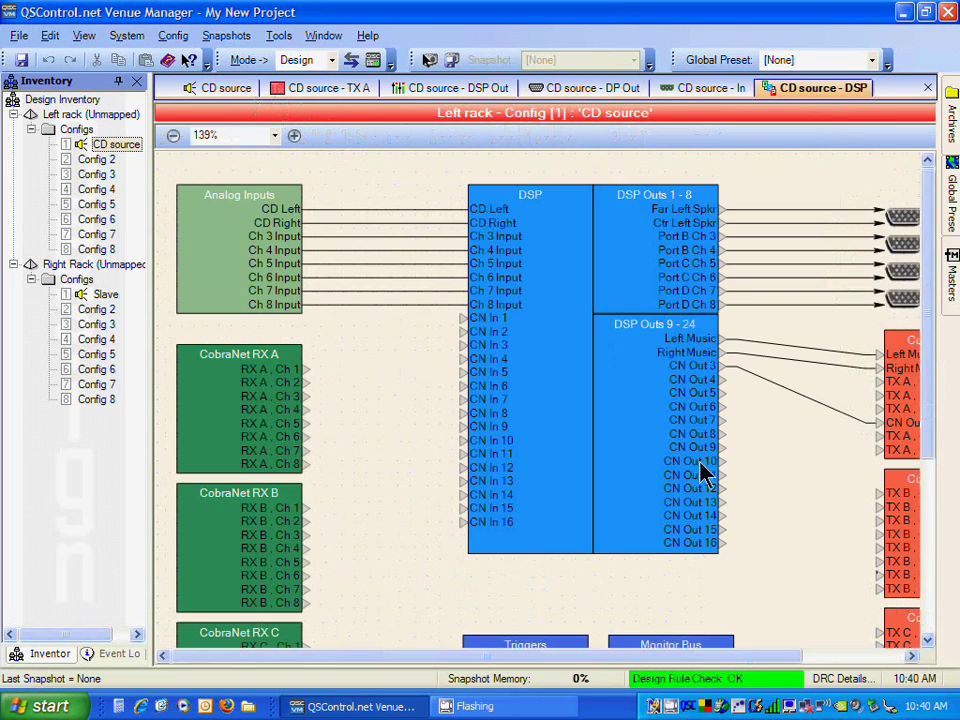
{"action": "left_click", "coordinate": [844, 414]}
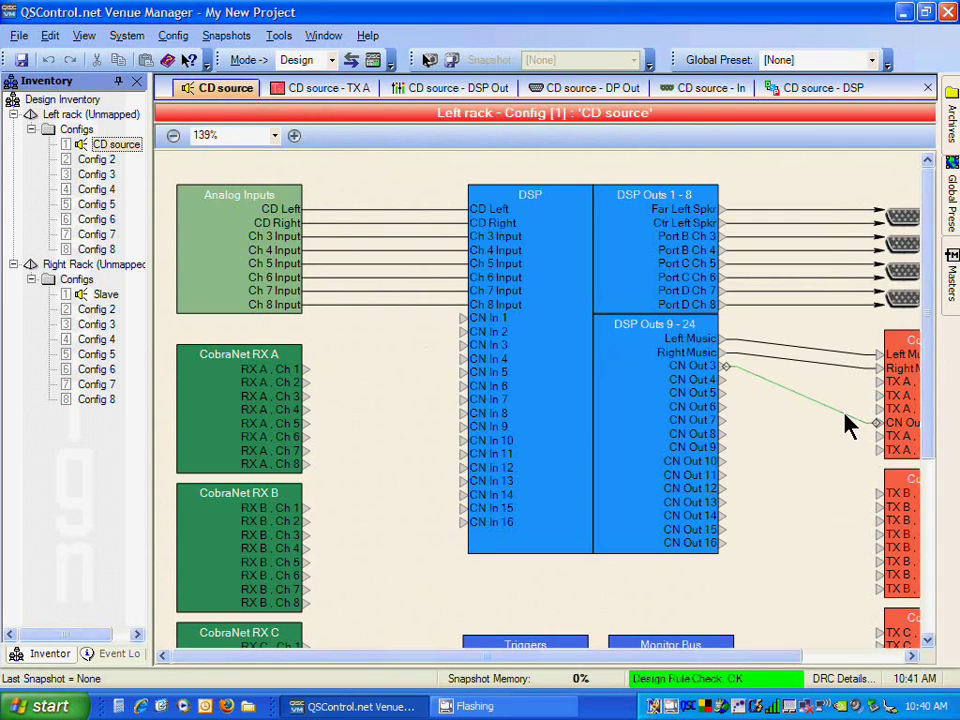
{"action": "key", "text": "Delete"}
- Place a 2-channel Gain block in the DSP schematic and wire the CD Left and CD Right inputs to it
{"action": "double_click", "coordinate": [563, 266]}
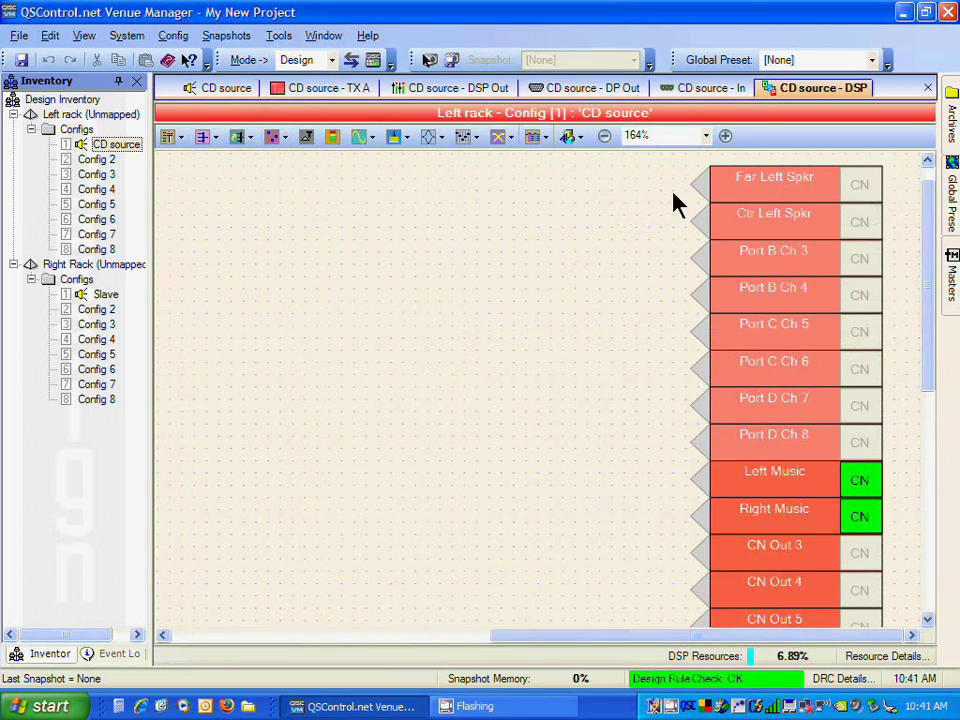
{"action": "left_click", "coordinate": [706, 136]}
{"action": "left_click", "coordinate": [677, 213]}
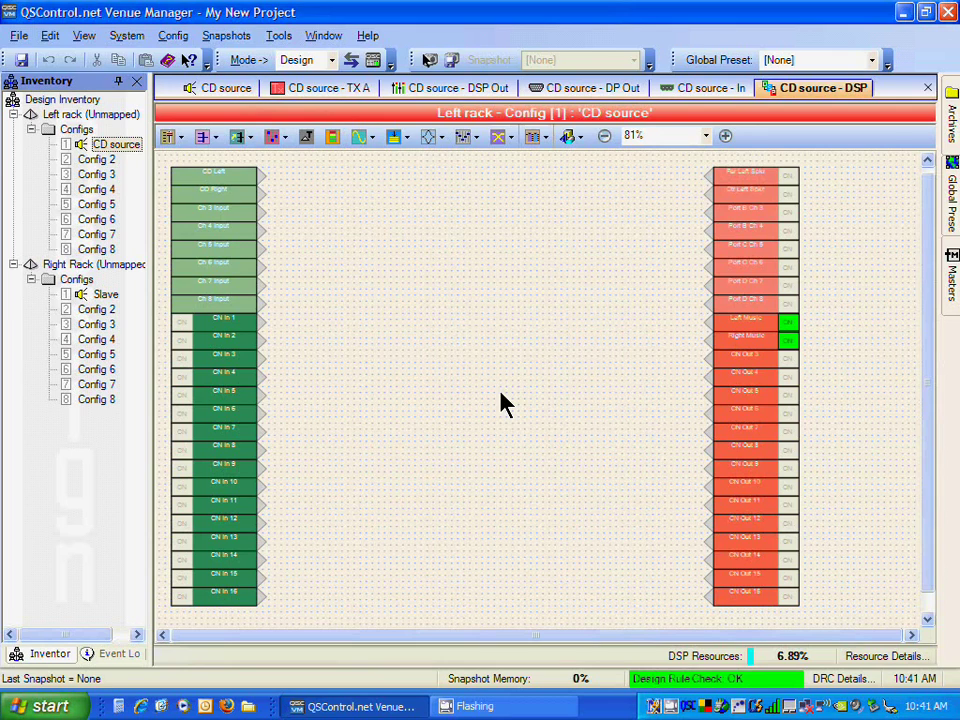
{"action": "left_click", "coordinate": [183, 141]}
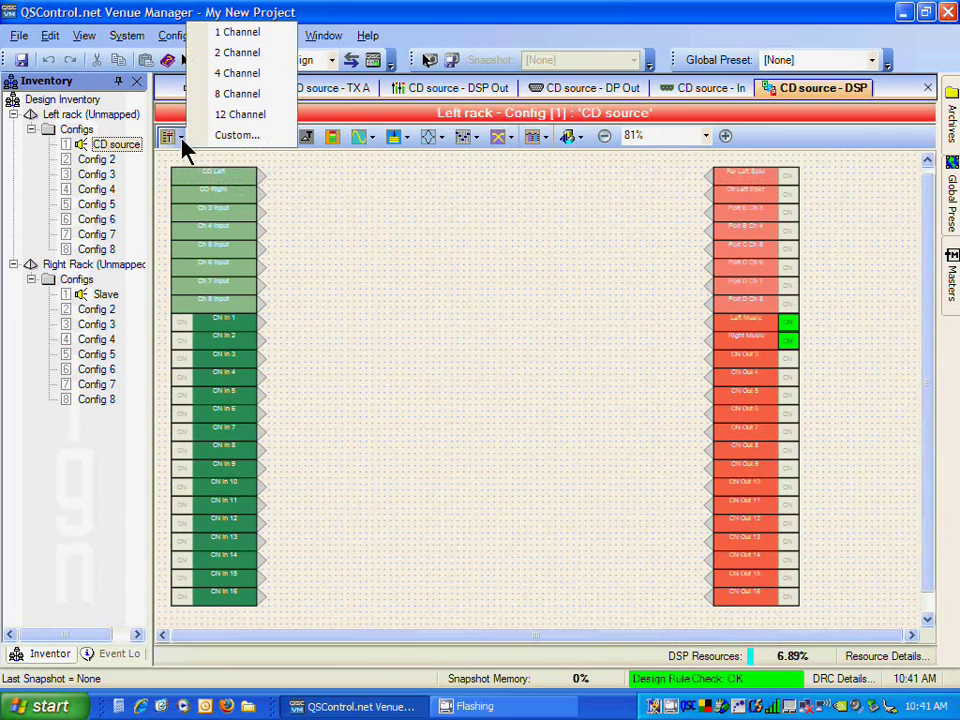
{"action": "left_click", "coordinate": [242, 56]}
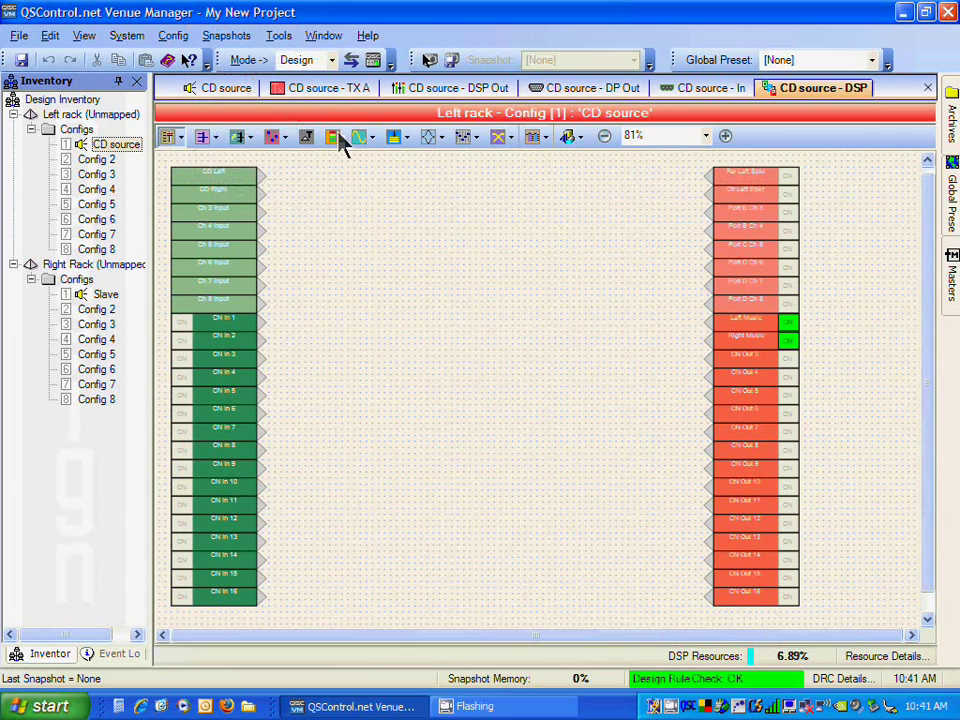
{"action": "left_click", "coordinate": [409, 239]}
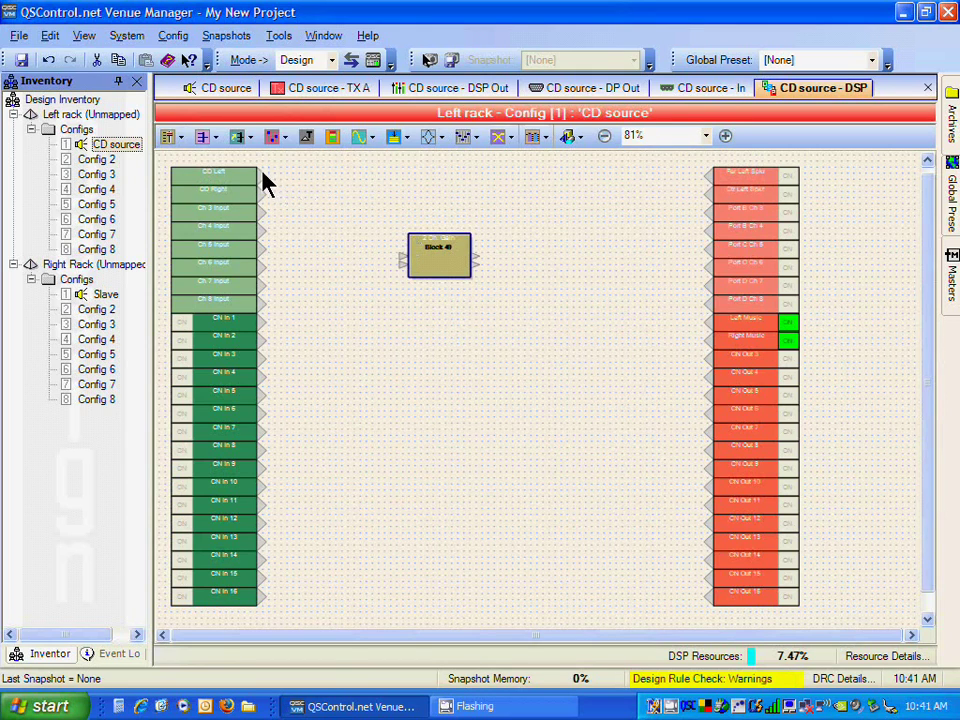
{"action": "left_click_drag", "start_coordinate": [263, 176], "coordinate": [381, 228]}
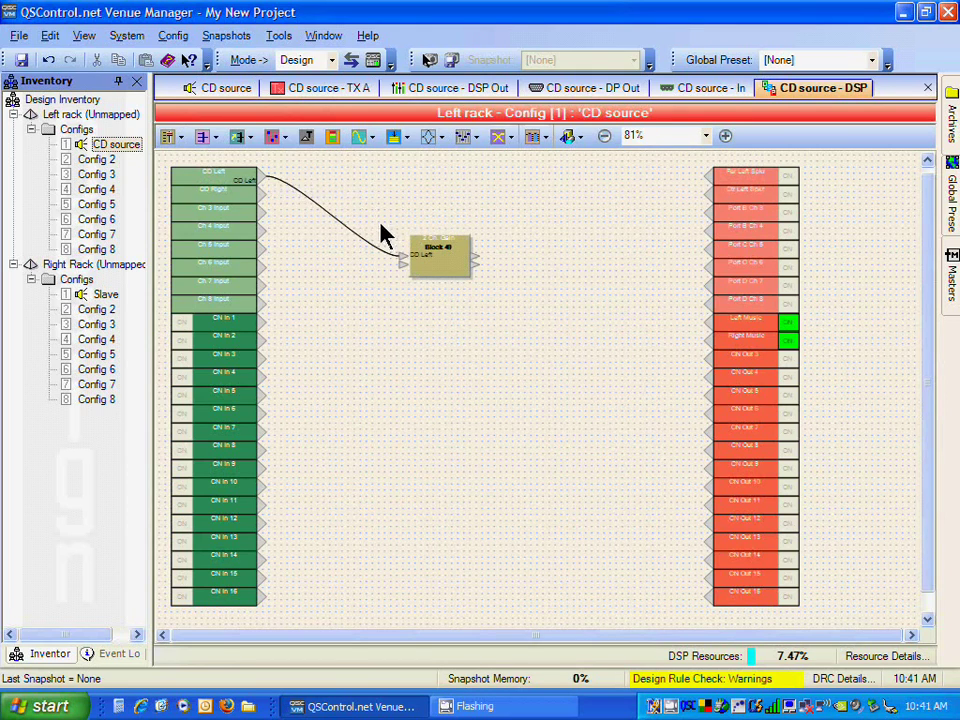
{"action": "left_click_drag", "start_coordinate": [260, 205], "coordinate": [362, 257]}
- Rename the CD Left and CD Right signal labels as BGM L and BGM R
{"action": "left_click", "coordinate": [725, 137]}
{"action": "left_click", "coordinate": [725, 137]}
{"action": "left_click", "coordinate": [725, 137]}
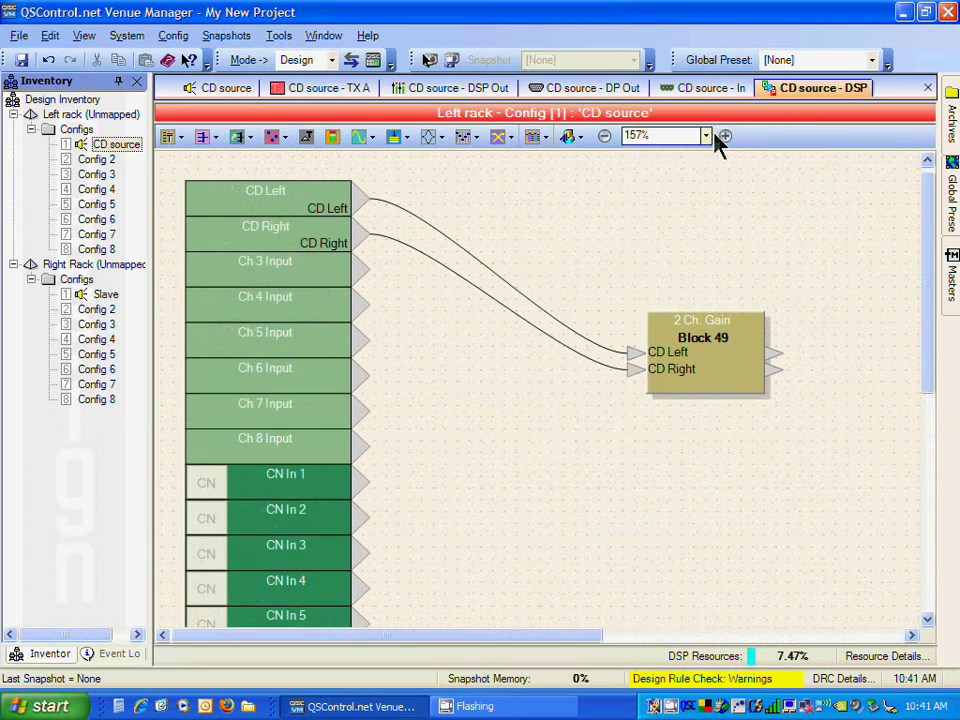
{"action": "left_click", "coordinate": [322, 245]}
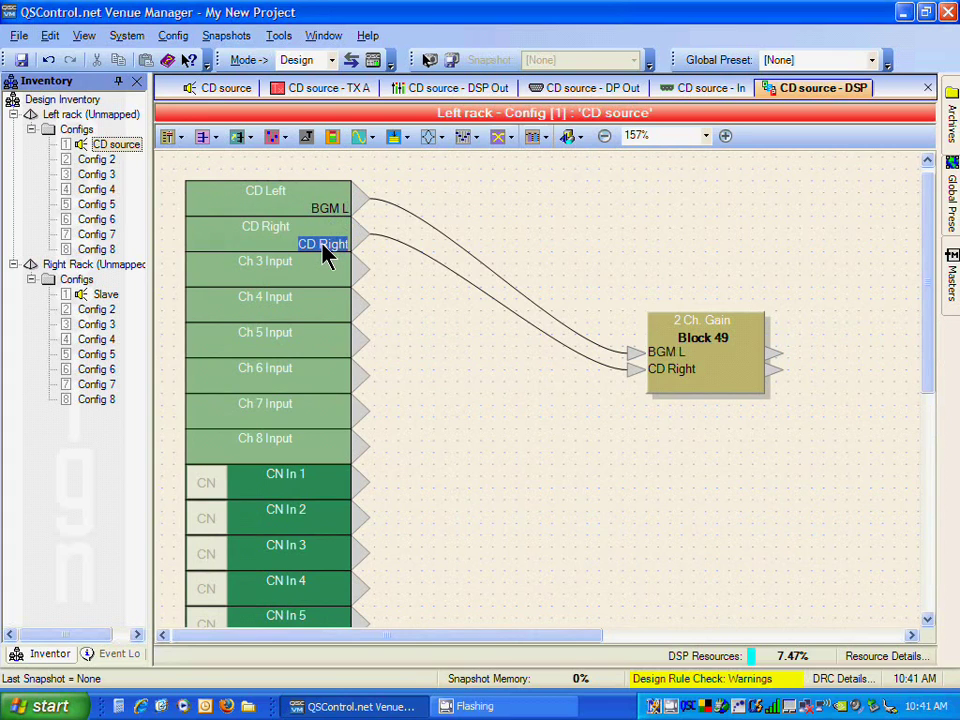
{"action": "type", "text": "BGM R"}
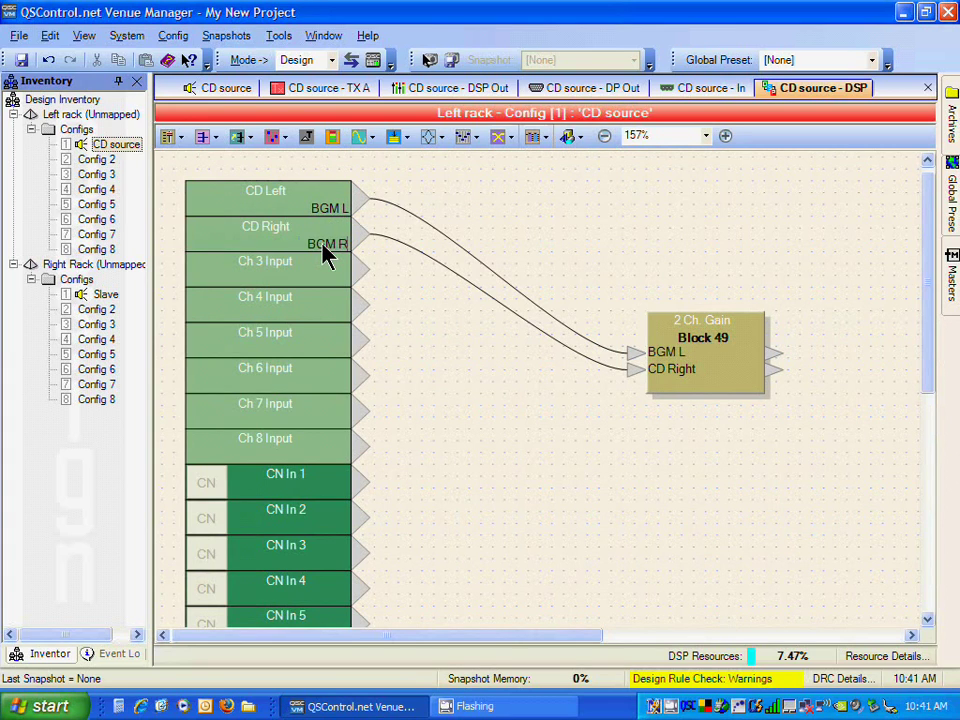
{"action": "key", "text": "Return"}
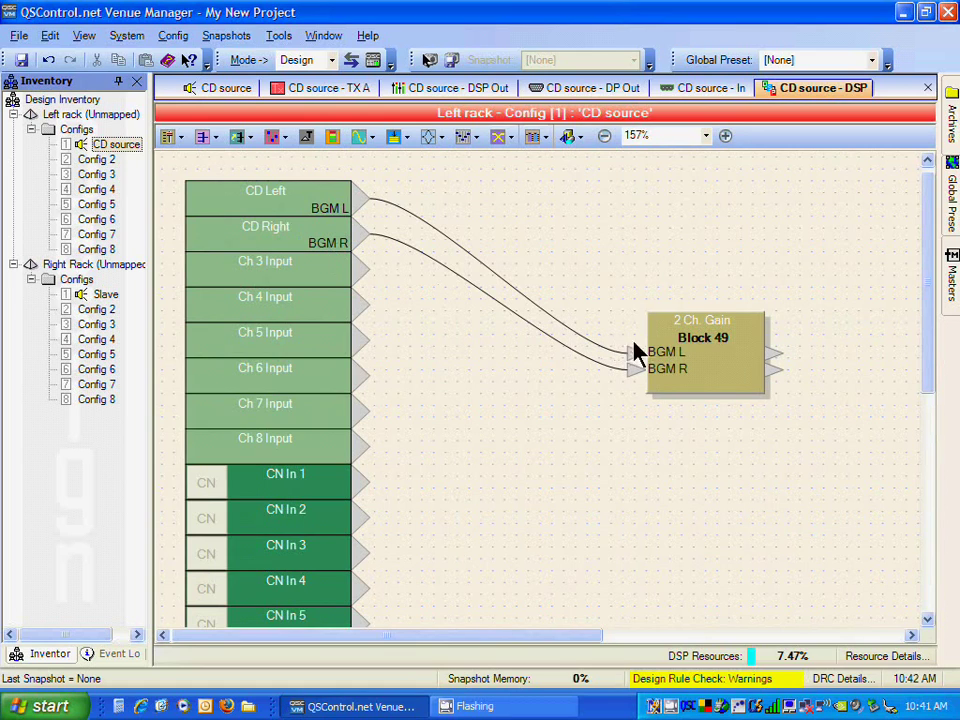
- Move the 2-channel Gain block up and closer to the CD inputs
{"action": "left_click", "coordinate": [699, 345]}
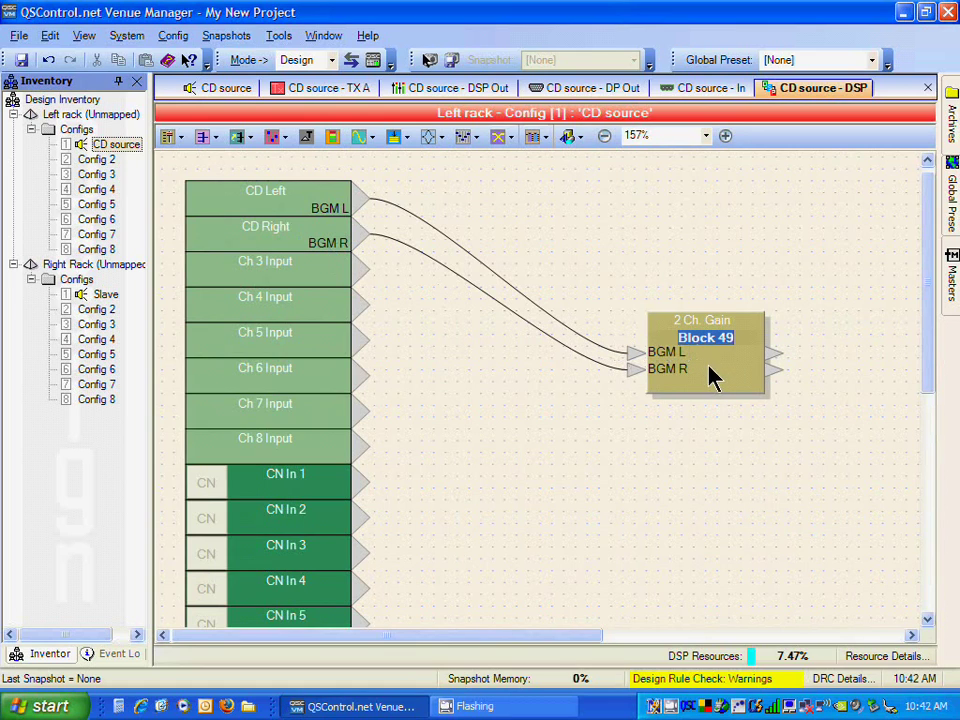
{"action": "left_click", "coordinate": [730, 364]}
{"action": "left_click_drag", "start_coordinate": [741, 378], "coordinate": [668, 294]}
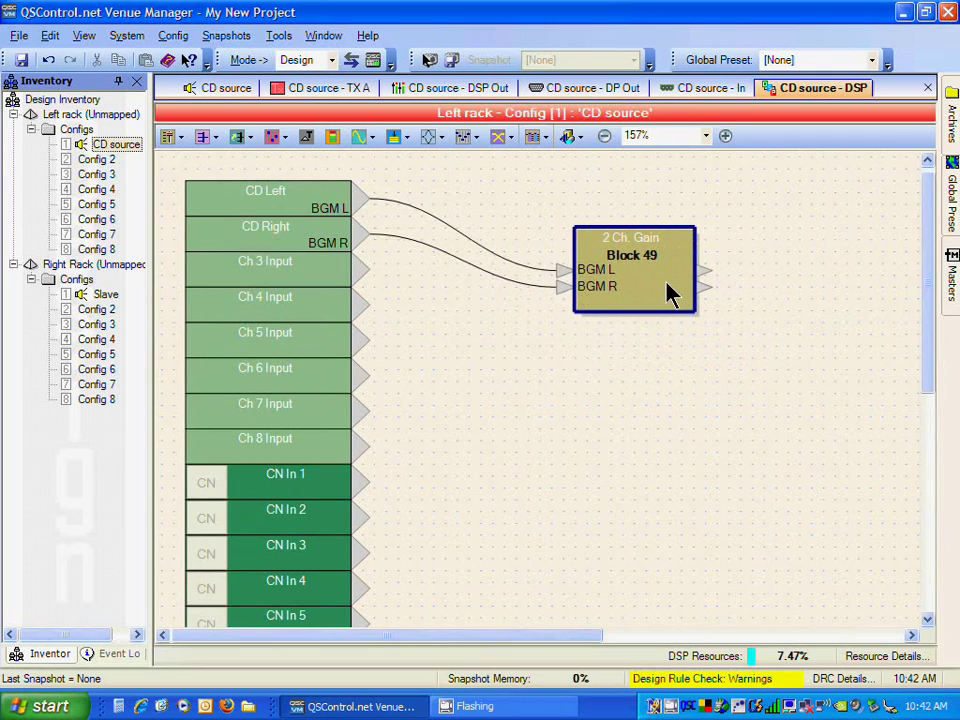
{"action": "left_click", "coordinate": [672, 355]}
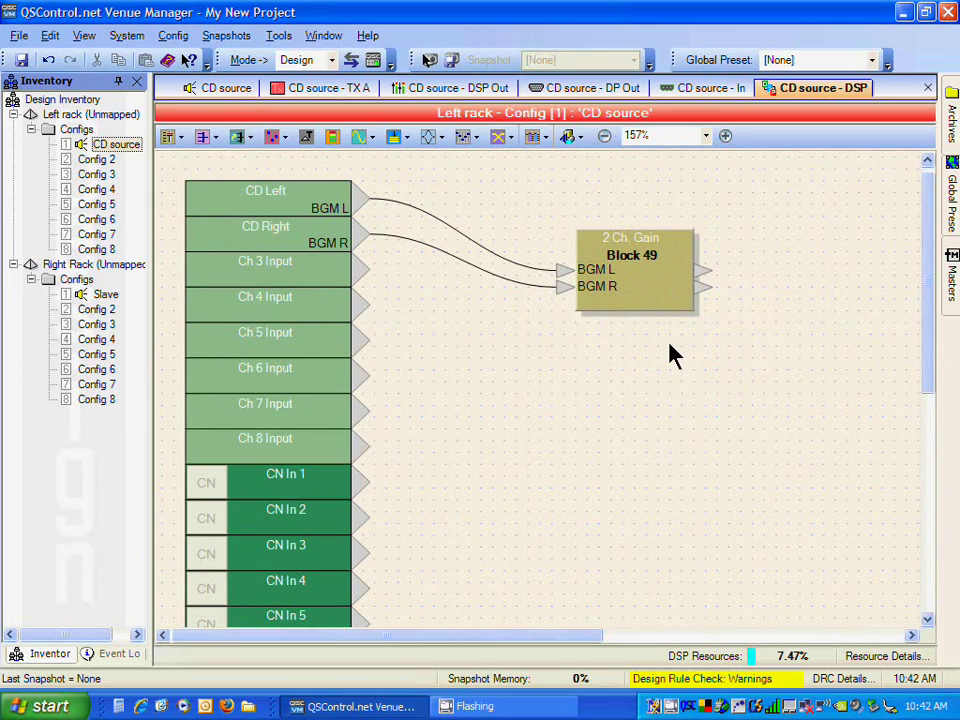
- Rename the 2-channel Gain block as CD Levels
{"action": "double_click", "coordinate": [644, 255]}
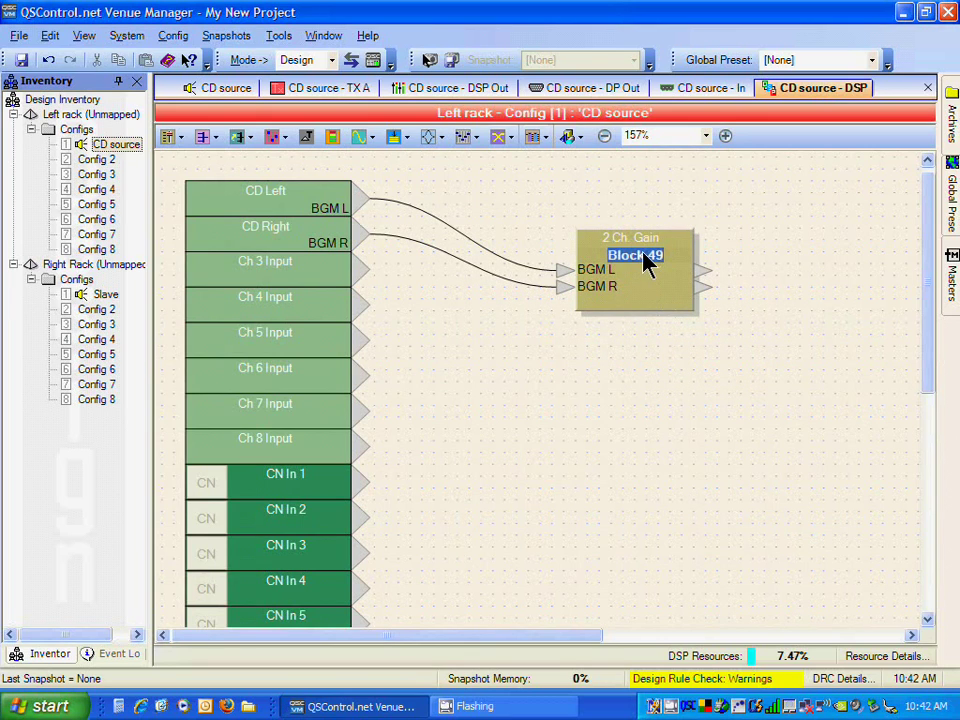
{"action": "type", "text": "CD"}
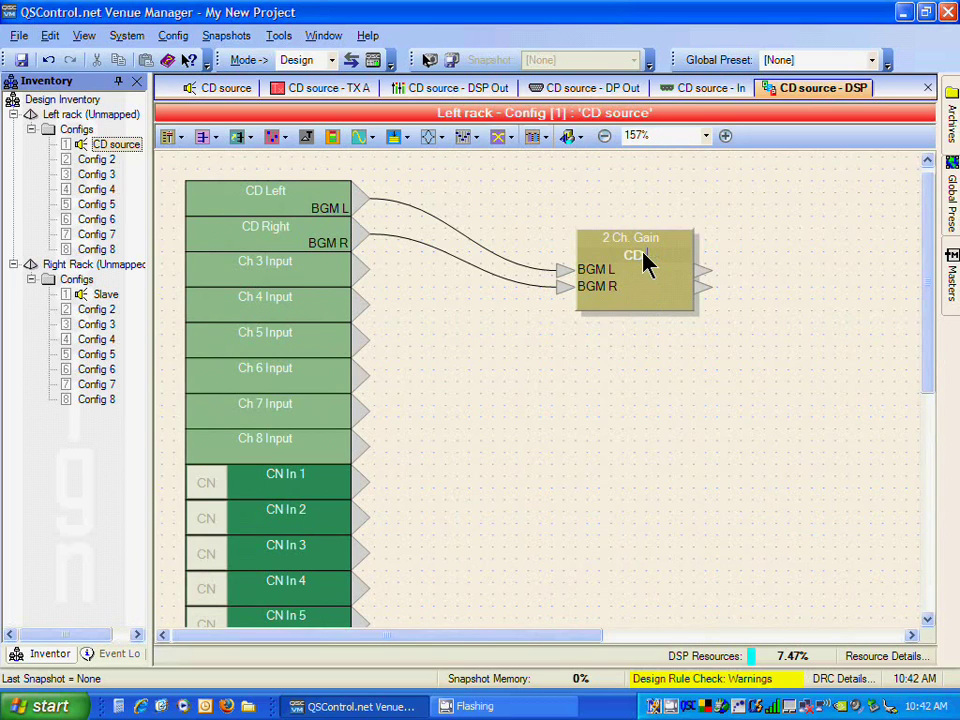
{"action": "type", "text": " Levels"}
{"action": "left_click", "coordinate": [643, 364]}
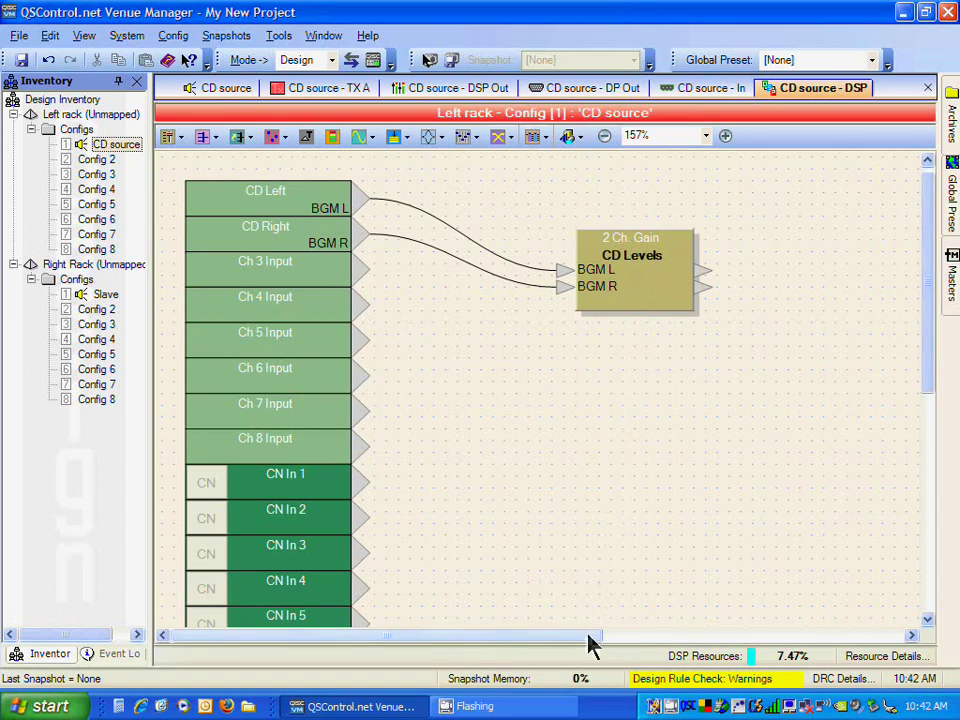
{"action": "left_click_drag", "start_coordinate": [591, 637], "coordinate": [786, 637]}
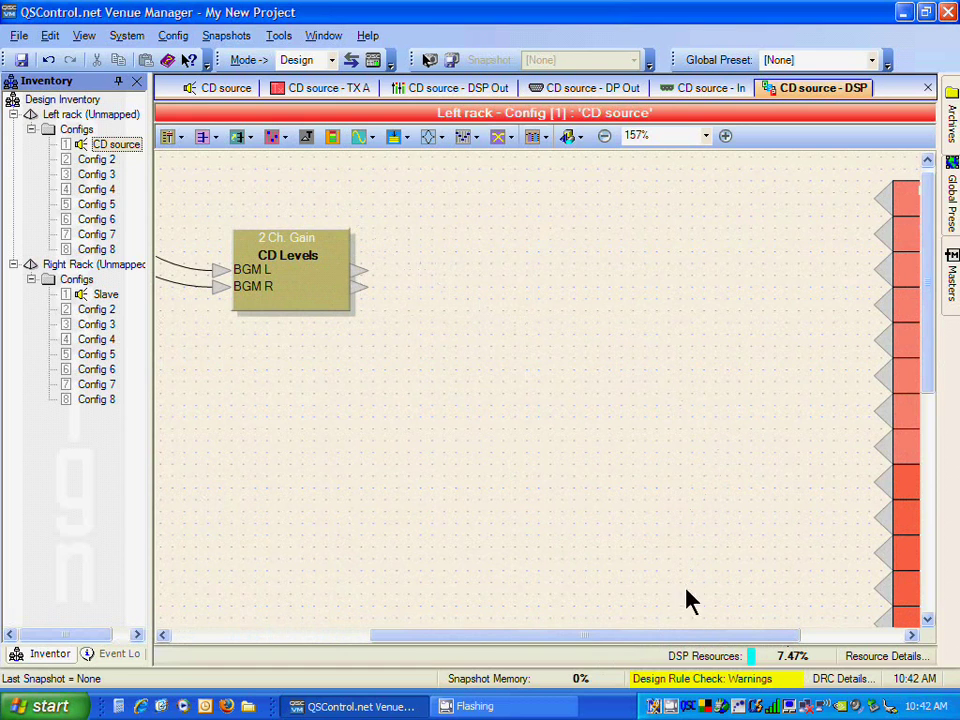
- Wire both CD Levels outputs to the Far Left Spkr and Ctr Left Spkr outputs in one operation
{"action": "left_click_drag", "start_coordinate": [686, 635], "coordinate": [746, 638]}
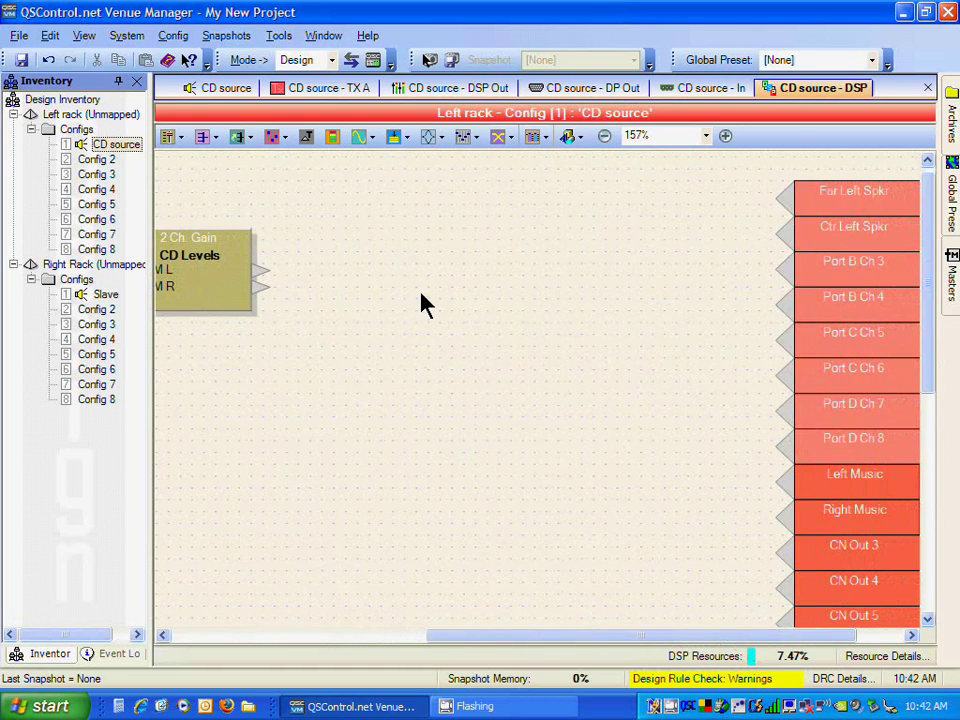
{"action": "left_click_drag", "start_coordinate": [328, 223], "coordinate": [232, 347]}
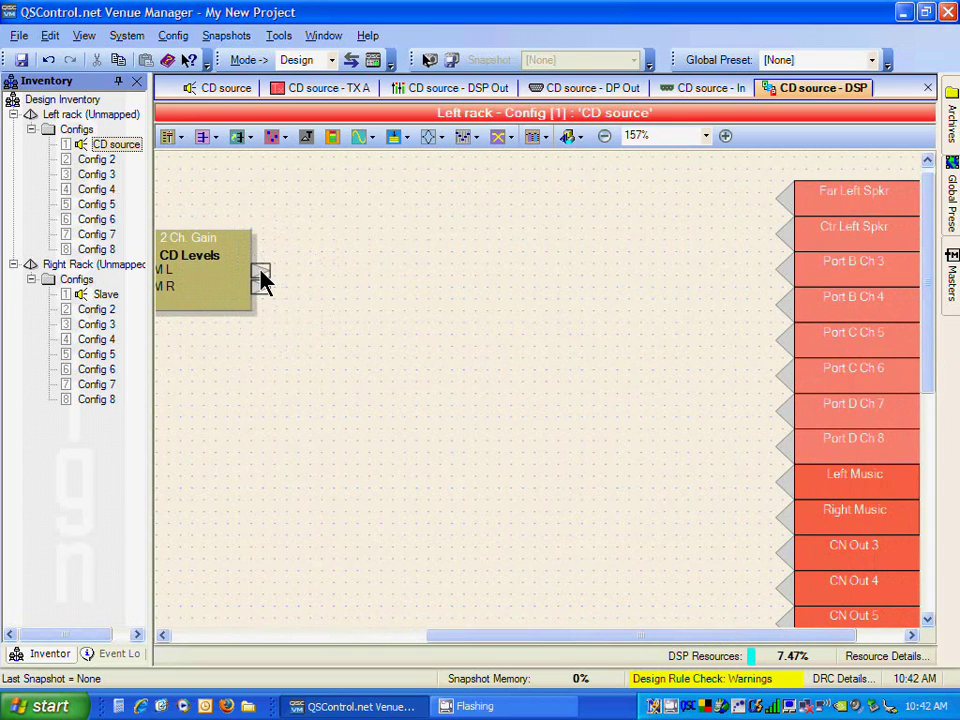
{"action": "left_click_drag", "start_coordinate": [262, 280], "coordinate": [720, 190]}
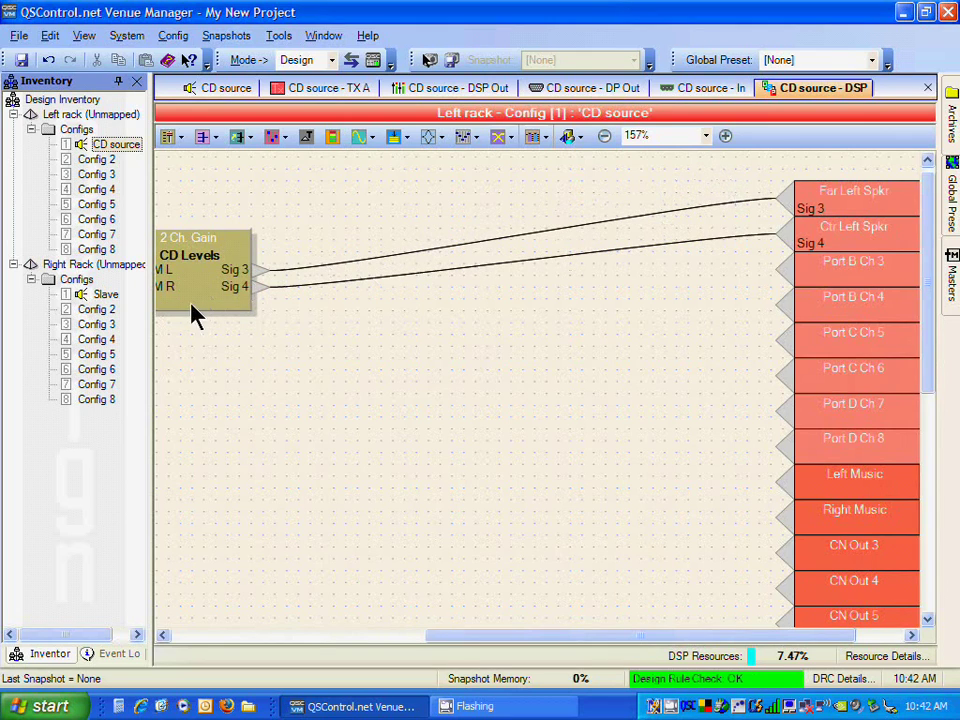
- Delete both wires running from the CD Levels block to the Far Left Spkr and Ctr Left Spkr outputs
{"action": "left_click", "coordinate": [294, 287]}
{"action": "key", "text": "Delete"}
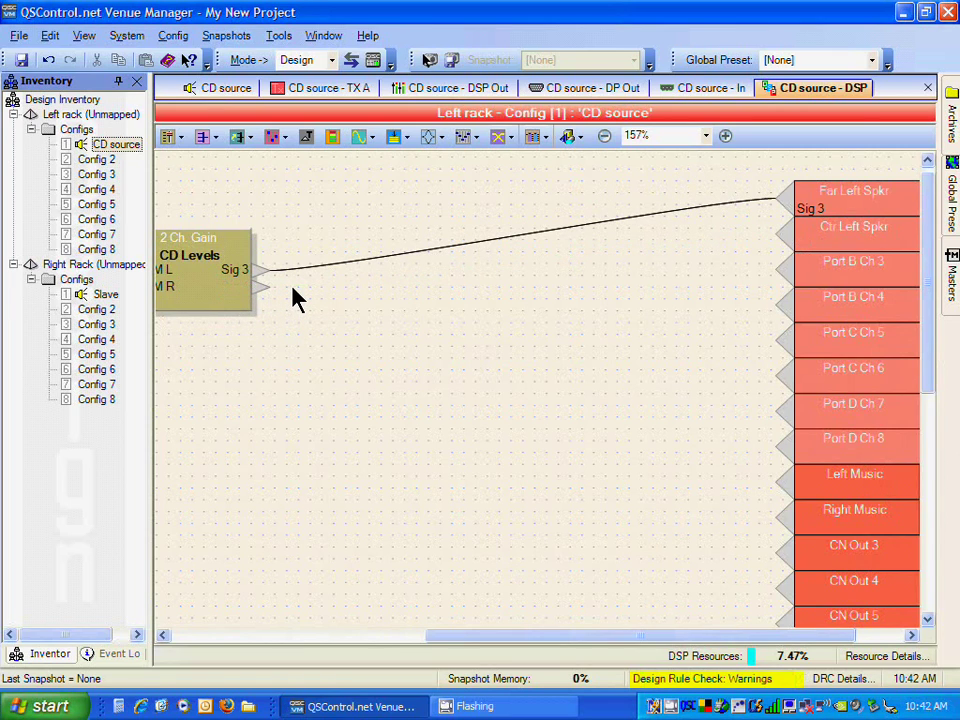
{"action": "left_click", "coordinate": [303, 269]}
{"action": "key", "text": "Delete"}
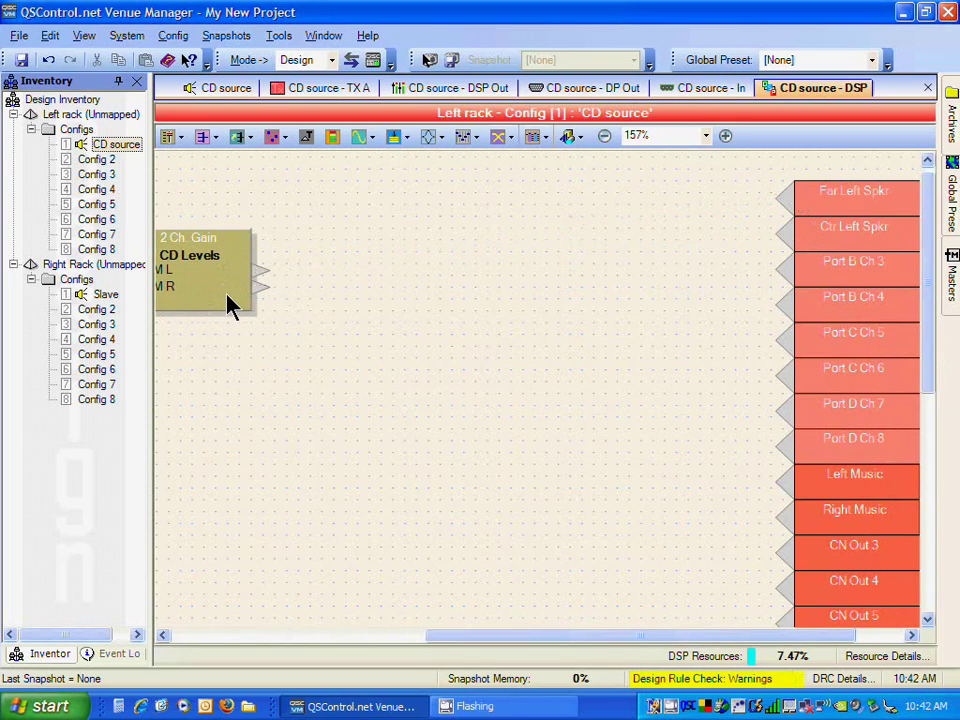
- Wire the CD Levels outputs to Far Left Spkr and Ctr Left Spkr, and name the signals BGM L and BGM R
{"action": "left_click_drag", "start_coordinate": [304, 231], "coordinate": [690, 208]}
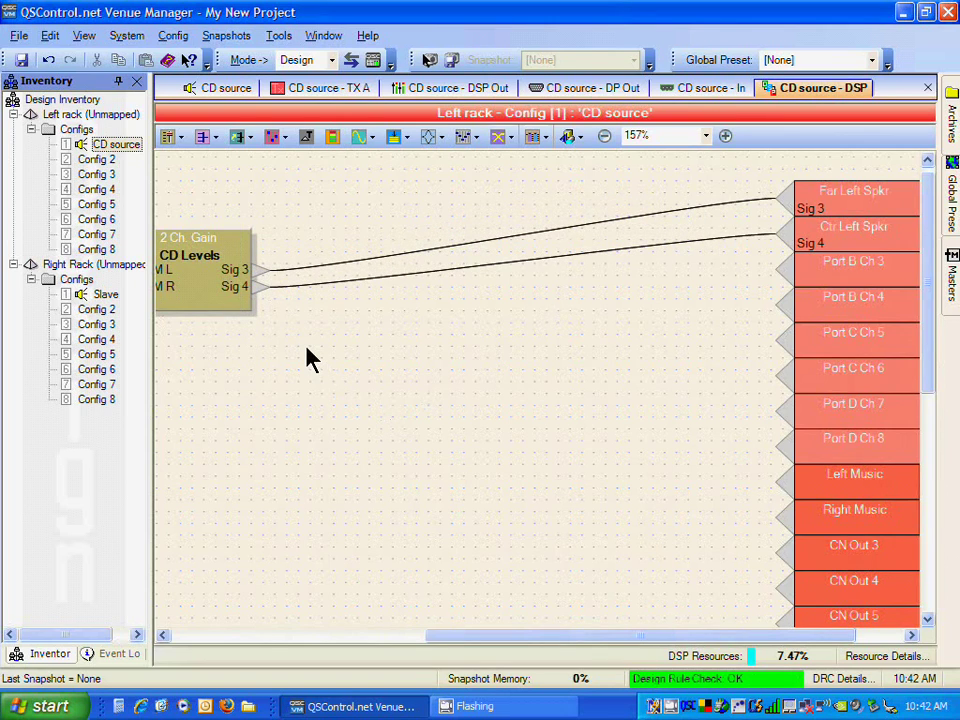
{"action": "double_click", "coordinate": [239, 270]}
{"action": "type", "text": "BGM L"}
{"action": "key", "text": "Return"}
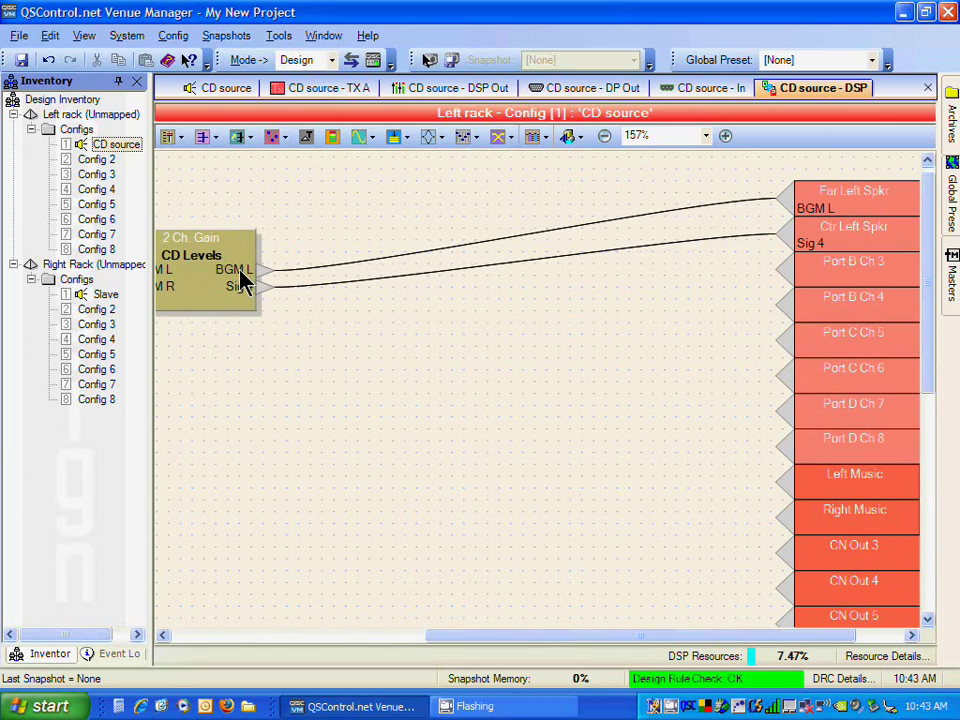
{"action": "double_click", "coordinate": [245, 290]}
{"action": "key", "text": "Return"}
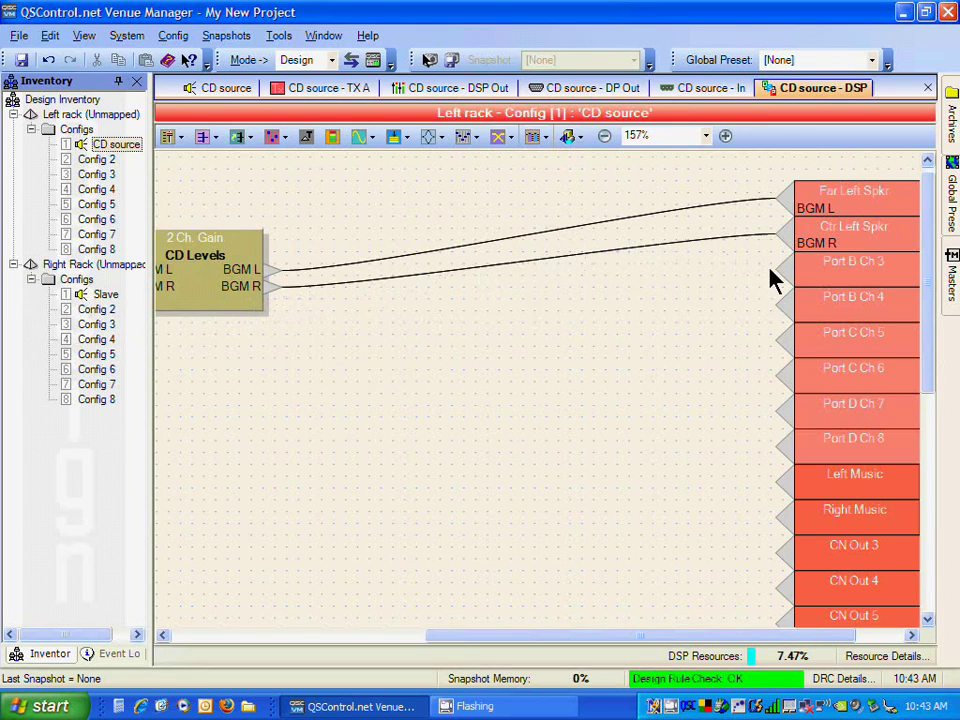
- Replace the BGM R wire into Ctr Left Spkr with one from the CD Levels block's BGM L output
{"action": "left_click", "coordinate": [714, 241]}
{"action": "left_click", "coordinate": [714, 242]}
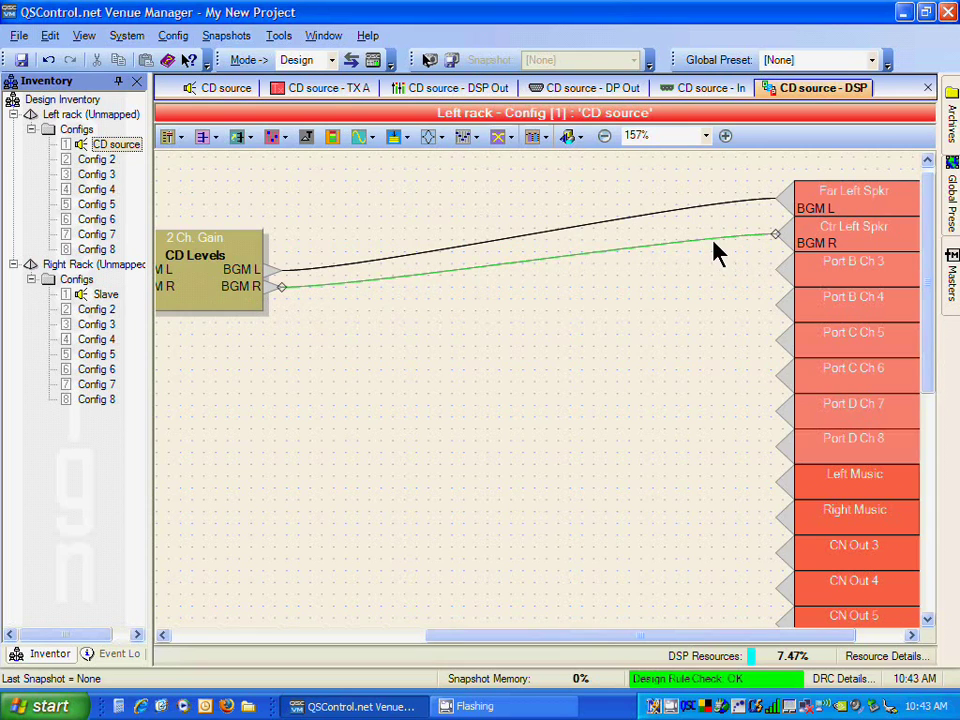
{"action": "key", "text": "Delete"}
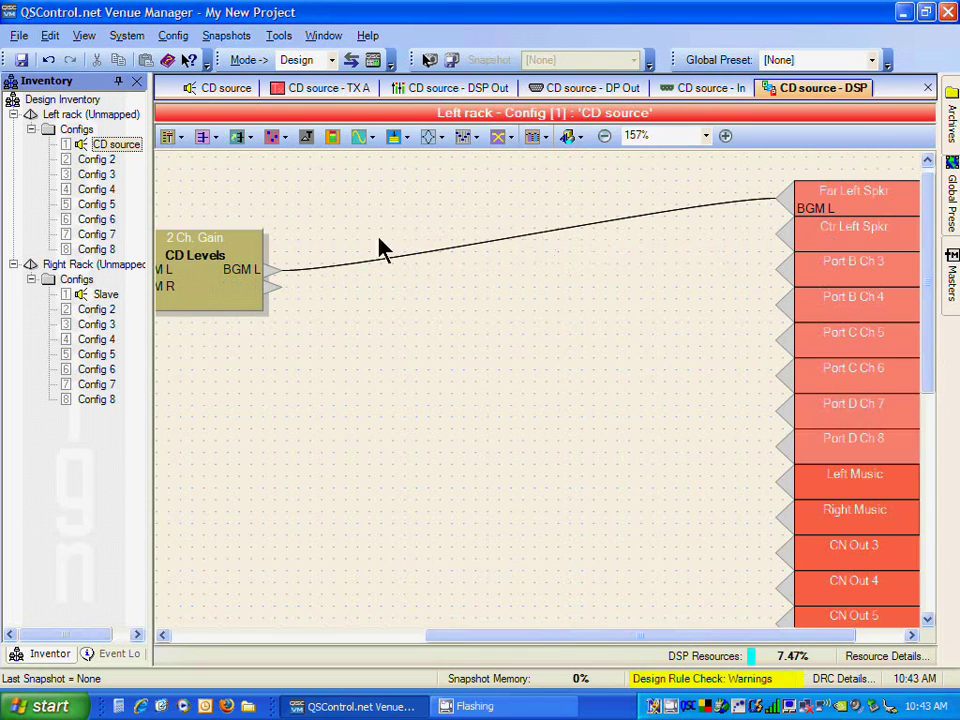
{"action": "left_click_drag", "start_coordinate": [270, 271], "coordinate": [778, 236]}
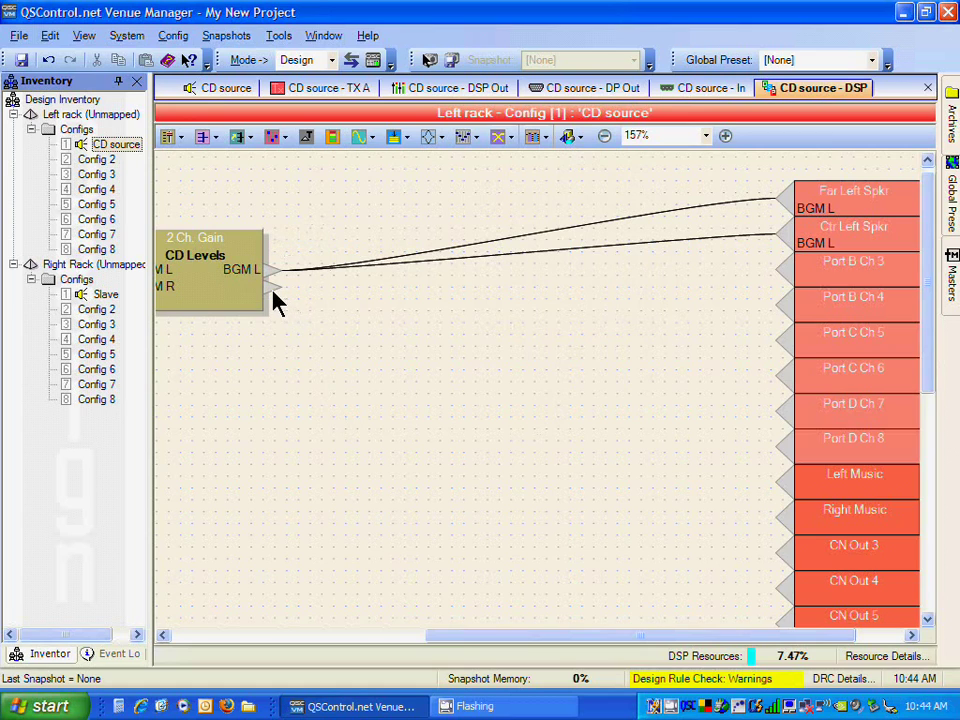
- Wire the second CD Levels output to both Left Music and Right Music, and name its signal BGM R
{"action": "left_click_drag", "start_coordinate": [273, 293], "coordinate": [692, 499]}
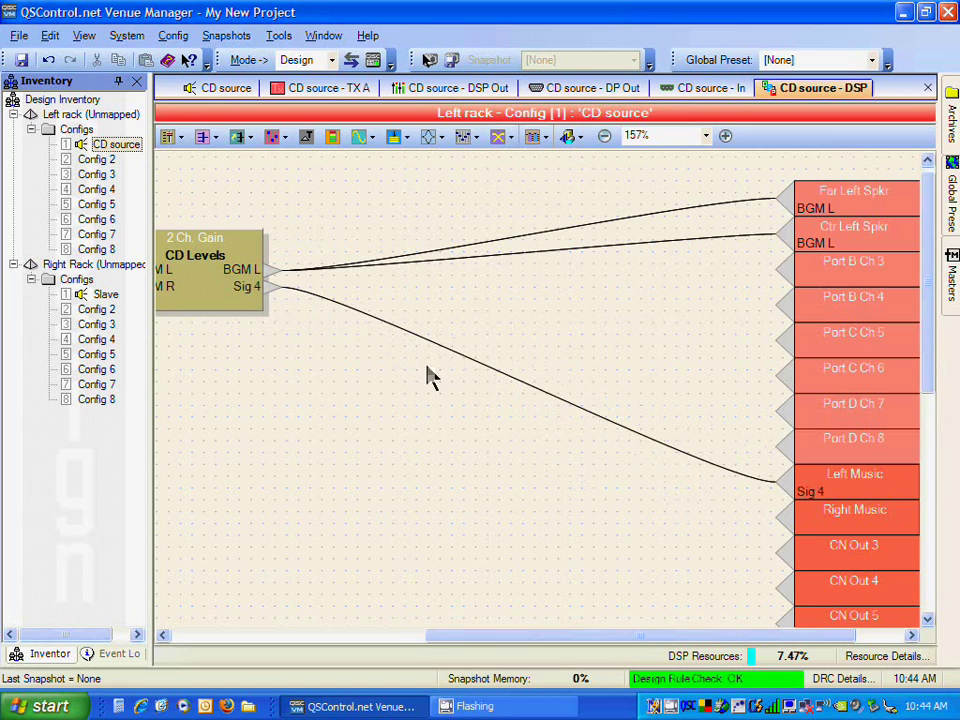
{"action": "left_click_drag", "start_coordinate": [270, 296], "coordinate": [727, 527]}
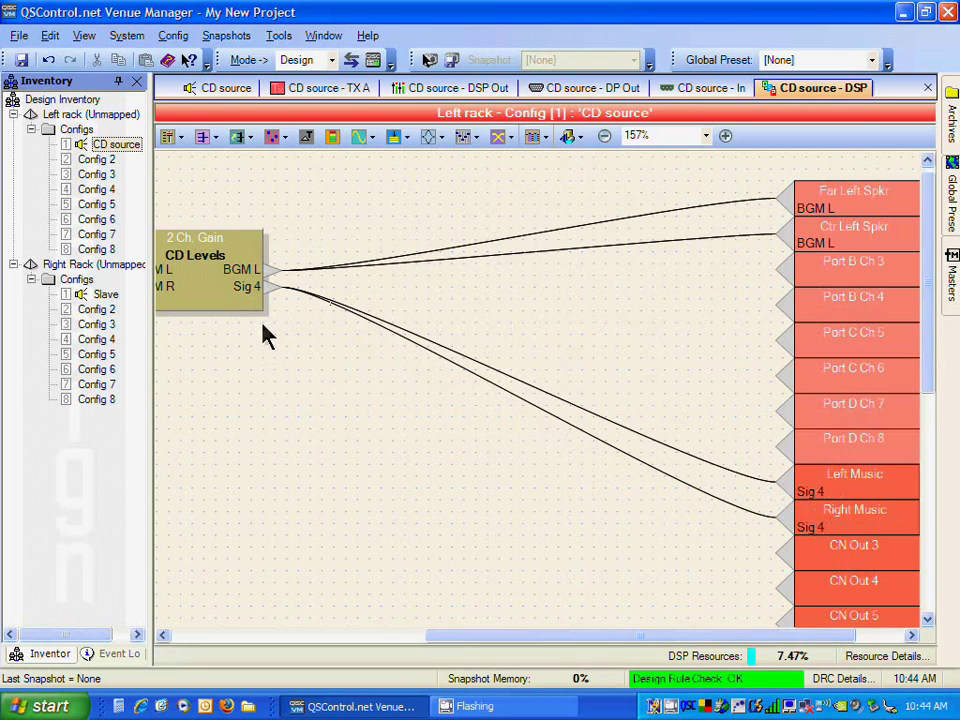
{"action": "double_click", "coordinate": [245, 288]}
{"action": "key", "text": "Return"}
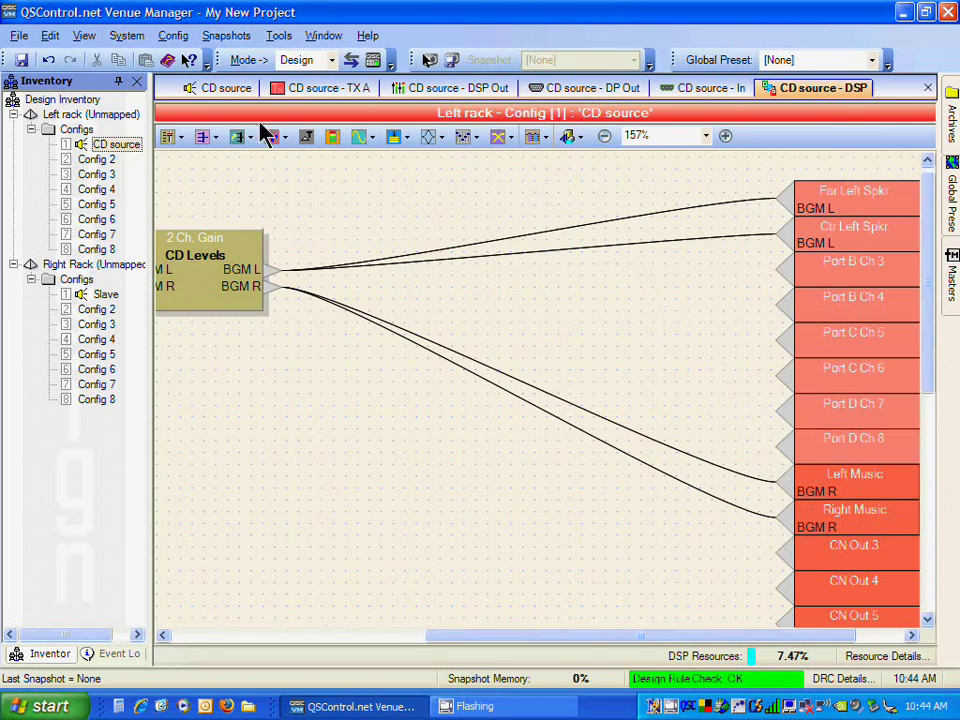
- In the CD source configuration, rename the Left Music output as Right Feed and delete the Right Music connection to CobraNet TX A
{"action": "left_click", "coordinate": [226, 91]}
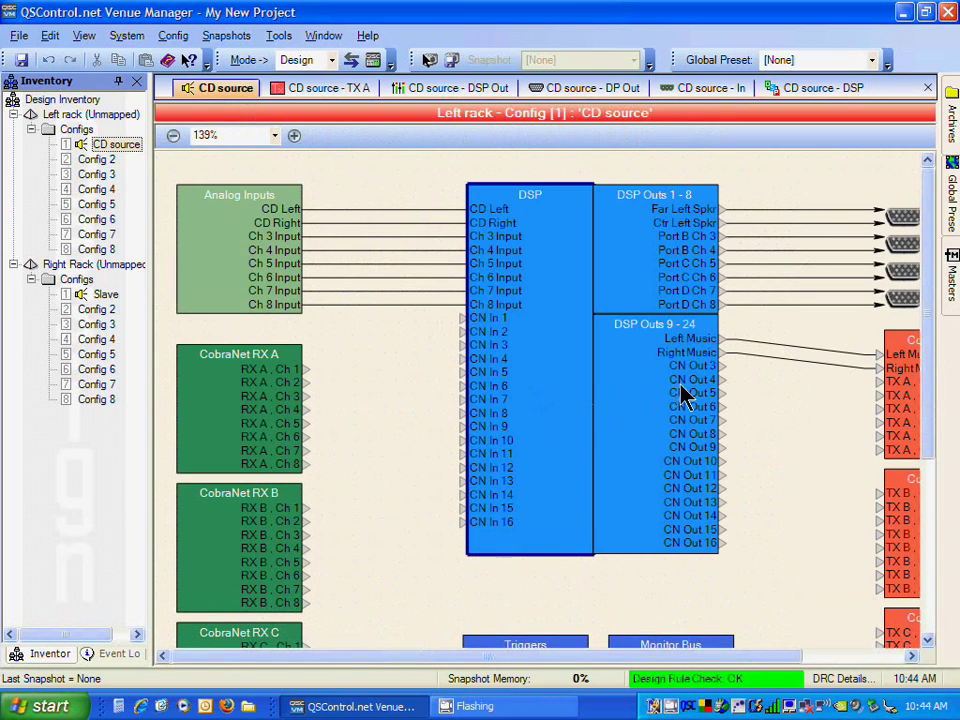
{"action": "left_click", "coordinate": [702, 343]}
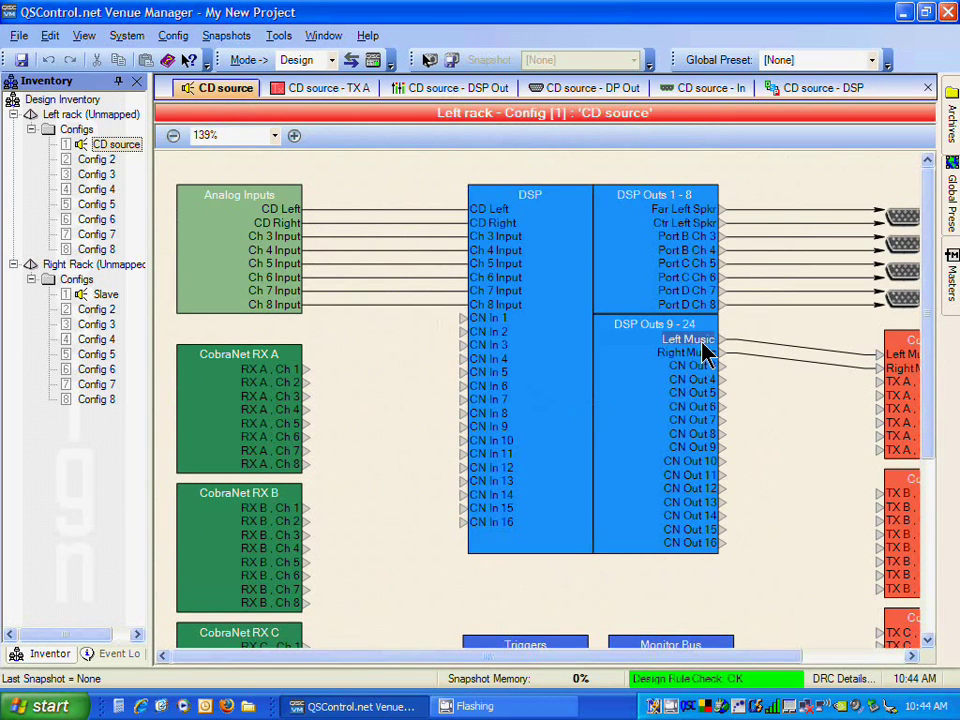
{"action": "type", "text": "Right Feed"}
{"action": "key", "text": "Return"}
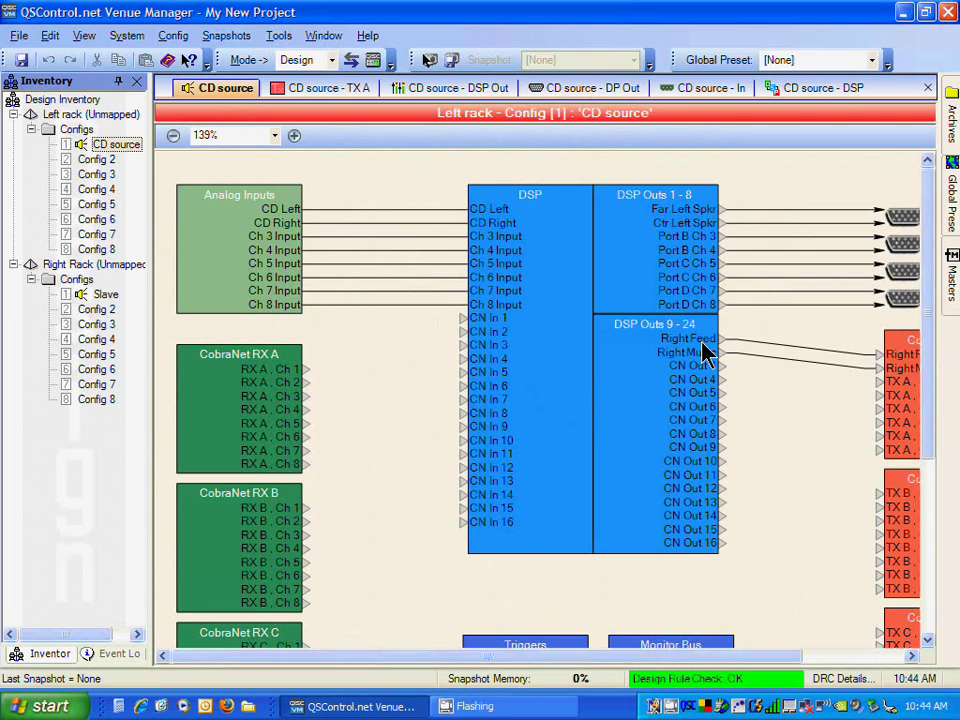
{"action": "left_click", "coordinate": [760, 358]}
{"action": "key", "text": "Delete"}
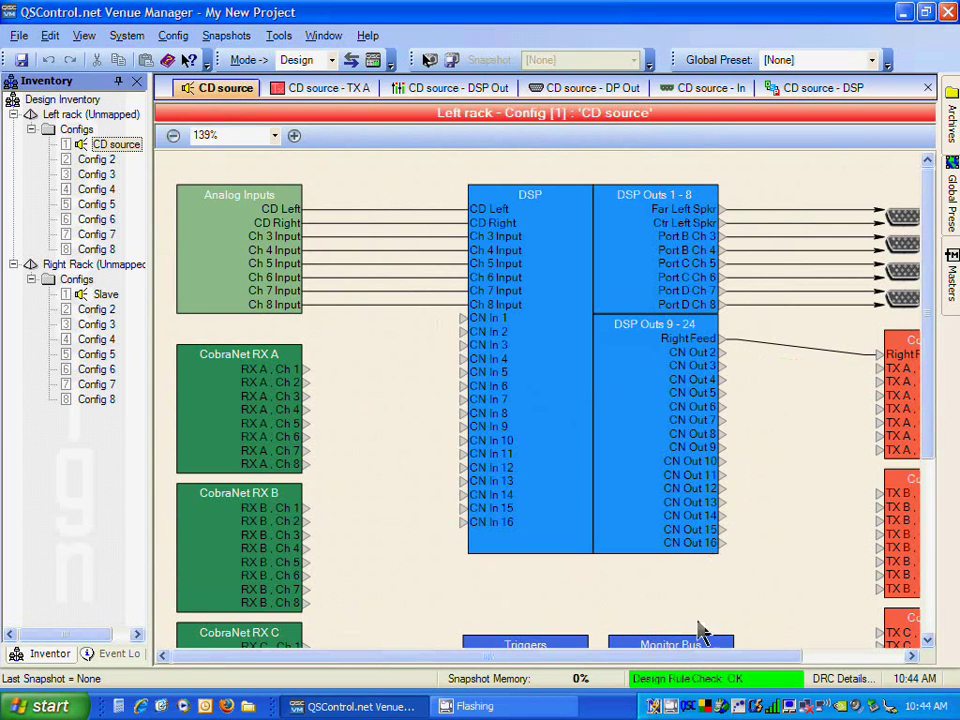
- Set the resolution of CobraNet TX A channel 2 to Off
{"action": "left_click_drag", "start_coordinate": [701, 656], "coordinate": [830, 635]}
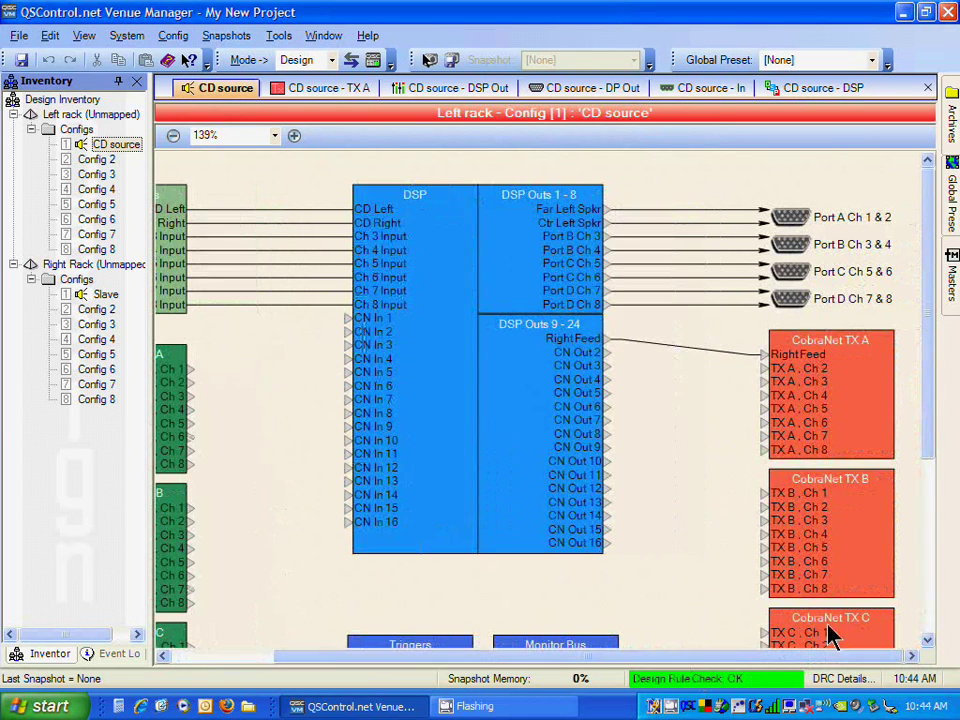
{"action": "double_click", "coordinate": [846, 414]}
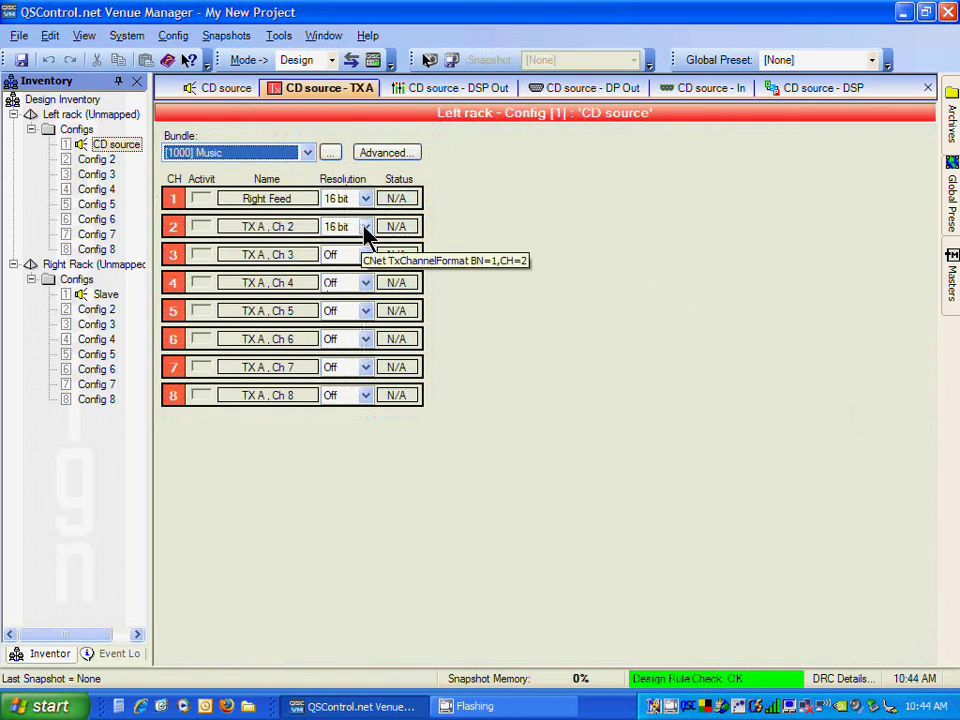
{"action": "left_click", "coordinate": [364, 227]}
{"action": "left_click", "coordinate": [355, 243]}
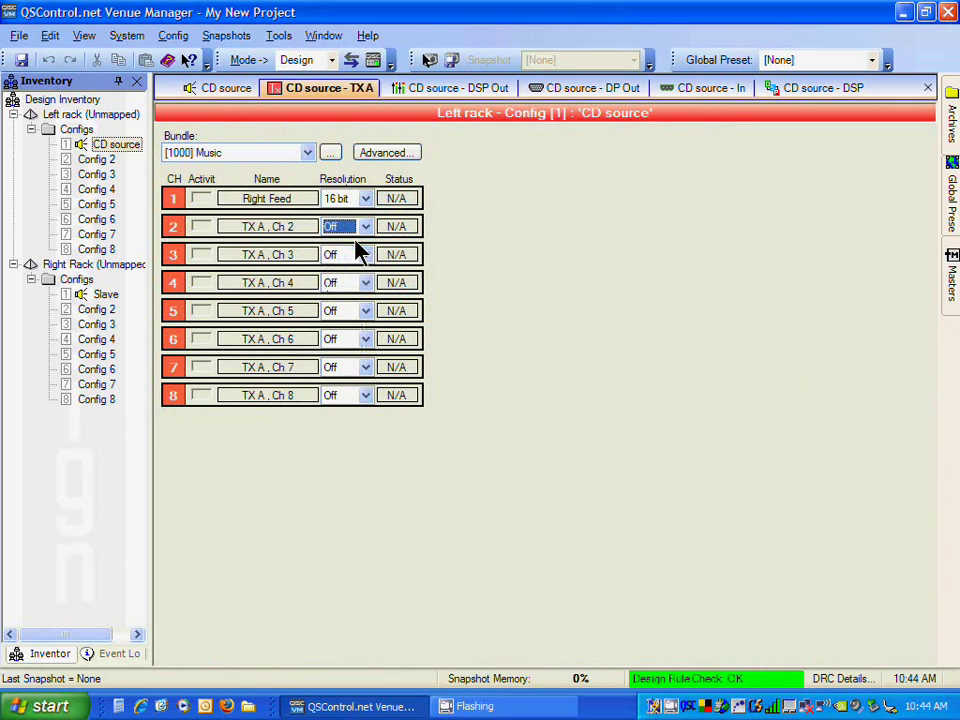
- Delete the BGM R wire into CN Out 2 in the CD source DSP schematic
{"action": "left_click", "coordinate": [226, 88]}
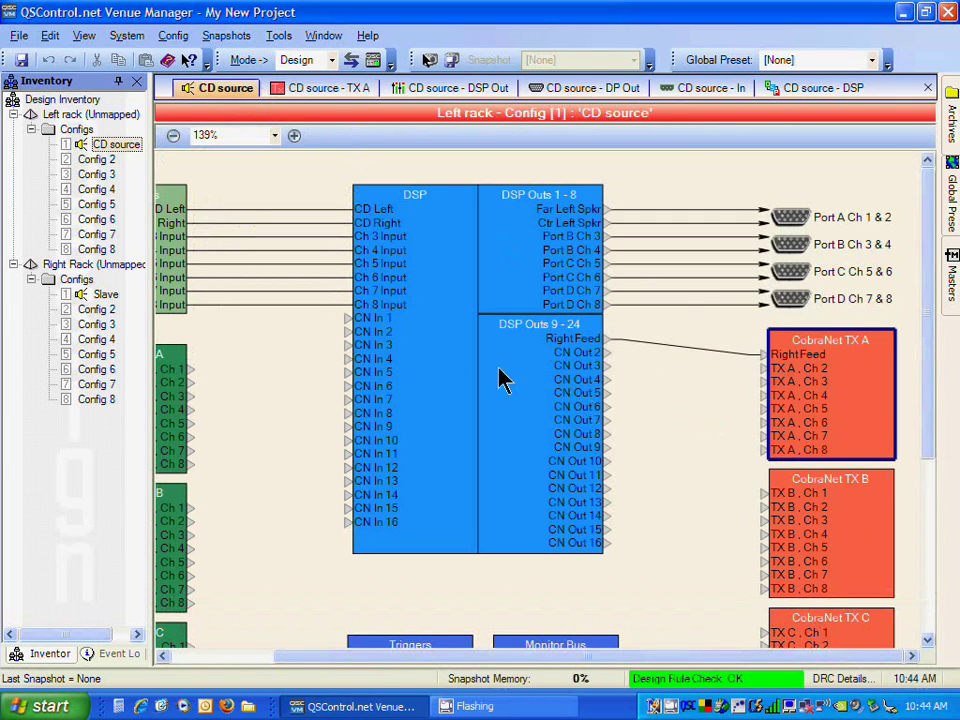
{"action": "double_click", "coordinate": [431, 347]}
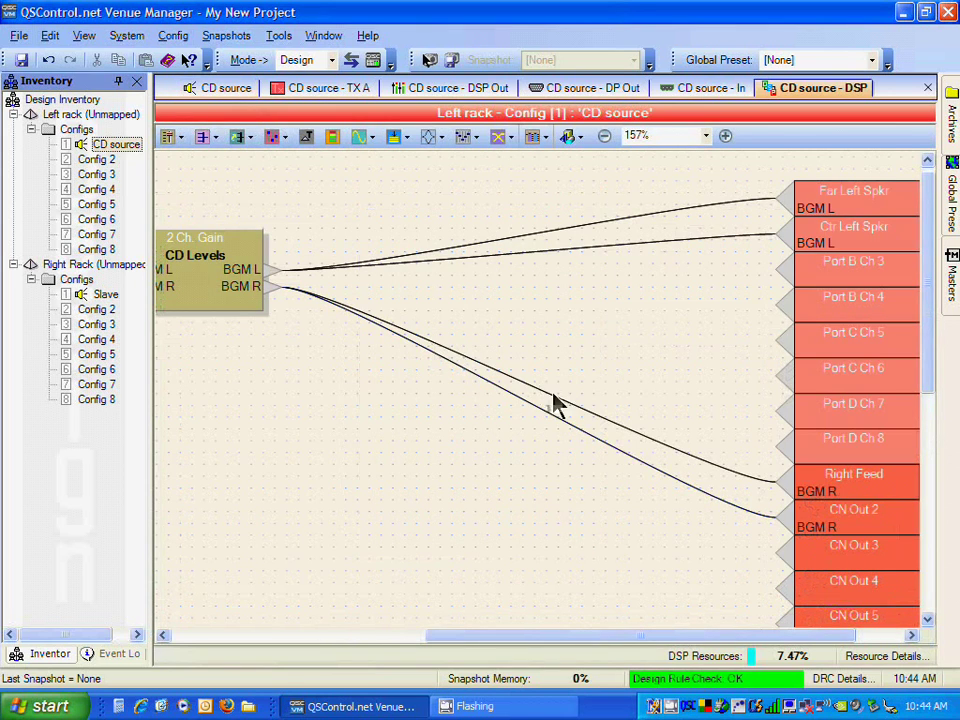
{"action": "left_click", "coordinate": [697, 493]}
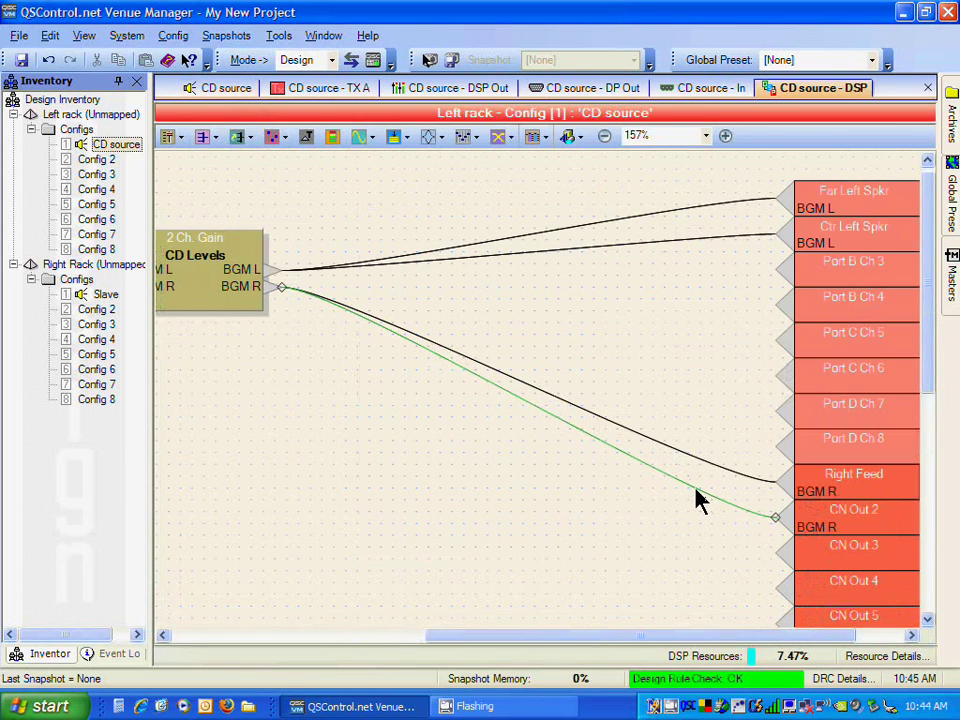
{"action": "left_click_drag", "start_coordinate": [703, 643], "coordinate": [815, 640]}
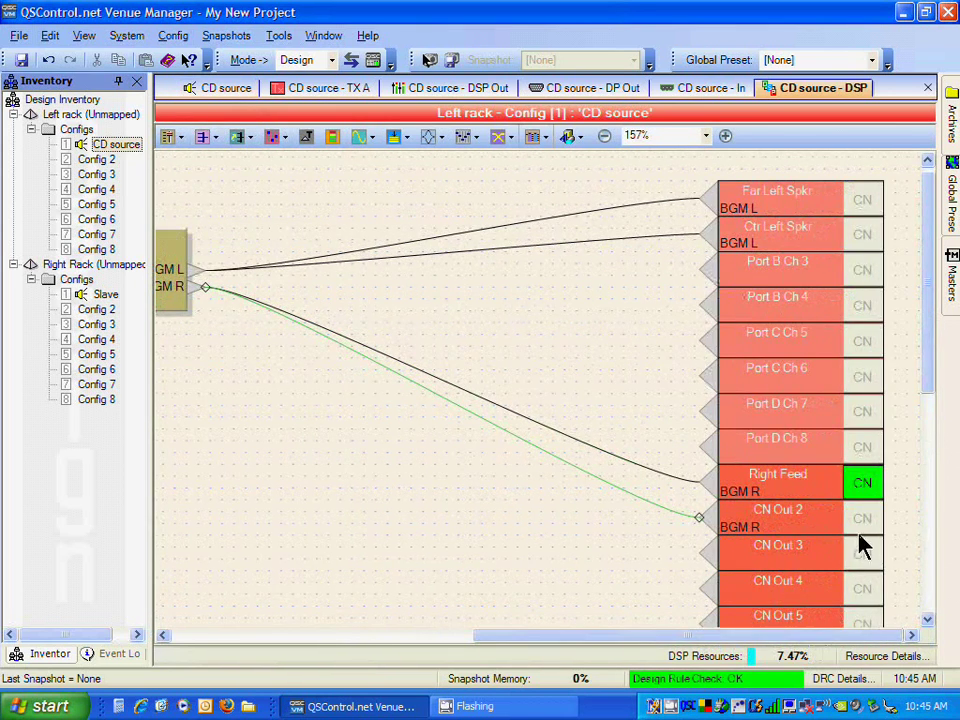
{"action": "key", "text": "Delete"}
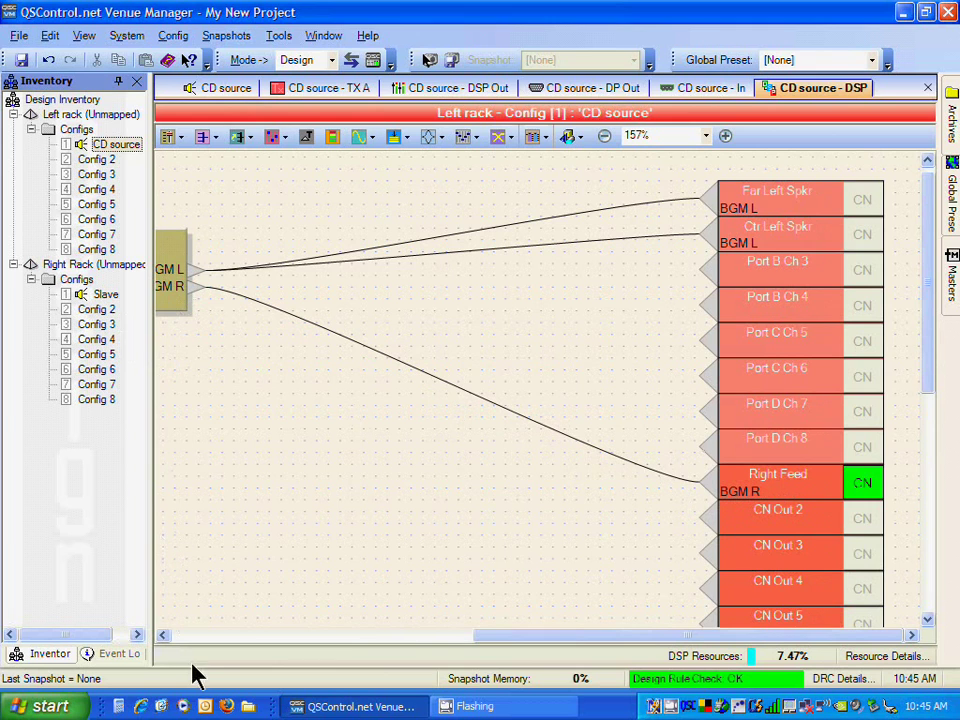
- Fit the whole DSP schematic in view and hide its unused I/O blocks
{"action": "left_click_drag", "start_coordinate": [516, 637], "coordinate": [493, 638]}
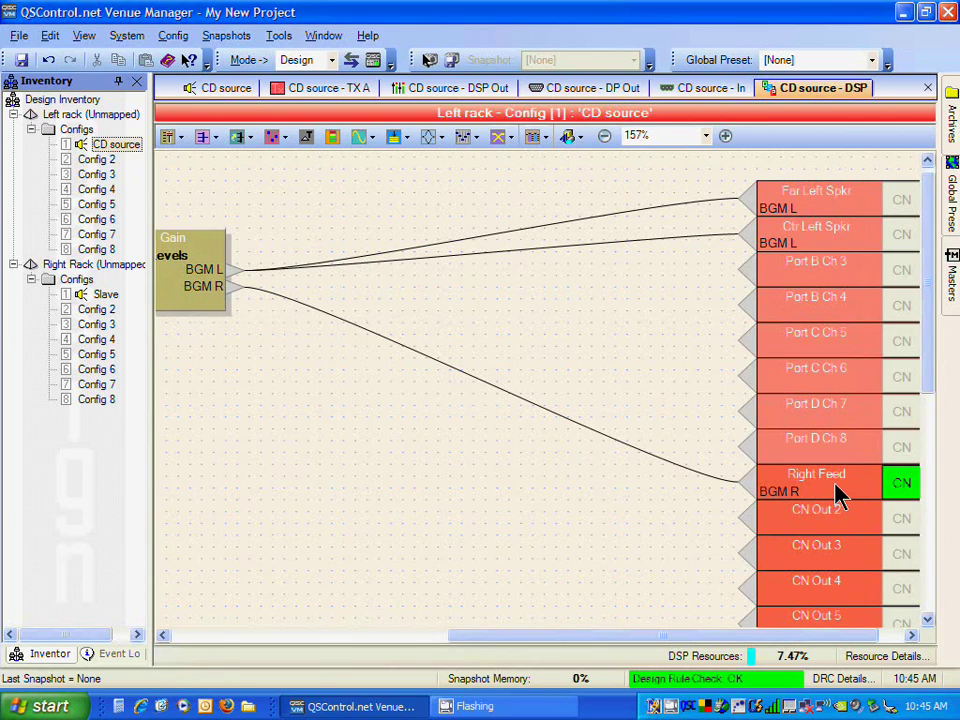
{"action": "mouse_move", "coordinate": [572, 637]}
{"action": "left_mouse_down"}
{"action": "mouse_move", "coordinate": [447, 653]}
{"action": "mouse_move", "coordinate": [565, 640]}
{"action": "left_mouse_up"}
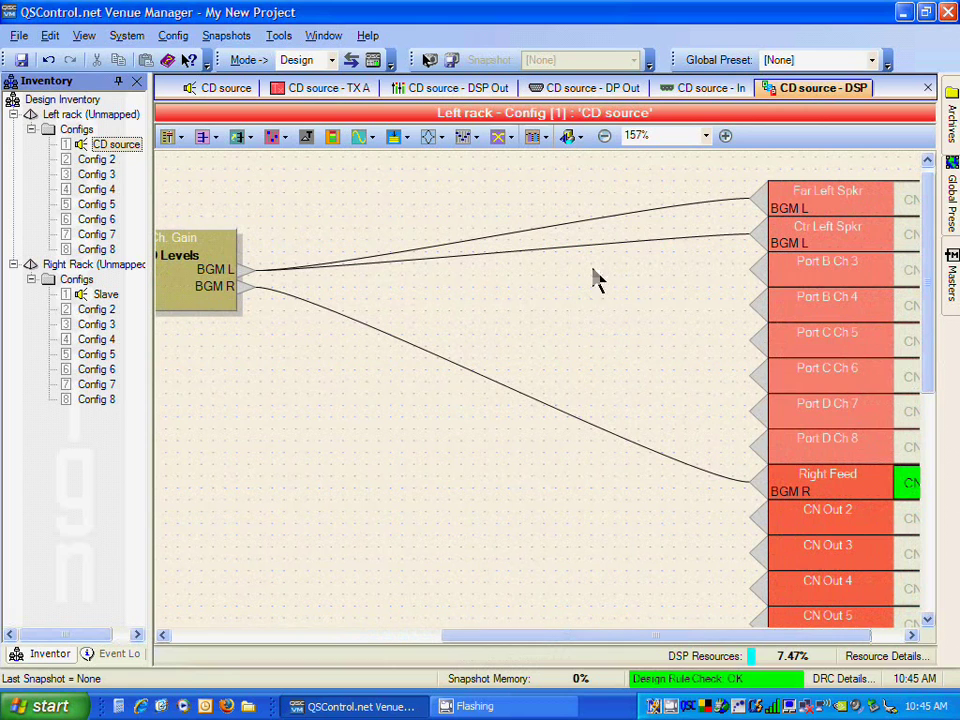
{"action": "left_click", "coordinate": [706, 138]}
{"action": "left_click", "coordinate": [673, 216]}
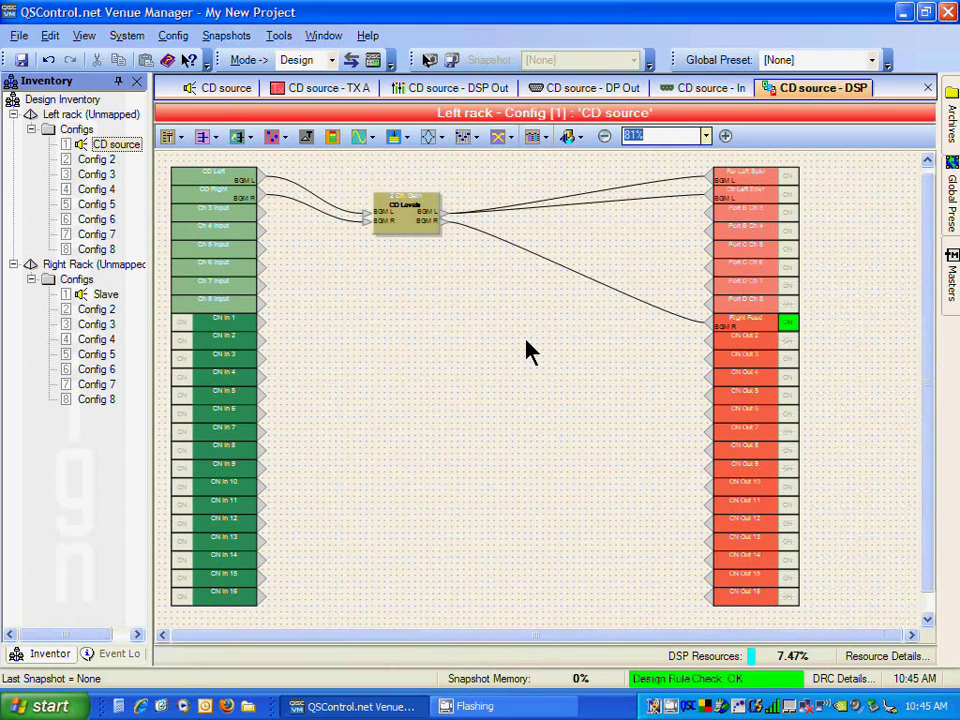
{"action": "right_click", "coordinate": [387, 273]}
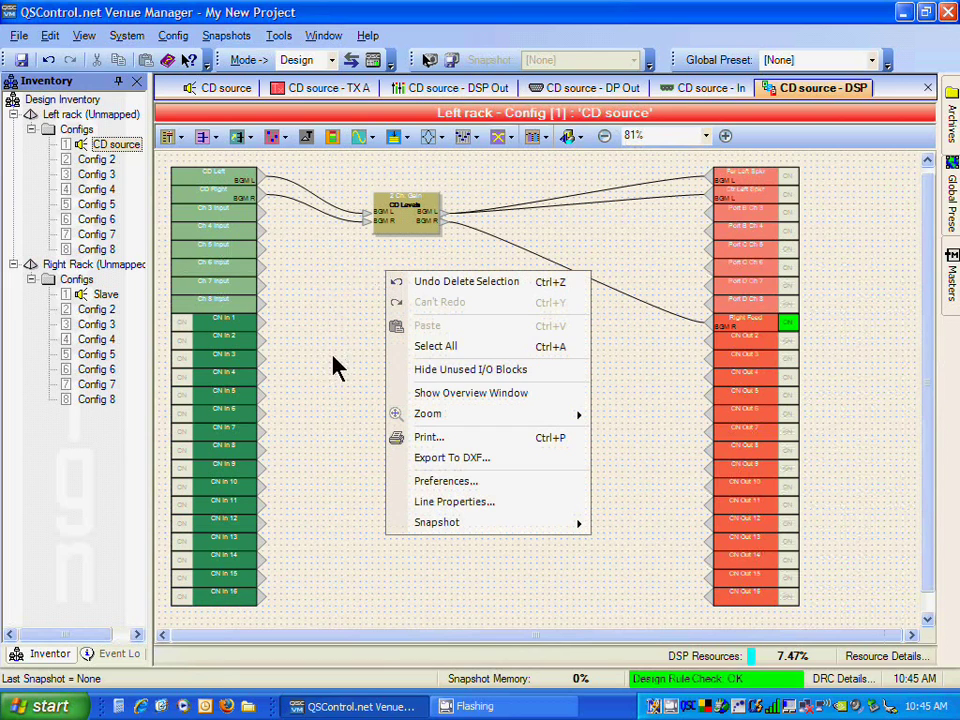
{"action": "left_click", "coordinate": [437, 383]}
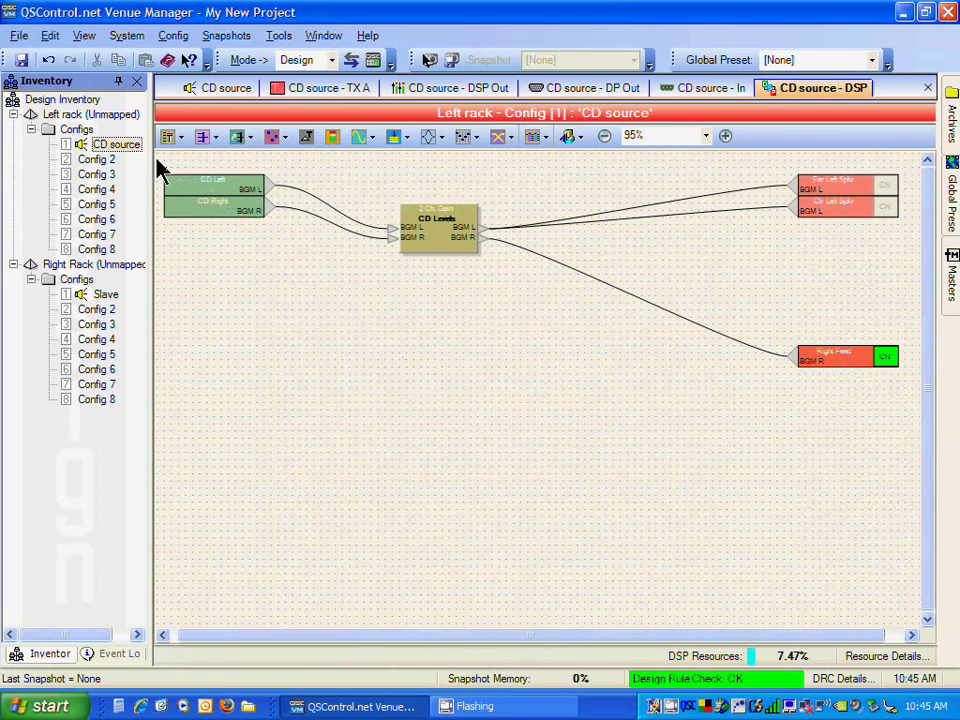
- Move the CD Left and CD Right input blocks closer to CD Levels, and lower CD Right to leave a gap between them
{"action": "left_click_drag", "start_coordinate": [160, 170], "coordinate": [316, 258]}
{"action": "left_click_drag", "start_coordinate": [230, 222], "coordinate": [286, 246]}
{"action": "left_click", "coordinate": [286, 248]}
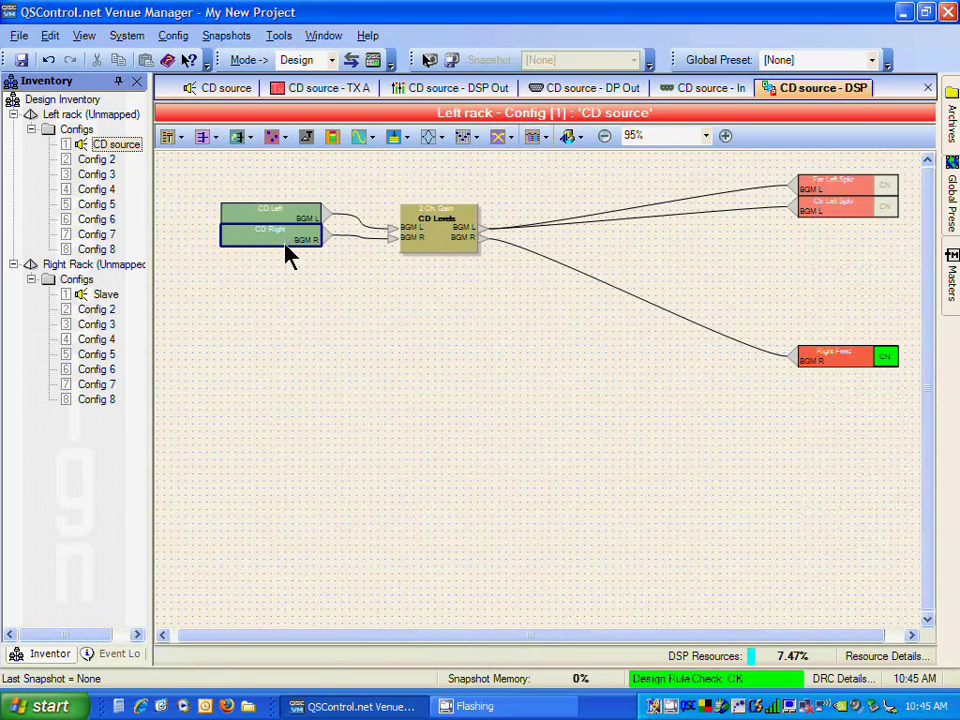
{"action": "left_click_drag", "start_coordinate": [289, 259], "coordinate": [291, 274]}
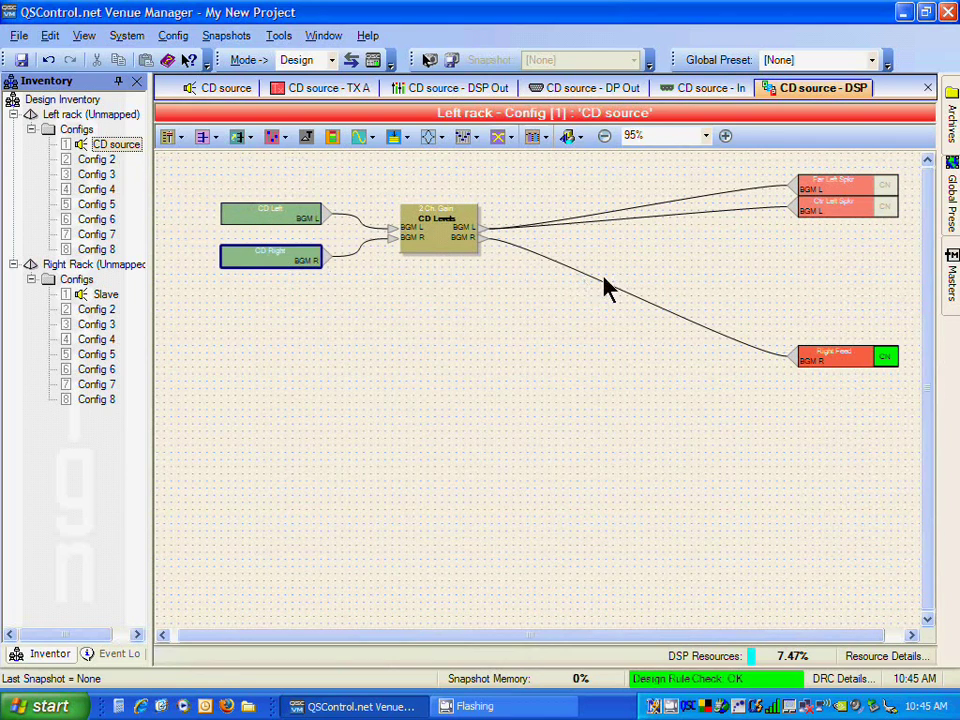
- Move the Right Feed, Far Left Spkr and Ctr Left Spkr output blocks closer to CD Levels, keeping Right Feed below the speaker outputs
{"action": "left_click_drag", "start_coordinate": [820, 357], "coordinate": [600, 313]}
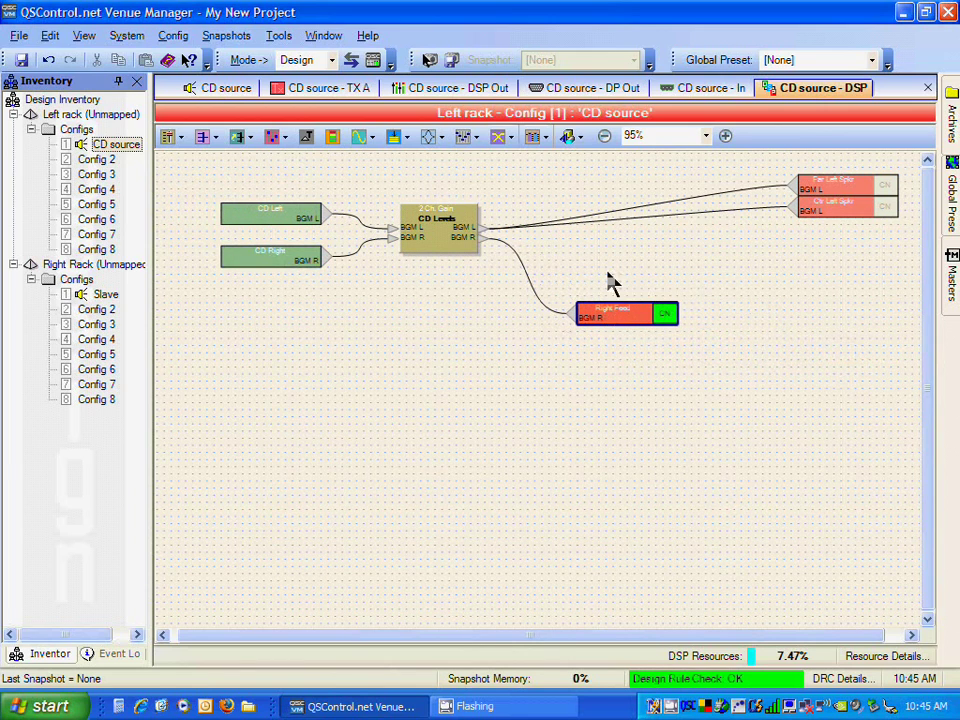
{"action": "left_click", "coordinate": [848, 205]}
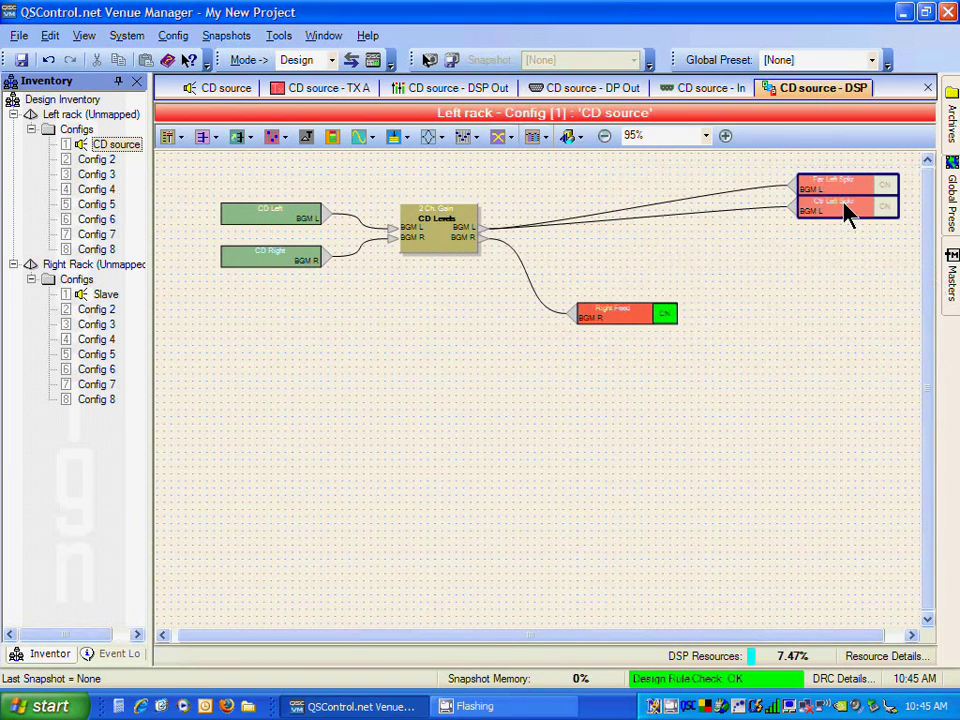
{"action": "left_click_drag", "start_coordinate": [845, 203], "coordinate": [626, 240]}
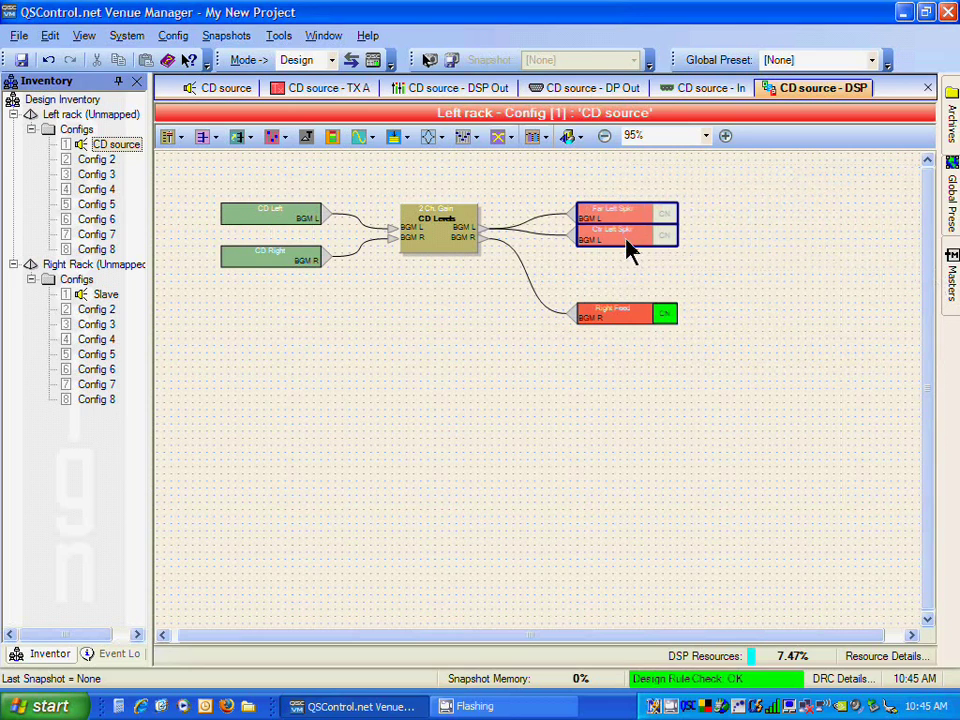
{"action": "left_click", "coordinate": [632, 278]}
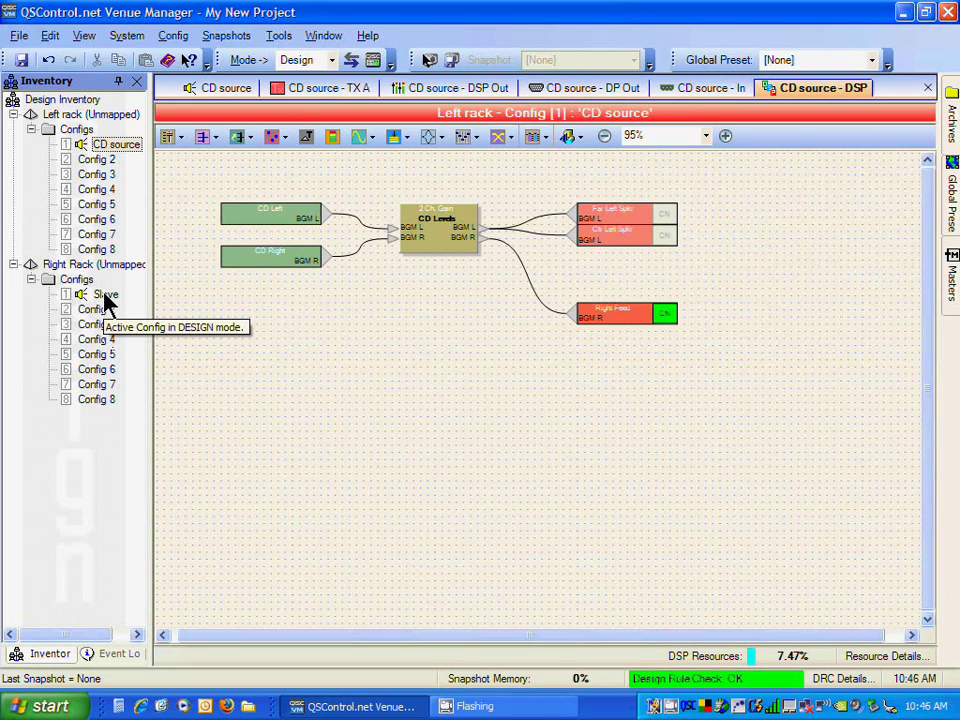
- Close all open design windows and open the Right Rack's Slave configuration on its own
{"action": "double_click", "coordinate": [106, 296]}
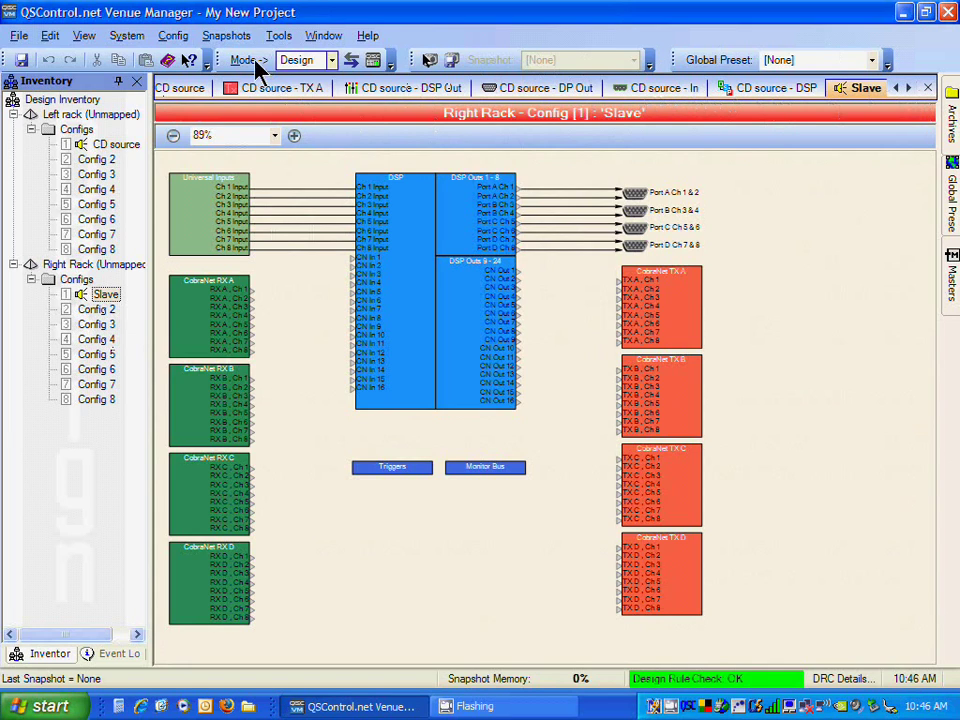
{"action": "left_click", "coordinate": [324, 36]}
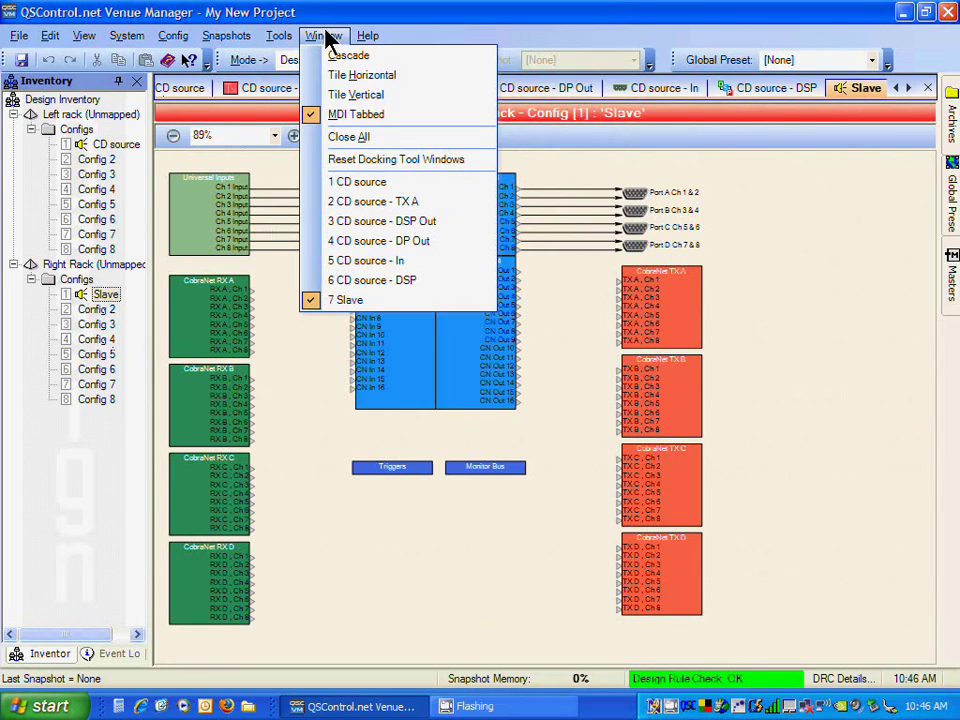
{"action": "left_click", "coordinate": [367, 137]}
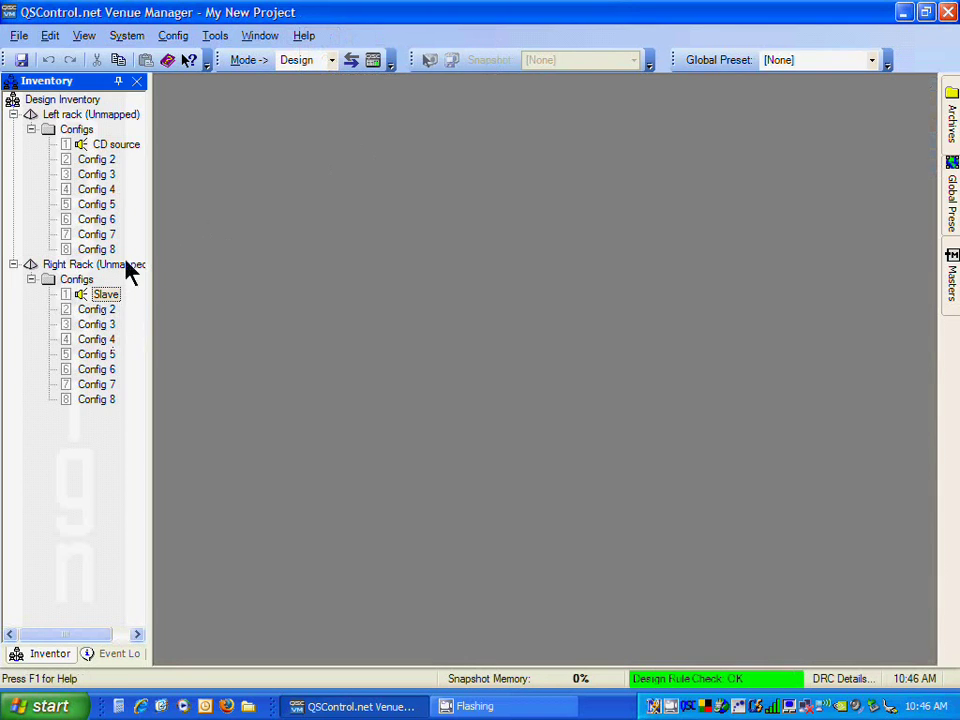
{"action": "double_click", "coordinate": [100, 295]}
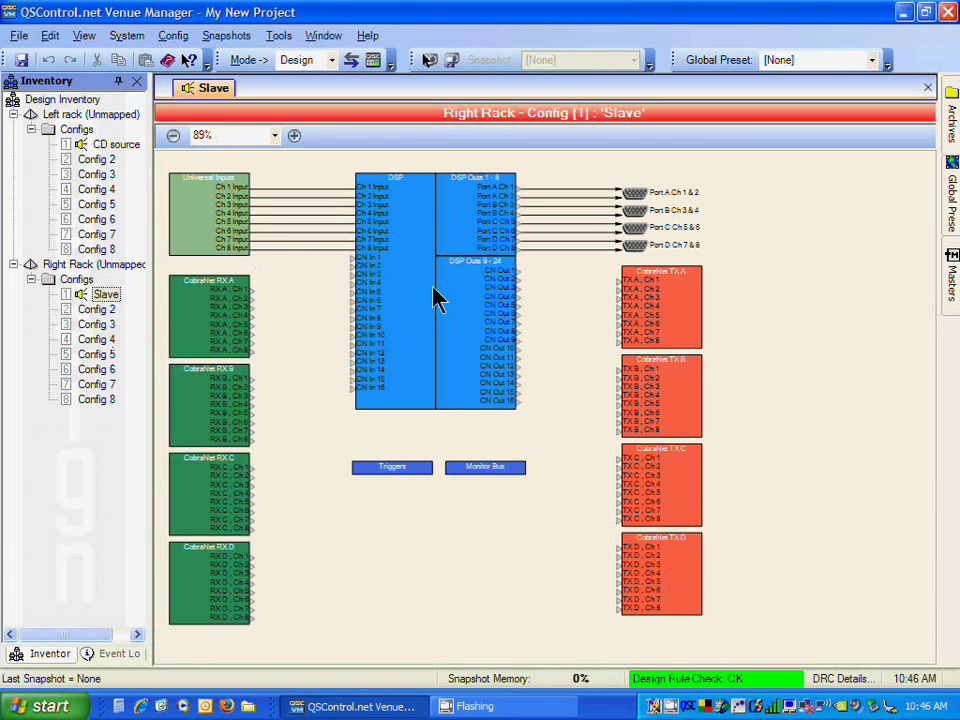
- Assign the [1000] Music bundle to the CobraNet RX A receiver in the Slave configuration
{"action": "left_click", "coordinate": [294, 138]}
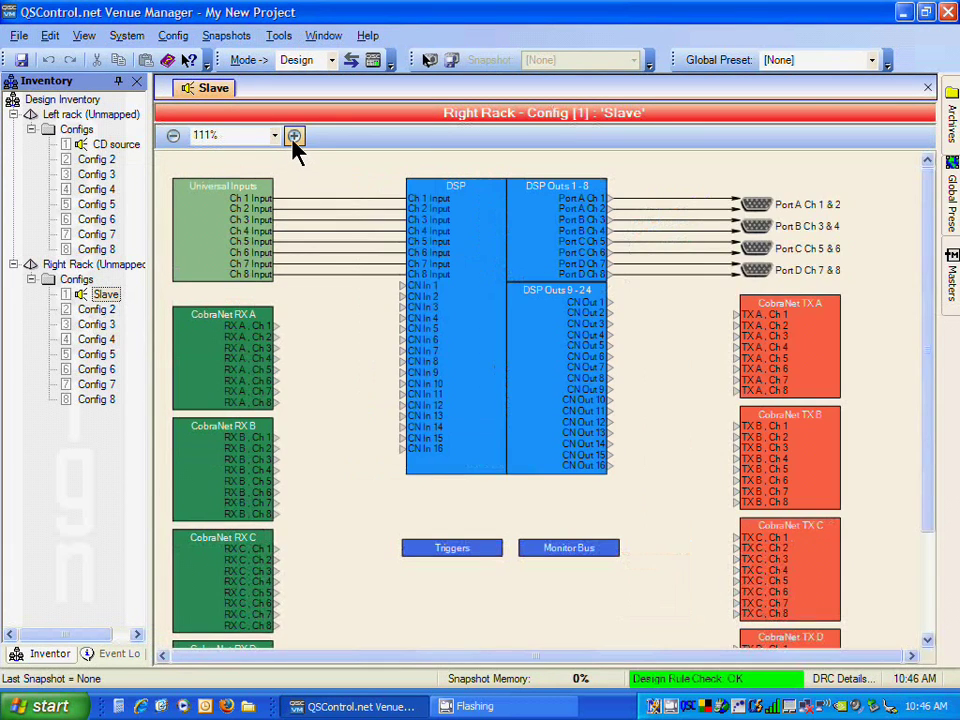
{"action": "left_click", "coordinate": [294, 138]}
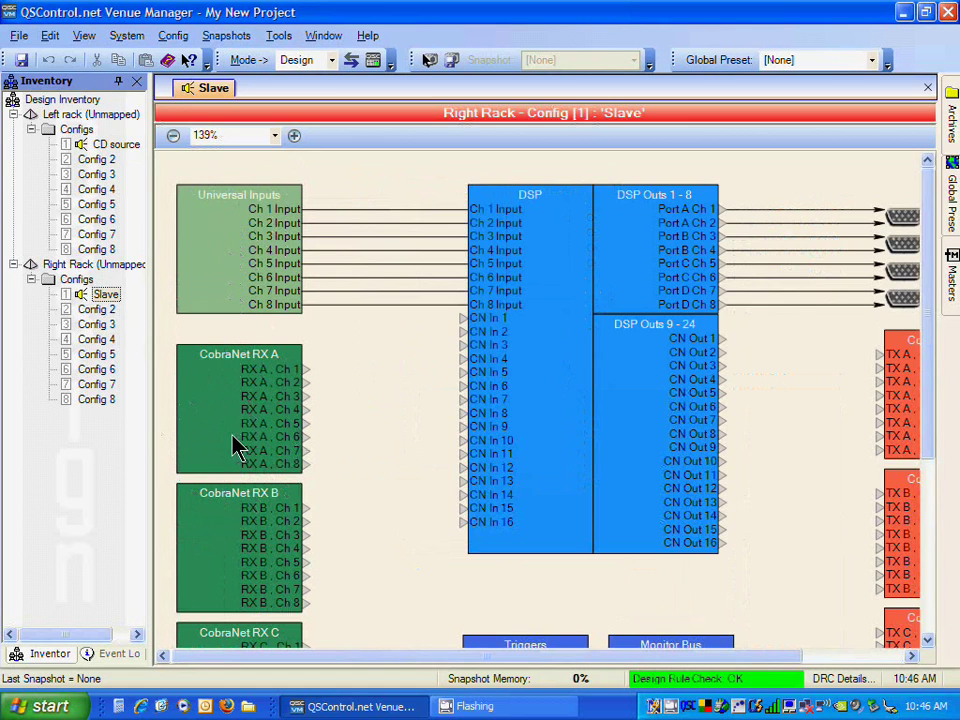
{"action": "double_click", "coordinate": [212, 406]}
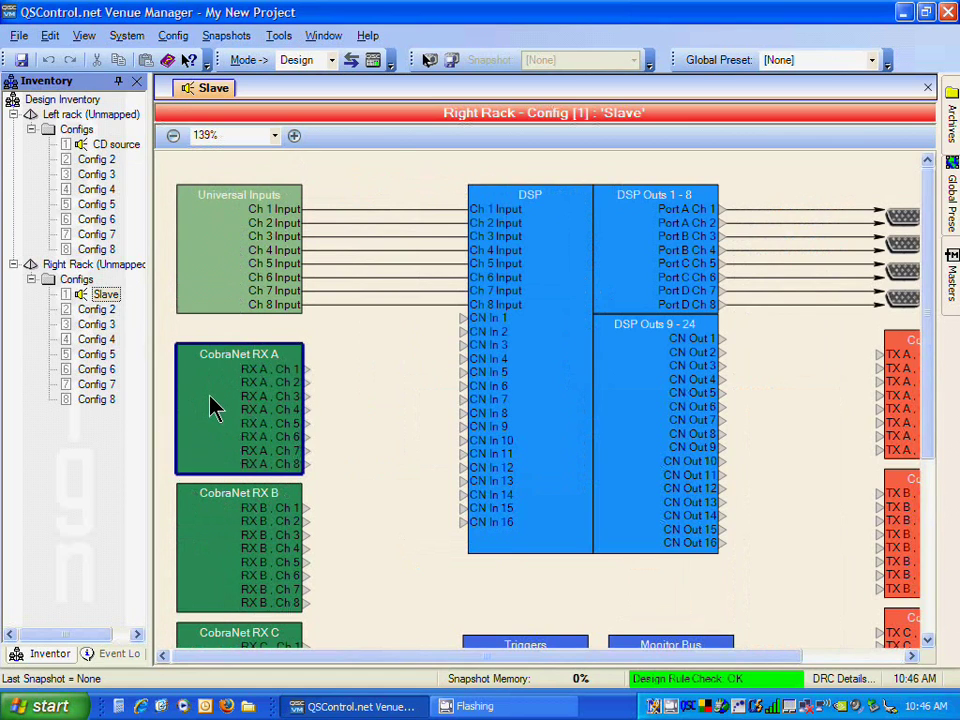
{"action": "left_click", "coordinate": [300, 153]}
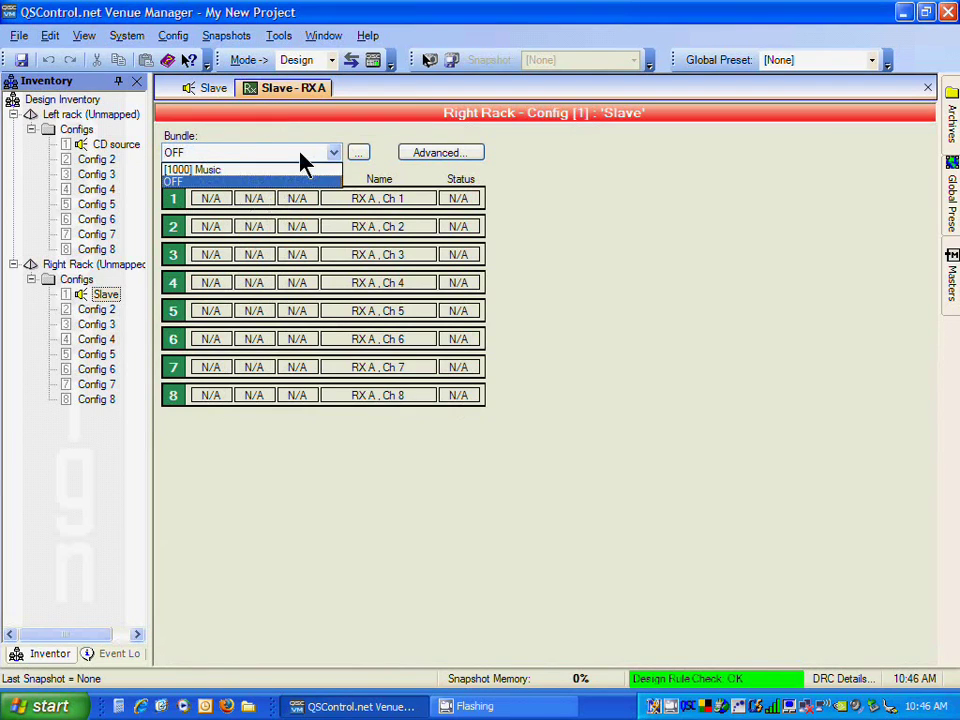
{"action": "left_click", "coordinate": [277, 168]}
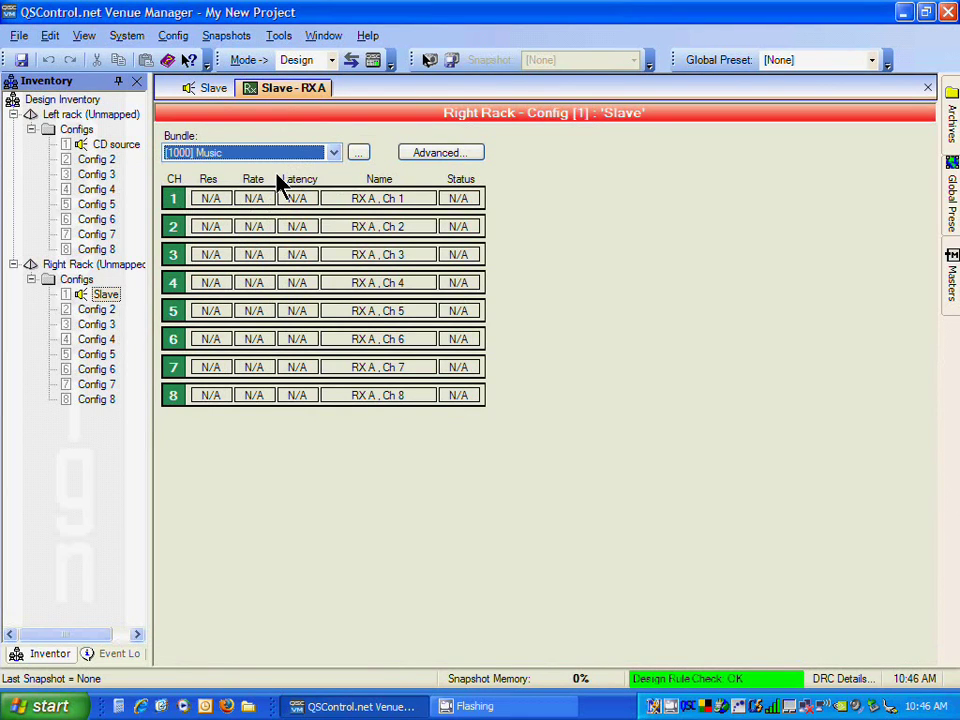
- Wire CobraNet RX A channel 1 to DSP input CN In 1 and rename the channel Right BGM
{"action": "left_click", "coordinate": [212, 90]}
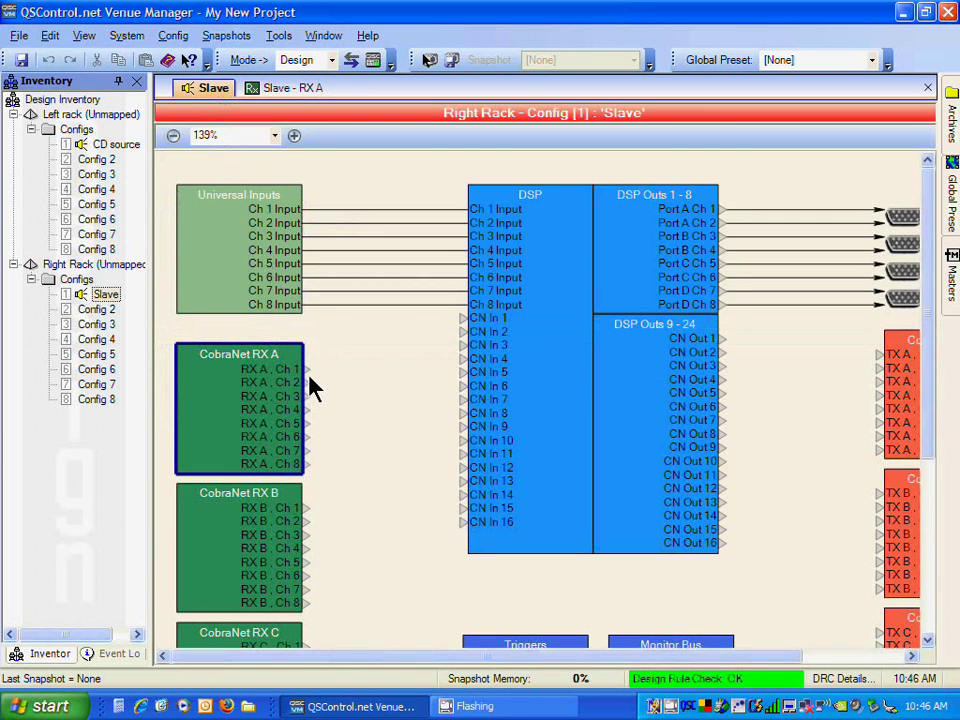
{"action": "left_click_drag", "start_coordinate": [306, 370], "coordinate": [463, 318]}
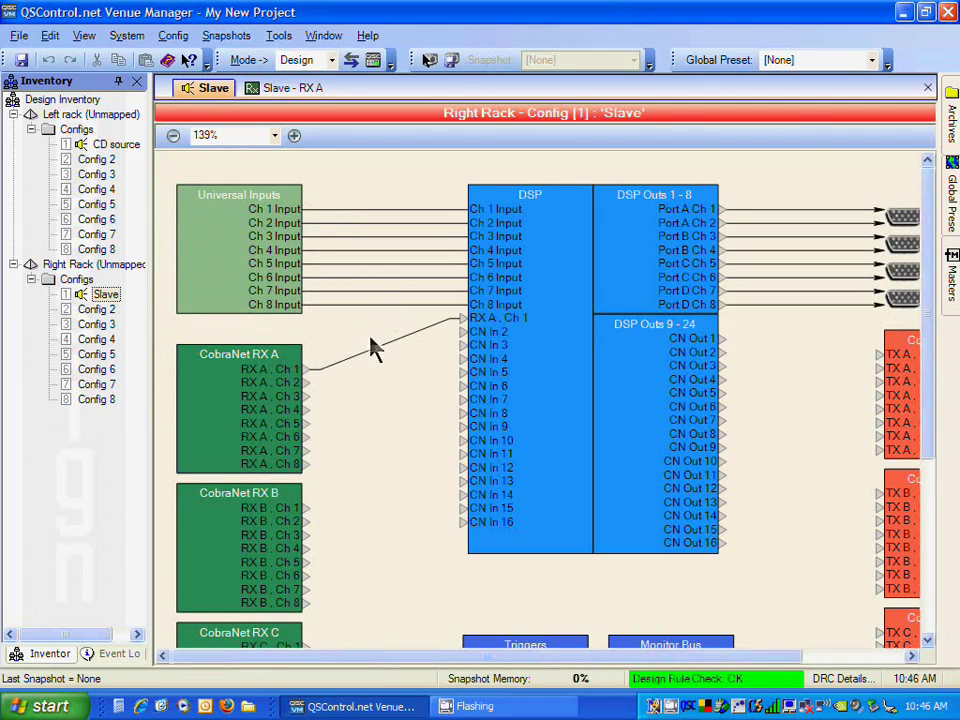
{"action": "left_click", "coordinate": [264, 370]}
{"action": "type", "text": "Right BGM"}
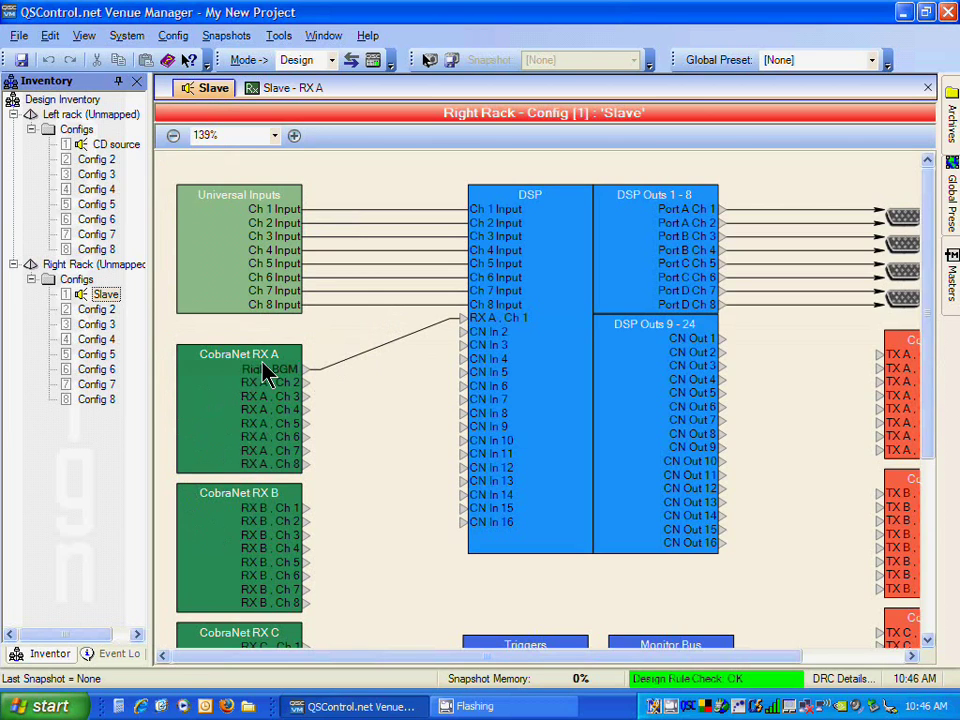
{"action": "key", "text": "Return"}
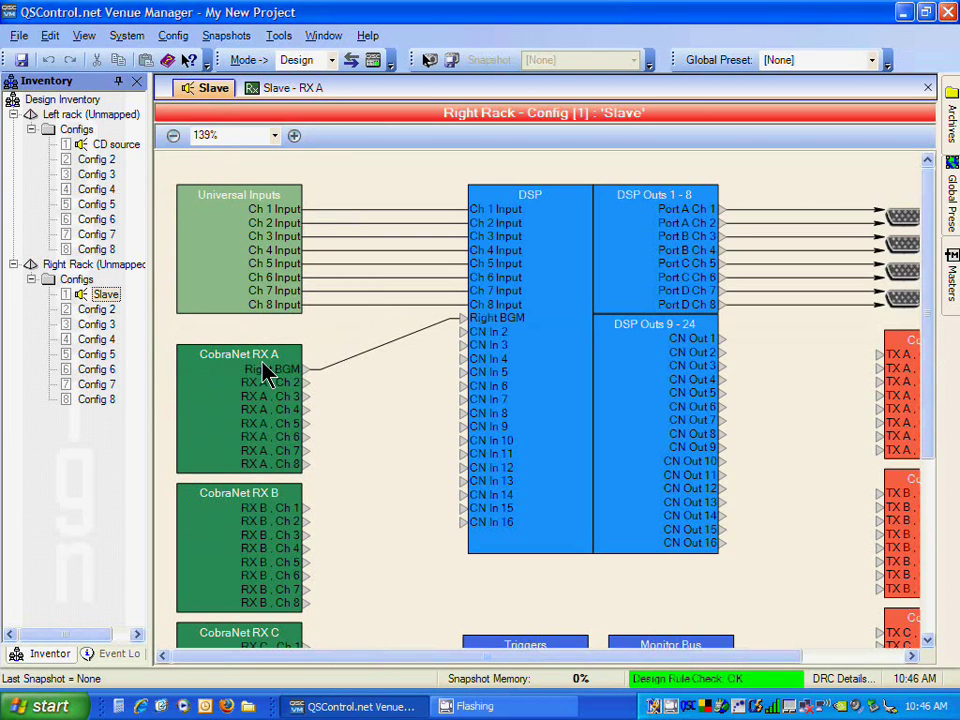
- Check the channel 1 name in the Slave's CobraNet RX A settings, and return to the Slave overview
{"action": "double_click", "coordinate": [223, 393]}
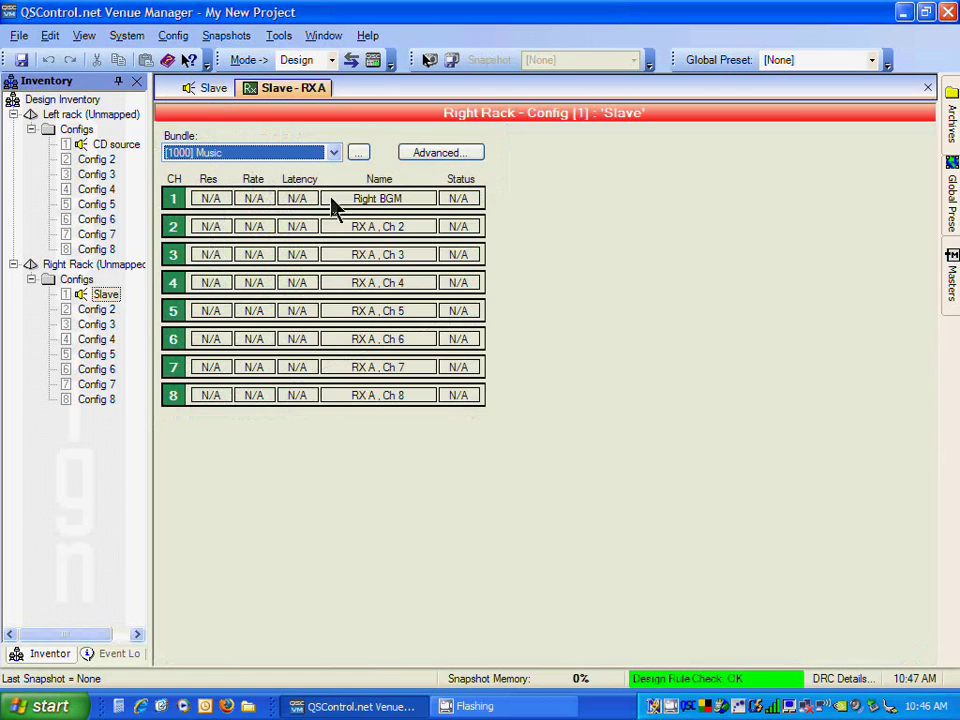
{"action": "left_click", "coordinate": [380, 199]}
{"action": "left_click", "coordinate": [215, 88]}
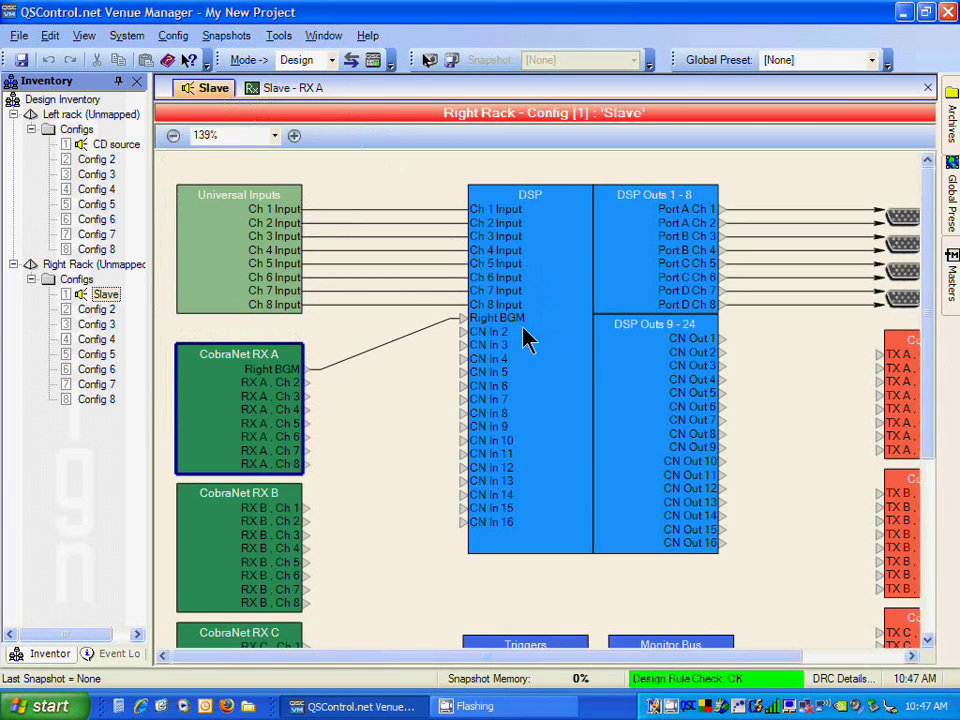
- Rename the Slave's DSP outputs Port A Ch 1 and Ch 2 as Ctr Right Spkr and Far Right Spkr
{"action": "left_click", "coordinate": [695, 212]}
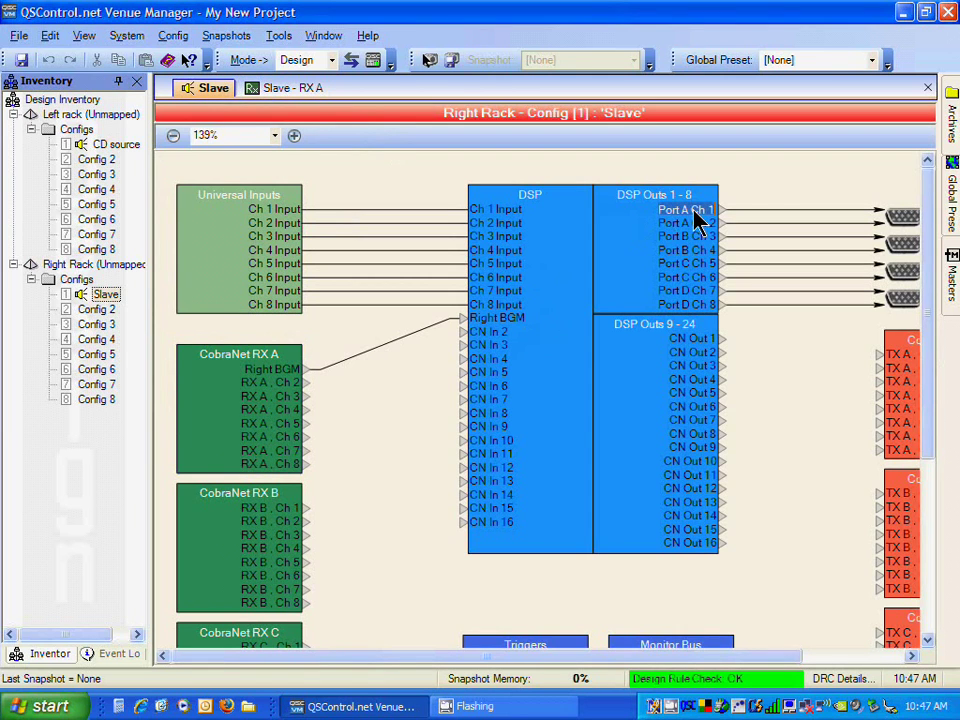
{"action": "left_click_drag", "start_coordinate": [723, 657], "coordinate": [838, 660]}
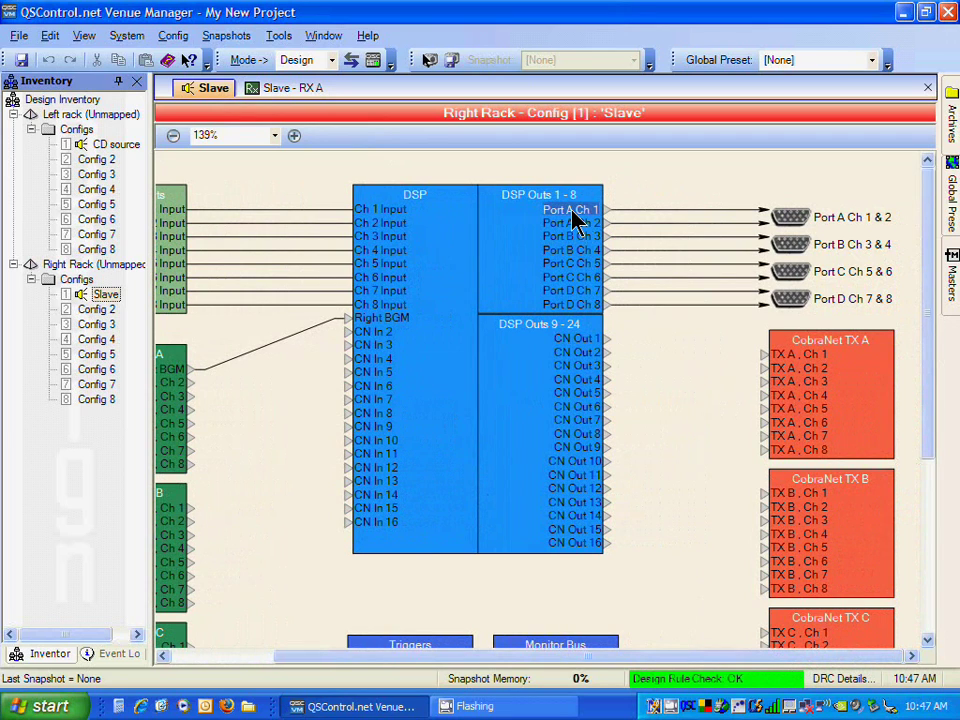
{"action": "type", "text": "Right Spkr"}
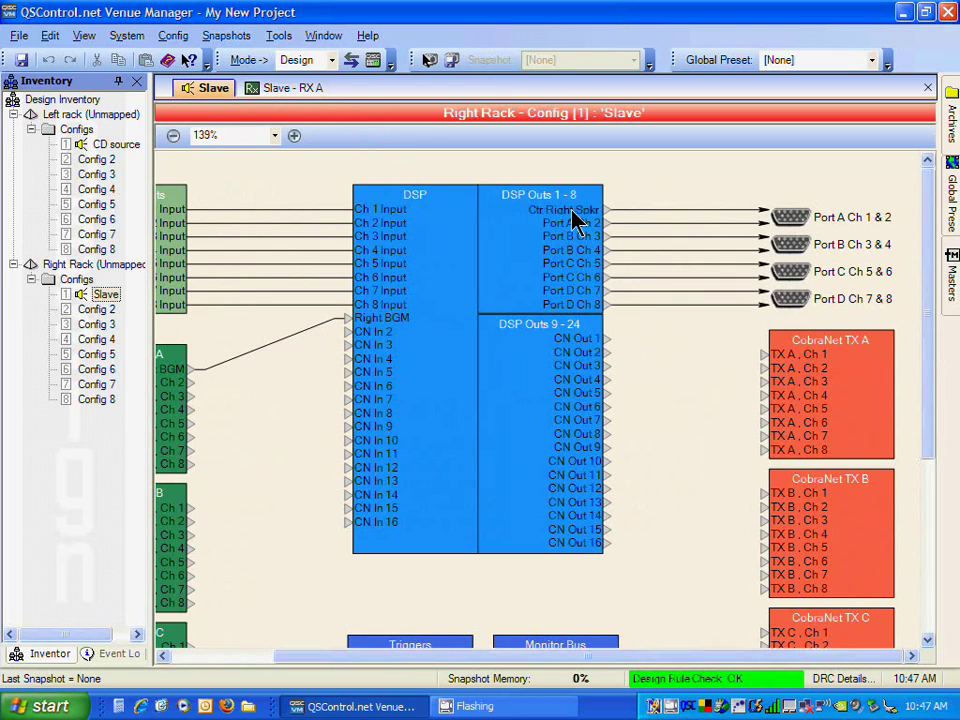
{"action": "key", "text": "Return"}
{"action": "type", "text": "Spkr"}
{"action": "key", "text": "Return"}
- Open the Slave DSP schematic and move the Right BGM input and both right speaker outputs toward the middle, clear of the unused blocks
{"action": "double_click", "coordinate": [460, 295]}
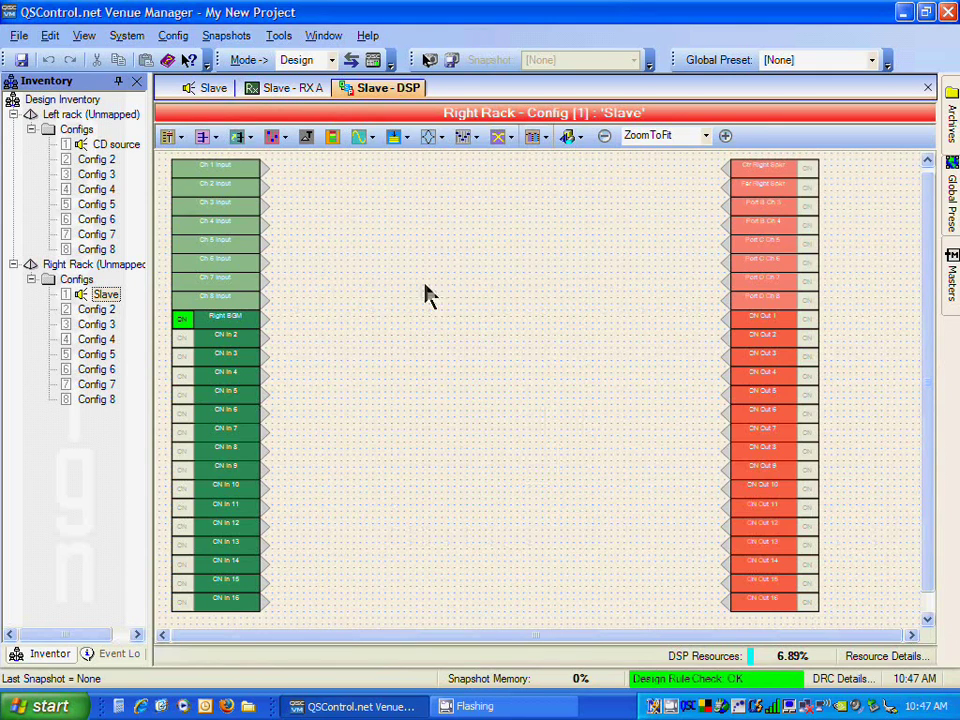
{"action": "left_click_drag", "start_coordinate": [237, 327], "coordinate": [368, 222]}
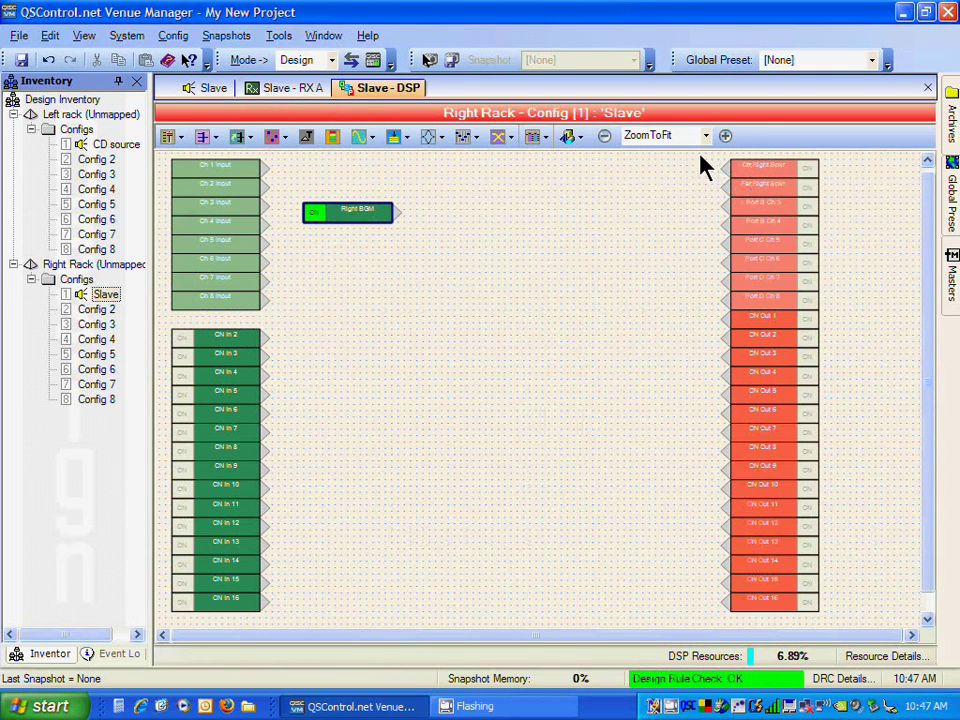
{"action": "left_click_drag", "start_coordinate": [703, 160], "coordinate": [650, 230]}
- Wire the Right BGM input to both the Ctr Right Spkr and Far Right Spkr outputs
{"action": "left_click", "coordinate": [725, 136]}
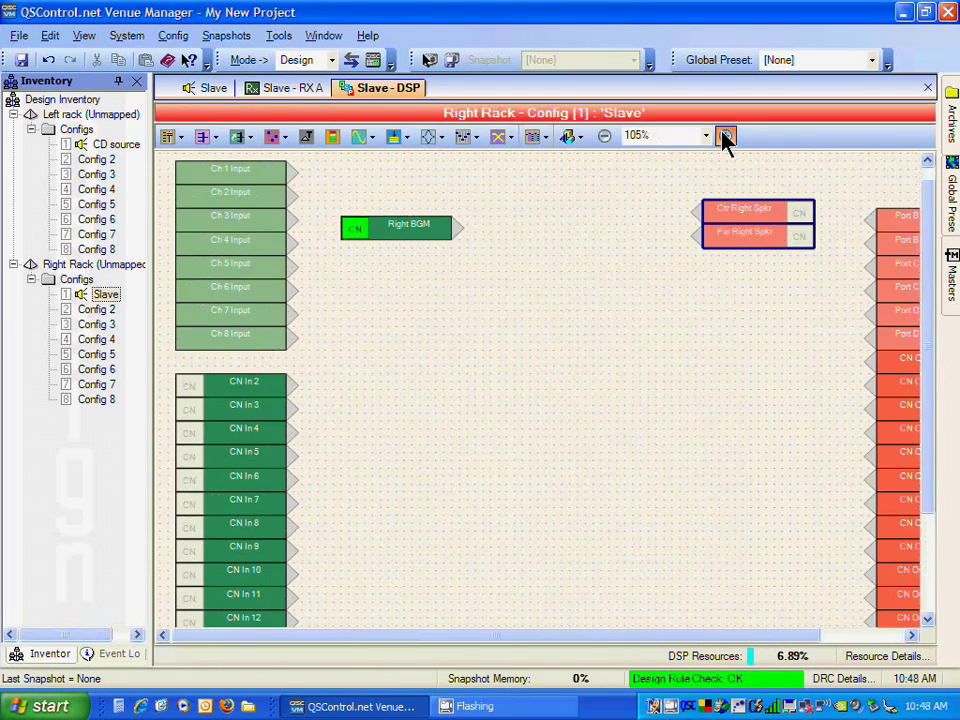
{"action": "left_click", "coordinate": [725, 136]}
{"action": "left_click_drag", "start_coordinate": [574, 638], "coordinate": [701, 640]}
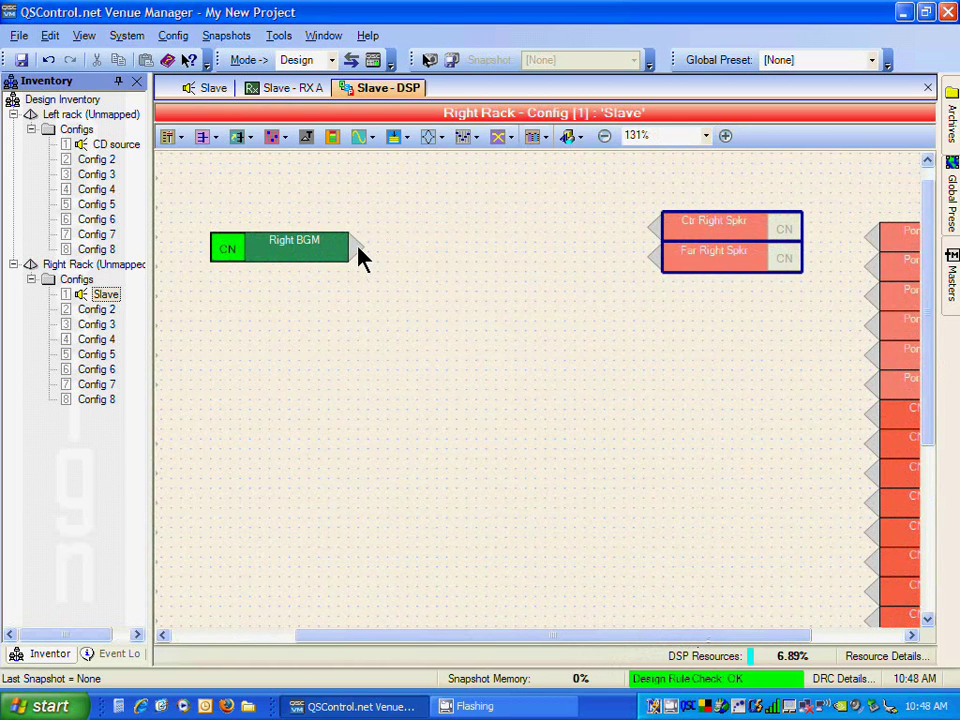
{"action": "left_click_drag", "start_coordinate": [358, 247], "coordinate": [655, 228]}
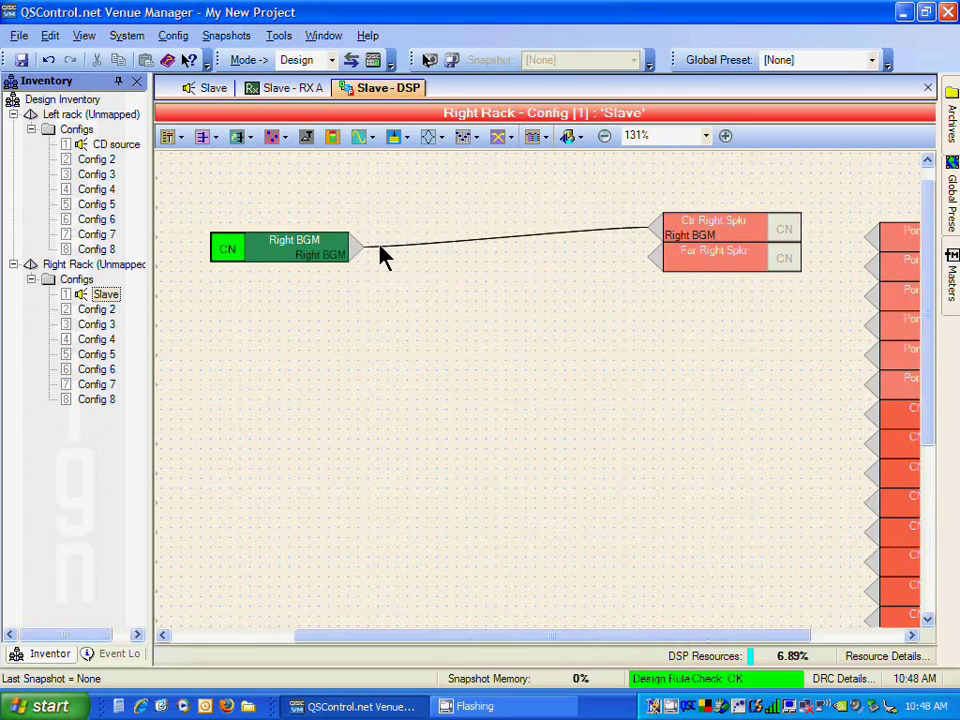
{"action": "left_click_drag", "start_coordinate": [356, 247], "coordinate": [655, 257]}
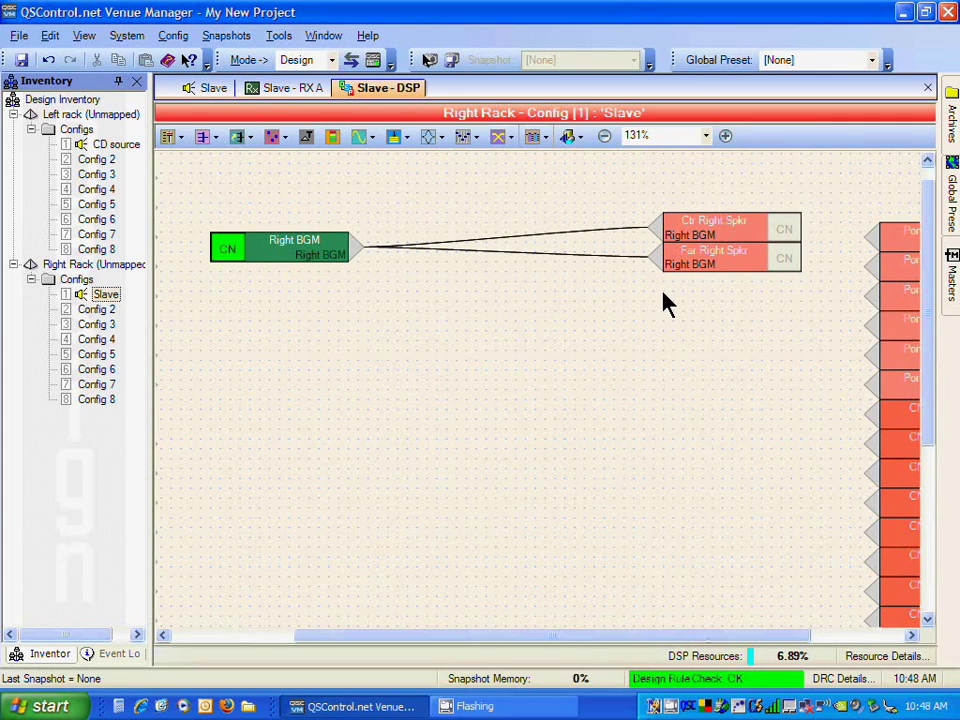
- Open the Left rack's CD source DSP schematic and display the CD Levels gain controls
{"action": "double_click", "coordinate": [127, 150]}
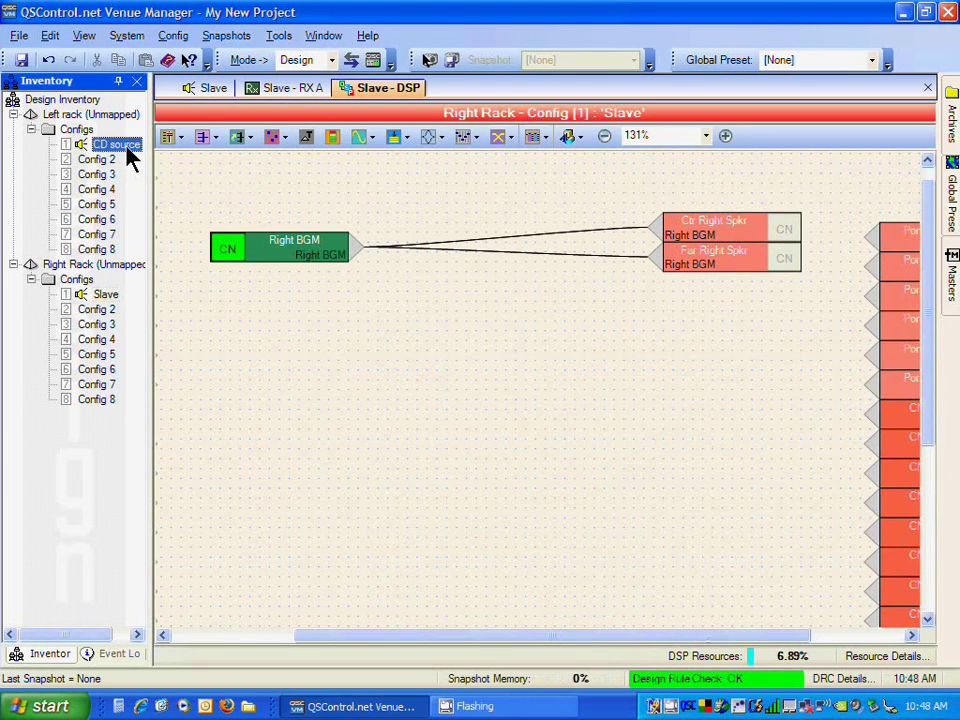
{"action": "left_click", "coordinate": [415, 283]}
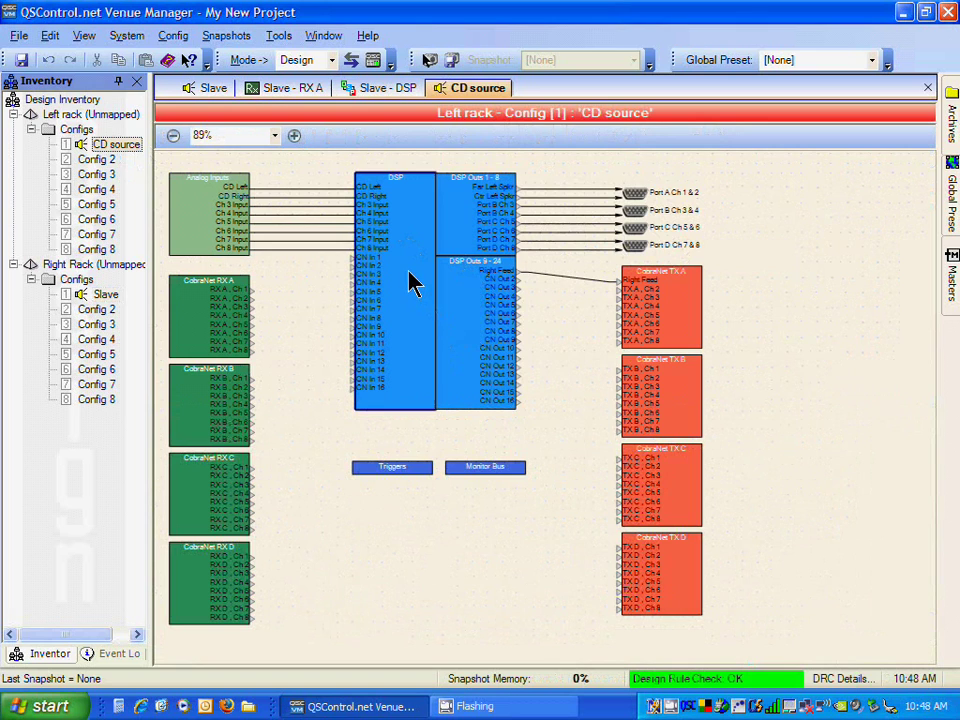
{"action": "double_click", "coordinate": [415, 283]}
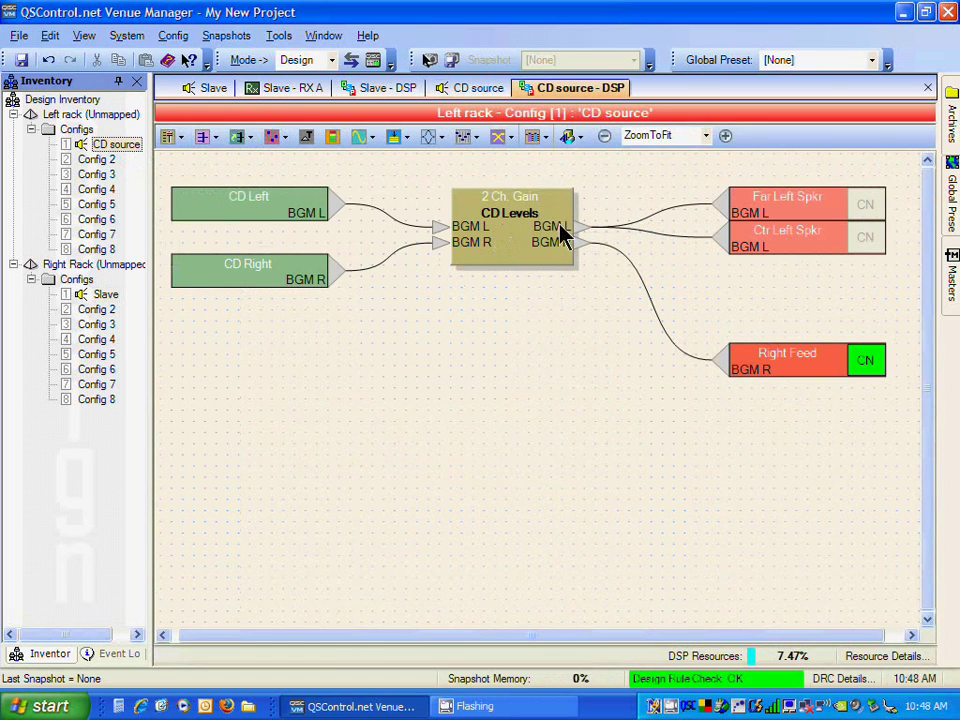
{"action": "double_click", "coordinate": [520, 258]}
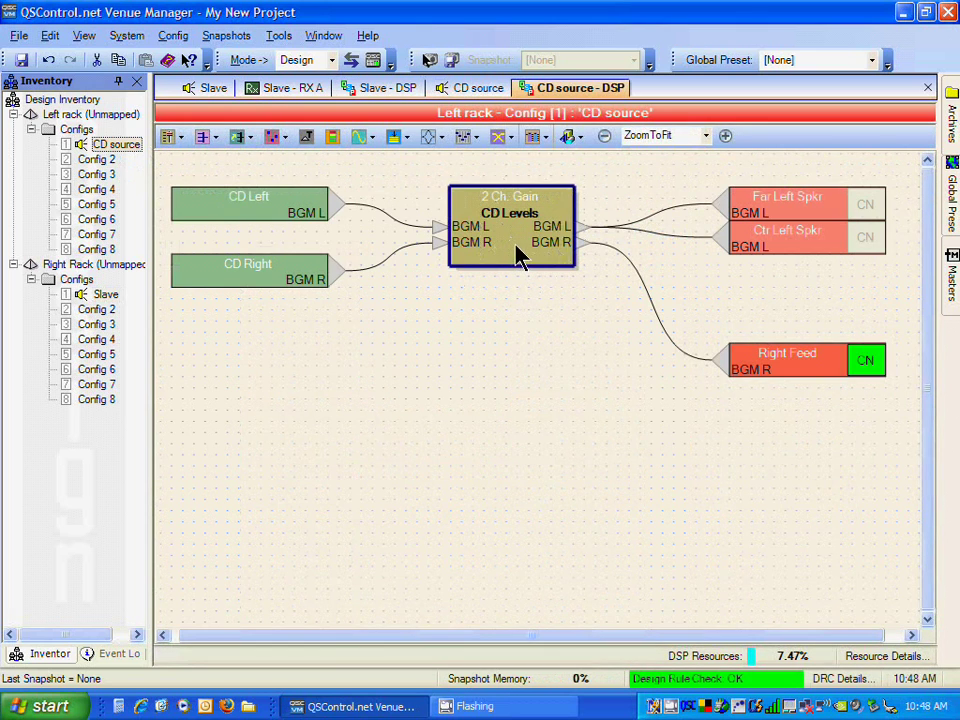
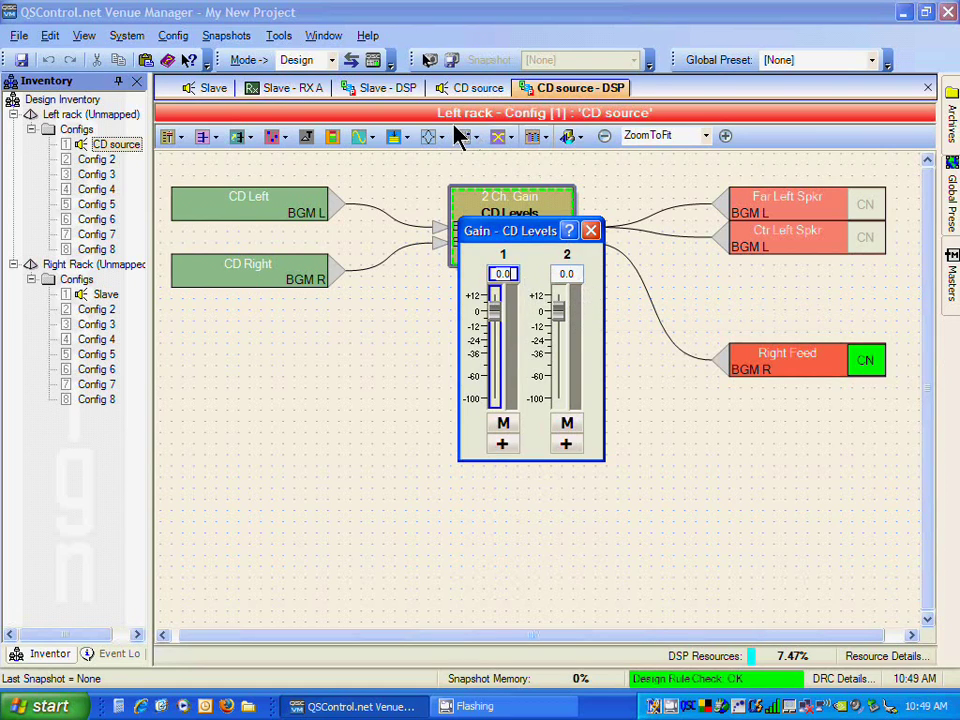
- Unmark the entire CD source configuration for snapshots
{"action": "left_click", "coordinate": [306, 170]}
{"action": "left_click", "coordinate": [246, 37]}
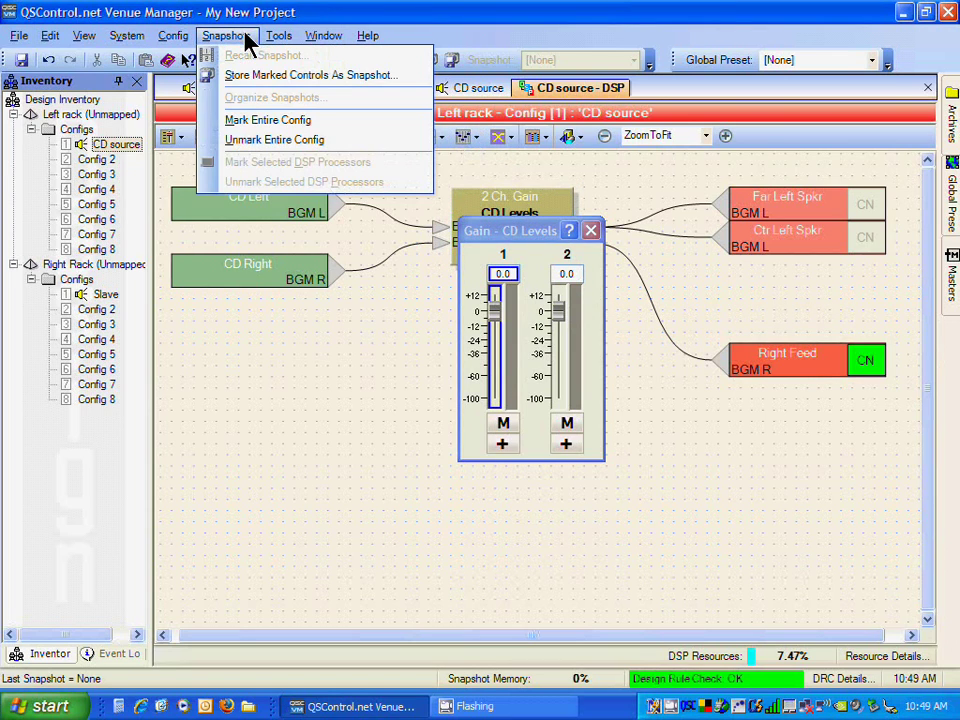
{"action": "left_click", "coordinate": [267, 141]}
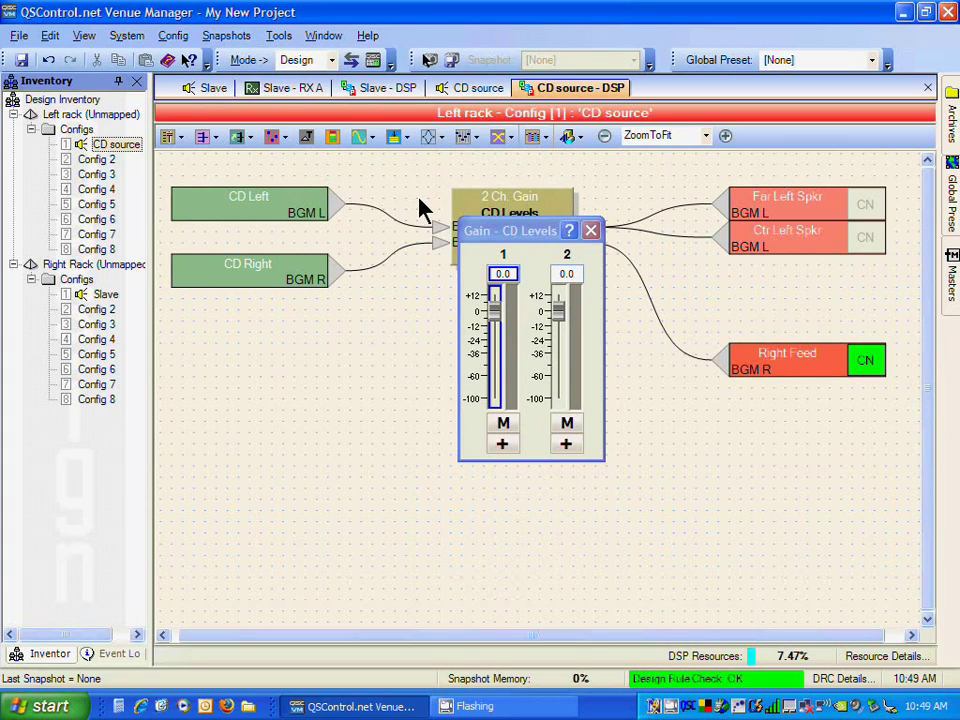
- Mark both channel gain faders of the CD Levels block for snapshots and set channel 2's gain to 0 dB
{"action": "left_click", "coordinate": [430, 61]}
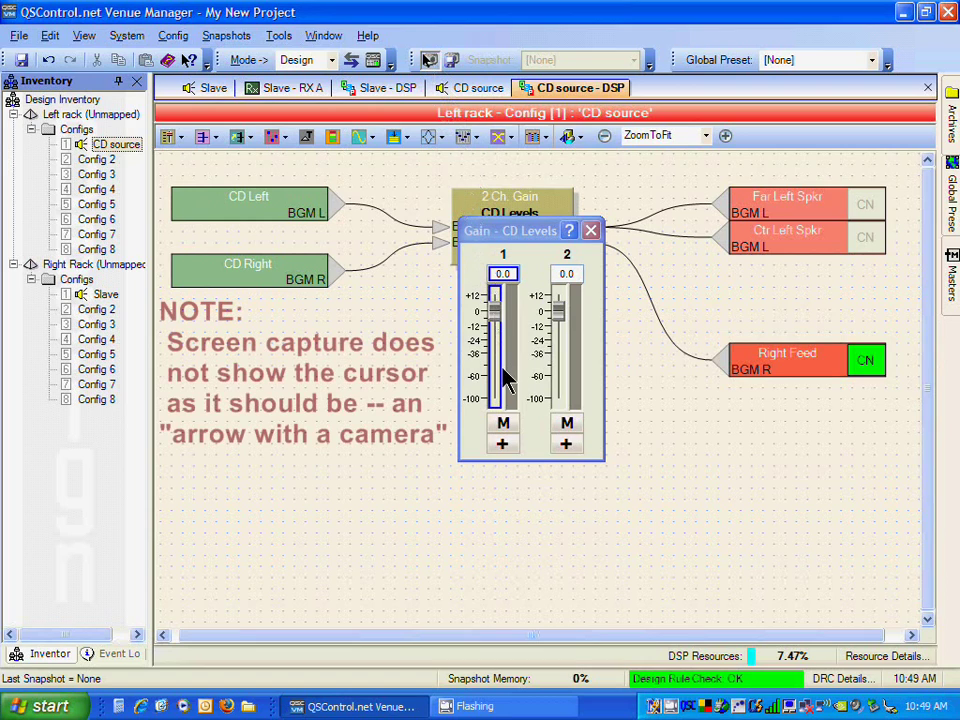
{"action": "left_click", "coordinate": [560, 380]}
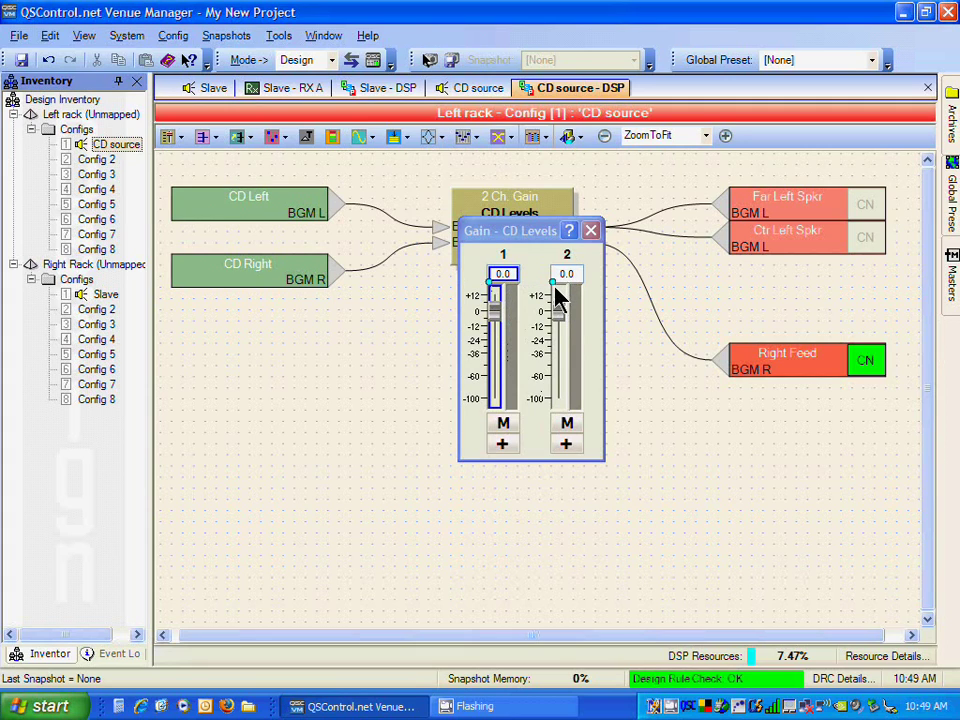
{"action": "mouse_move", "coordinate": [559, 312]}
{"action": "left_mouse_down"}
{"action": "mouse_move", "coordinate": [560, 370]}
{"action": "mouse_move", "coordinate": [564, 326]}
{"action": "left_mouse_up"}
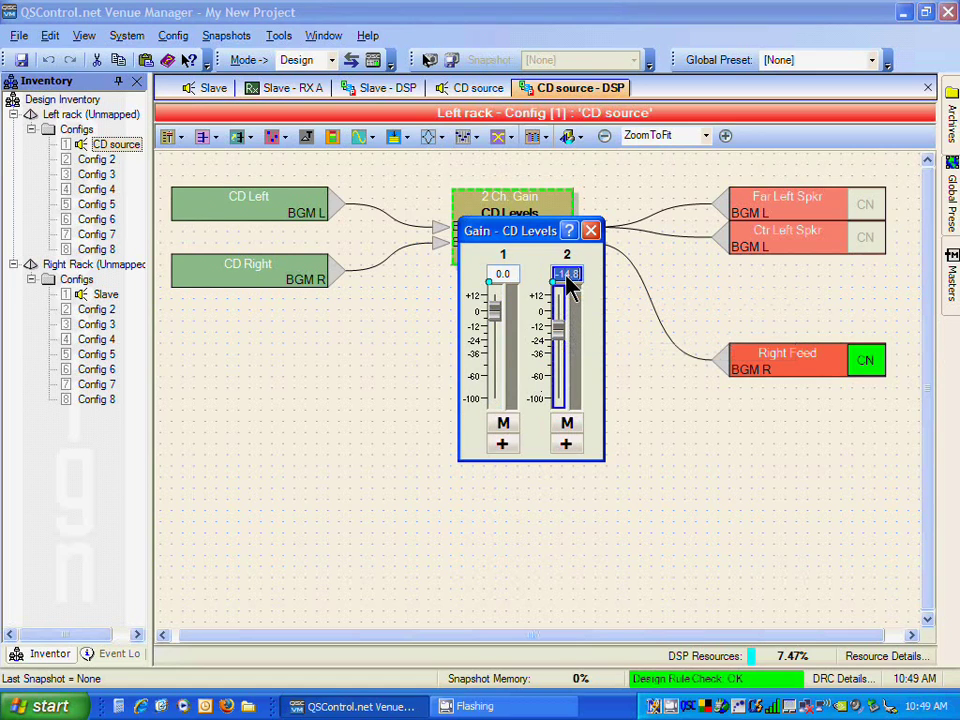
{"action": "type", "text": "0"}
{"action": "key", "text": "Return"}
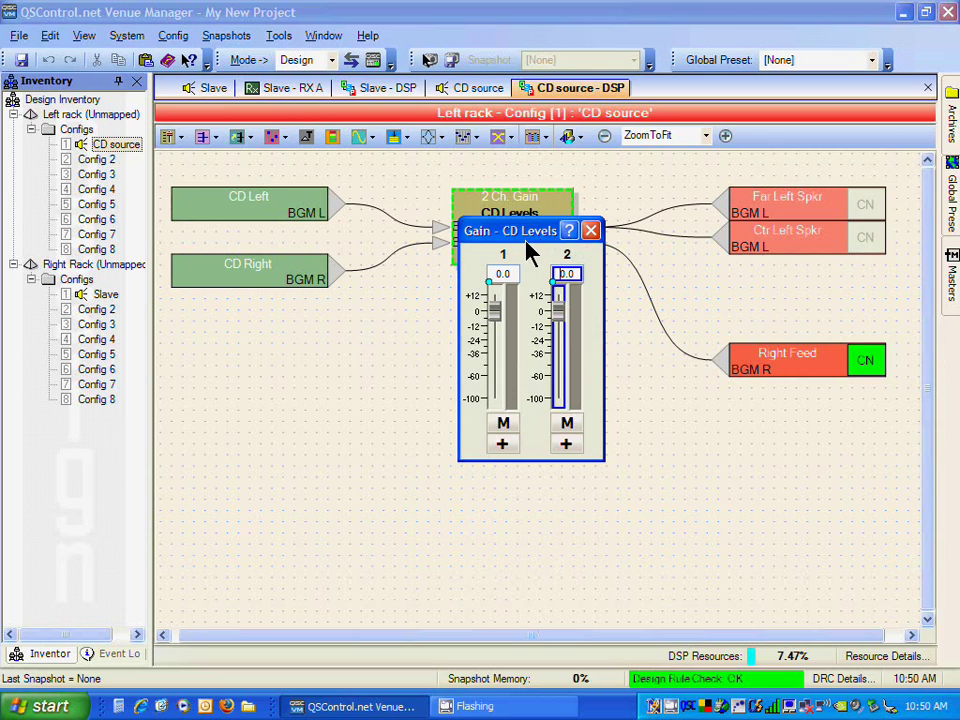
{"action": "left_click", "coordinate": [455, 62]}
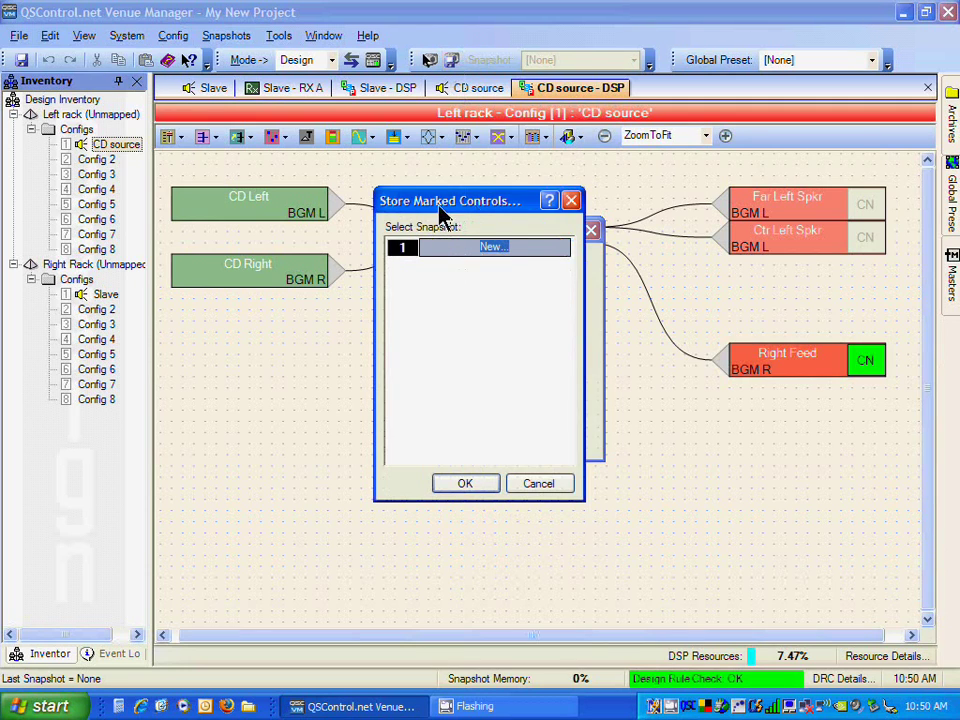
{"action": "left_click_drag", "start_coordinate": [476, 210], "coordinate": [293, 268]}
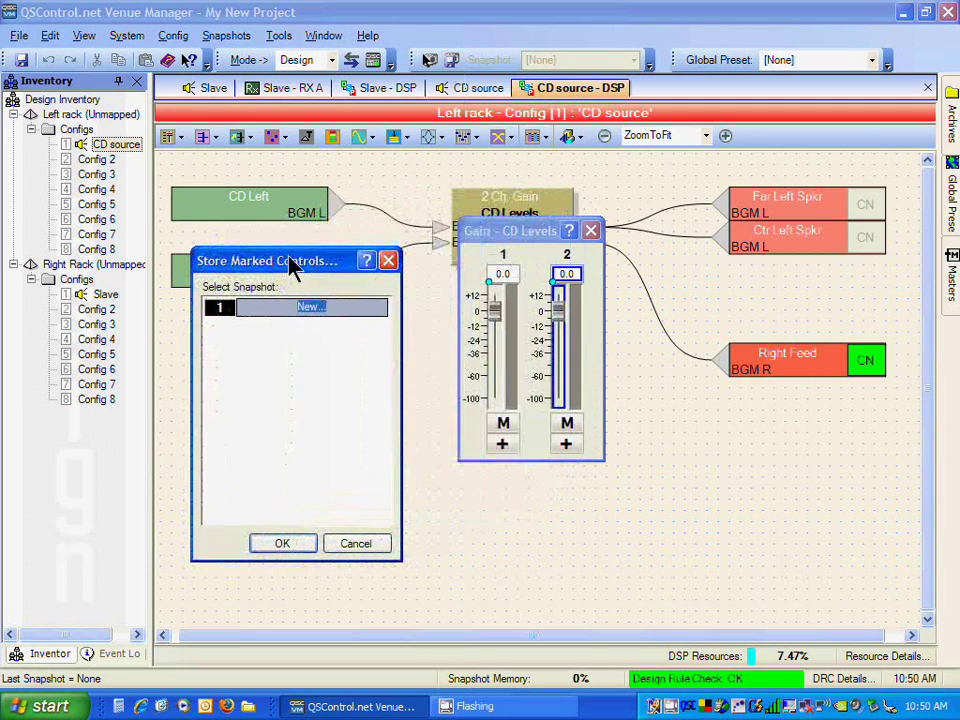
{"action": "left_click", "coordinate": [349, 545]}
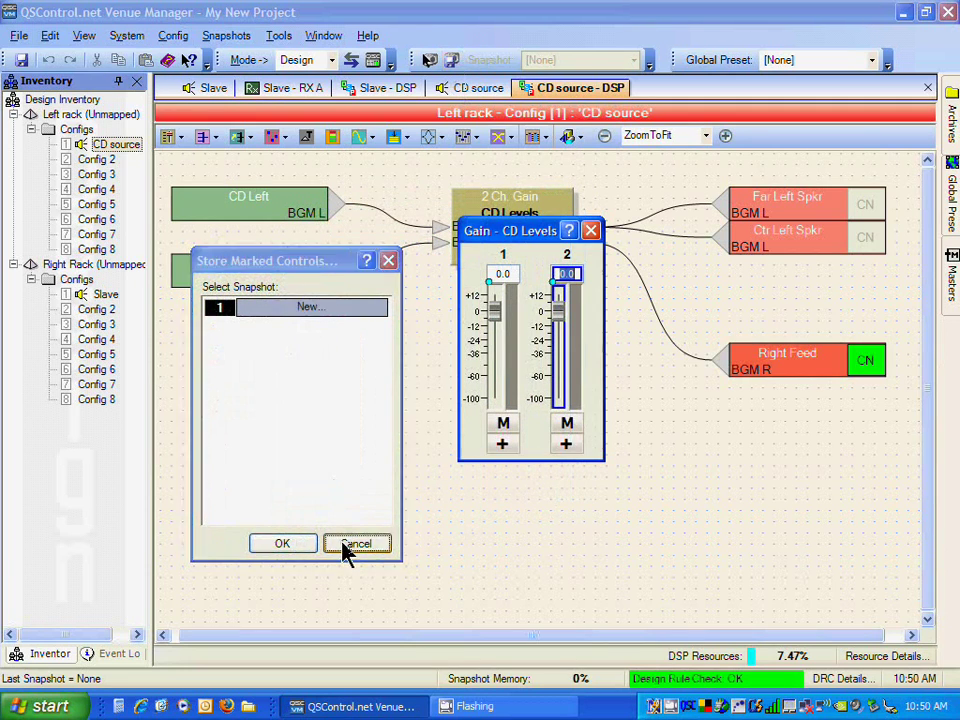
{"action": "left_click", "coordinate": [246, 37]}
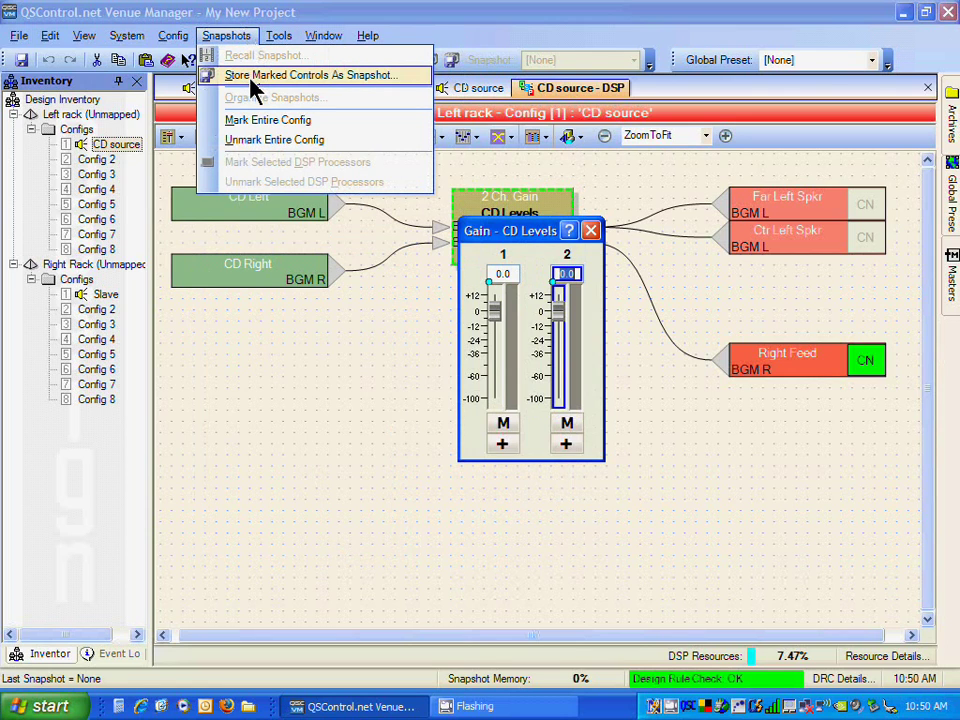
- Store the marked controls as a new snapshot named "Full Up" in slot 1
{"action": "right_click", "coordinate": [330, 348]}
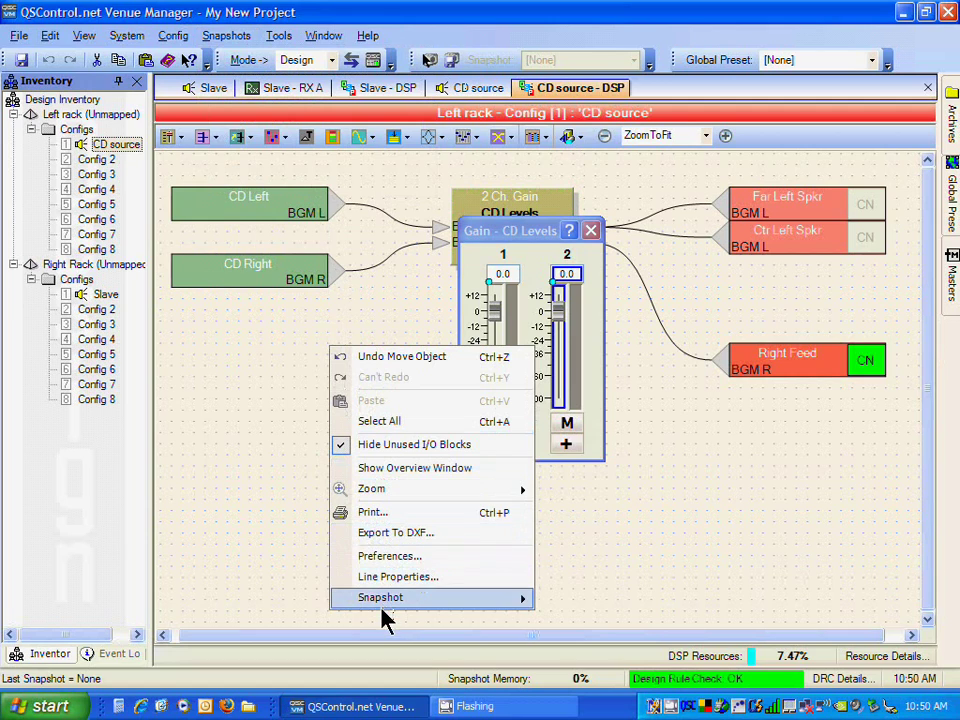
{"action": "mouse_move", "coordinate": [381, 597]}
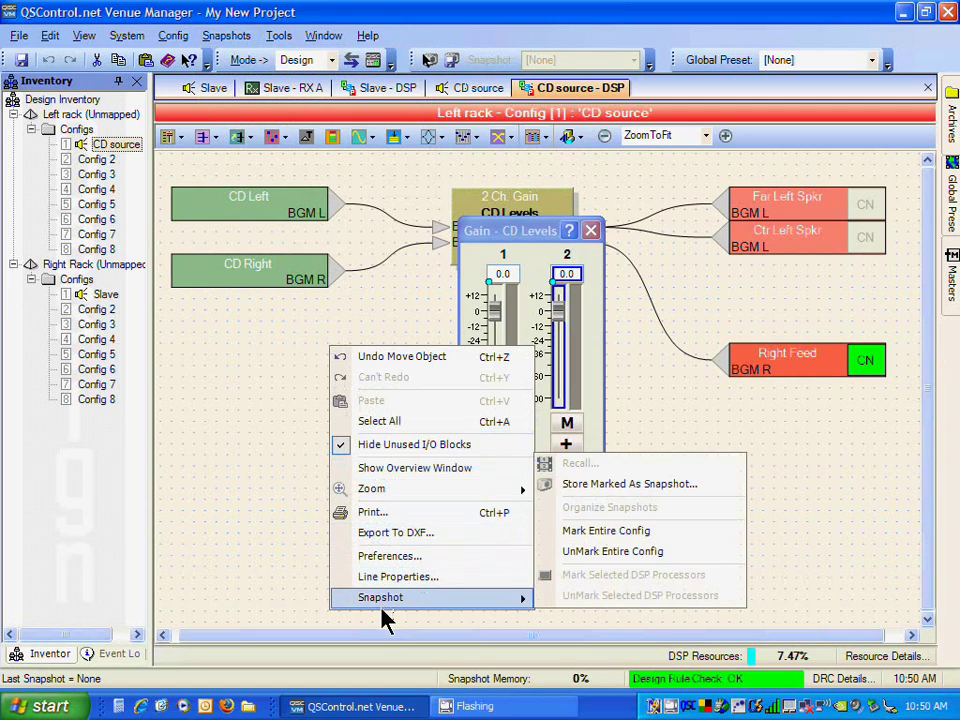
{"action": "left_click", "coordinate": [630, 487]}
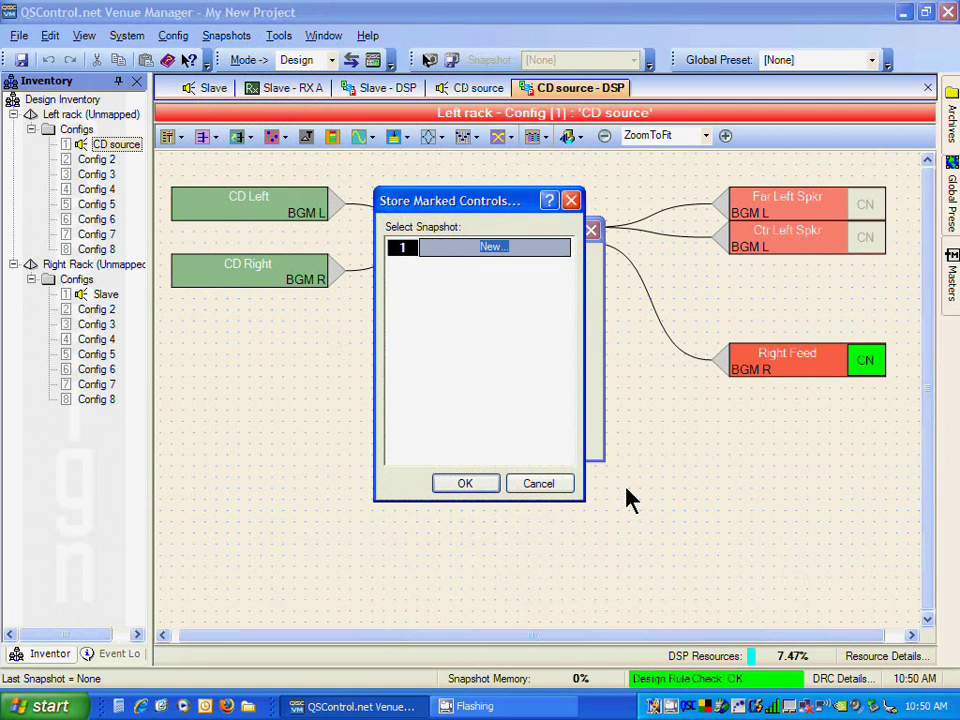
{"action": "left_click_drag", "start_coordinate": [516, 207], "coordinate": [336, 244]}
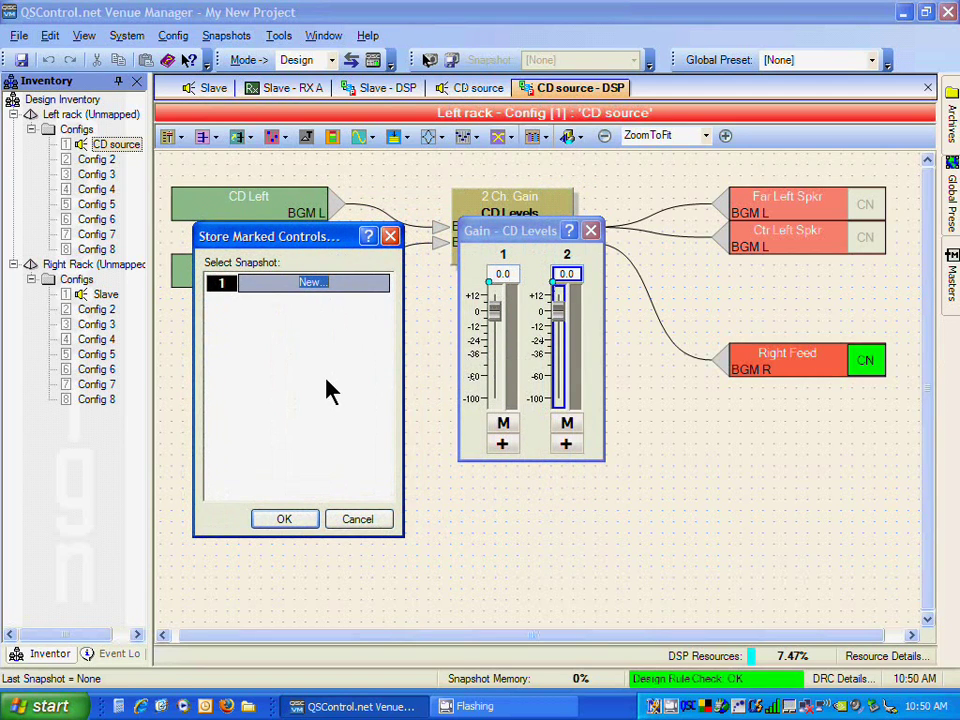
{"action": "type", "text": "Full Volu"}
{"action": "key", "text": "BackSpace"}
{"action": "key", "text": "BackSpace"}
{"action": "key", "text": "BackSpace"}
{"action": "key", "text": "BackSpace"}
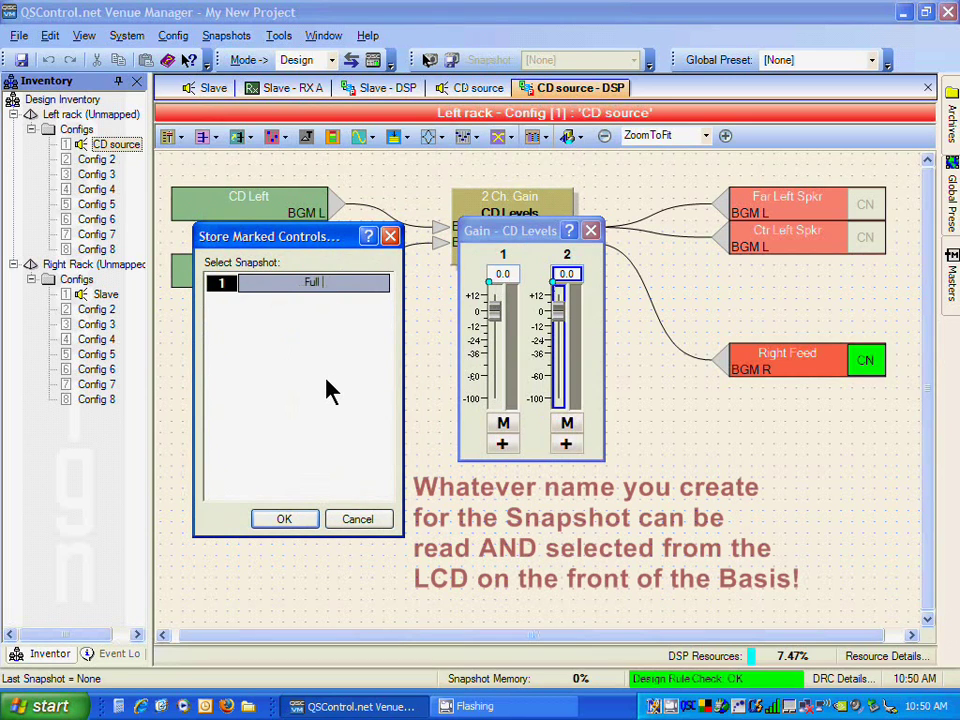
{"action": "type", "text": "Up"}
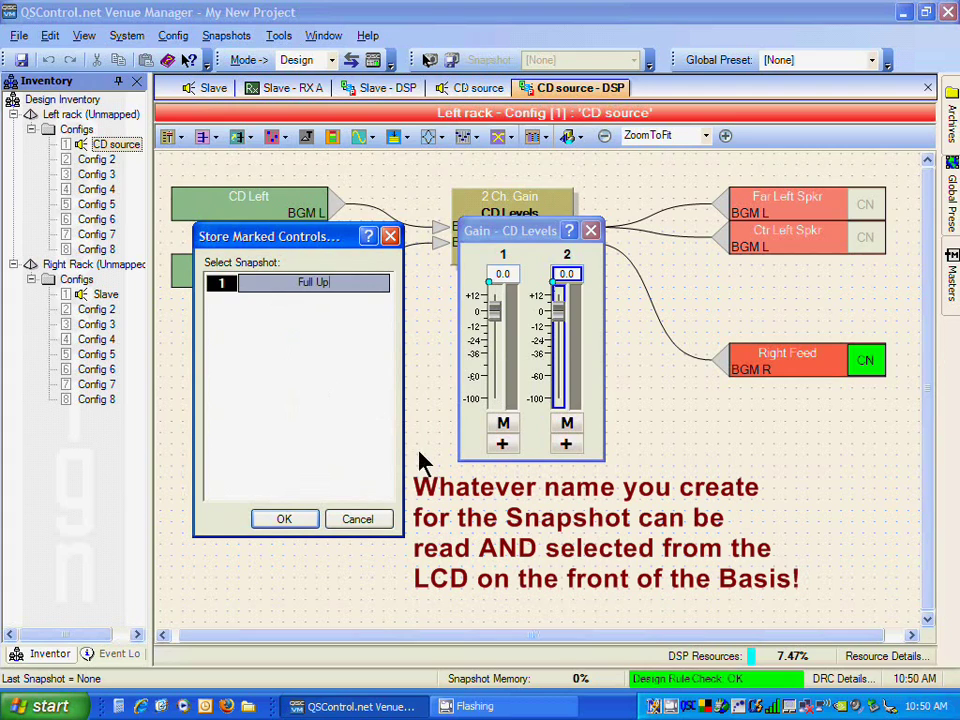
{"action": "key", "text": "Return"}
{"action": "left_click", "coordinate": [297, 522]}
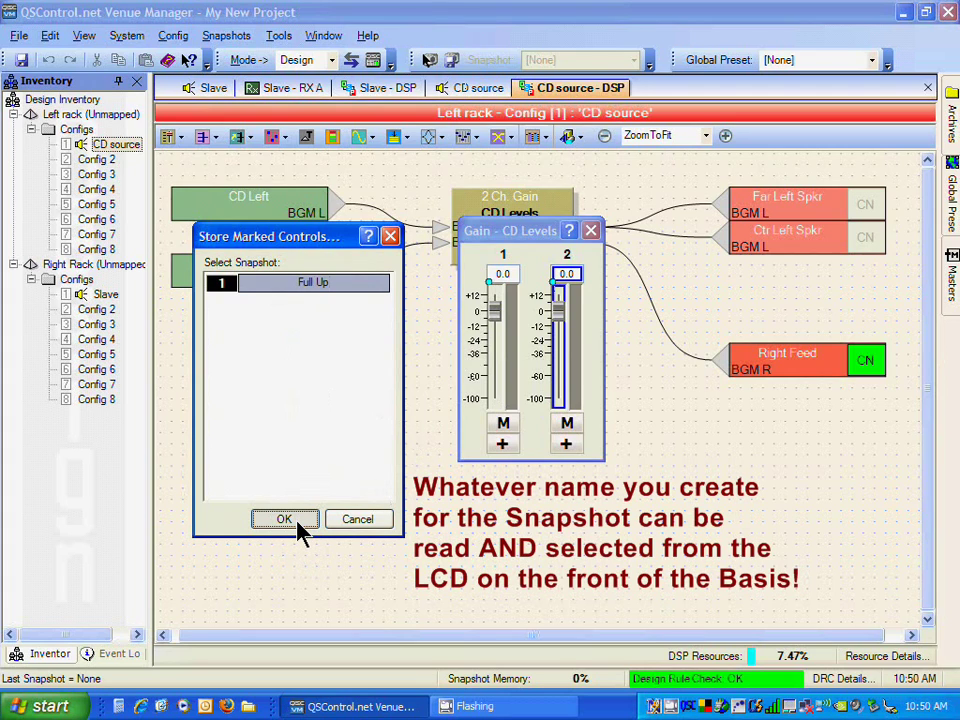
{"action": "left_click", "coordinate": [297, 527]}
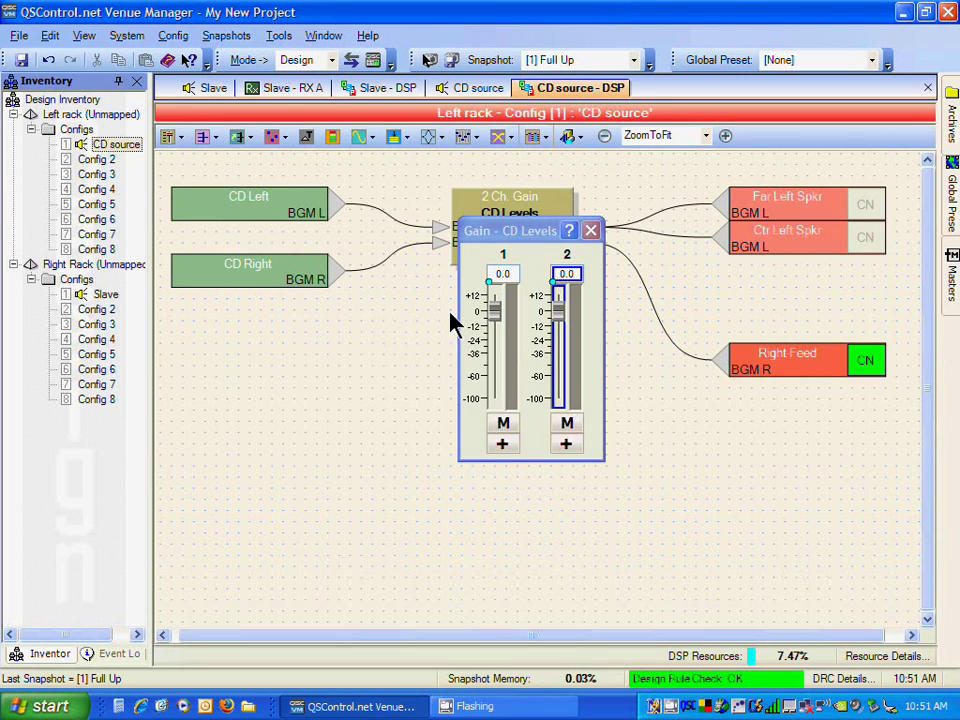
- Set the gain of both CD Levels channels to -10 dB
{"action": "left_click", "coordinate": [503, 284]}
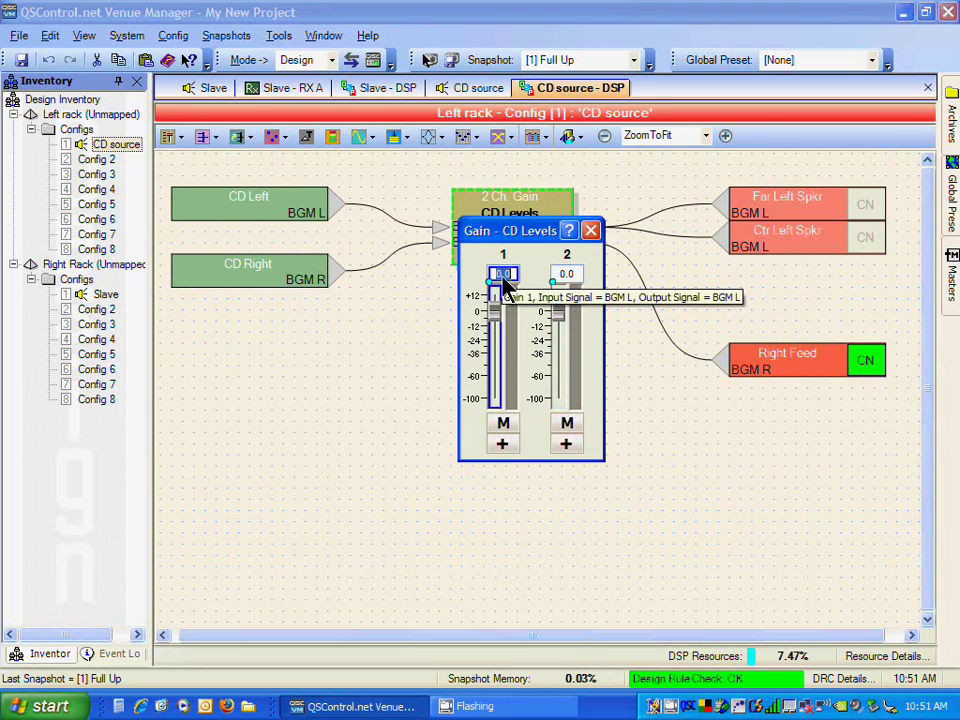
{"action": "type", "text": "-10"}
{"action": "key", "text": "Return"}
{"action": "left_click", "coordinate": [570, 275]}
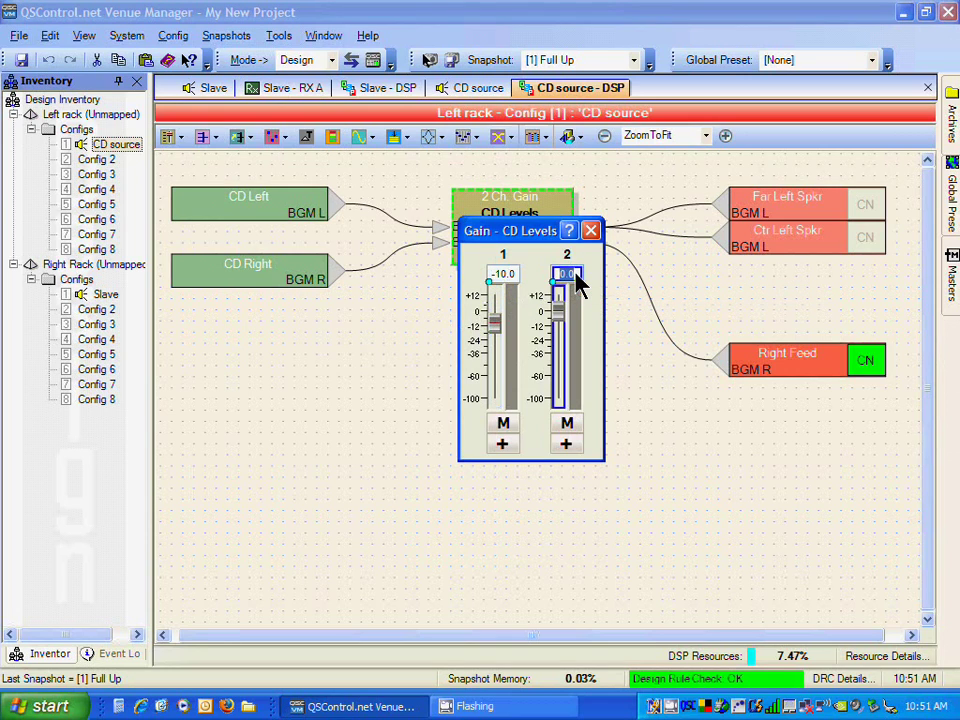
{"action": "type", "text": "-10"}
{"action": "key", "text": "Return"}
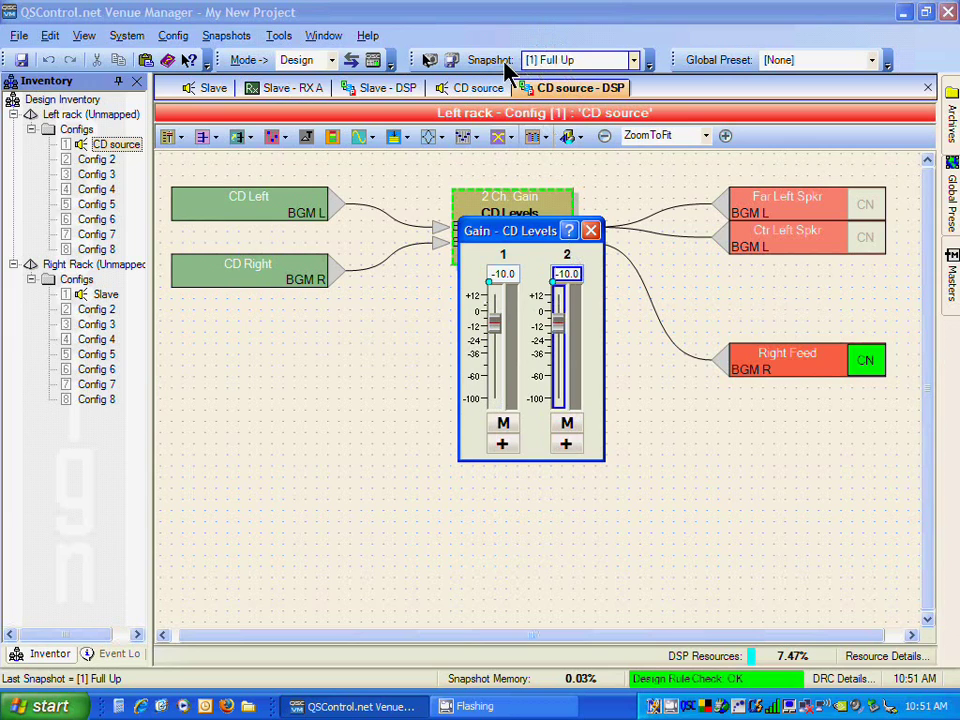
- Store the marked controls as a new snapshot named "-10 dB" in slot 2
{"action": "left_click", "coordinate": [453, 61]}
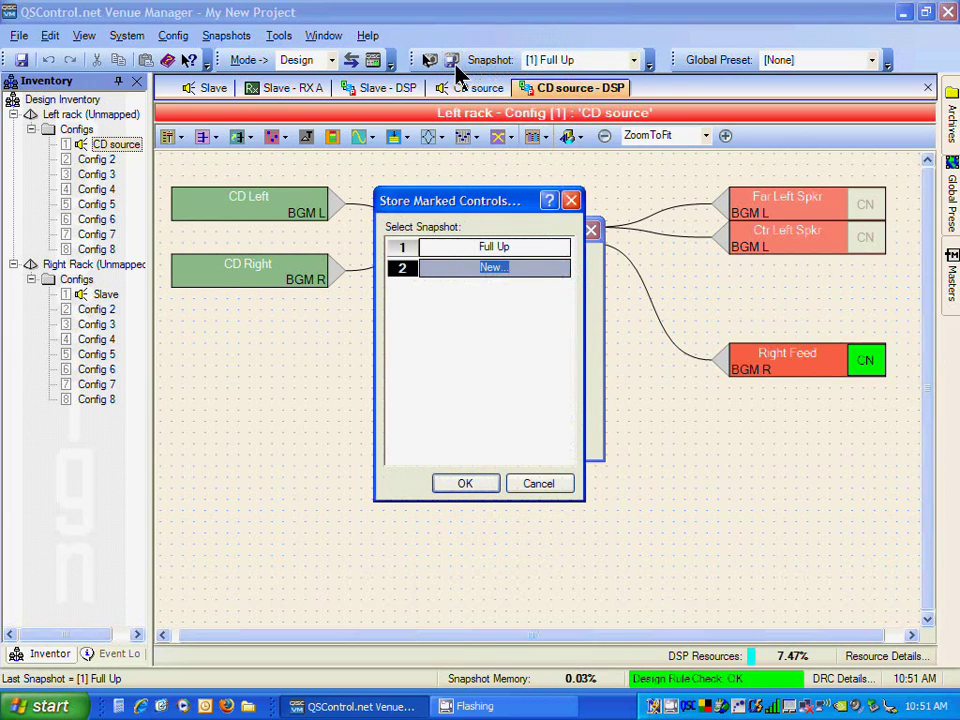
{"action": "type", "text": "-10 dB"}
{"action": "key", "text": "Return"}
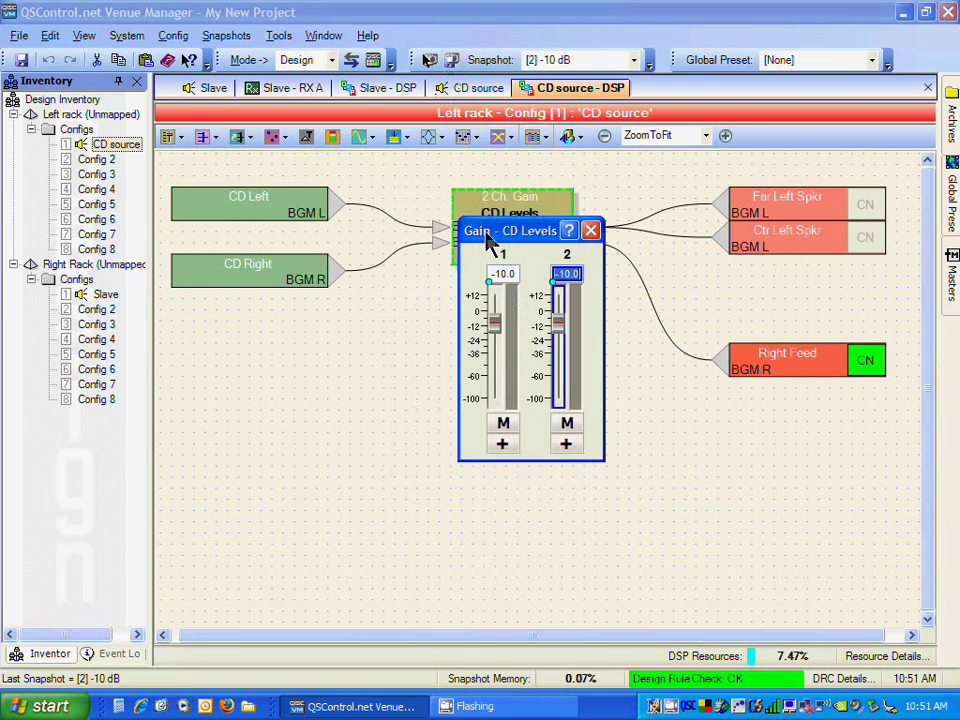
- Set the gain of both CD Levels channels to -20 dB
{"action": "left_click", "coordinate": [502, 274]}
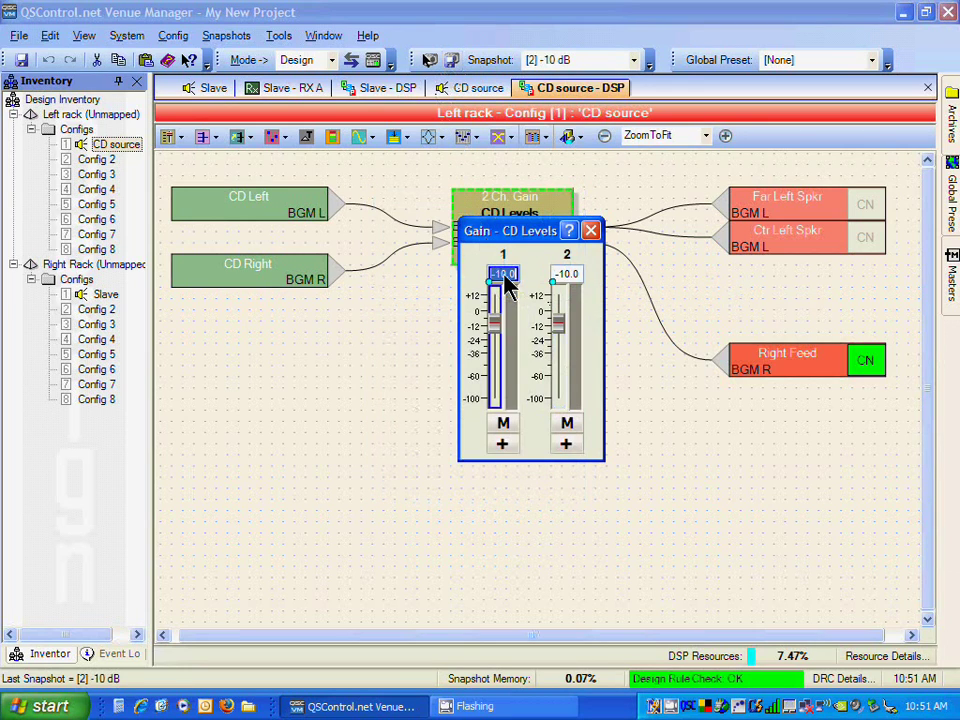
{"action": "type", "text": "-20"}
{"action": "key", "text": "Return"}
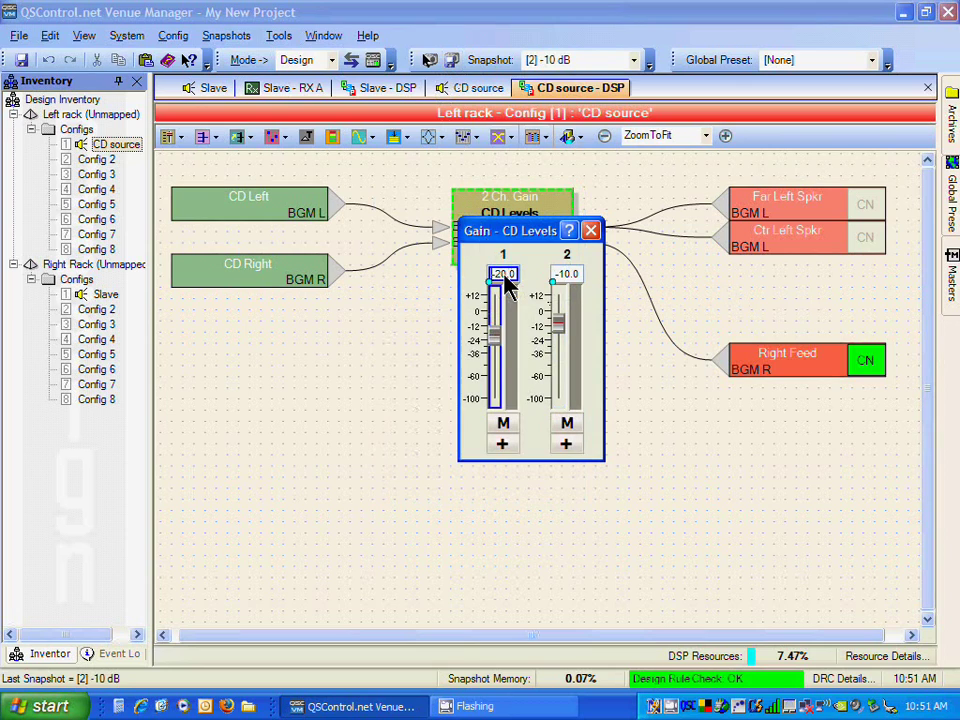
{"action": "left_click", "coordinate": [575, 280]}
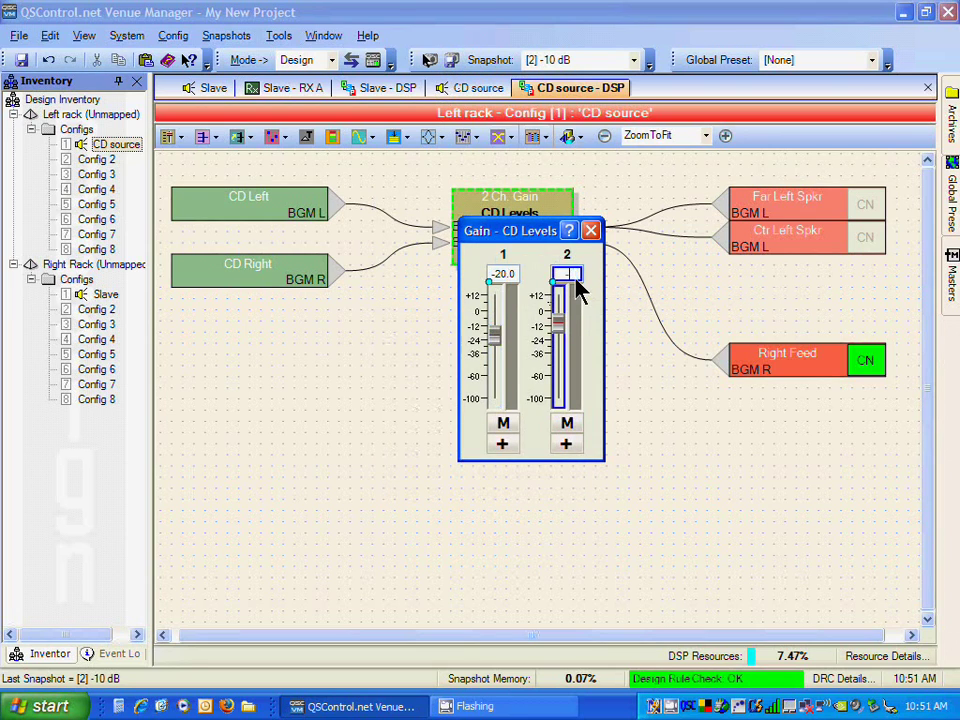
{"action": "type", "text": "-10"}
{"action": "key", "text": "BackSpace"}
{"action": "key", "text": "BackSpace"}
{"action": "type", "text": "20"}
{"action": "left_click", "coordinate": [508, 274]}
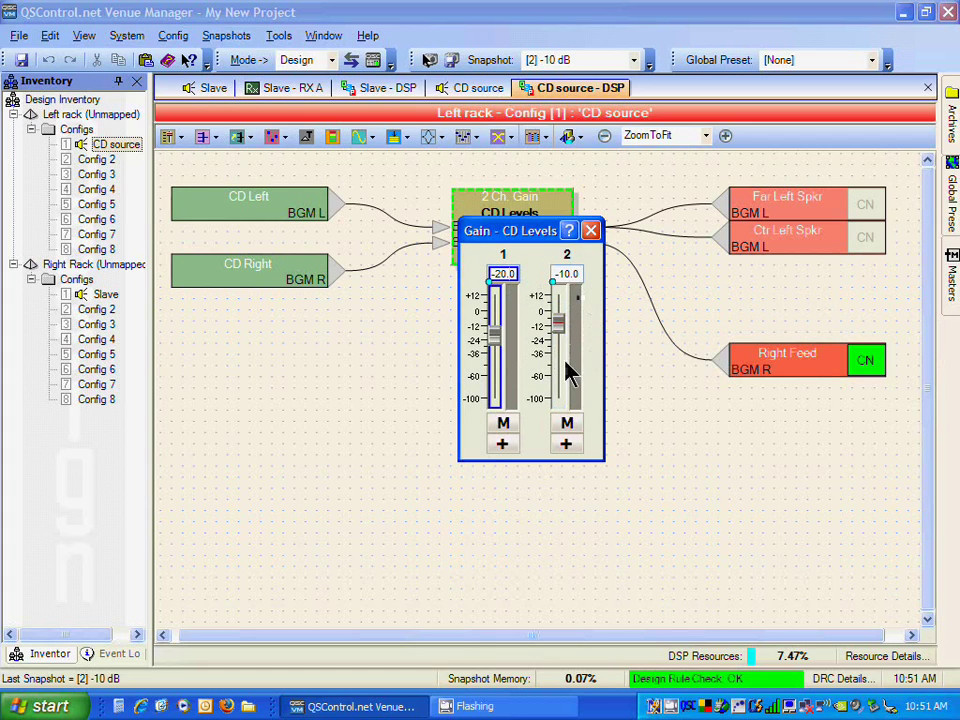
{"action": "left_click", "coordinate": [577, 279]}
{"action": "double_click", "coordinate": [577, 279]}
{"action": "type", "text": "-20"}
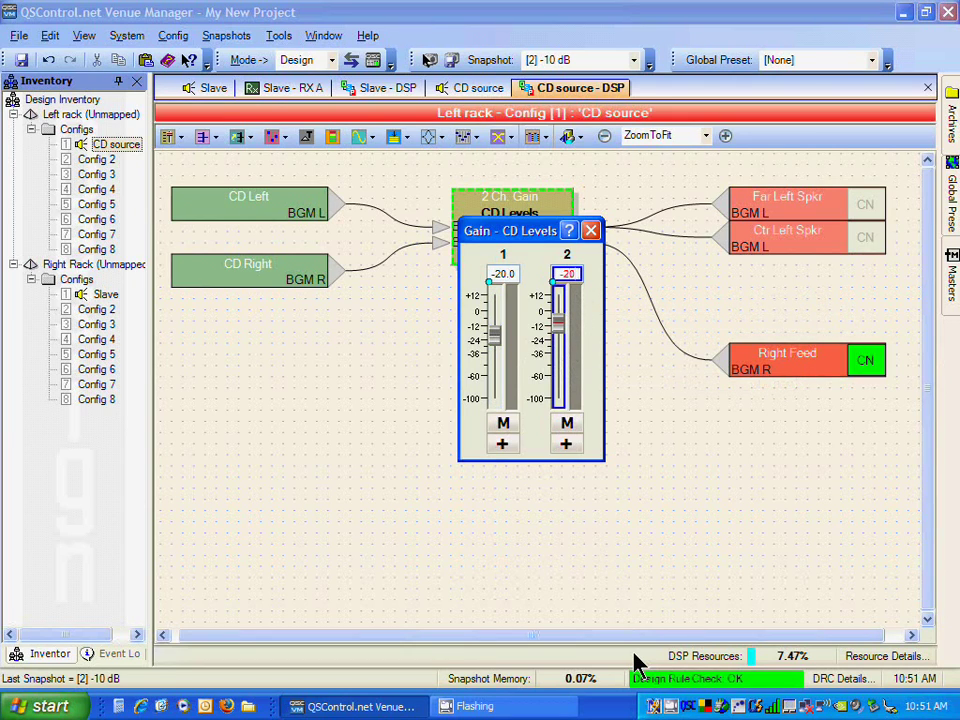
{"action": "key", "text": "Return"}
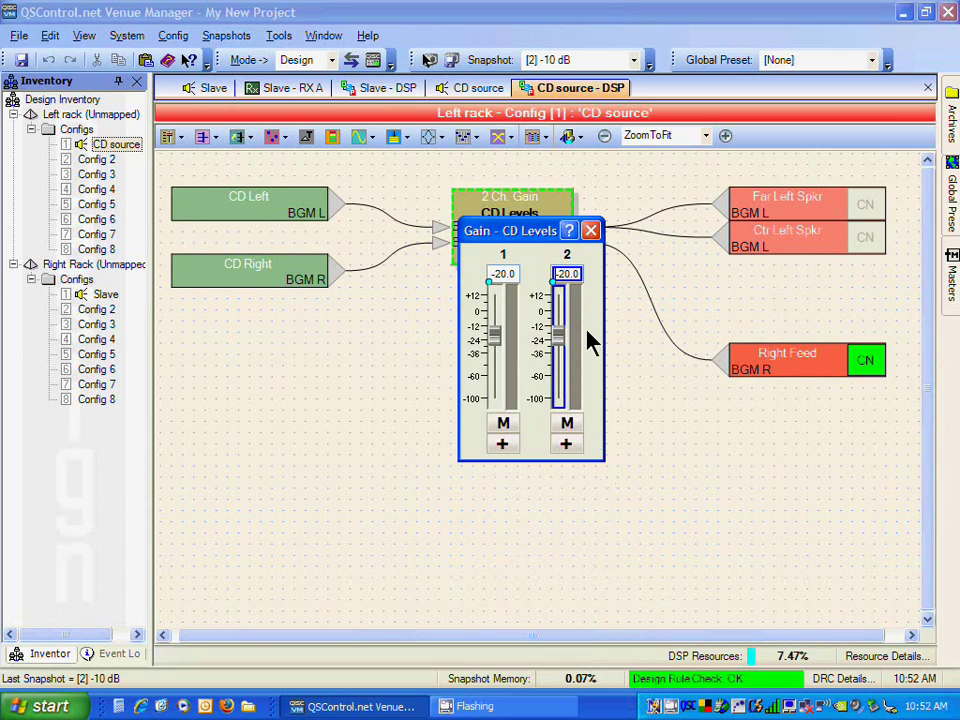
- Store the marked controls as a new snapshot named "-20 dB" in slot 3
{"action": "left_click", "coordinate": [452, 62]}
{"action": "type", "text": "-20"}
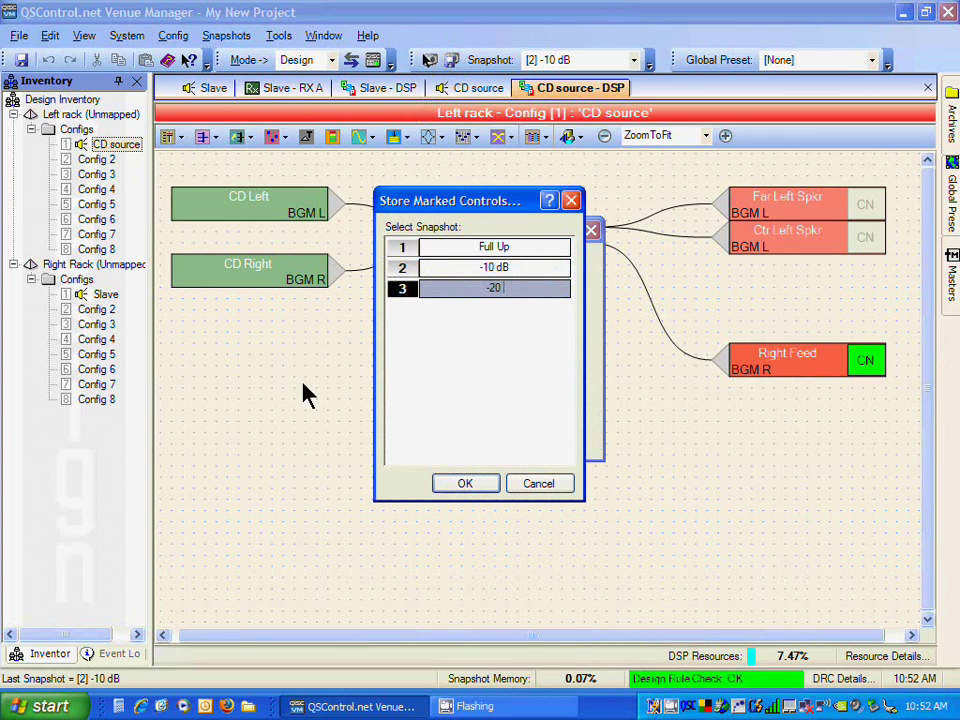
{"action": "type", "text": " dB"}
{"action": "left_click", "coordinate": [475, 484]}
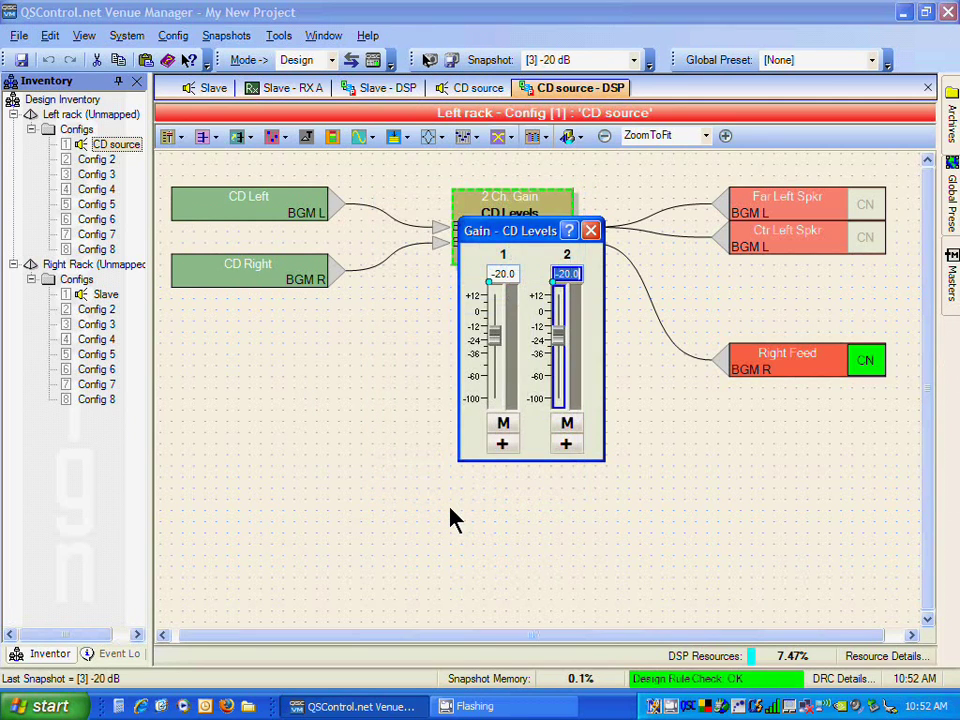
{"action": "left_click", "coordinate": [476, 493]}
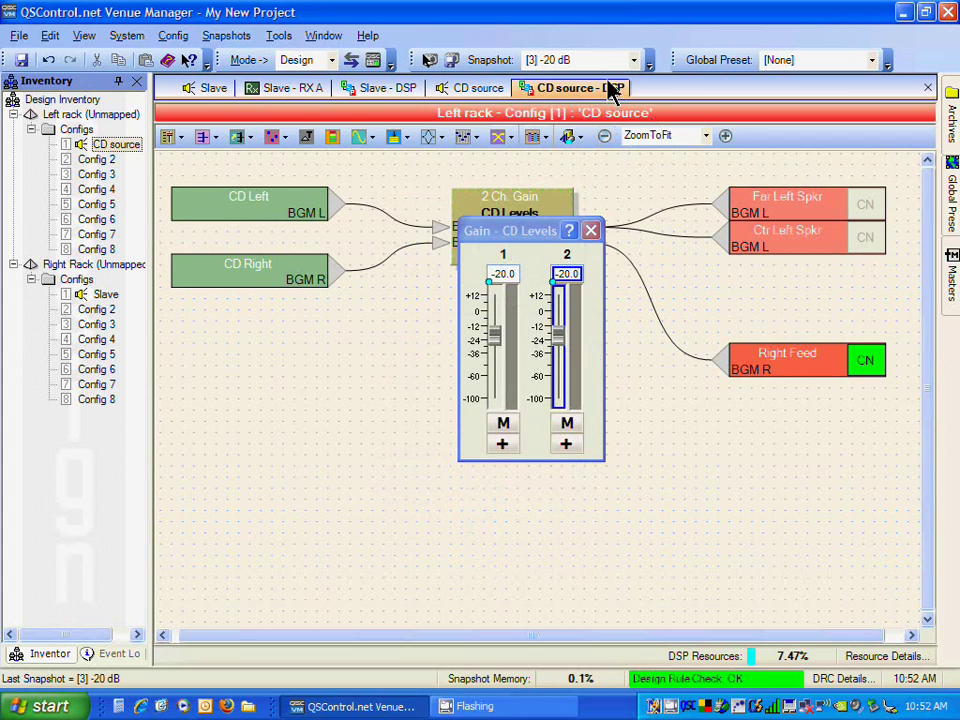
- Recall the -10 dB, Full Up and -20 dB snapshots one after another to check the CD Levels faders
{"action": "left_click", "coordinate": [634, 61]}
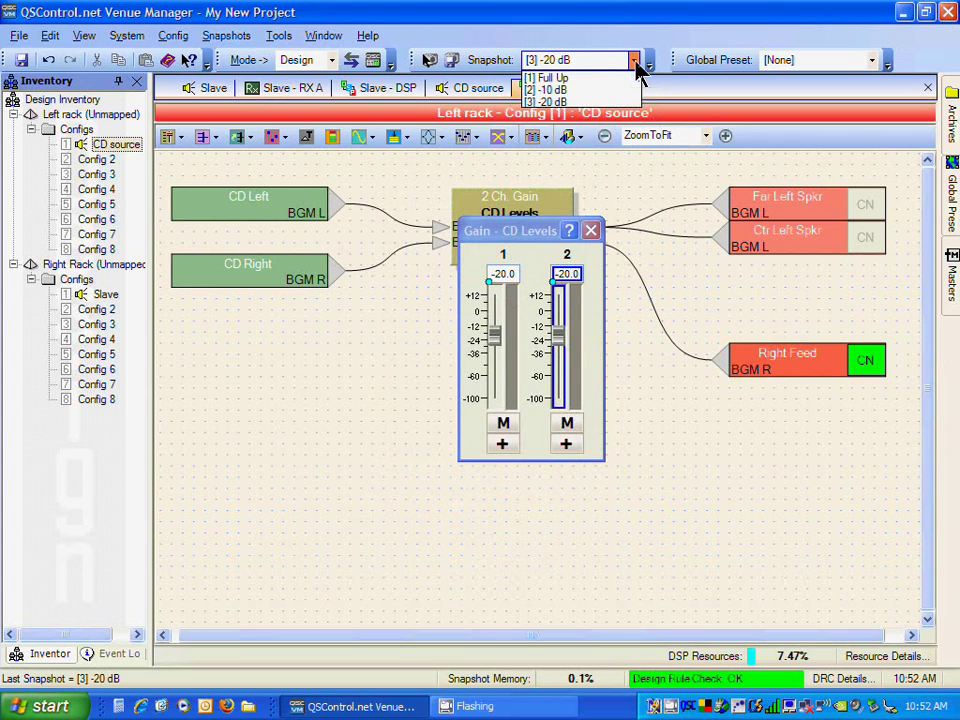
{"action": "left_click", "coordinate": [558, 89]}
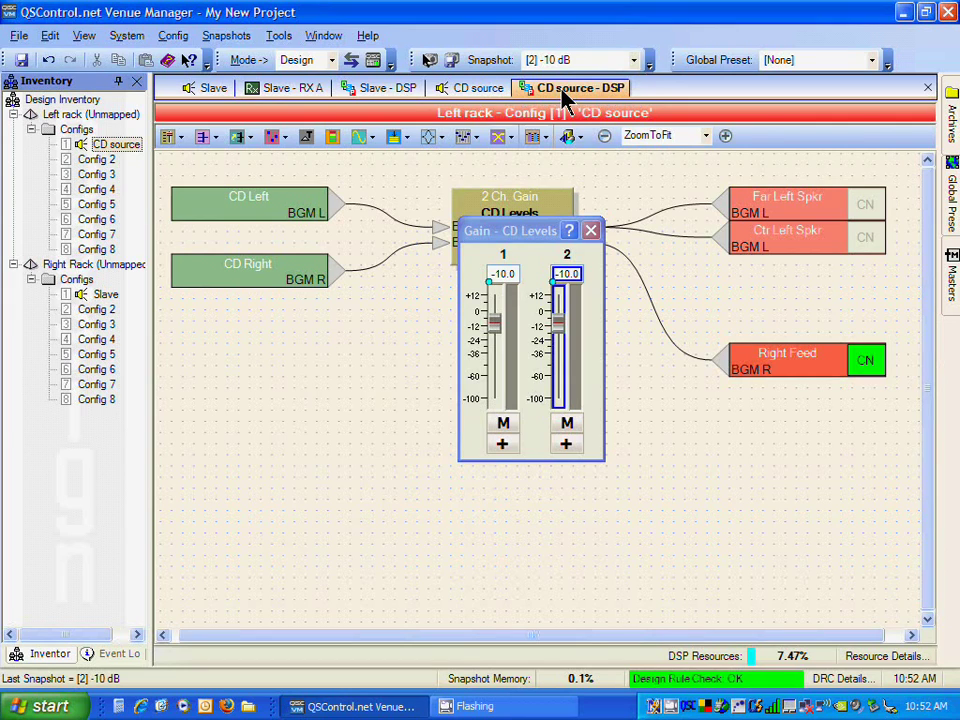
{"action": "left_click", "coordinate": [634, 61]}
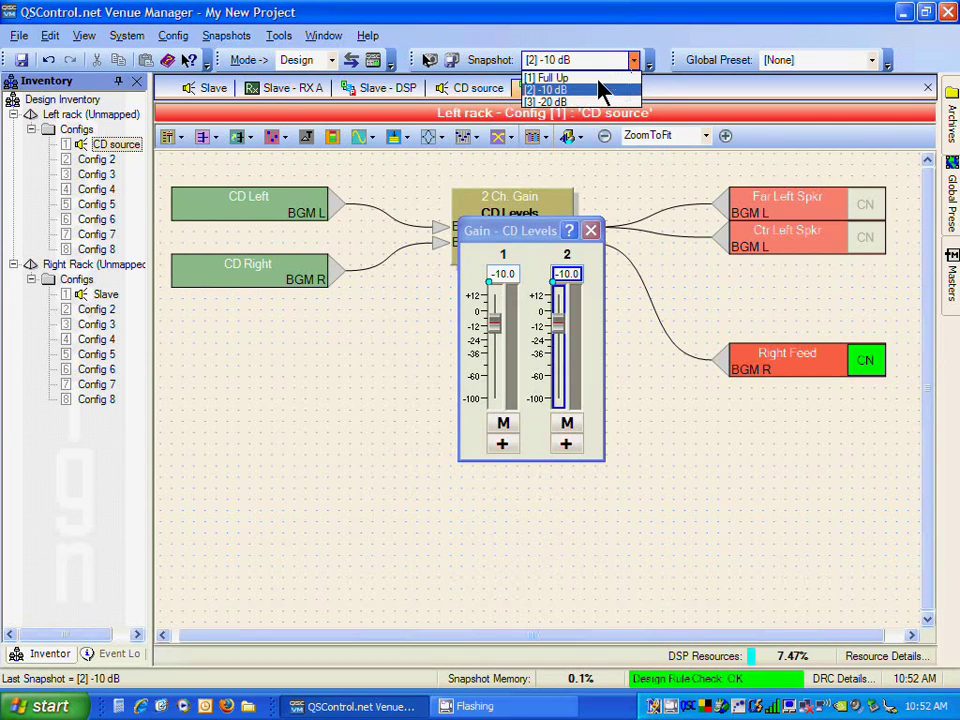
{"action": "left_click", "coordinate": [600, 78]}
{"action": "left_click", "coordinate": [636, 61]}
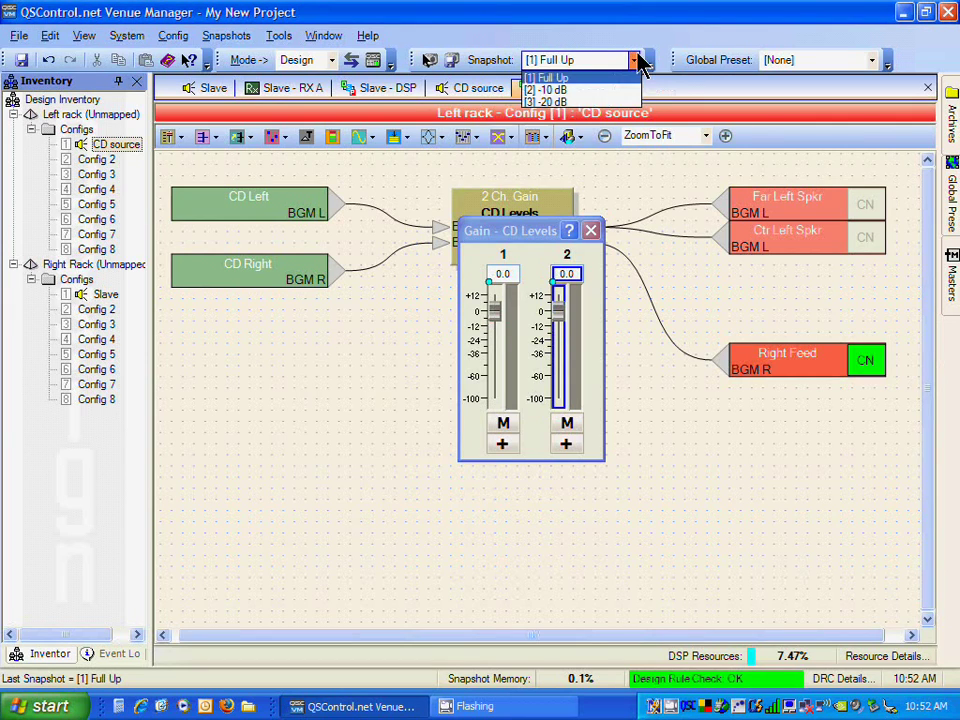
{"action": "left_click", "coordinate": [612, 102]}
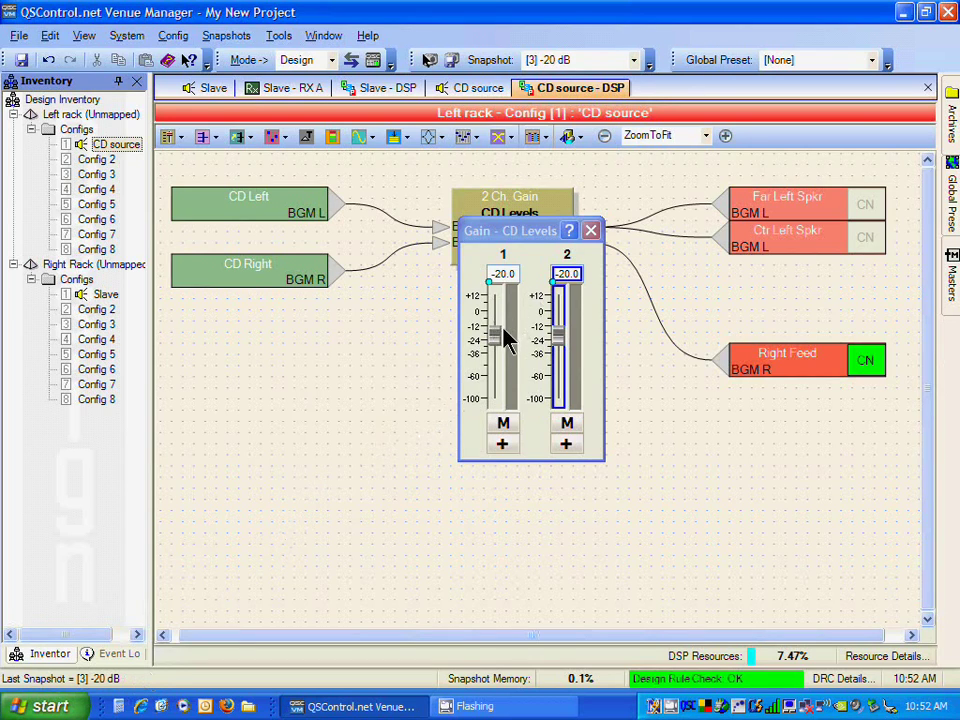
- Move the two CD Levels faders to about -11.7 dB and -38.3 dB, and recall the -20 dB snapshot to restore them
{"action": "left_click_drag", "start_coordinate": [497, 339], "coordinate": [495, 326]}
{"action": "left_click_drag", "start_coordinate": [557, 337], "coordinate": [585, 364]}
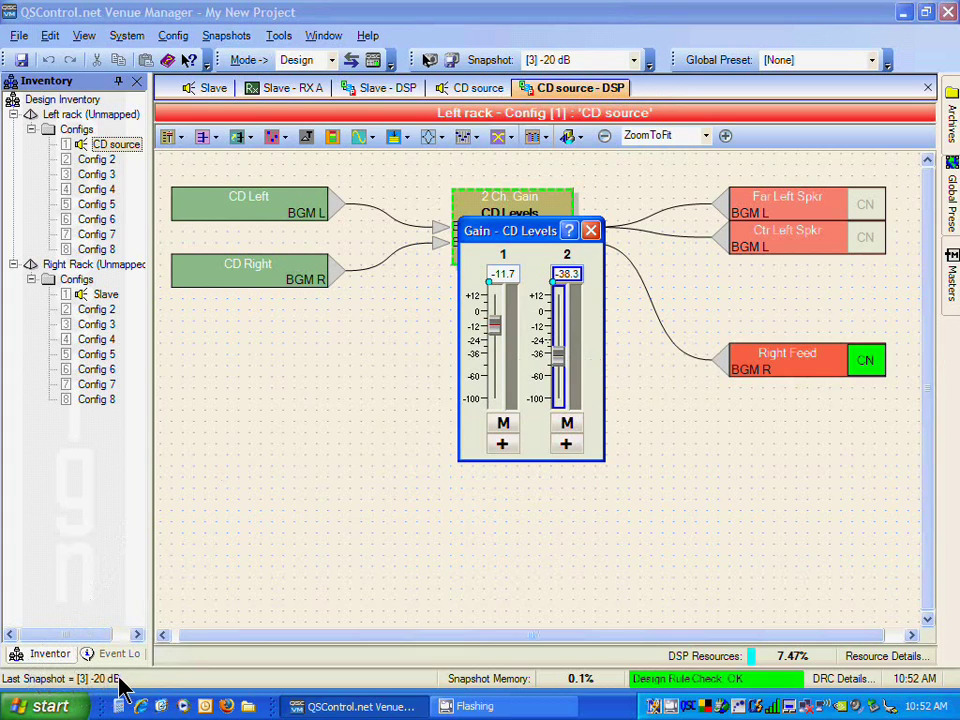
{"action": "left_click", "coordinate": [634, 61]}
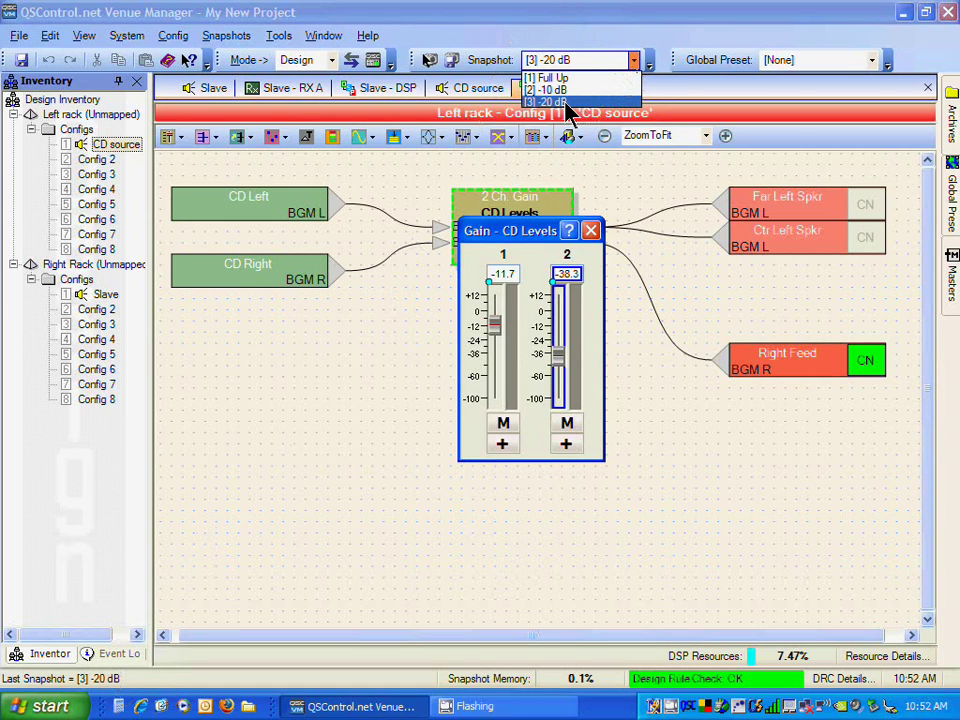
{"action": "left_click", "coordinate": [563, 103]}
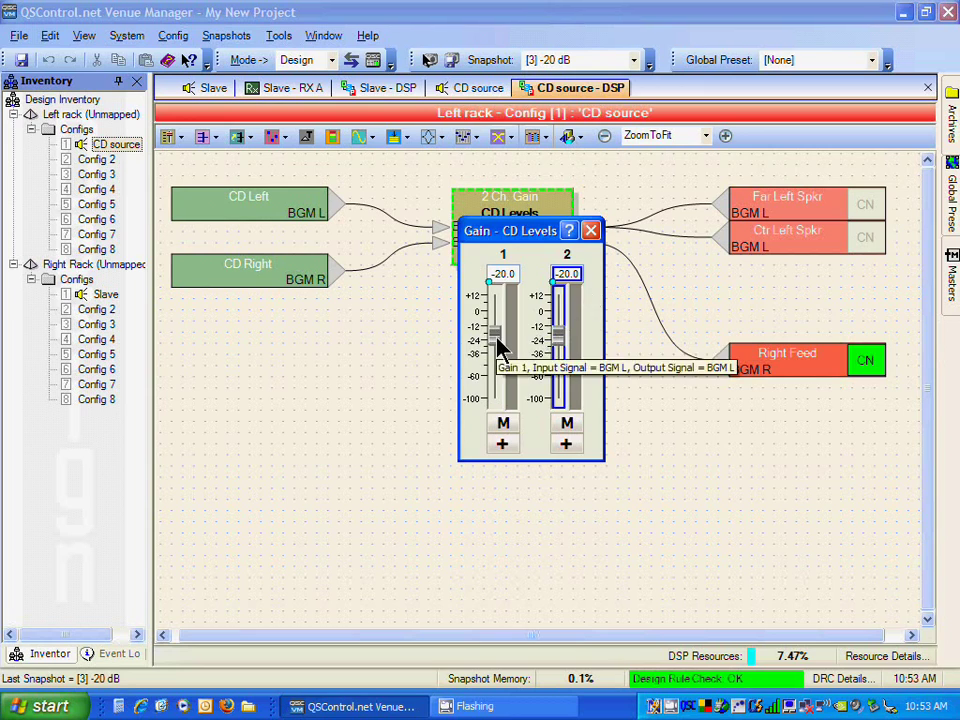
{"action": "left_click_drag", "start_coordinate": [497, 337], "coordinate": [497, 329]}
{"action": "left_click_drag", "start_coordinate": [561, 332], "coordinate": [563, 345]}
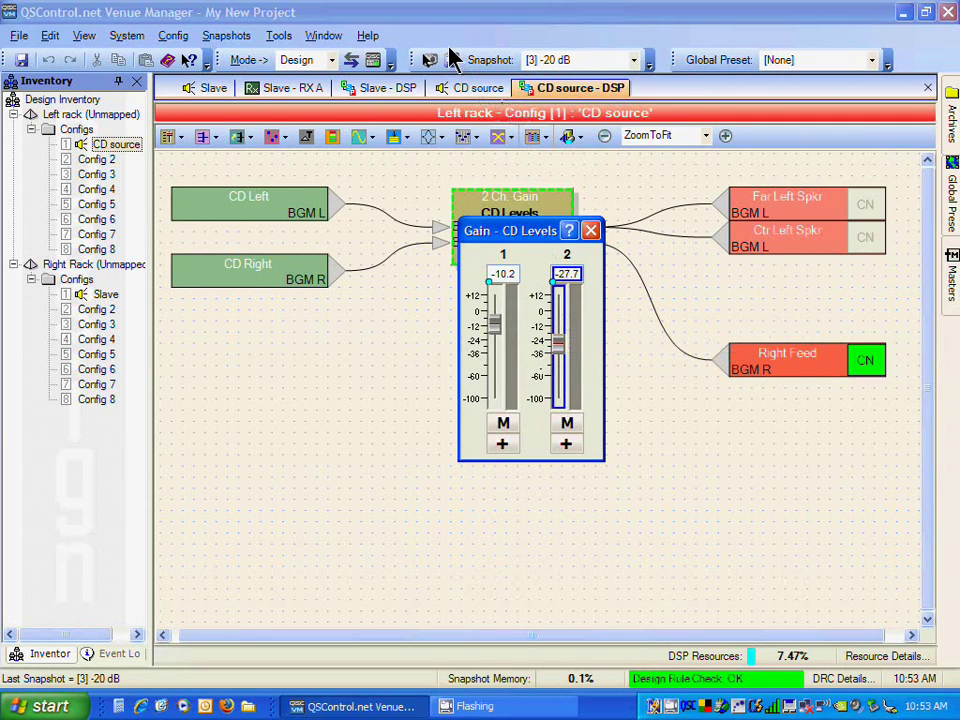
{"action": "left_click", "coordinate": [452, 61]}
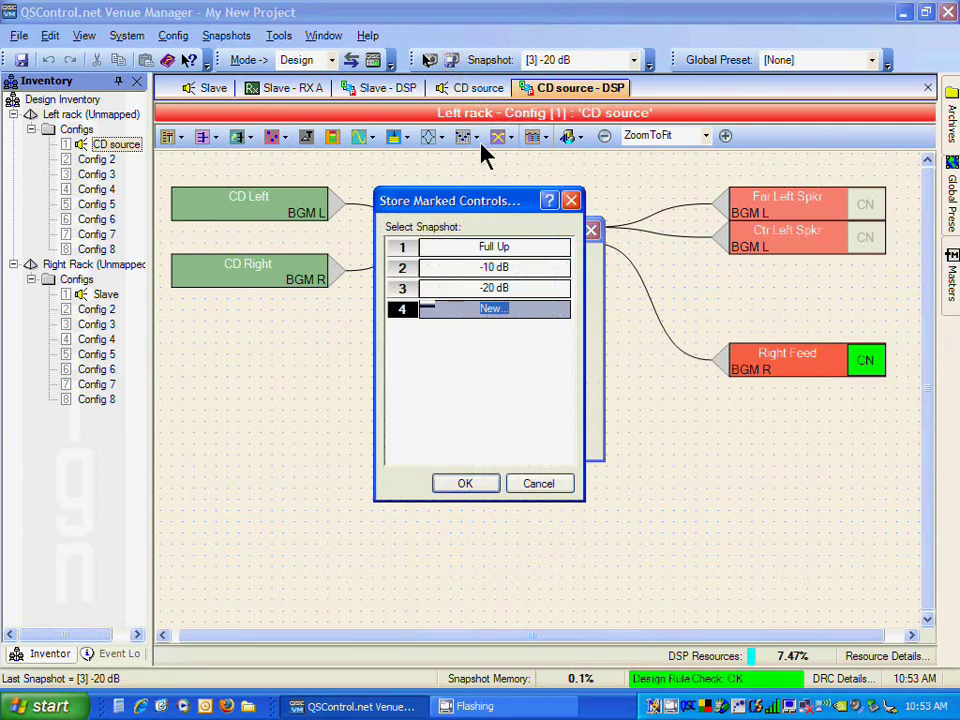
{"action": "left_click", "coordinate": [402, 249]}
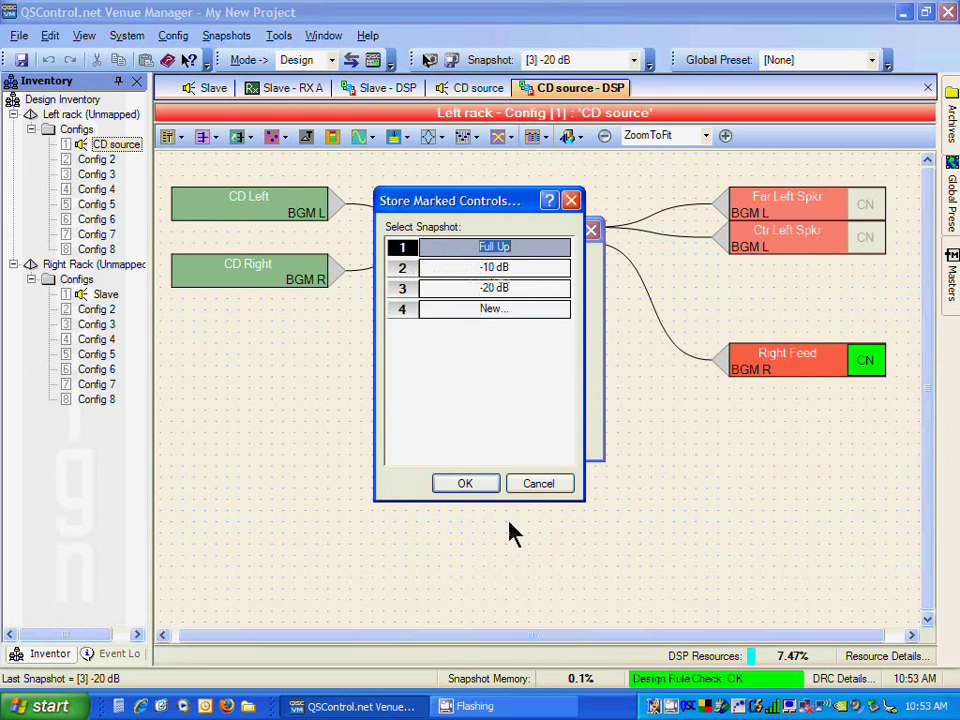
{"action": "left_click", "coordinate": [538, 485]}
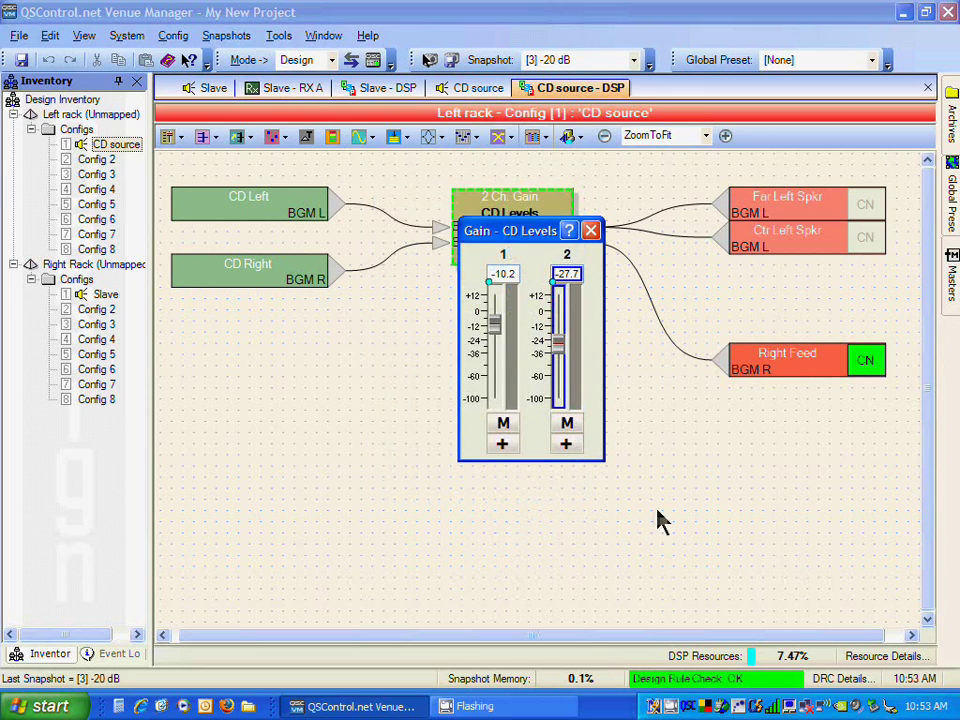
- Recall the -10 dB snapshot and the Full Up snapshot for the CD Levels faders
{"action": "left_click", "coordinate": [634, 61]}
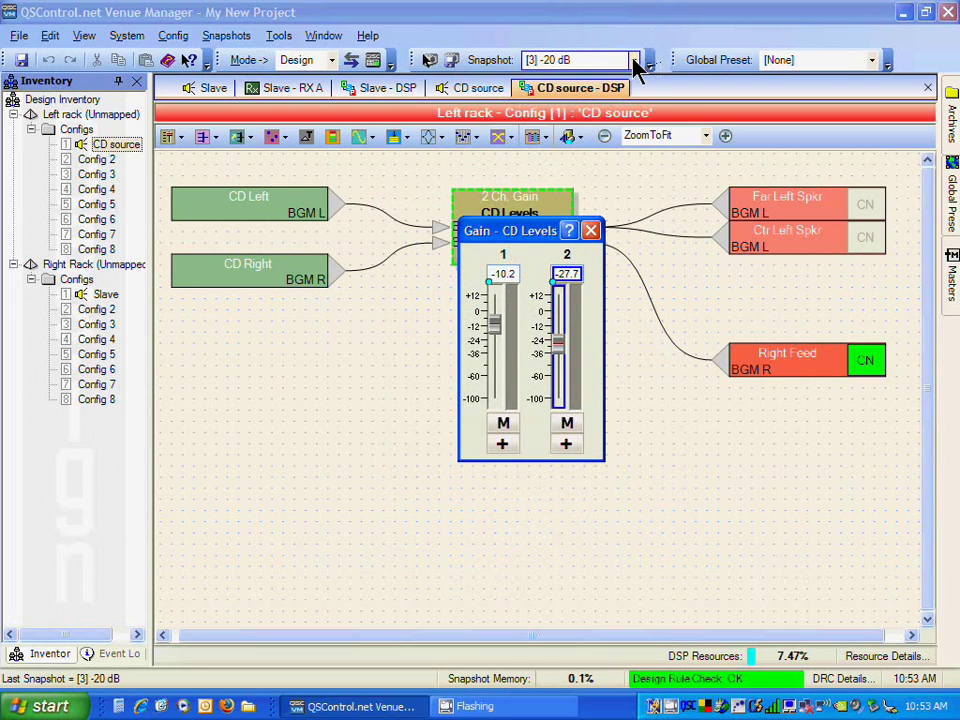
{"action": "left_click", "coordinate": [582, 92]}
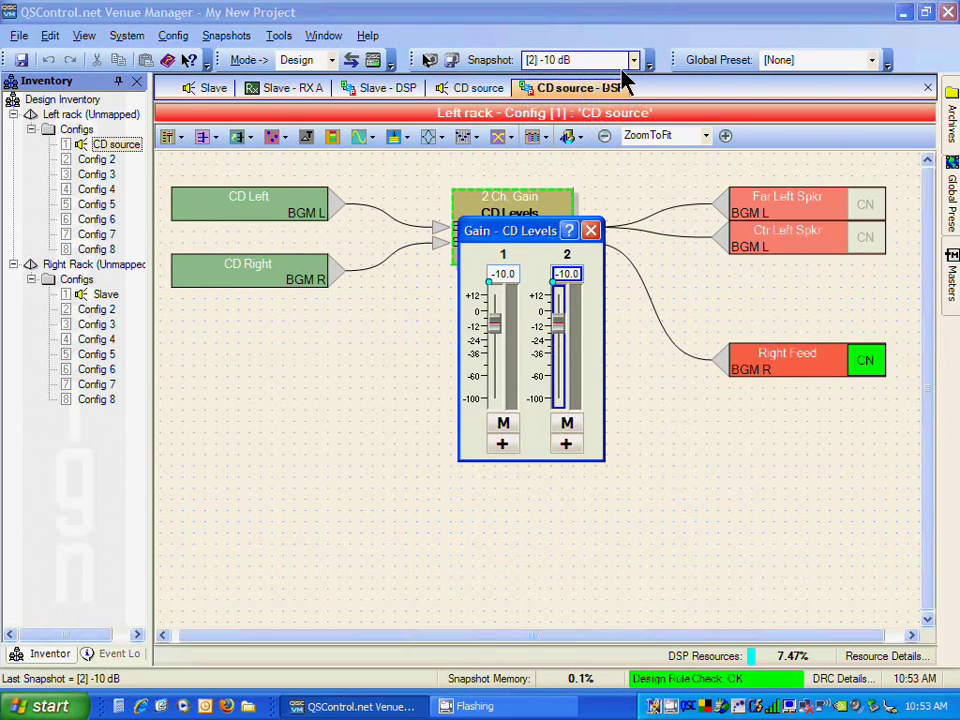
{"action": "left_click", "coordinate": [631, 63]}
{"action": "left_click", "coordinate": [598, 78]}
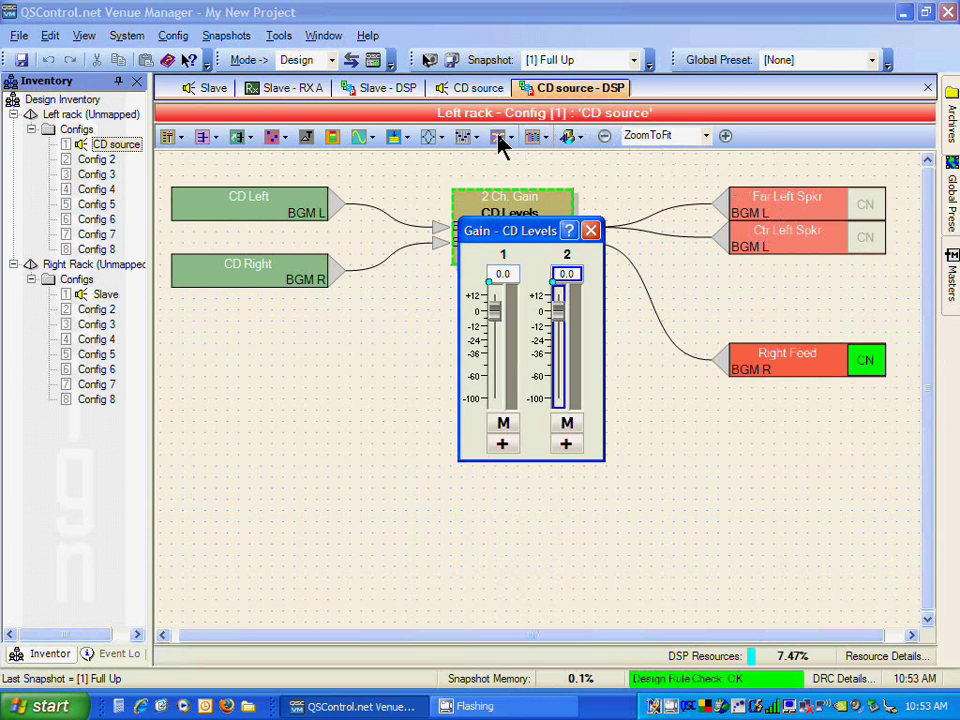
- Open the data port outputs of the CD source config and mark the AC controls of ports A to D for a snapshot
{"action": "left_click", "coordinate": [467, 92]}
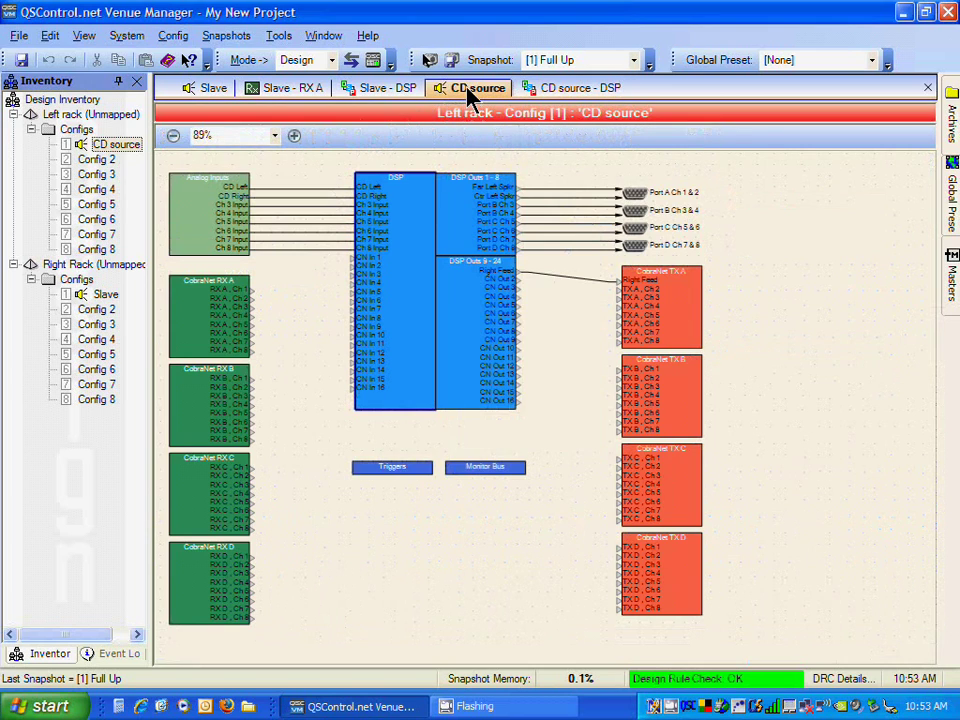
{"action": "left_click", "coordinate": [457, 222]}
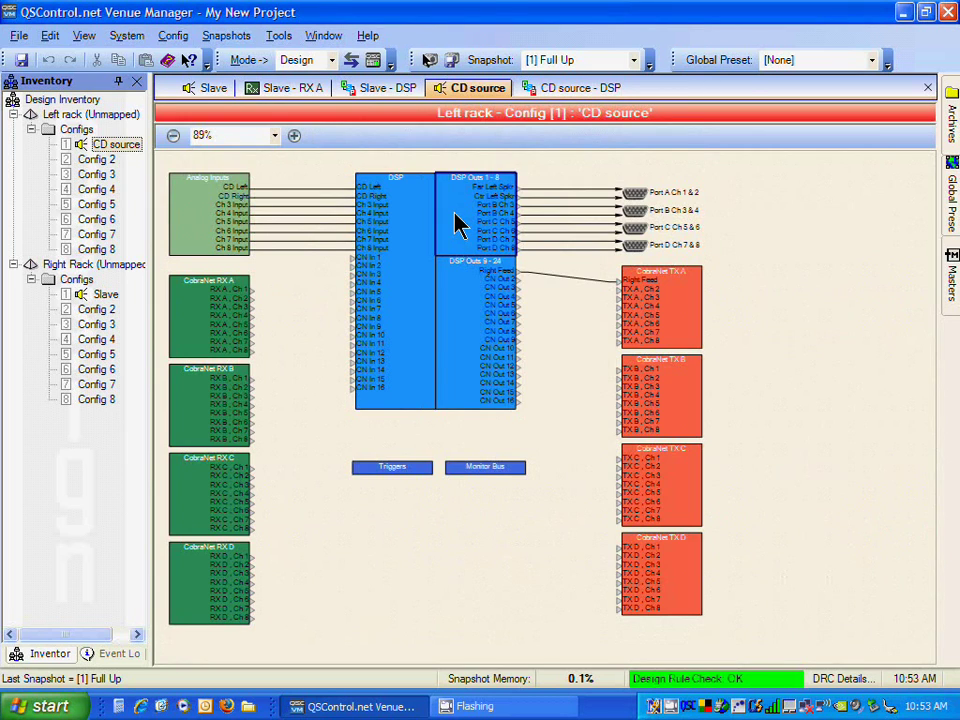
{"action": "double_click", "coordinate": [455, 213]}
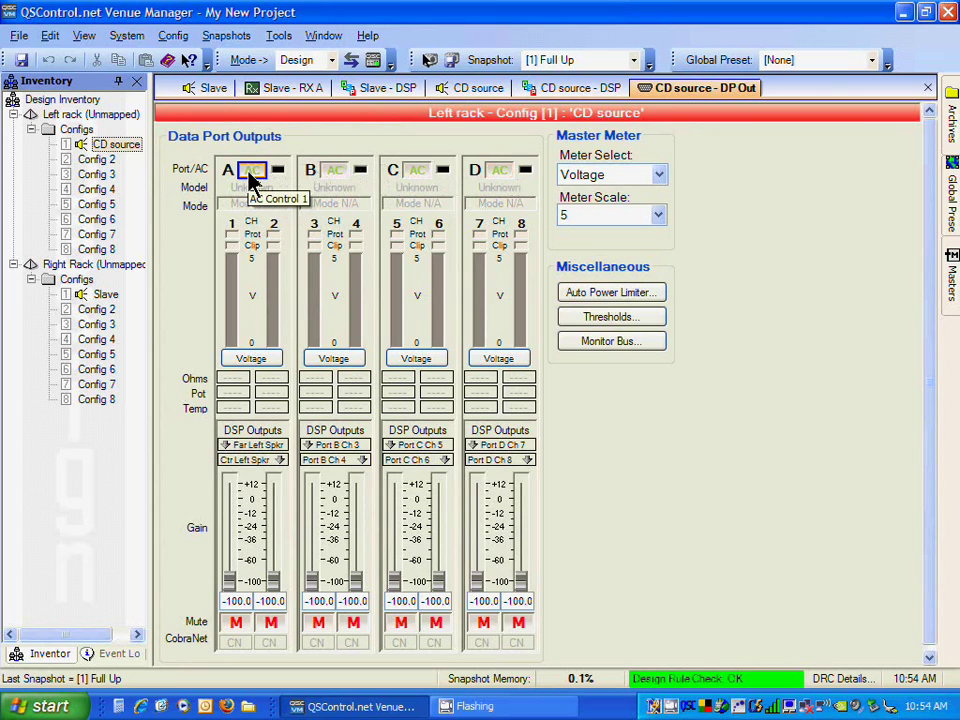
{"action": "left_click", "coordinate": [430, 61]}
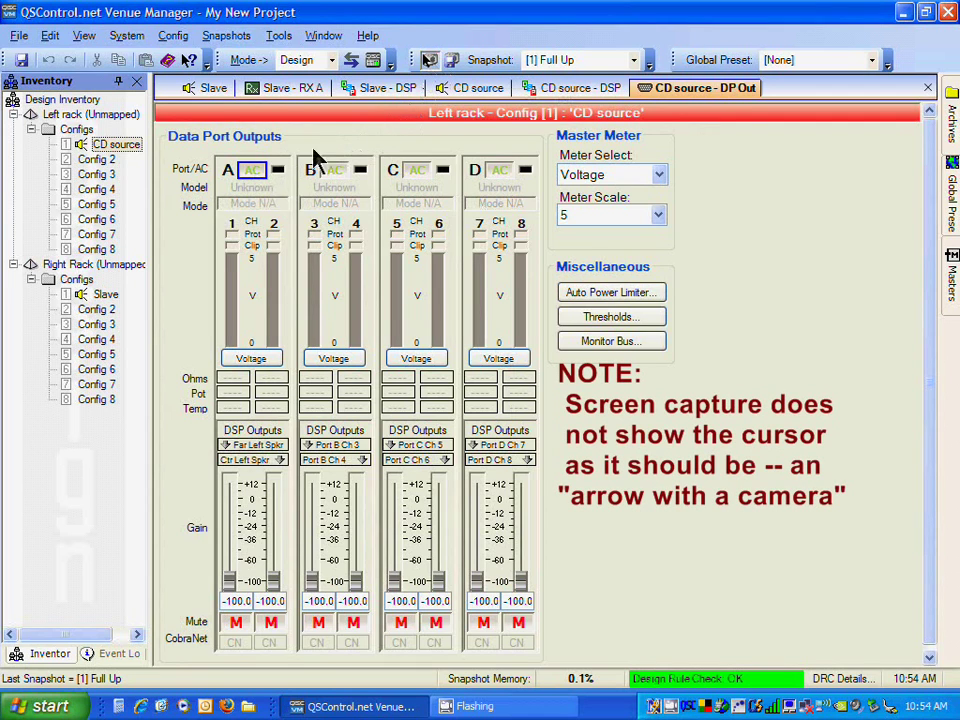
{"action": "left_click", "coordinate": [251, 175]}
{"action": "left_click", "coordinate": [345, 175]}
{"action": "left_click", "coordinate": [404, 179]}
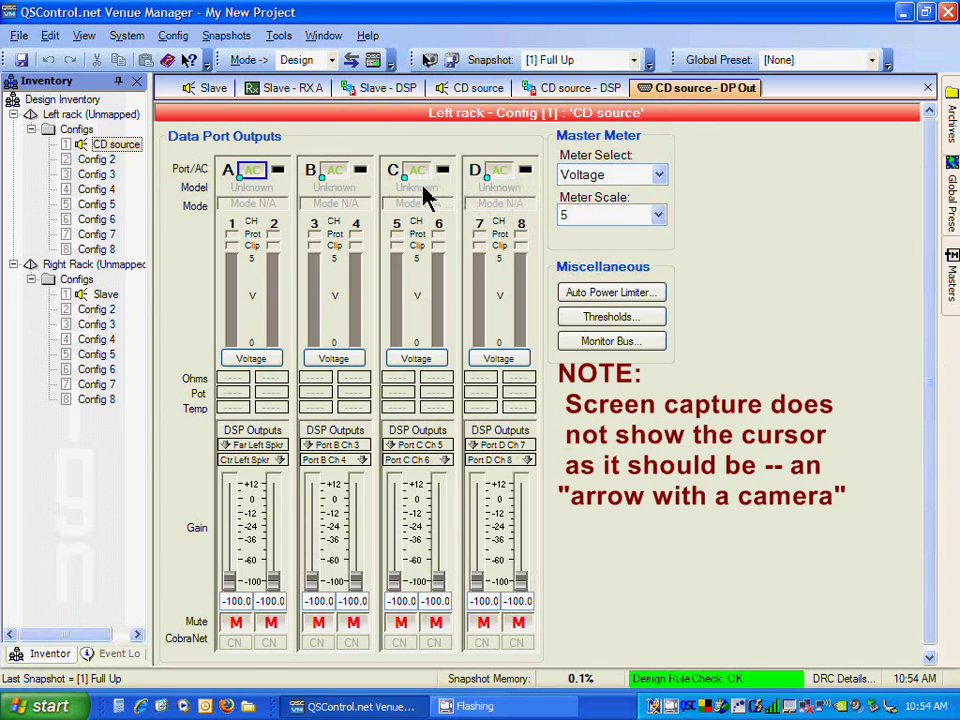
- Unmark the entire CD source config, including both CD Levels faders in the DSP view
{"action": "left_click", "coordinate": [227, 38]}
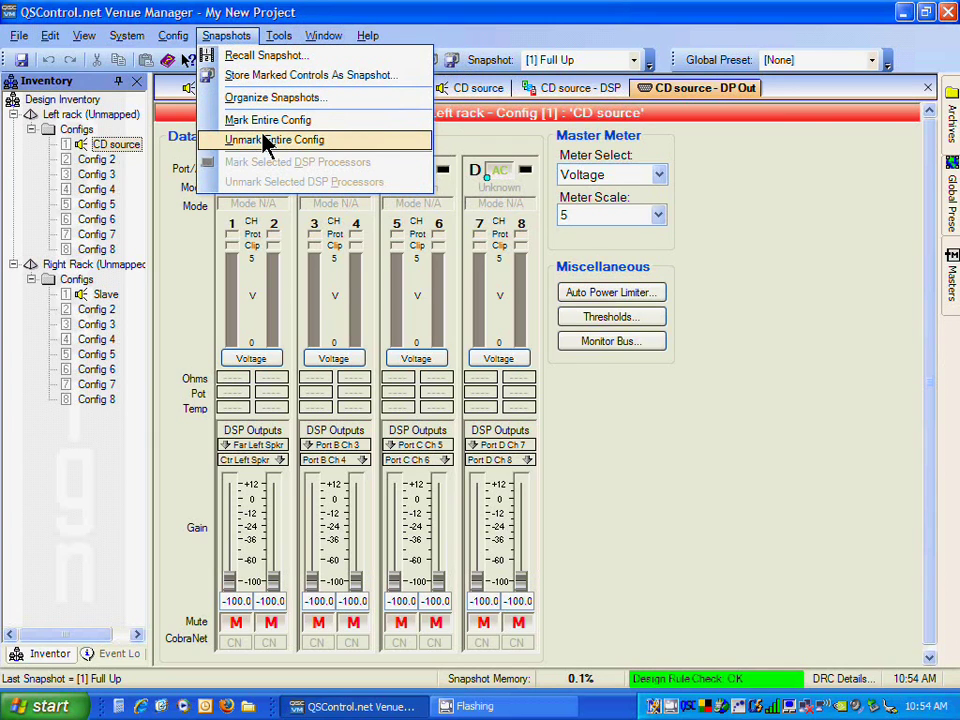
{"action": "left_click", "coordinate": [439, 30]}
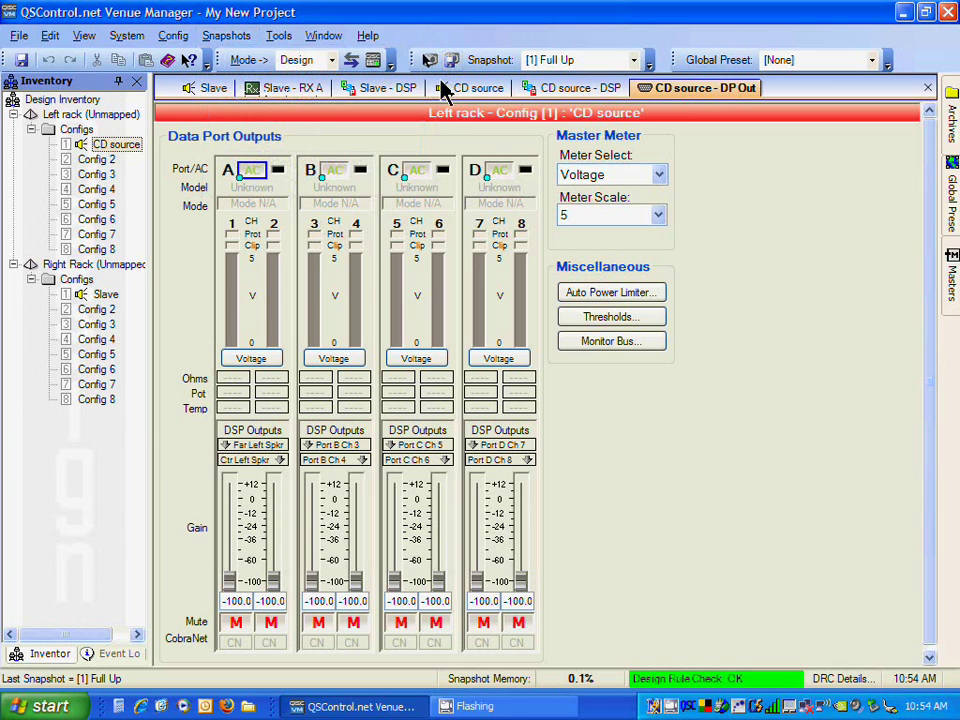
{"action": "left_click", "coordinate": [553, 87]}
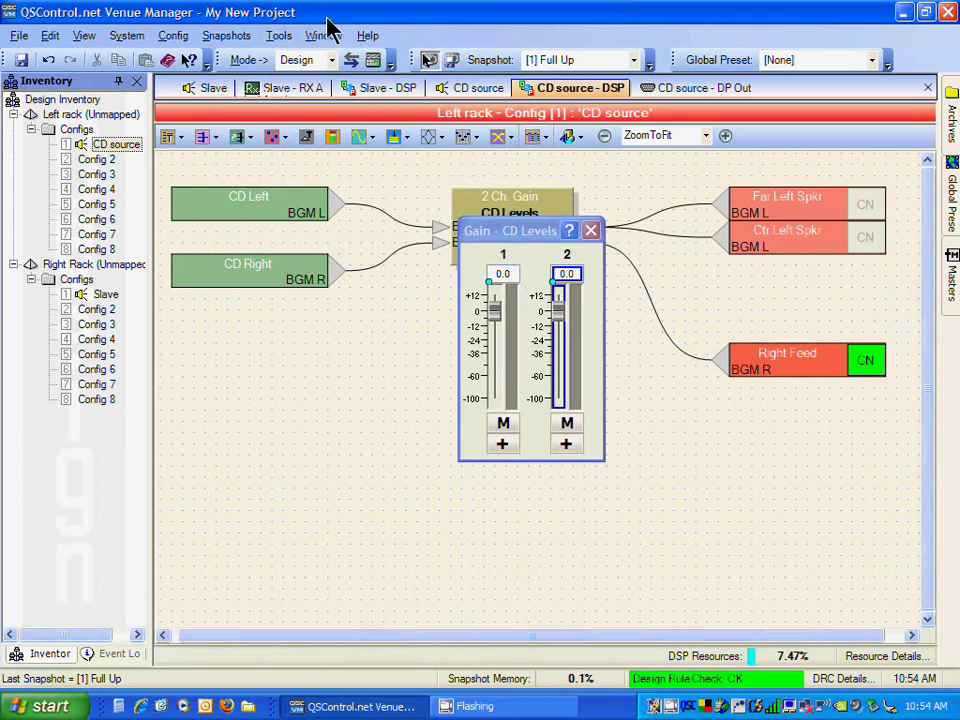
{"action": "right_click", "coordinate": [240, 43]}
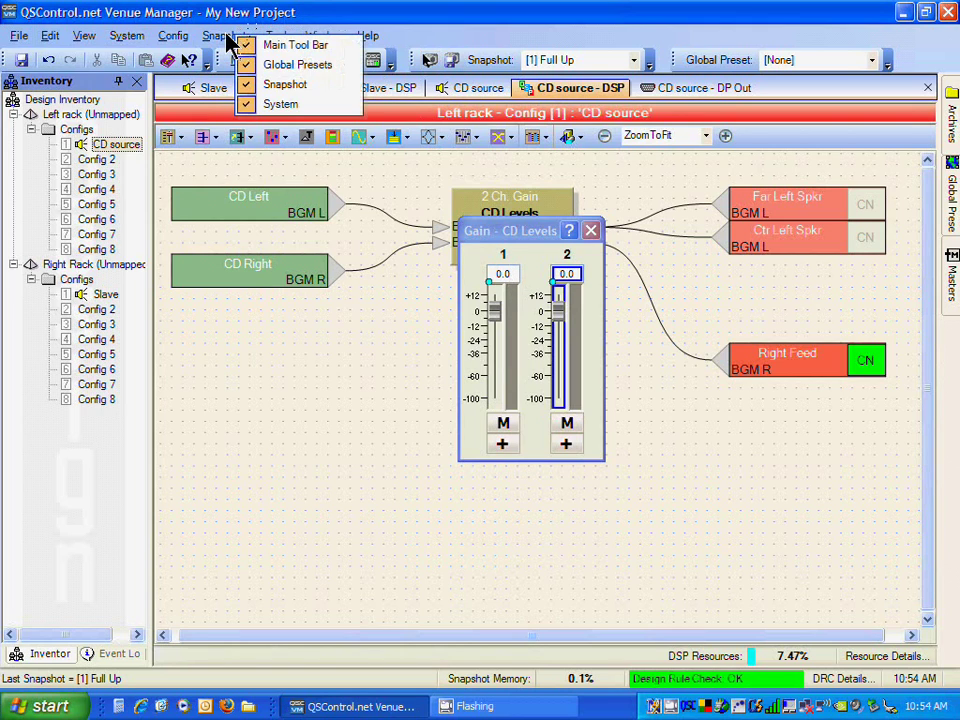
{"action": "left_click", "coordinate": [214, 38]}
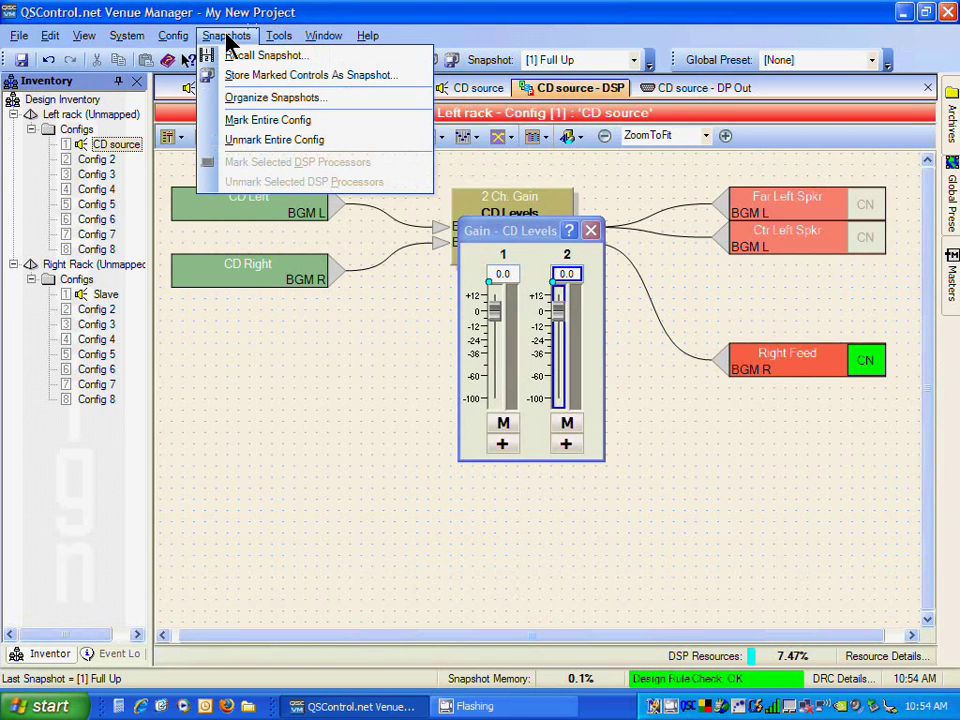
{"action": "left_click", "coordinate": [265, 143]}
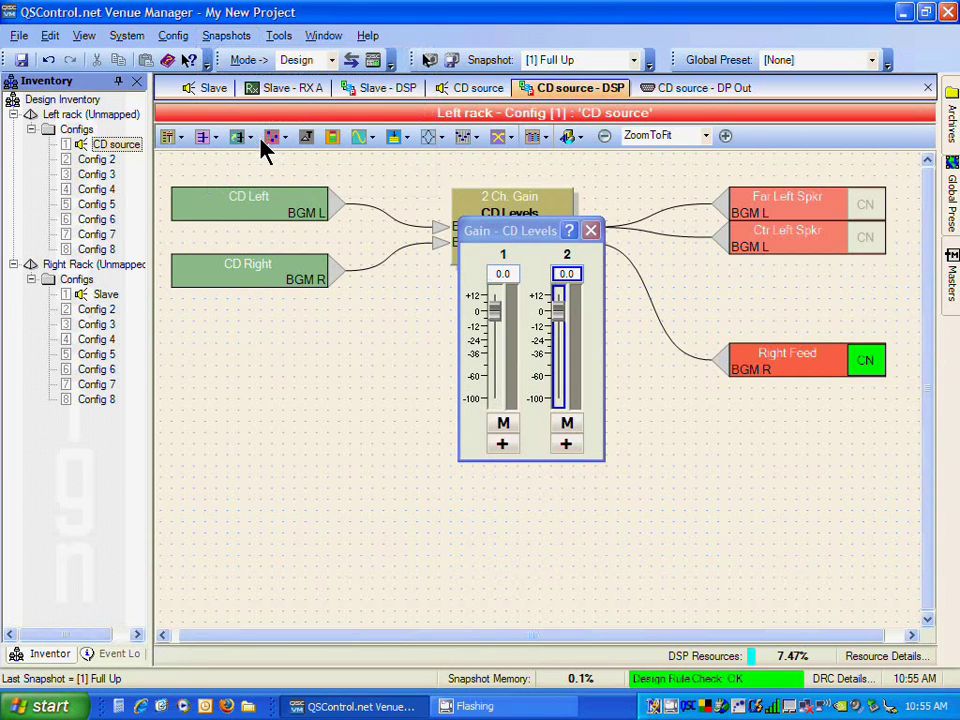
- With only the AC controls of ports A to D marked, store them as a new snapshot named "Left Amps ON" in slot 4
{"action": "left_click", "coordinate": [646, 89]}
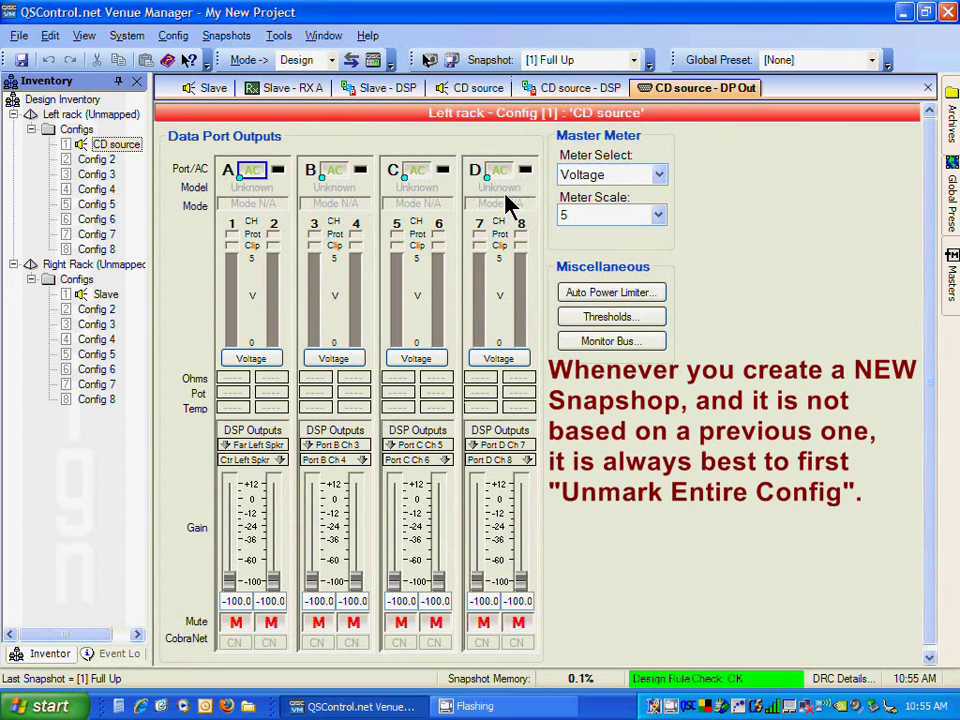
{"action": "left_click", "coordinate": [451, 61]}
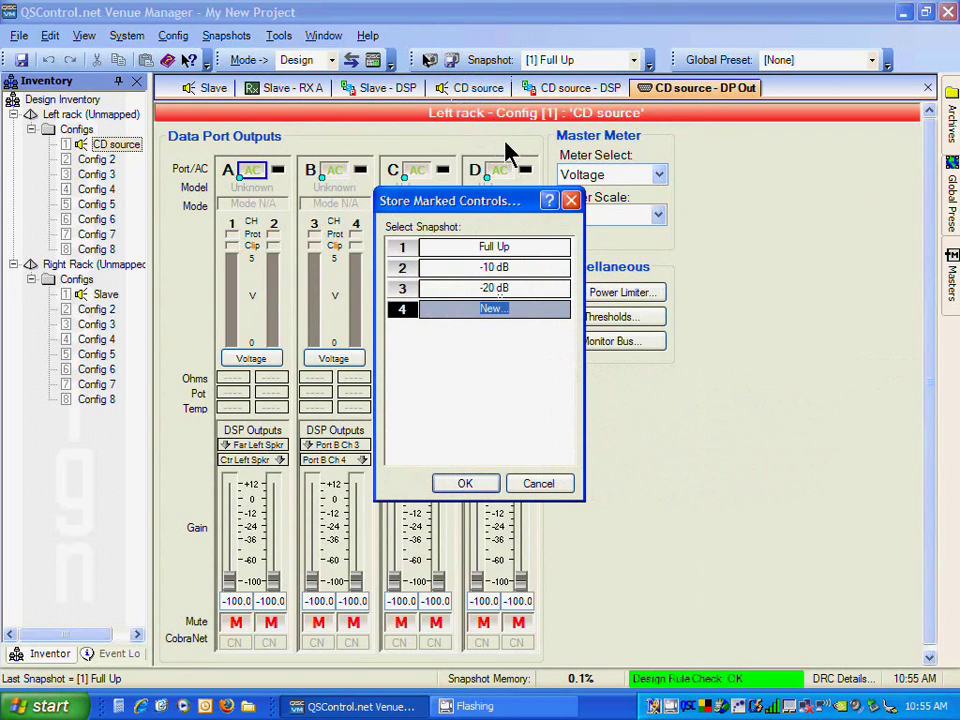
{"action": "type", "text": "Amps ON"}
{"action": "key", "text": "BackSpace"}
{"action": "key", "text": "BackSpace"}
{"action": "key", "text": "BackSpace"}
{"action": "key", "text": "BackSpace"}
{"action": "key", "text": "BackSpace"}
{"action": "key", "text": "BackSpace"}
{"action": "key", "text": "BackSpace"}
{"action": "type", "text": "Left Amps ON"}
{"action": "left_click", "coordinate": [463, 486]}
- Switch off the AC controls of ports A to D and store them as a new snapshot named "Left Amps OFF" in slot 5
{"action": "left_click", "coordinate": [260, 172]}
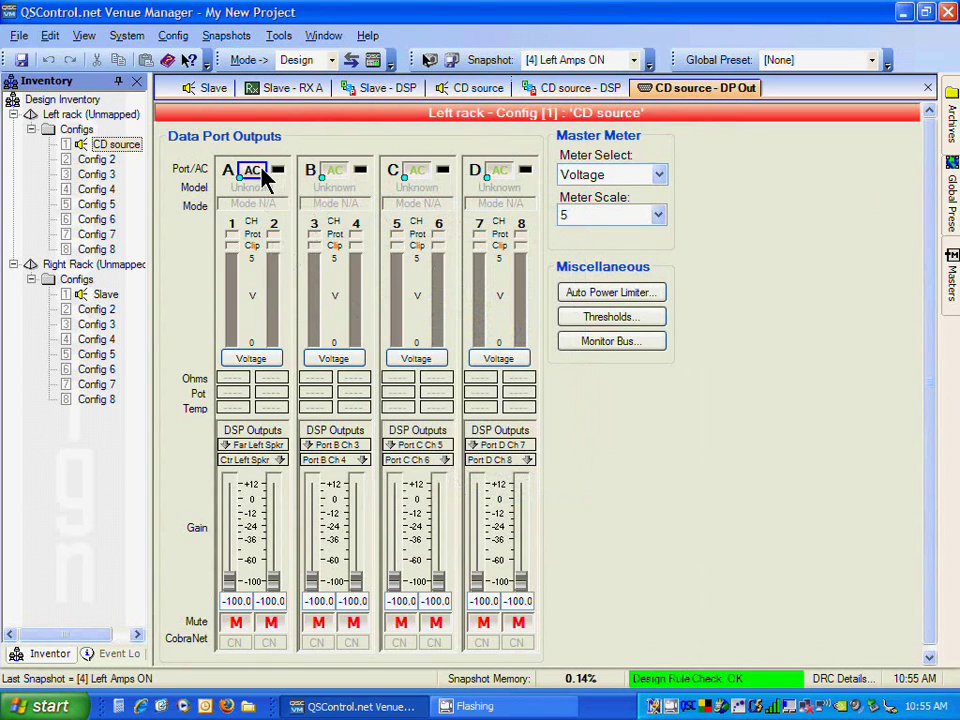
{"action": "left_click", "coordinate": [335, 176]}
{"action": "left_click", "coordinate": [418, 174]}
{"action": "left_click", "coordinate": [505, 172]}
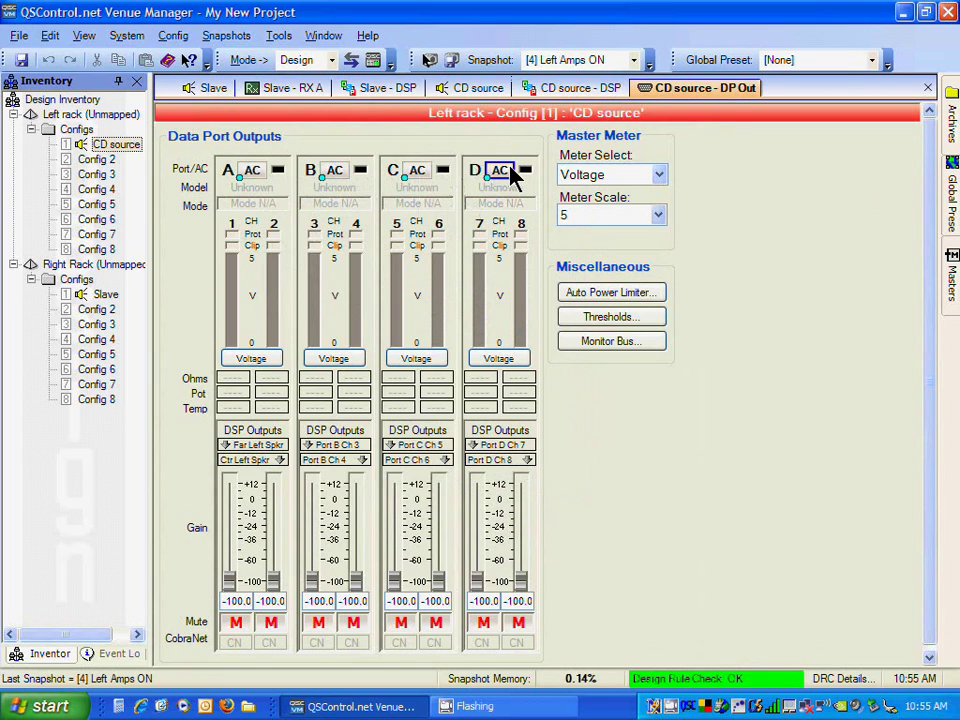
{"action": "left_click", "coordinate": [451, 60]}
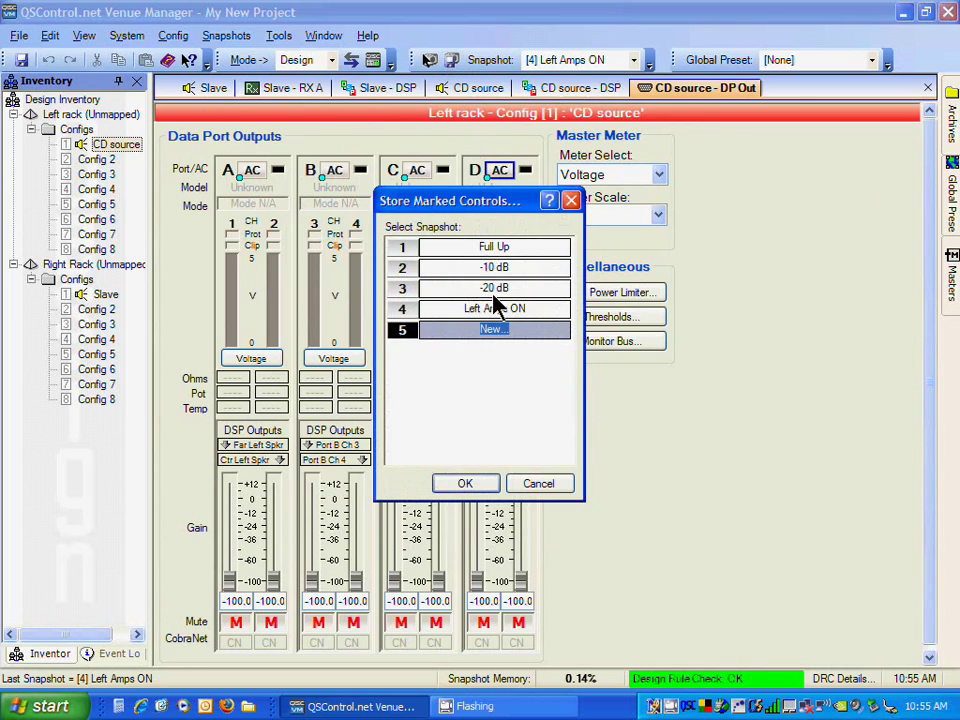
{"action": "type", "text": "Left Amps OFF"}
{"action": "left_click", "coordinate": [478, 484]}
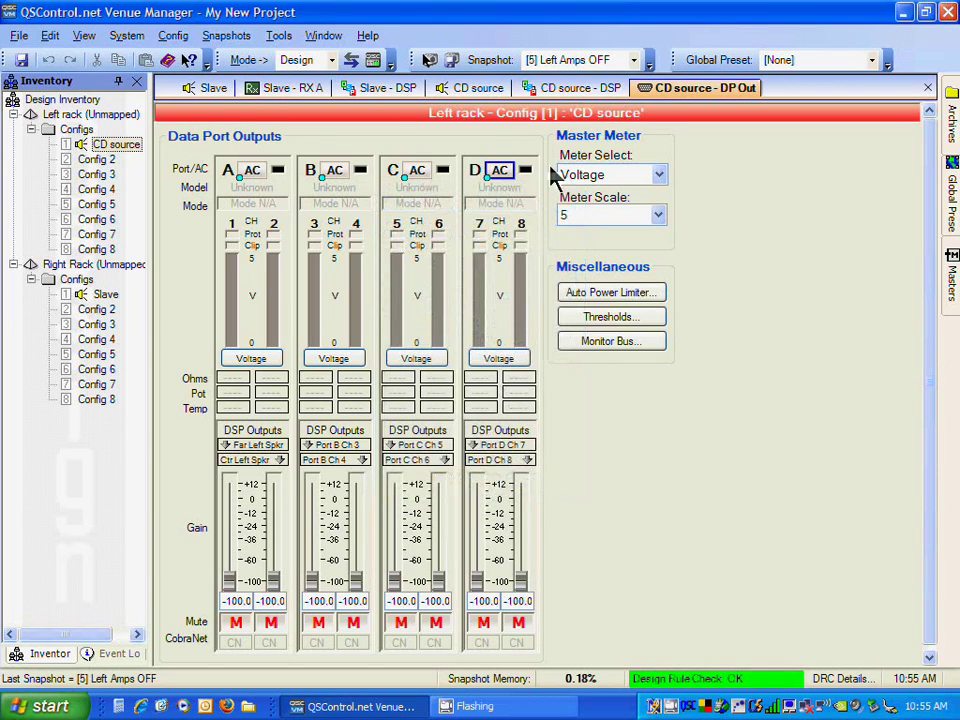
- Recall the Left Amps ON and Left Amps OFF snapshots alternately to check the AC controls of ports A to D
{"action": "left_click", "coordinate": [634, 60]}
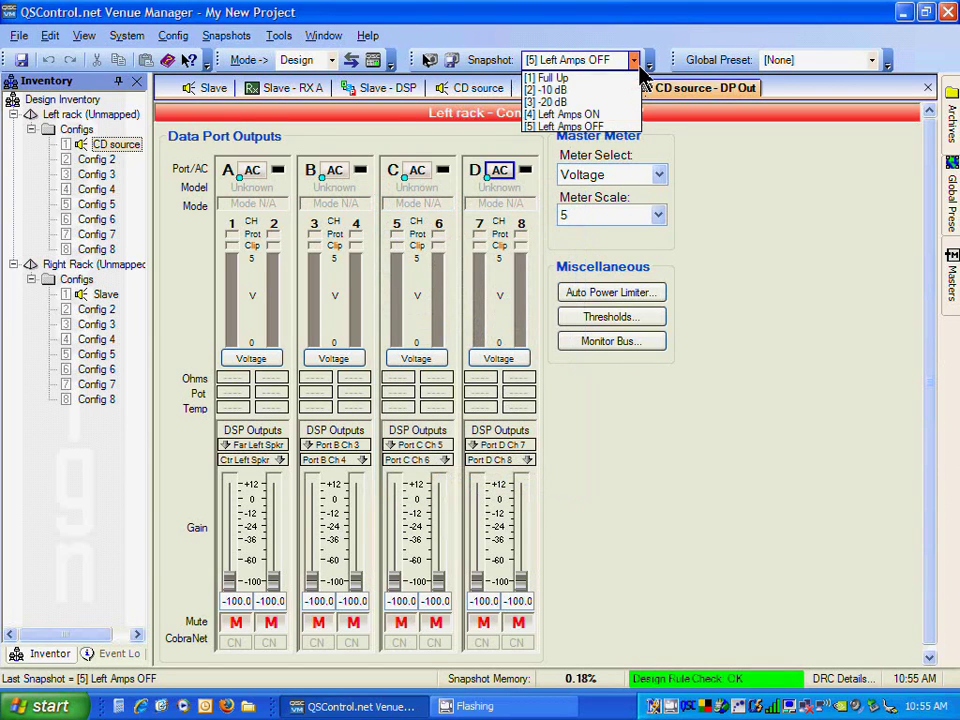
{"action": "left_click", "coordinate": [590, 115]}
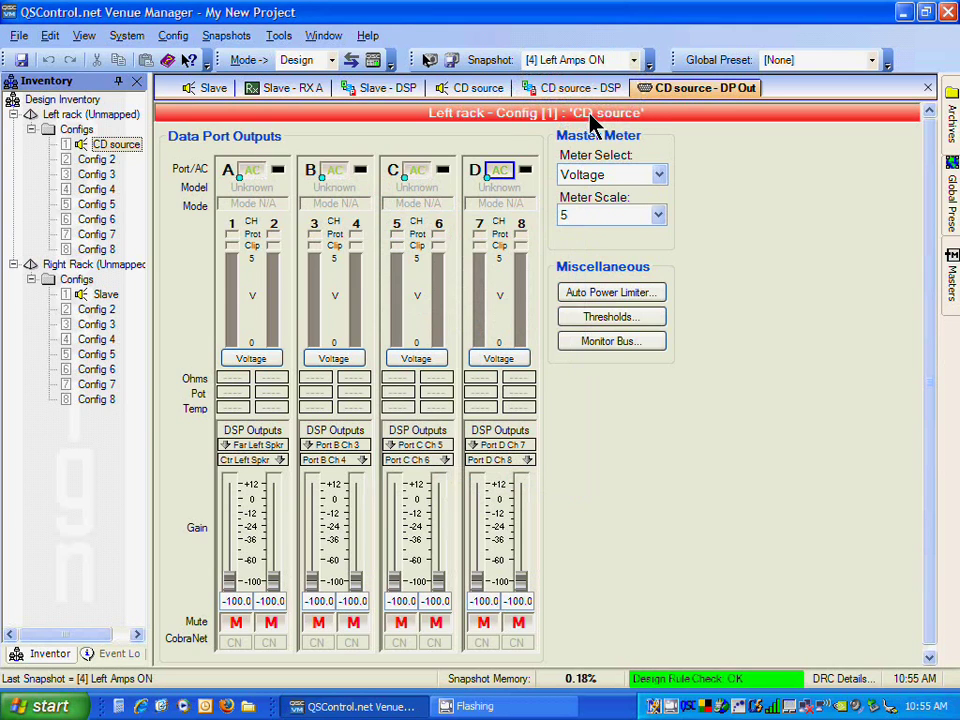
{"action": "left_click", "coordinate": [634, 60]}
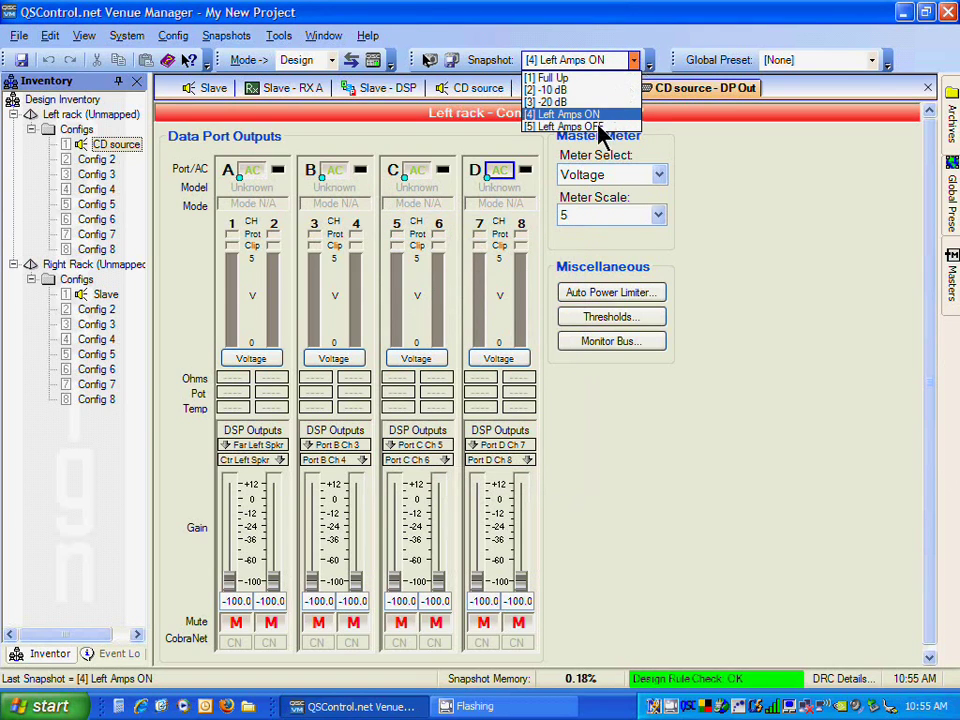
{"action": "left_click", "coordinate": [604, 126]}
{"action": "left_click", "coordinate": [634, 60]}
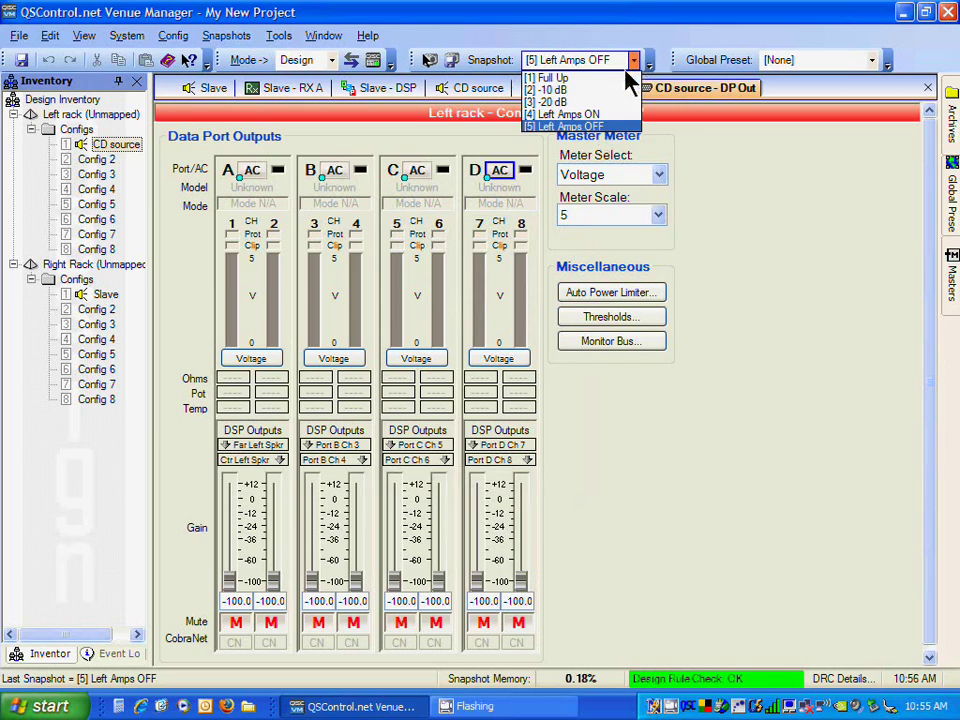
{"action": "left_click", "coordinate": [598, 116]}
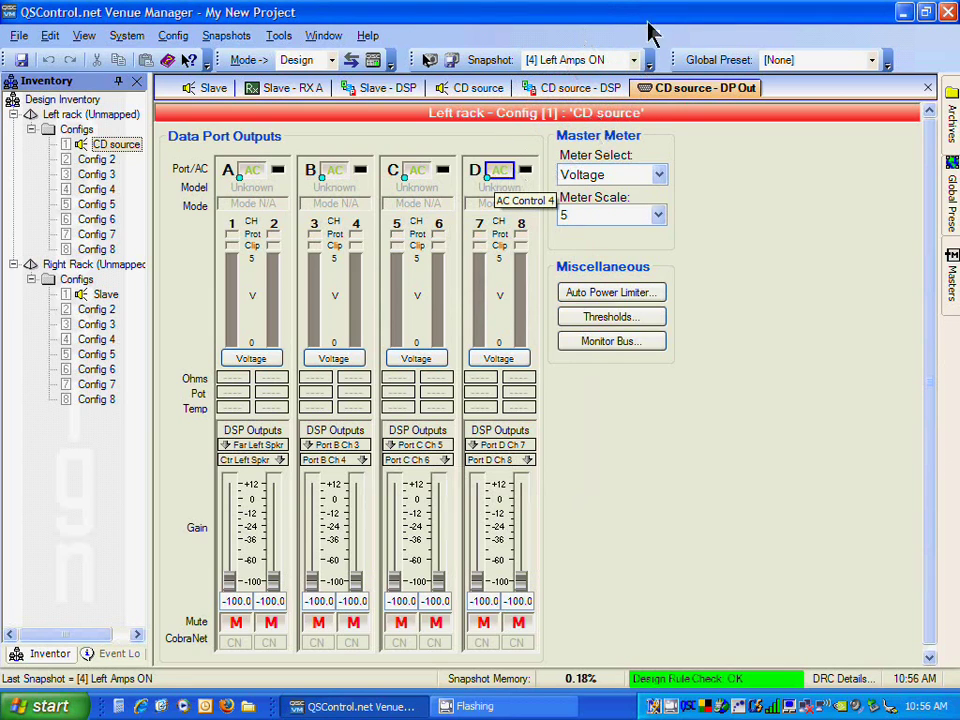
{"action": "left_click", "coordinate": [634, 60]}
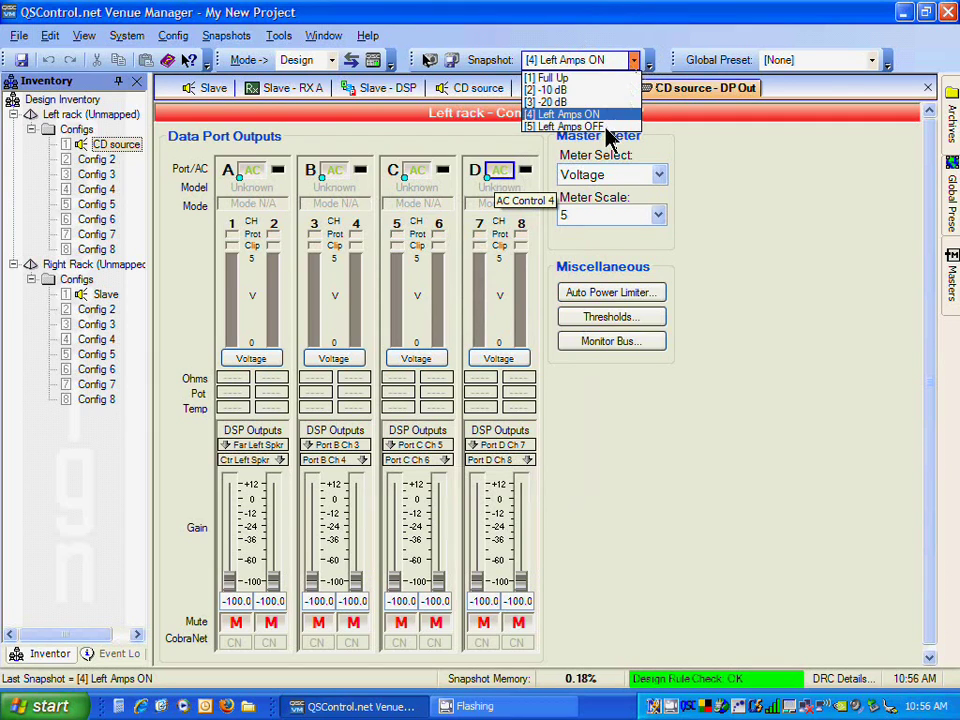
{"action": "left_click", "coordinate": [604, 127]}
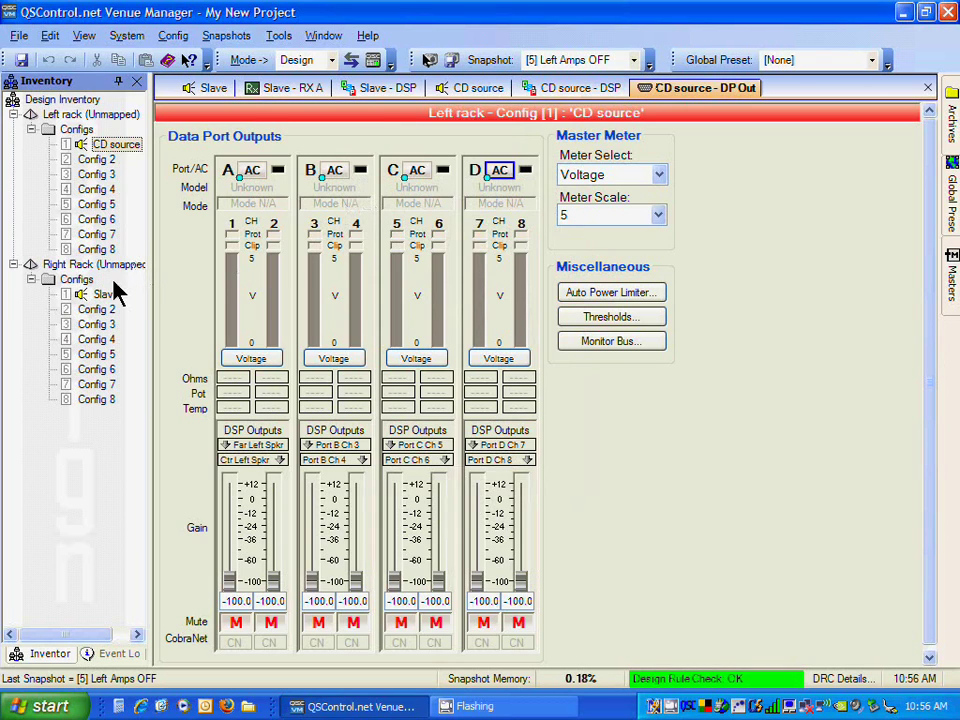
- Open the data port outputs of the Right Rack's Slave config and unmark the entire config
{"action": "double_click", "coordinate": [104, 298]}
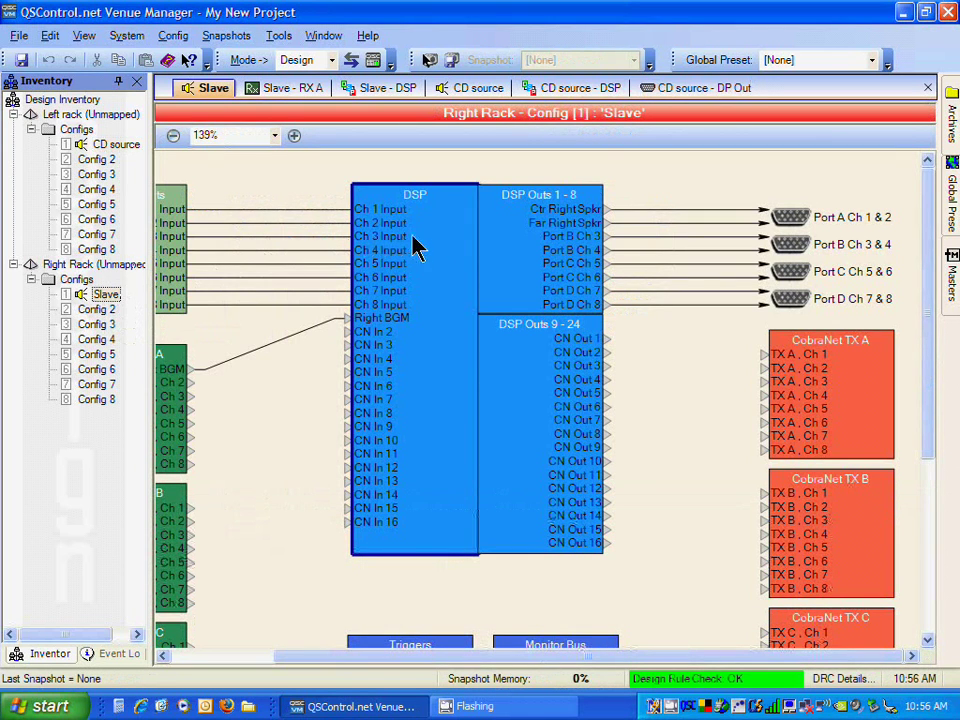
{"action": "left_click", "coordinate": [515, 270]}
{"action": "double_click", "coordinate": [515, 270]}
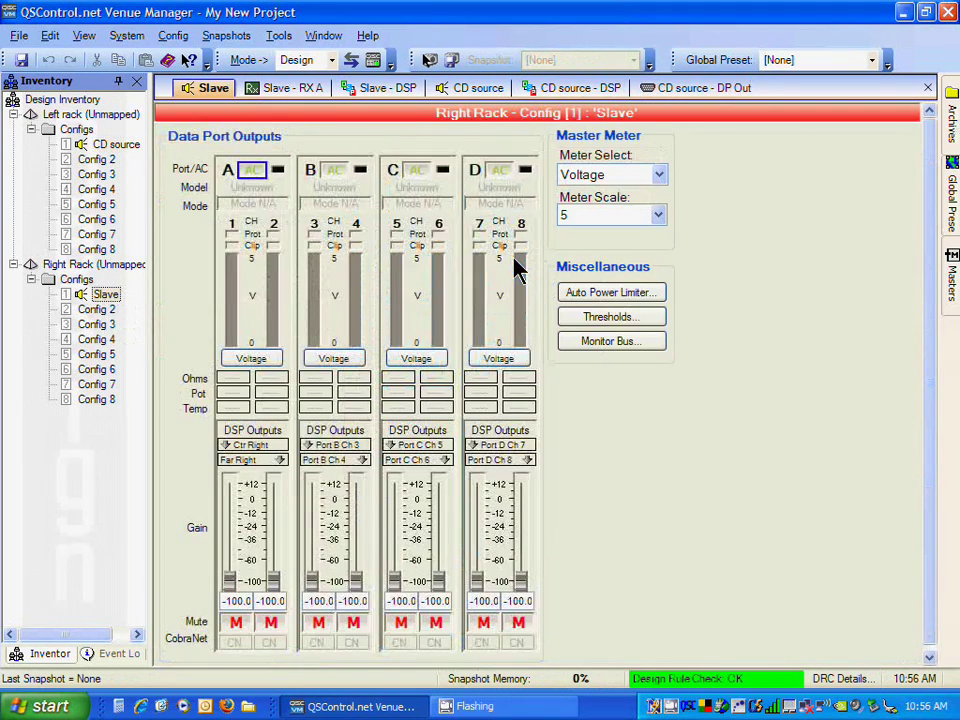
{"action": "left_click", "coordinate": [238, 35]}
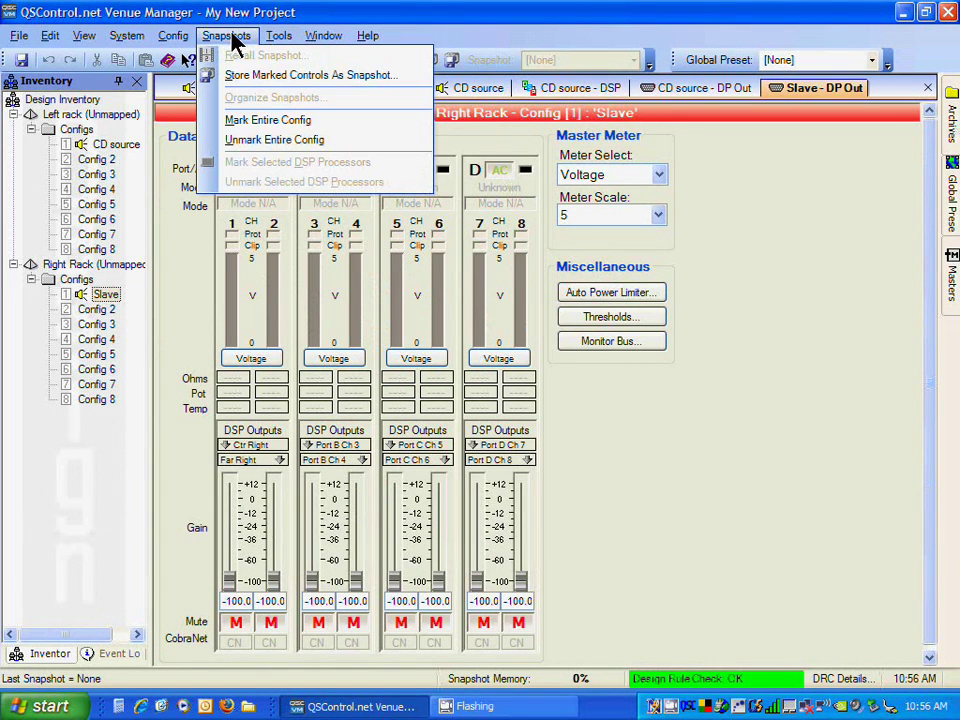
{"action": "left_click", "coordinate": [265, 140]}
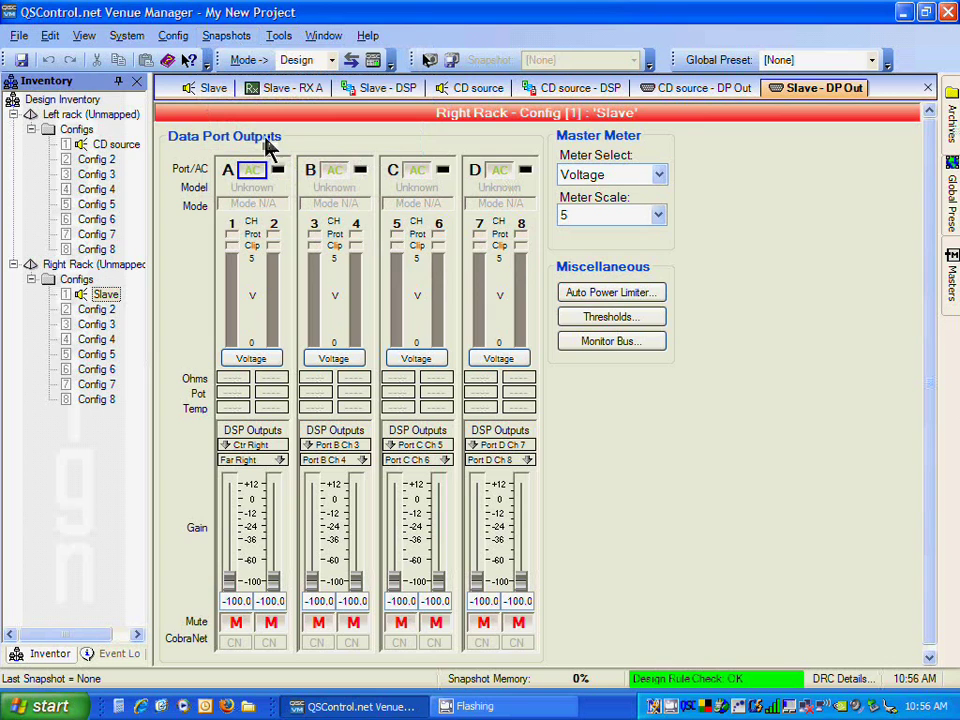
- Mark the AC controls of ports A to D in the Slave config for the snapshot
{"action": "left_click", "coordinate": [429, 61]}
{"action": "left_click", "coordinate": [259, 172]}
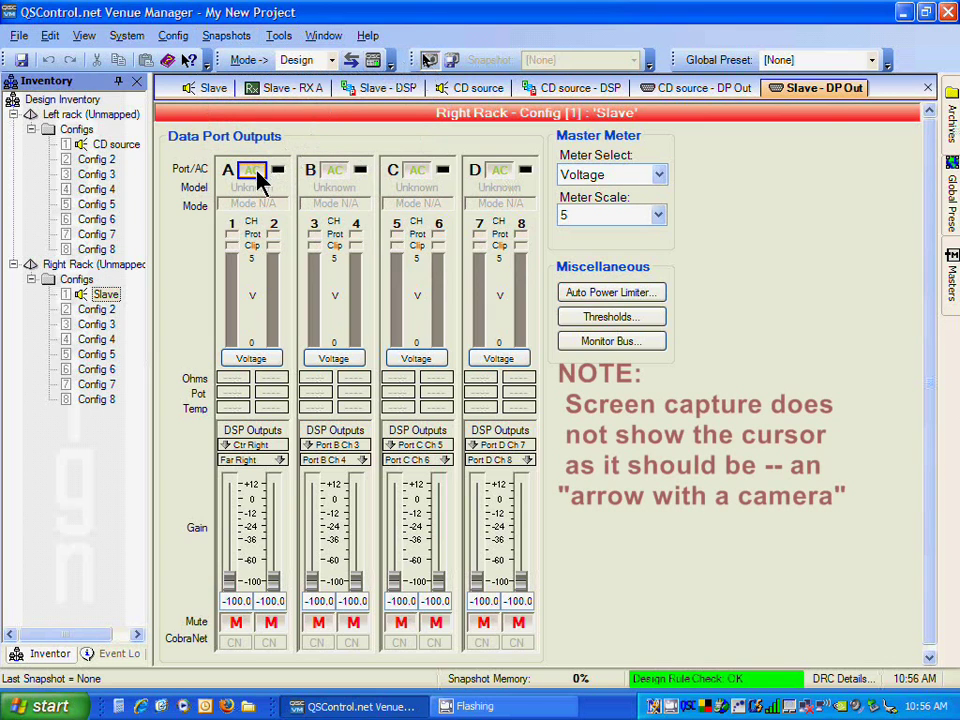
{"action": "left_click", "coordinate": [330, 175]}
{"action": "left_click", "coordinate": [421, 175]}
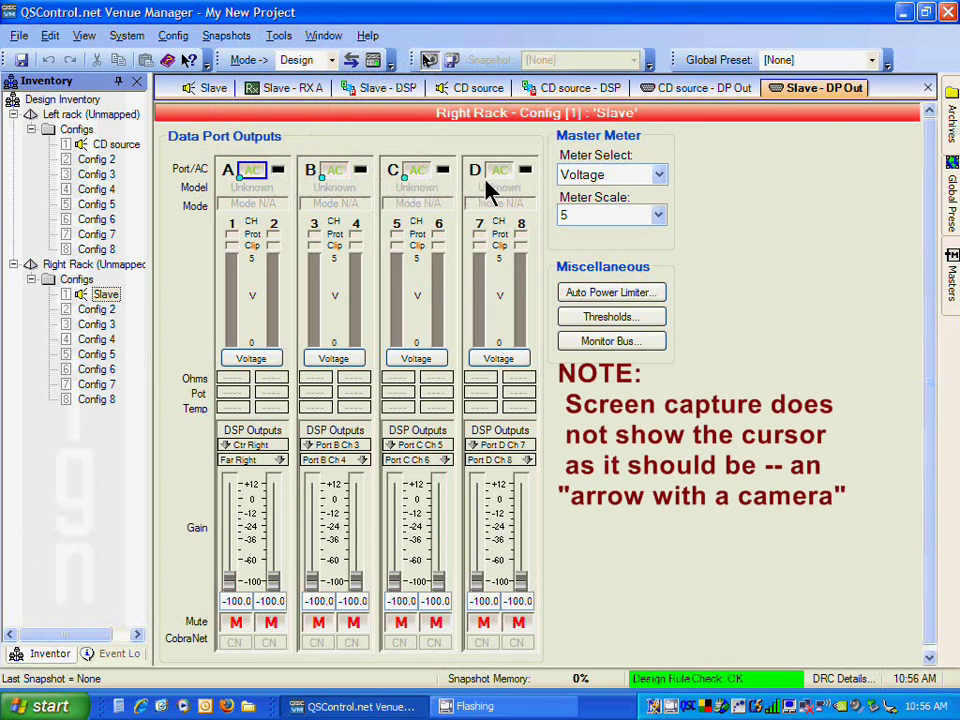
{"action": "left_click", "coordinate": [497, 174]}
{"action": "right_click", "coordinate": [496, 175]}
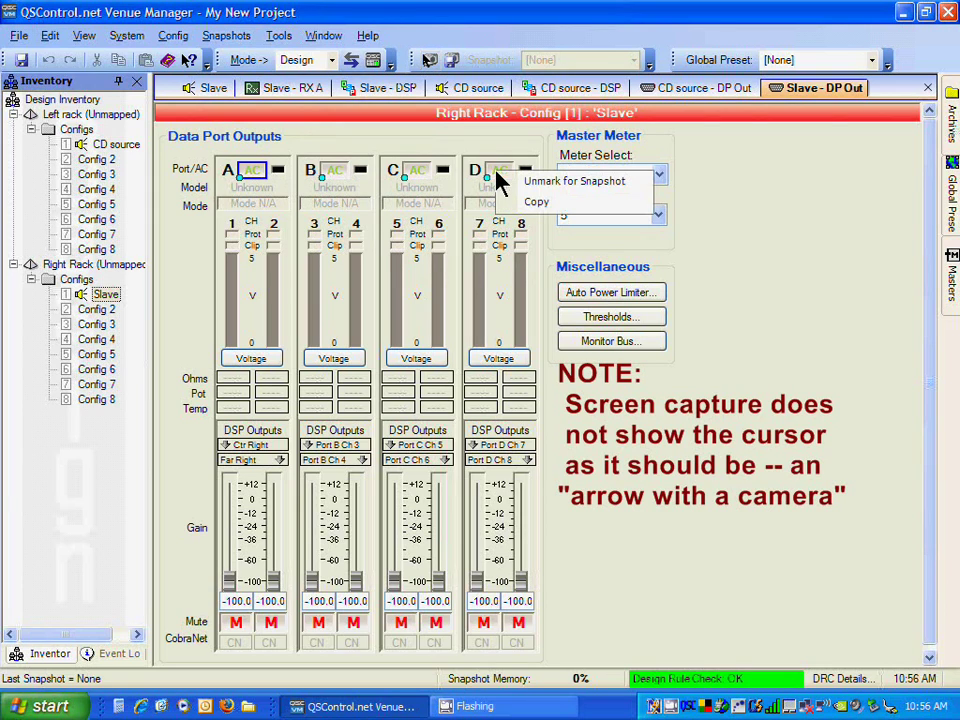
{"action": "left_click", "coordinate": [470, 186]}
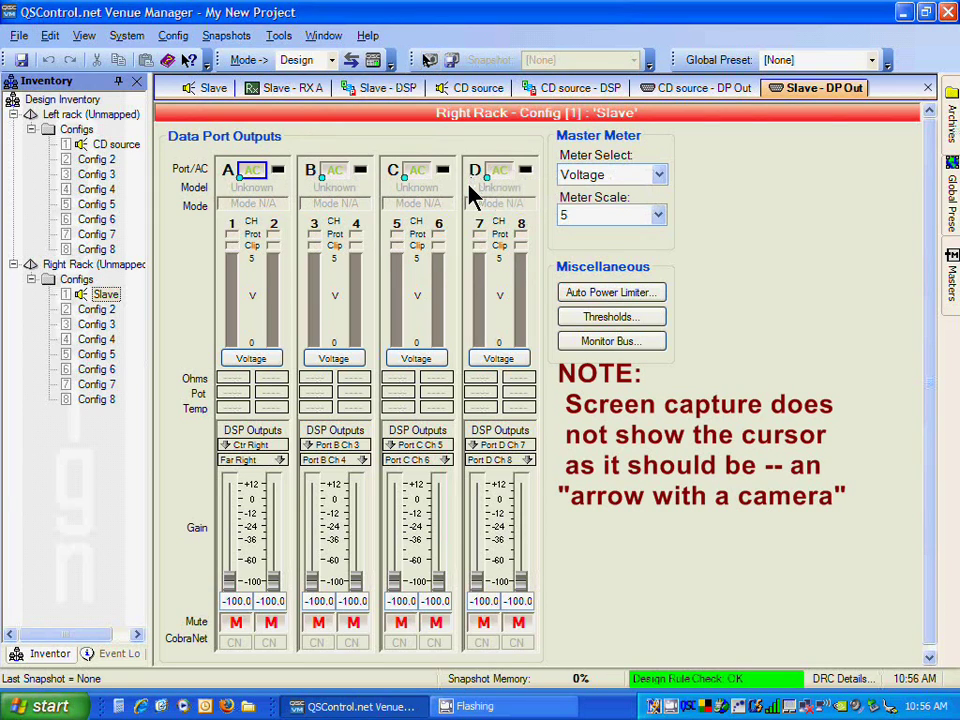
- Store the marked Slave controls as a new snapshot named "Amps ON" in slot 1
{"action": "left_click", "coordinate": [453, 61]}
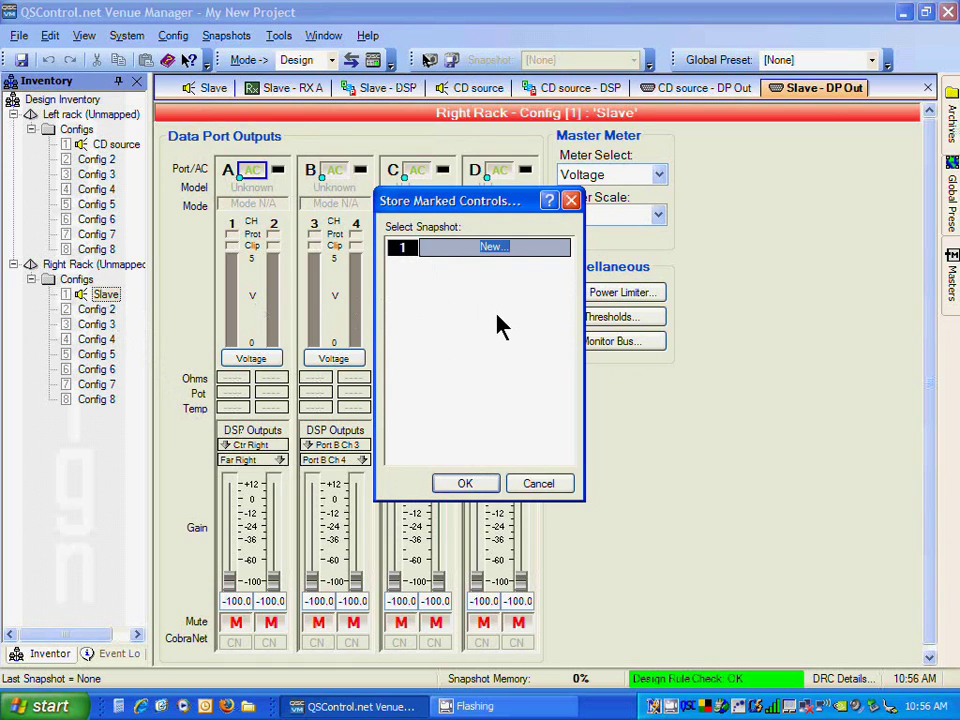
{"action": "type", "text": "Amps"}
{"action": "type", "text": "ON"}
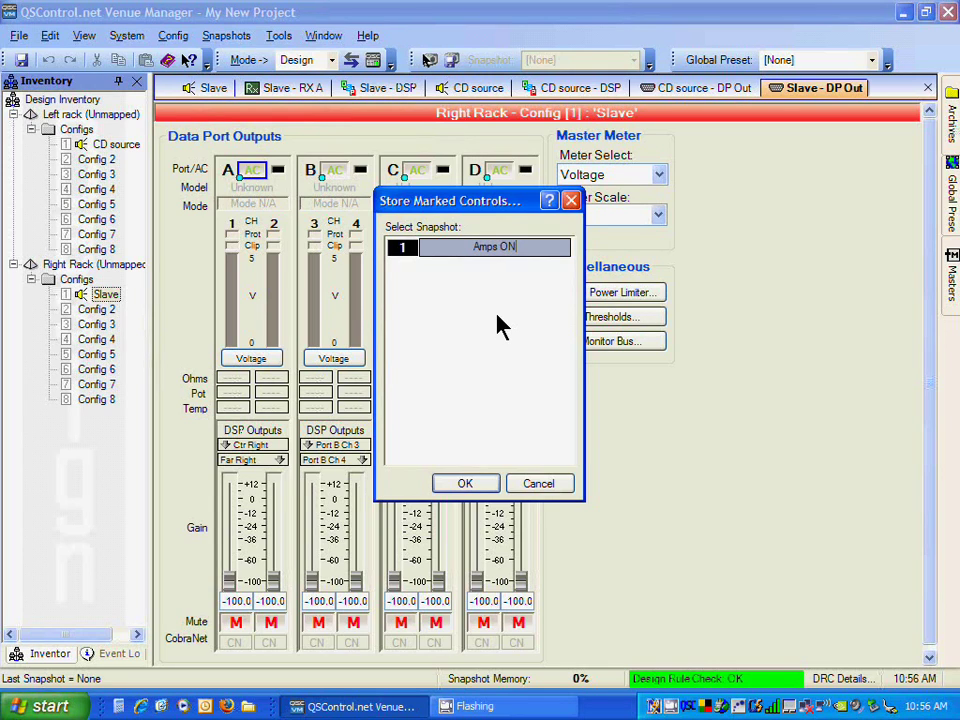
{"action": "left_click", "coordinate": [487, 489]}
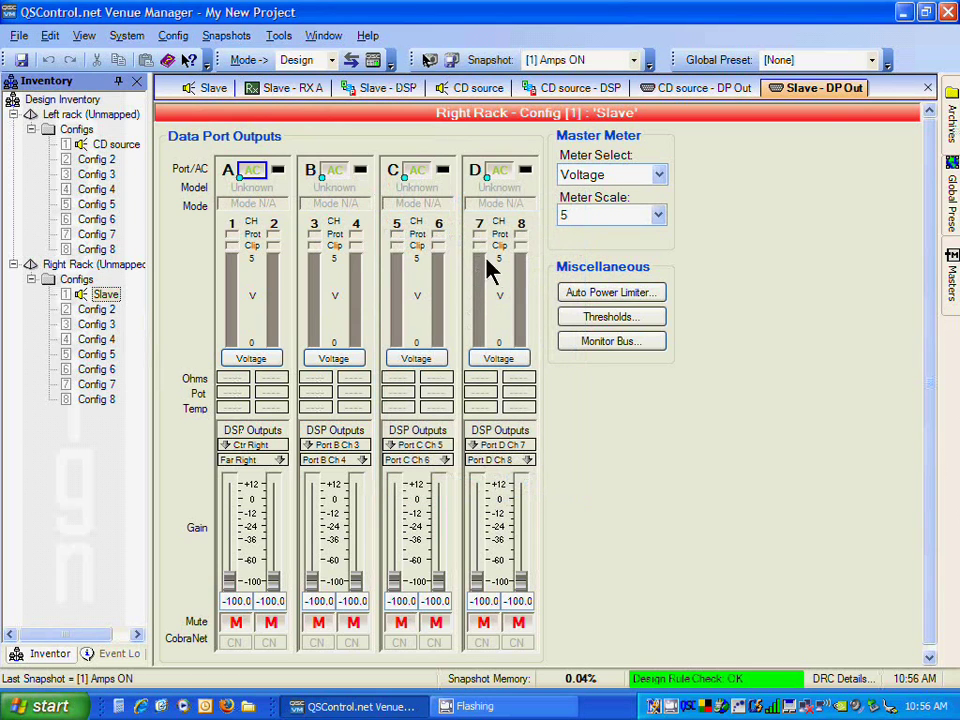
- Switch off the Slave AC controls of ports A to D and store them as a new snapshot named "Amps OFF" in slot 2
{"action": "left_click", "coordinate": [257, 176]}
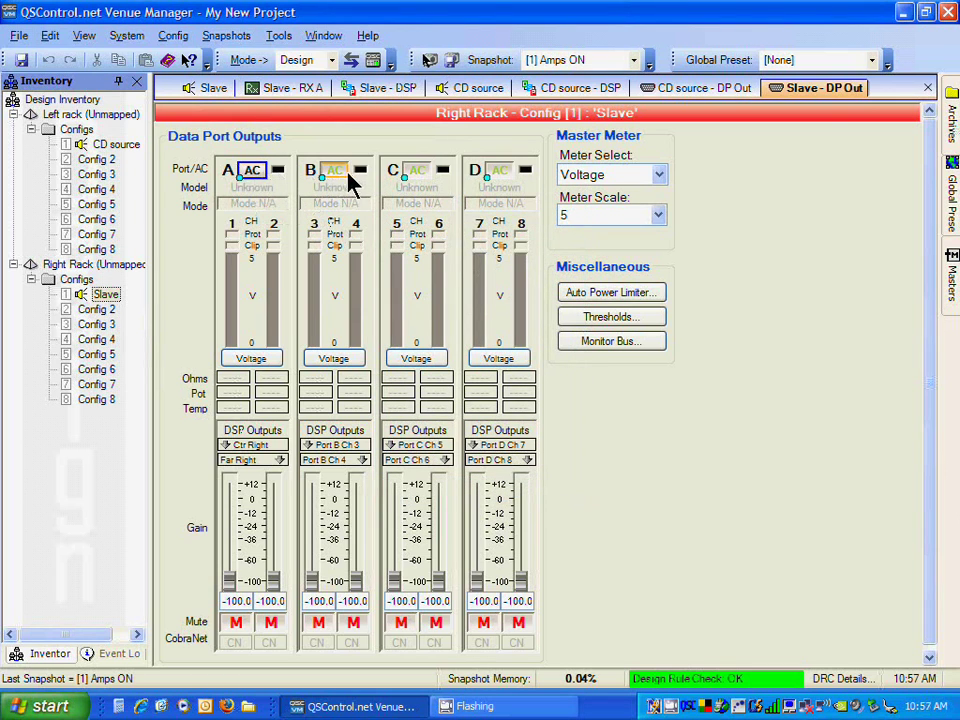
{"action": "left_click", "coordinate": [343, 170]}
{"action": "left_click", "coordinate": [418, 174]}
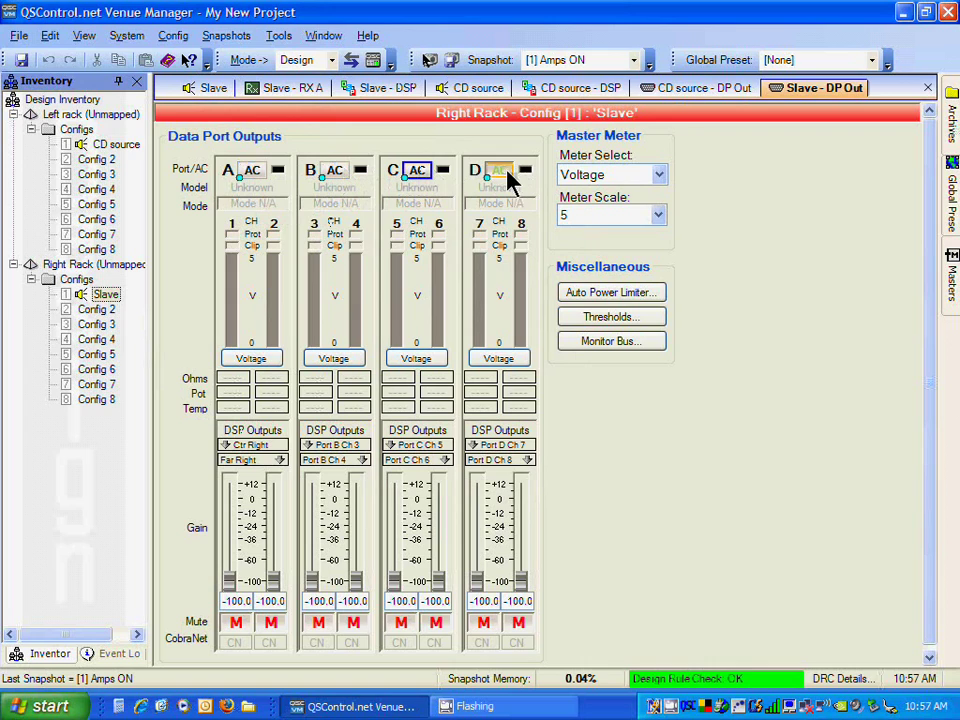
{"action": "left_click", "coordinate": [512, 174]}
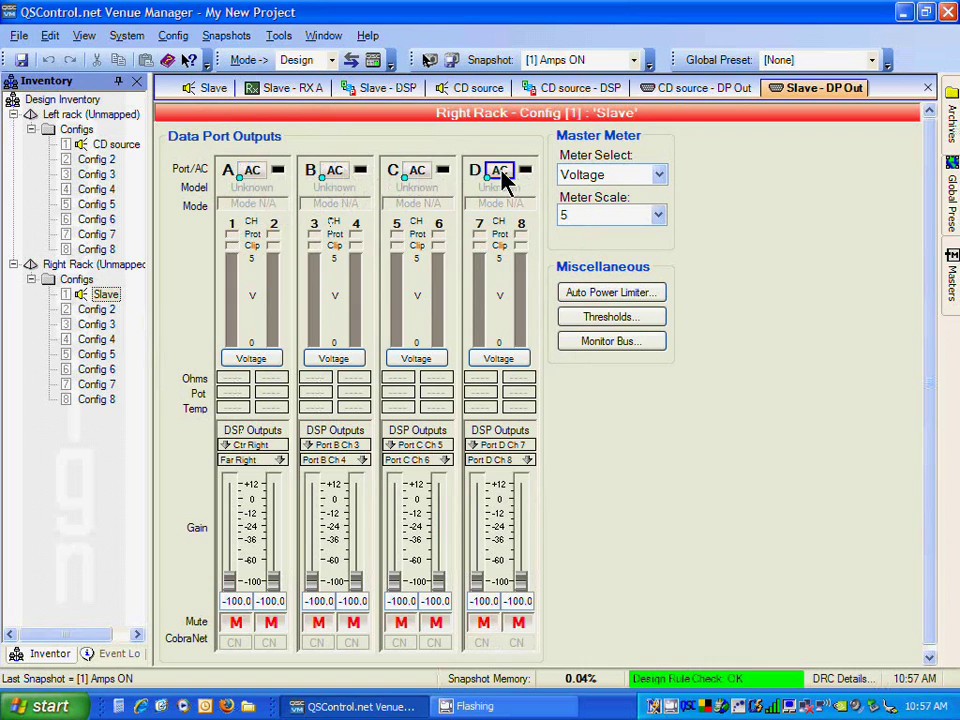
{"action": "left_click", "coordinate": [451, 60]}
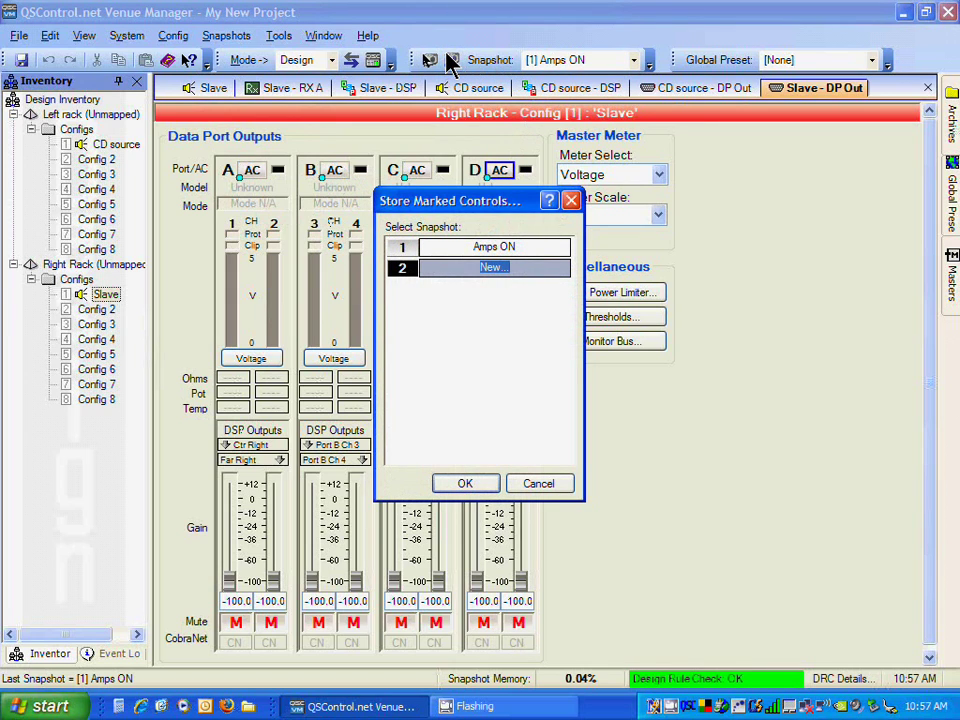
{"action": "type", "text": "Amps OFF"}
{"action": "left_click", "coordinate": [489, 485]}
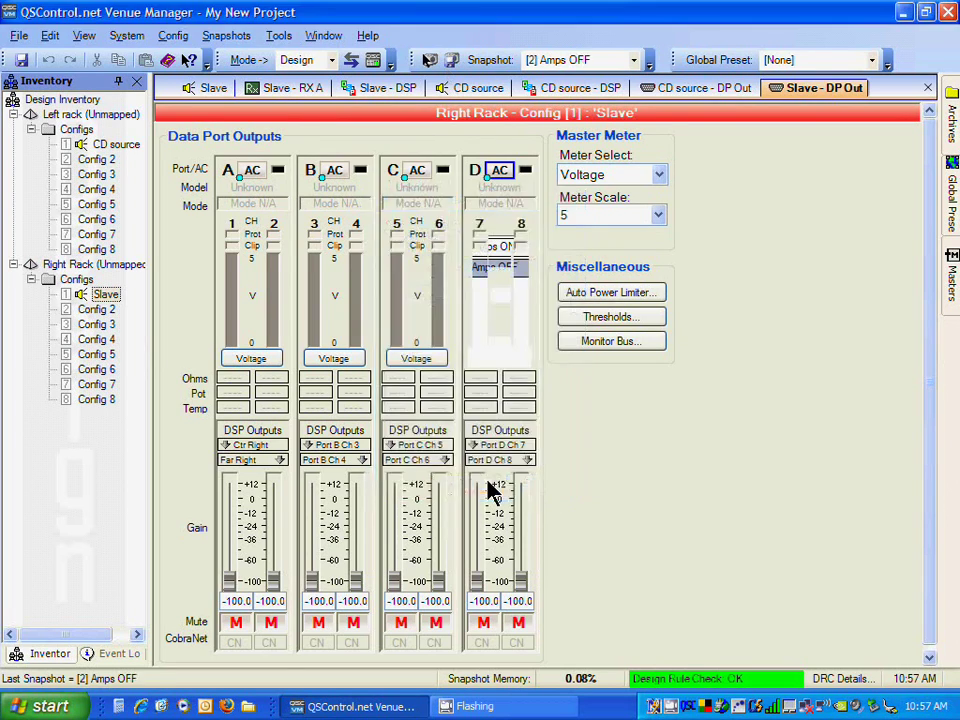
- Recall Amps ON, Amps OFF and Amps ON again to check the Slave AC controls of ports A to D
{"action": "left_click", "coordinate": [585, 60]}
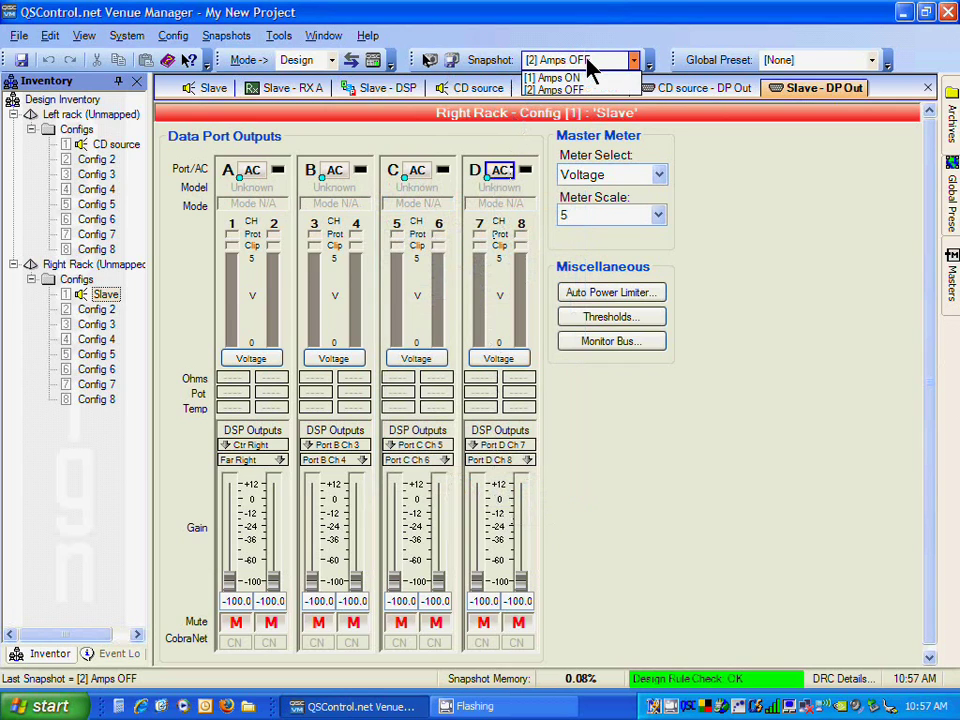
{"action": "left_click", "coordinate": [588, 78]}
{"action": "left_click", "coordinate": [590, 60]}
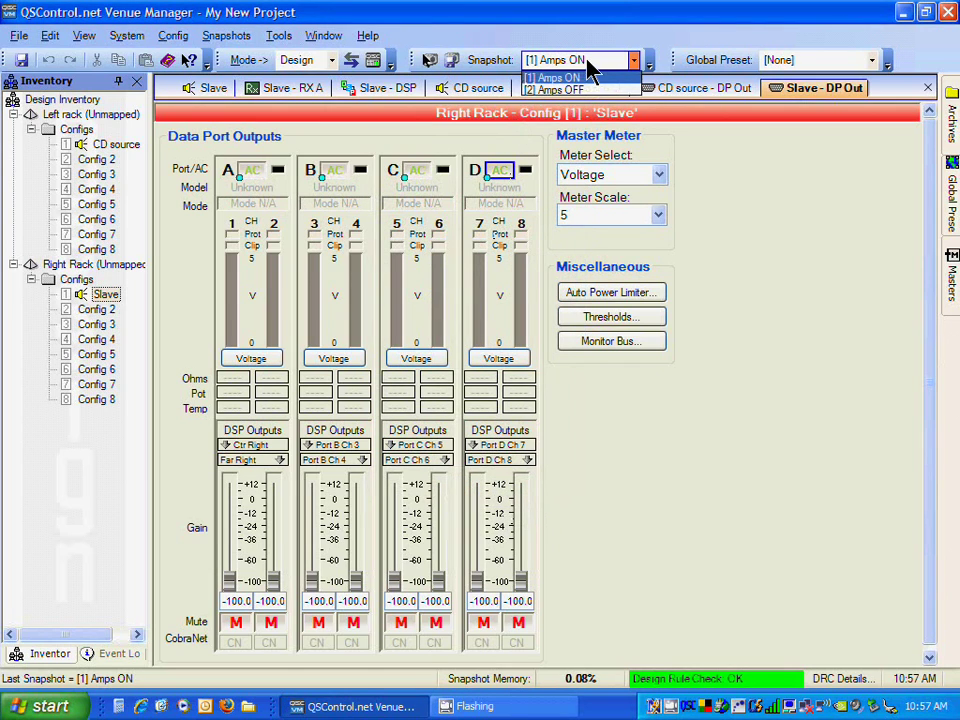
{"action": "left_click", "coordinate": [587, 90]}
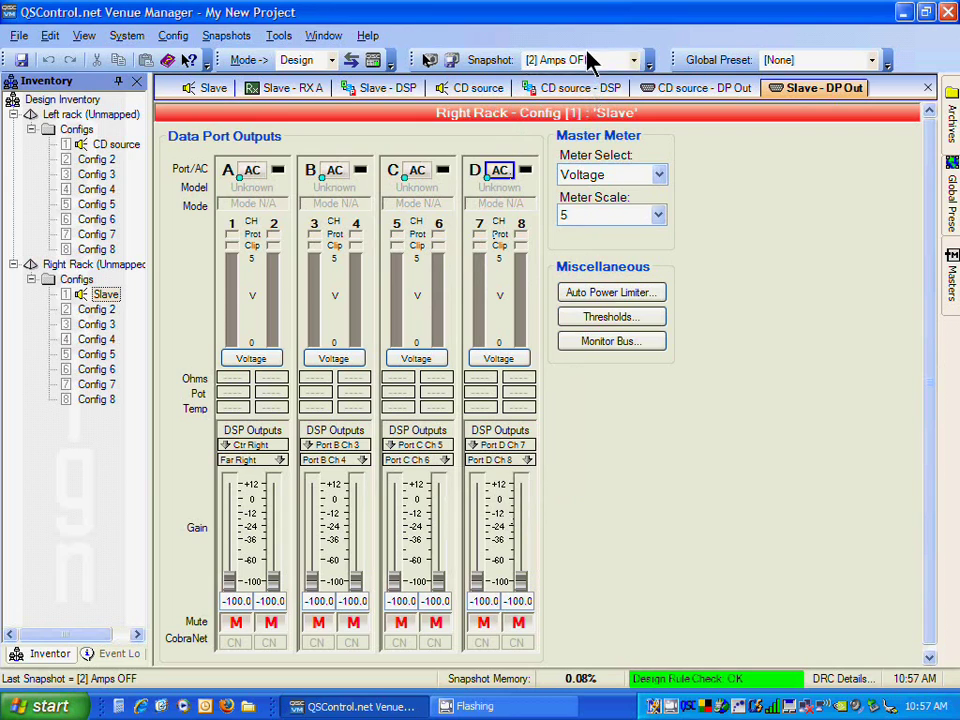
{"action": "left_click", "coordinate": [587, 62]}
{"action": "left_click", "coordinate": [587, 78]}
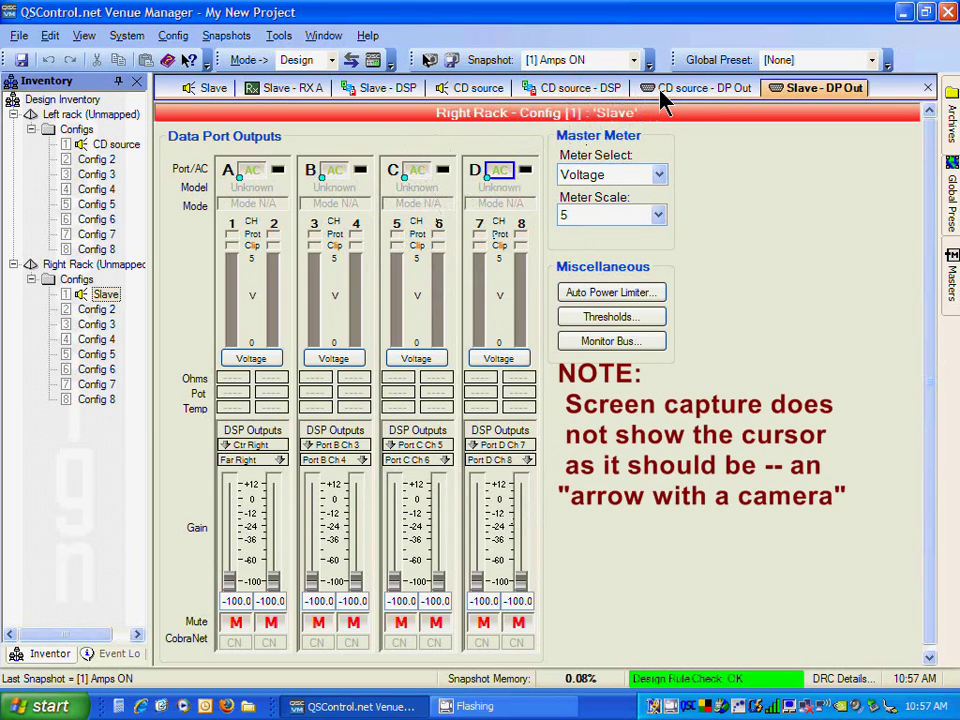
- Split the Slave - DP Out view into a new horizontal tab group and show CD source - DP Out above it
{"action": "right_click", "coordinate": [789, 93]}
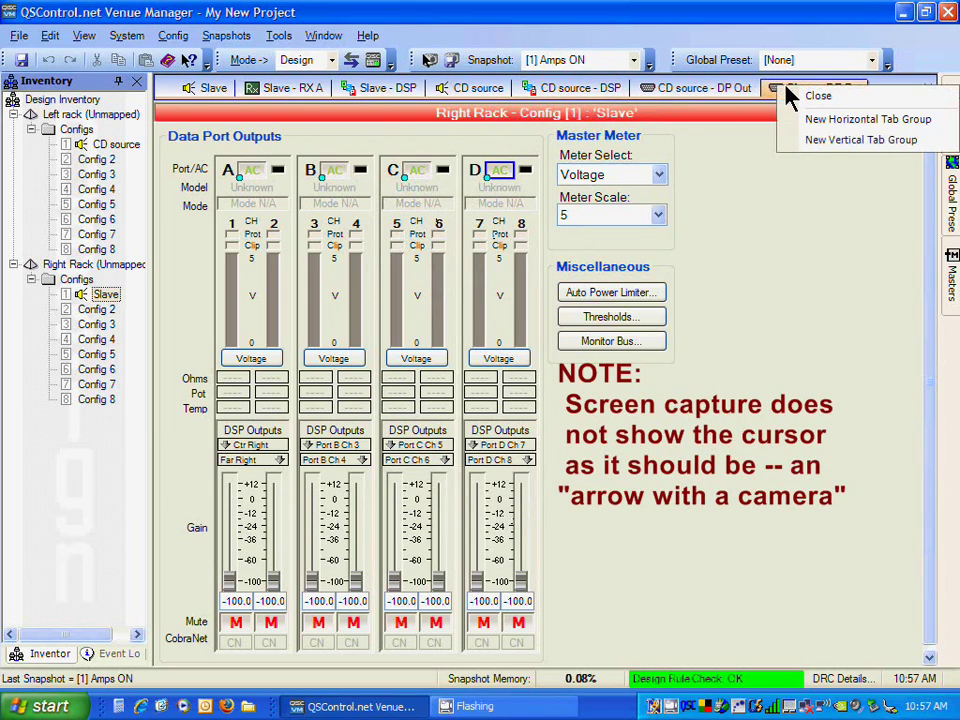
{"action": "left_click", "coordinate": [822, 124]}
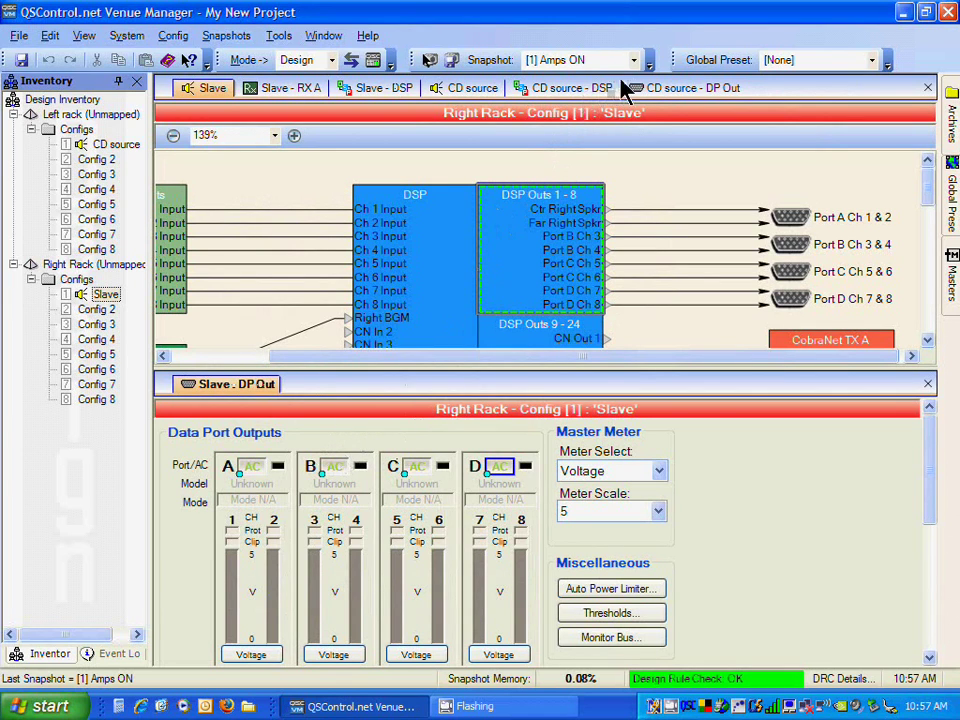
{"action": "left_click", "coordinate": [648, 88]}
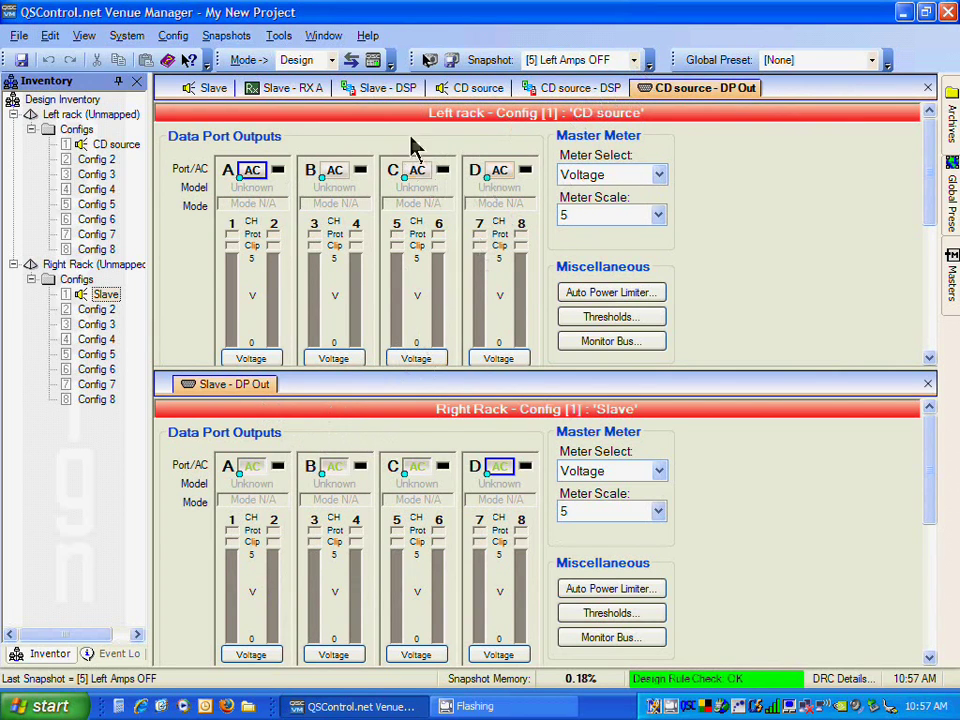
- Move the Slave - DSP view into the lower tab group ahead of Slave - DP Out, and bring Slave - DP Out to the front
{"action": "left_click", "coordinate": [411, 90]}
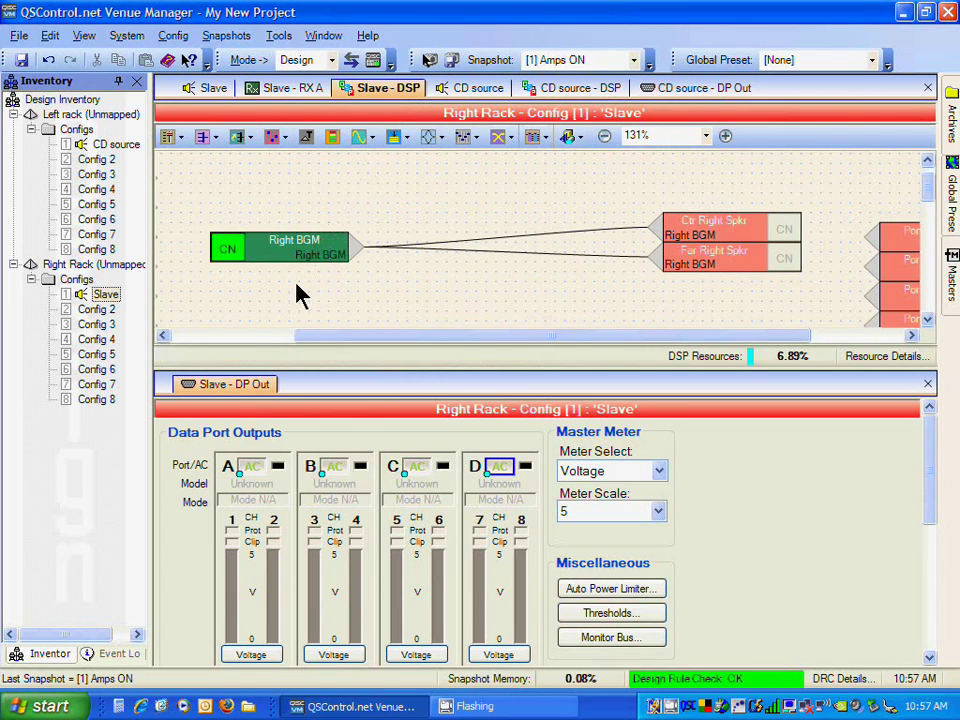
{"action": "left_click", "coordinate": [231, 399]}
{"action": "left_click_drag", "start_coordinate": [231, 399], "coordinate": [231, 394]}
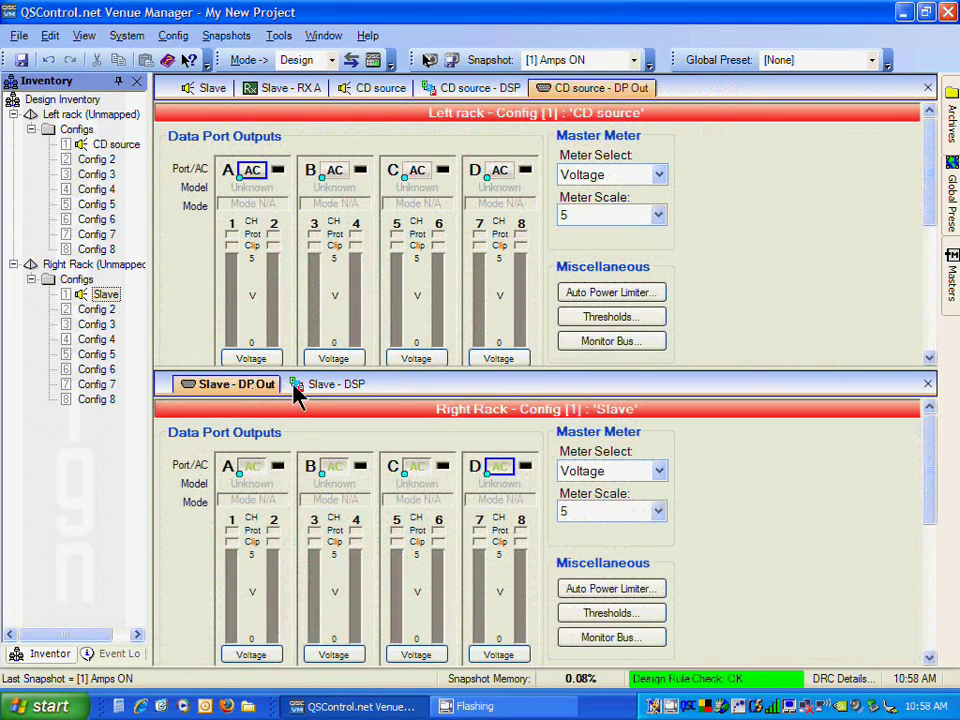
{"action": "left_click_drag", "start_coordinate": [293, 385], "coordinate": [172, 391]}
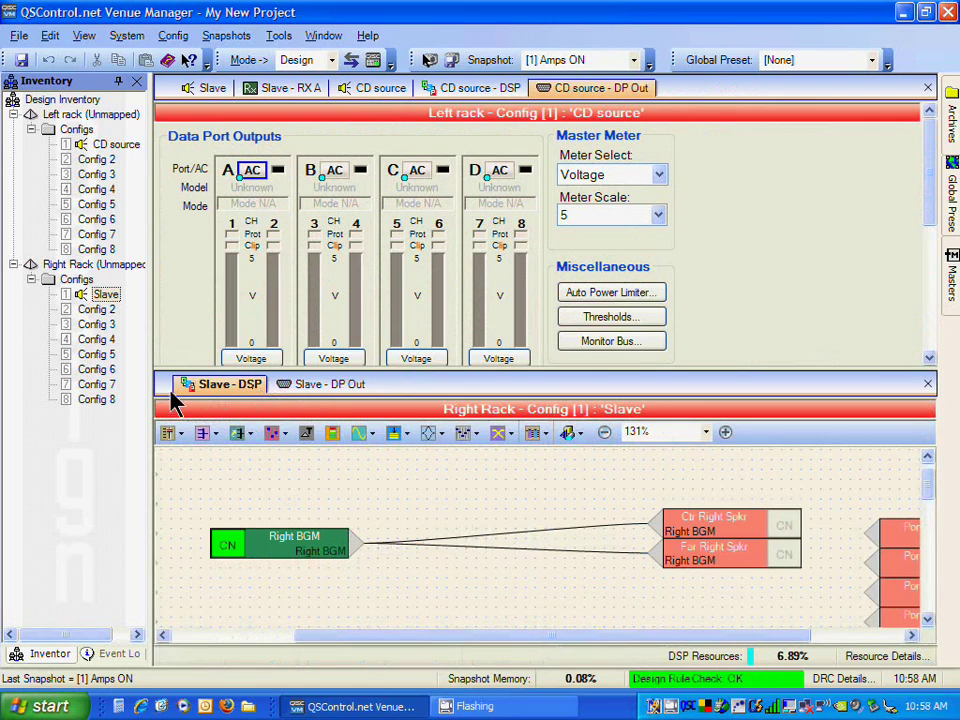
{"action": "left_click", "coordinate": [336, 386]}
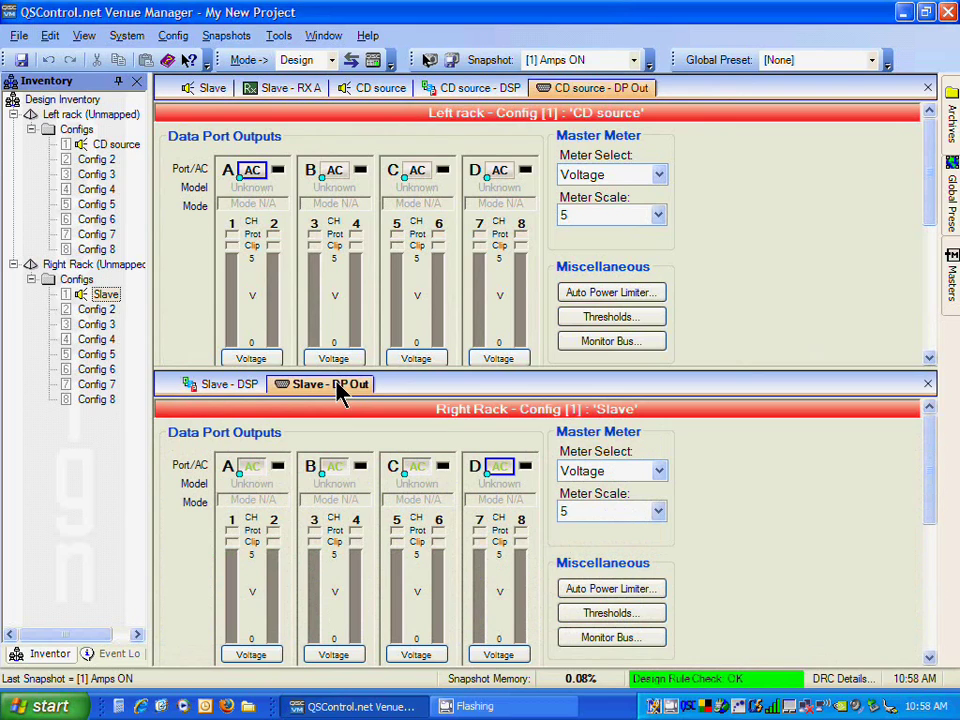